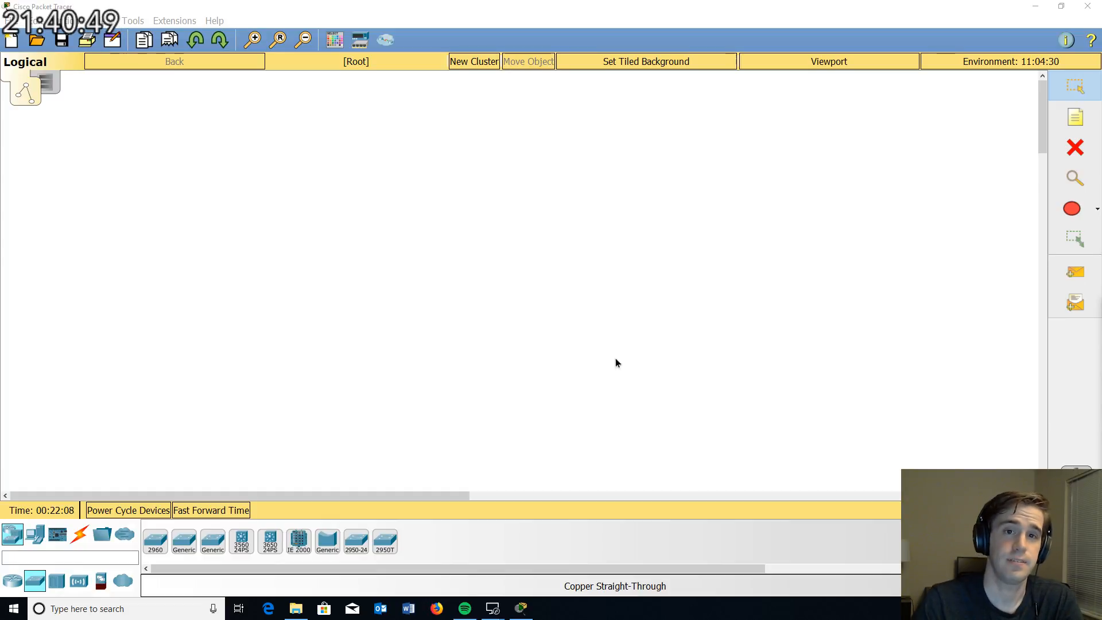
Step: Start a new network without saving the old one, and place a 2911 router in the workspace
left_click(10, 40)
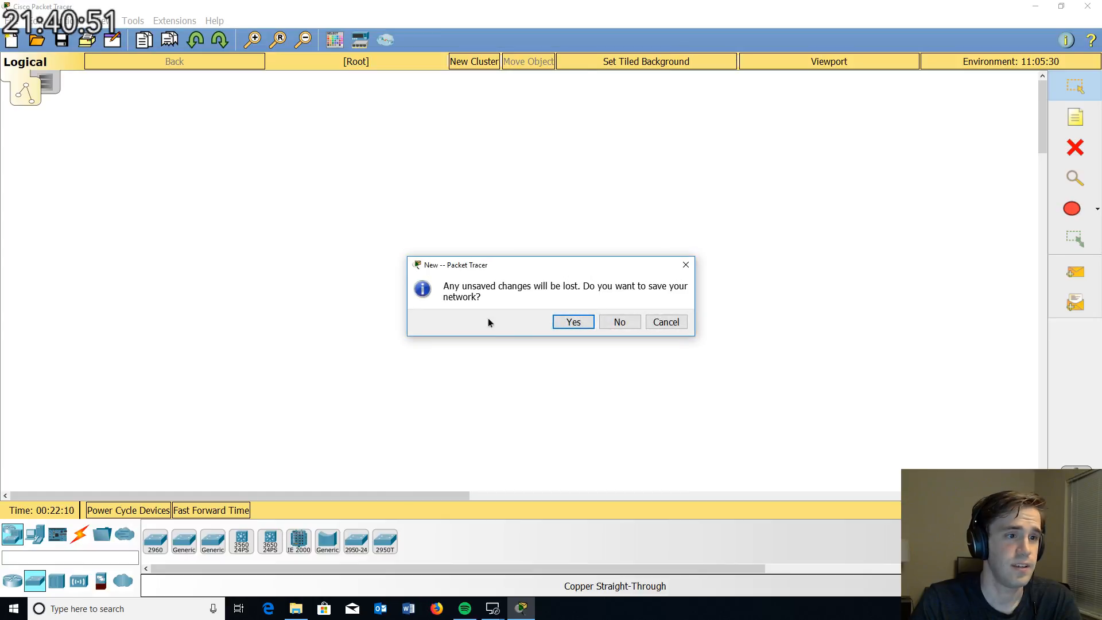
left_click(620, 322)
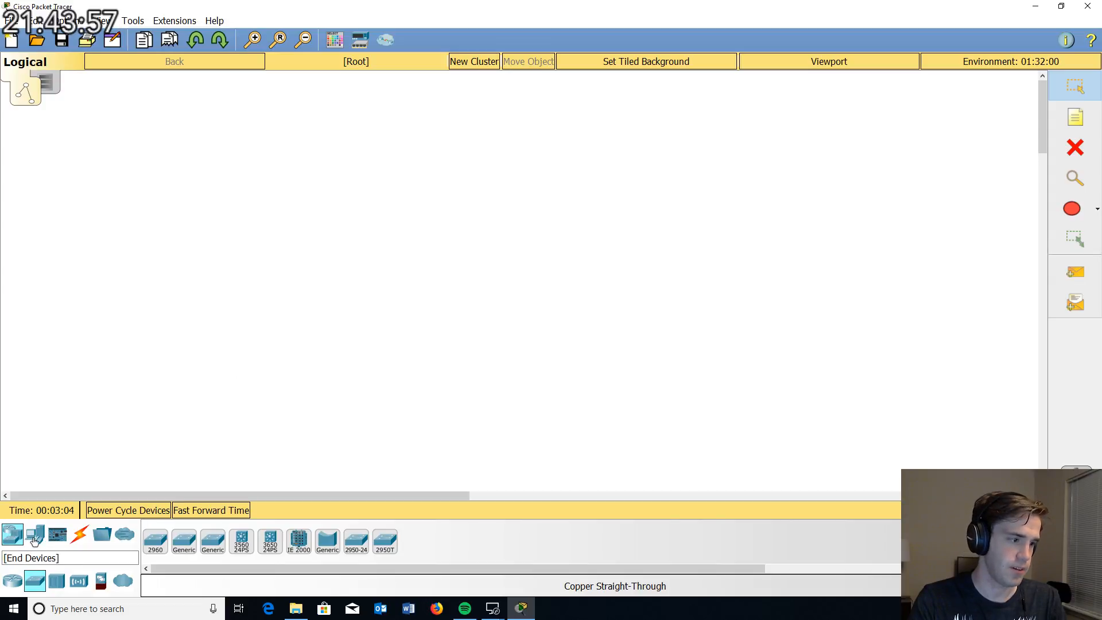
left_click(12, 582)
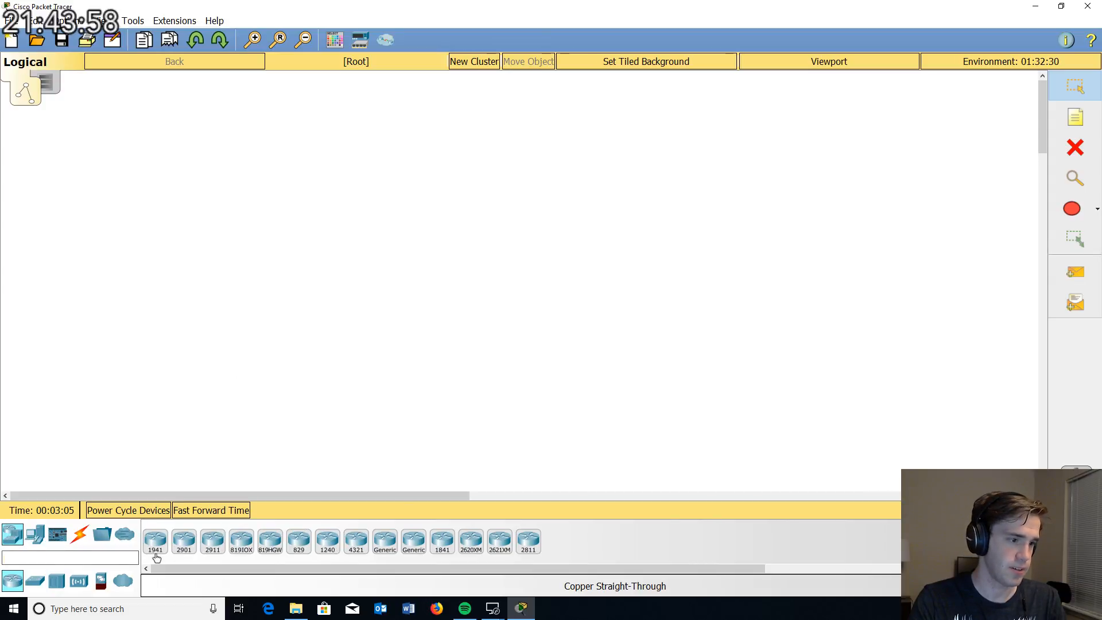
left_click(213, 542)
left_click(404, 201)
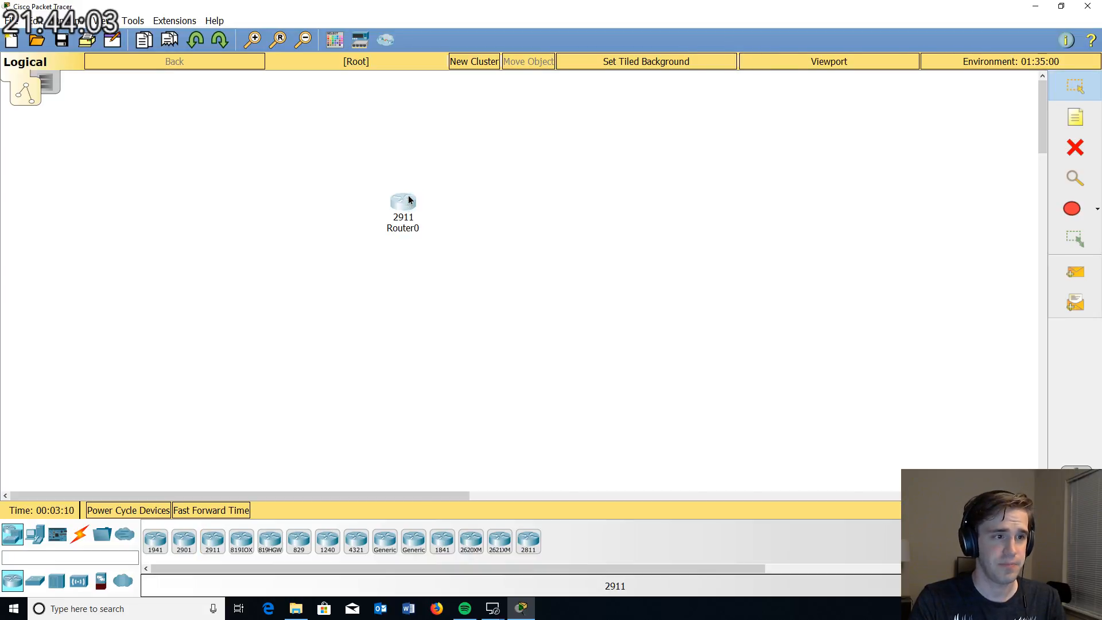
left_click_drag(403, 201, 320, 180)
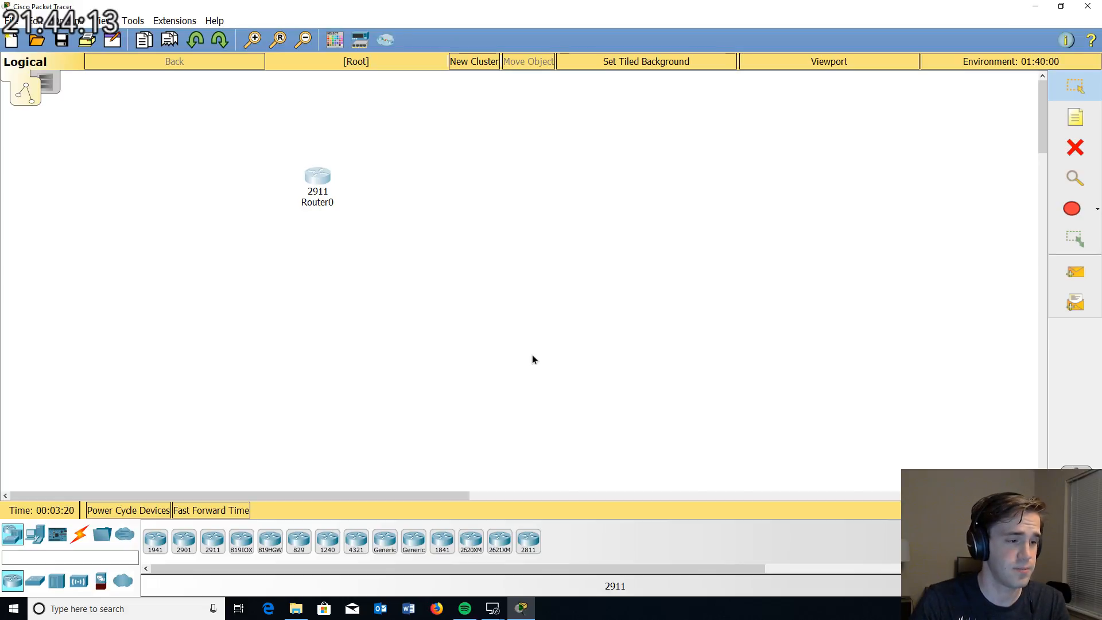
Step: Add a 2960 switch to the right of the 2911 router, aligned level with it
left_click(35, 582)
left_click(155, 540)
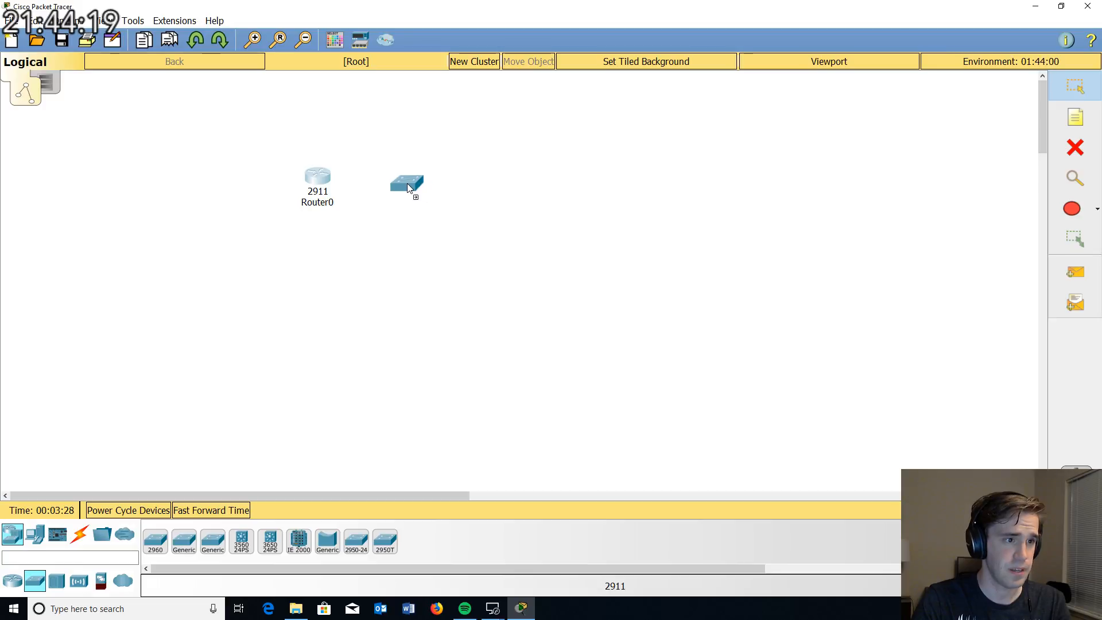
left_click(409, 183)
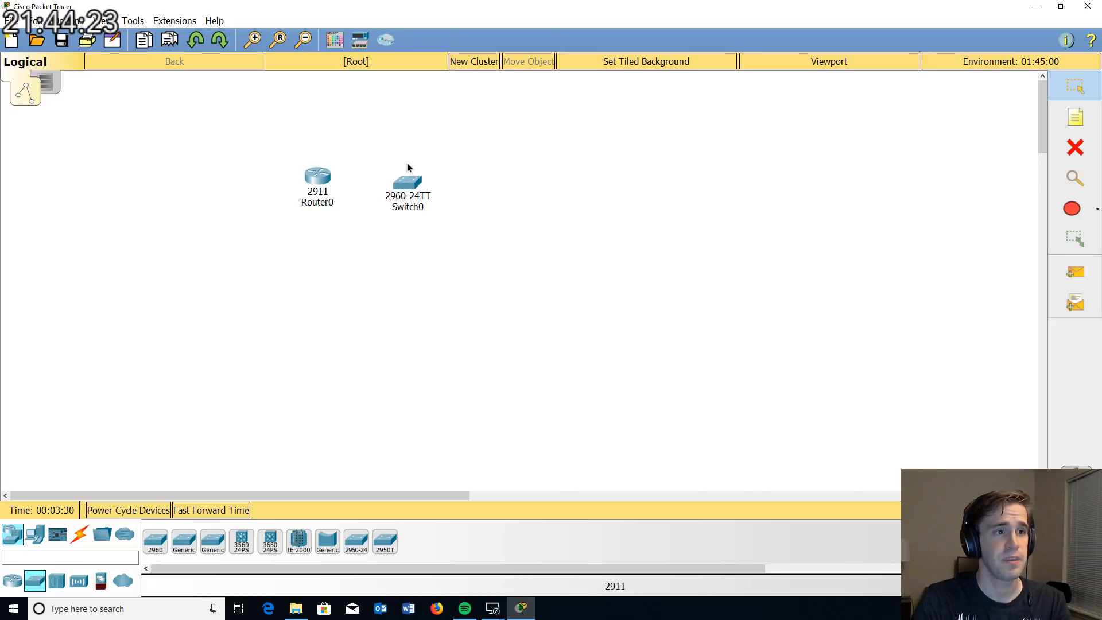
left_click_drag(409, 189, 413, 180)
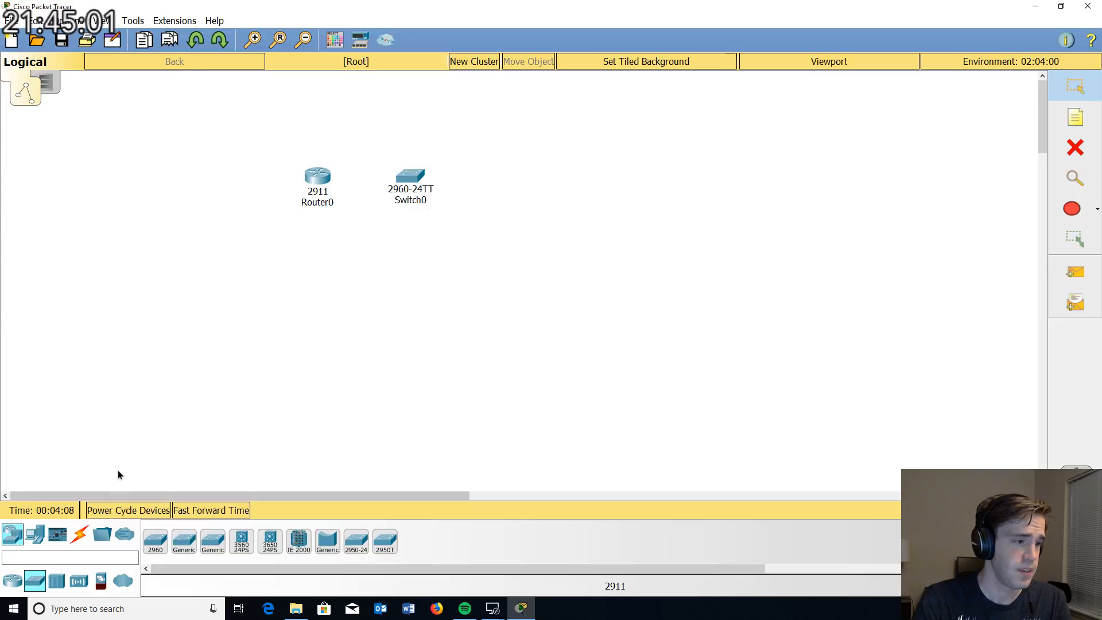
Step: Add a generic PC diagonally above the switch and a generic server below that PC
left_click(36, 538)
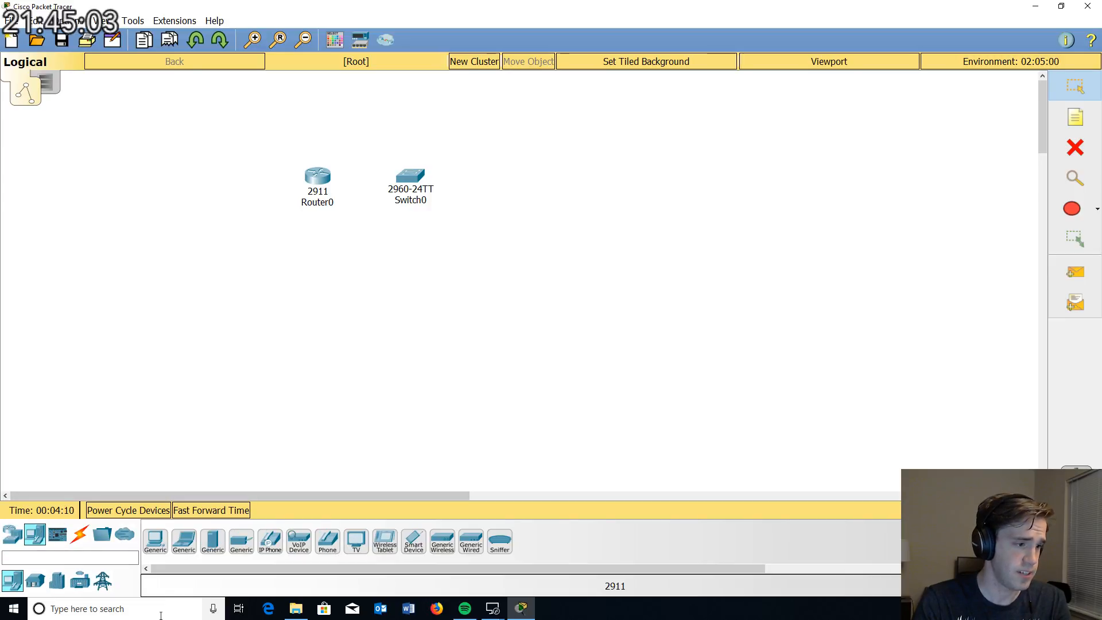
left_click(156, 542)
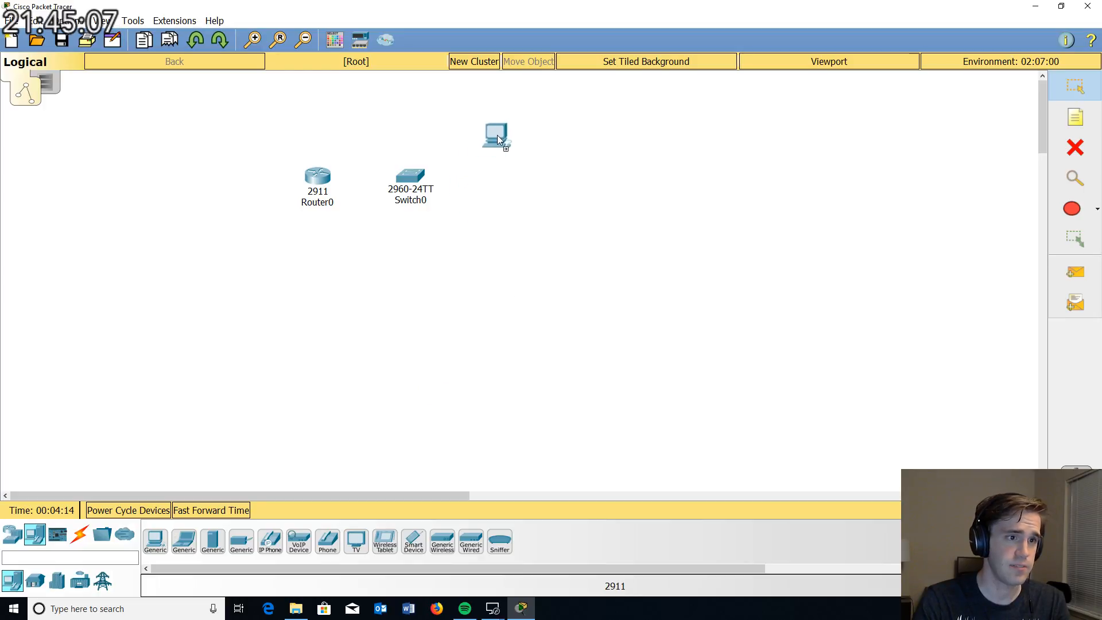
left_click(498, 149)
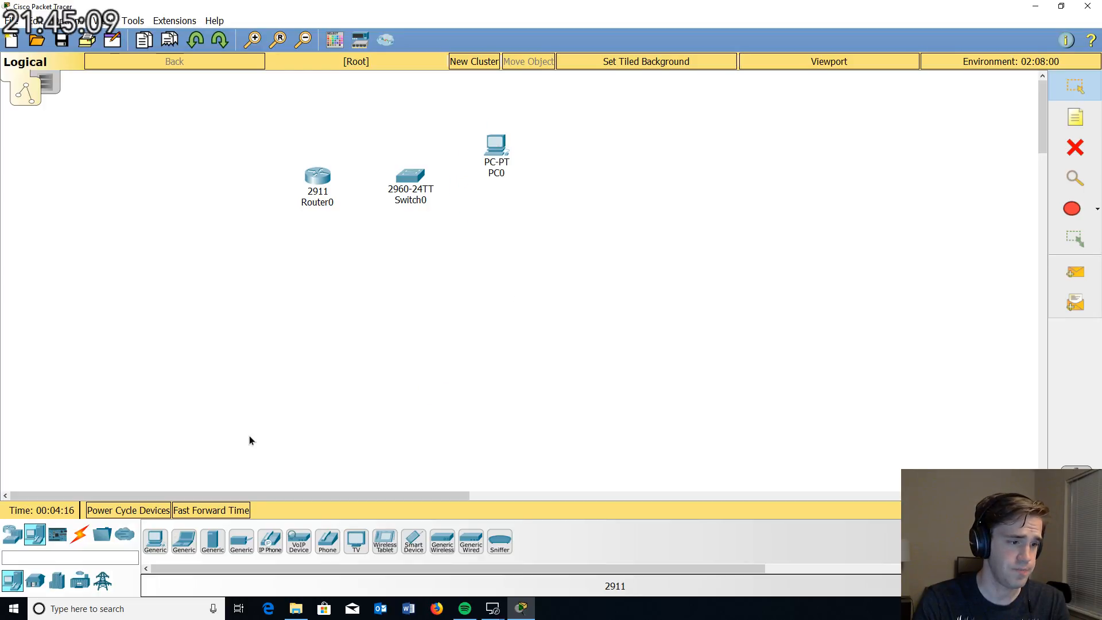
left_click(213, 542)
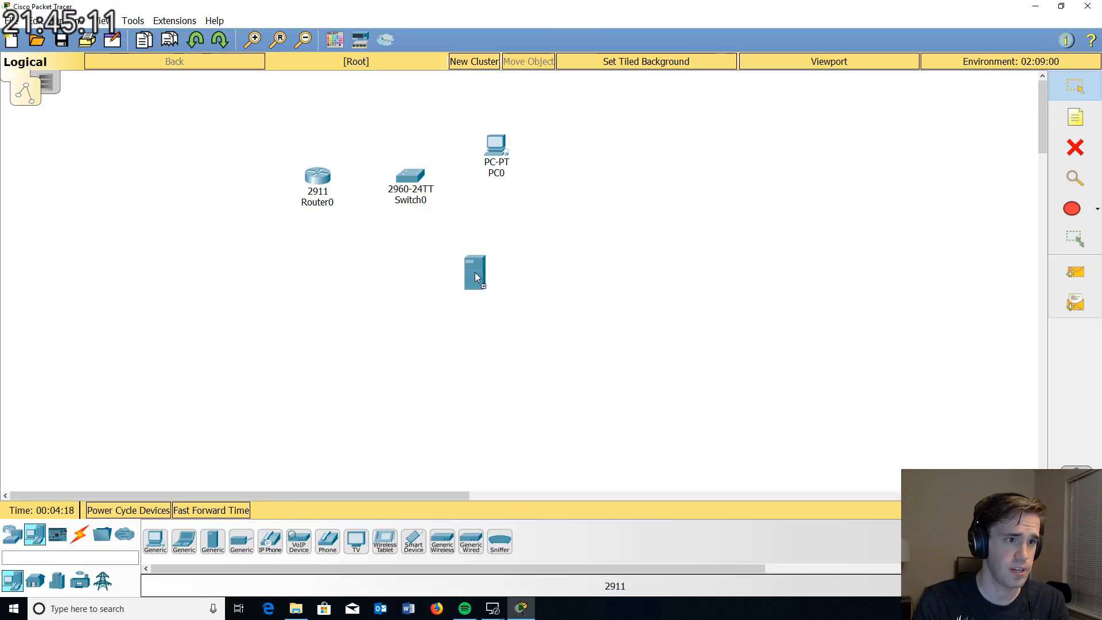
left_click(494, 239)
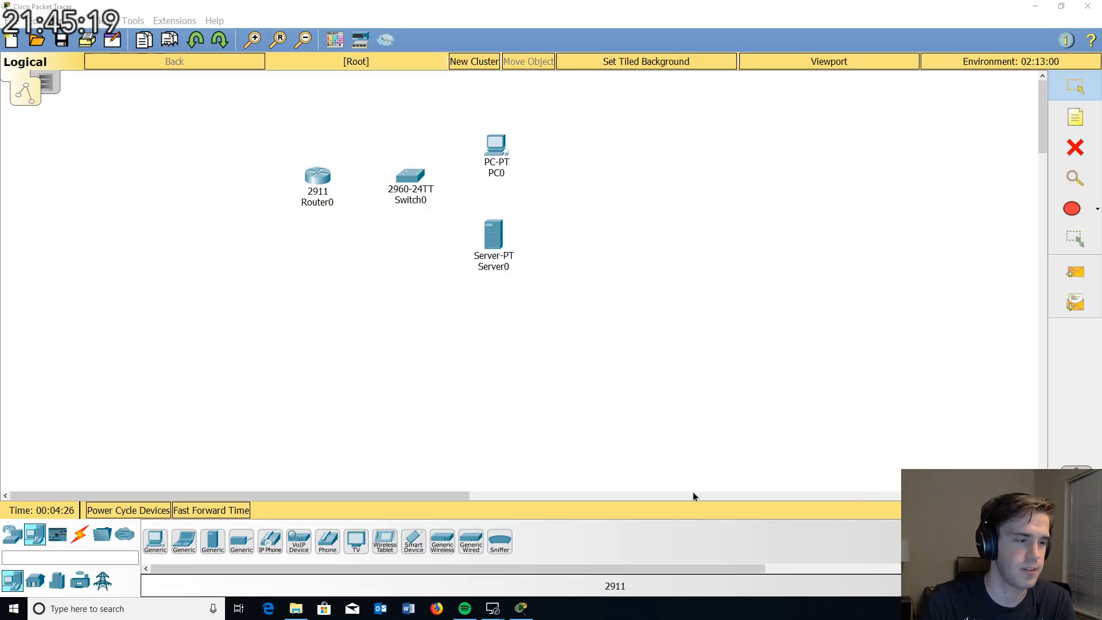
Step: Connect the router's GigabitEthernet0/1 to the switch's GigabitEthernet0/1 with a Copper Straight-Through cable
left_click(80, 535)
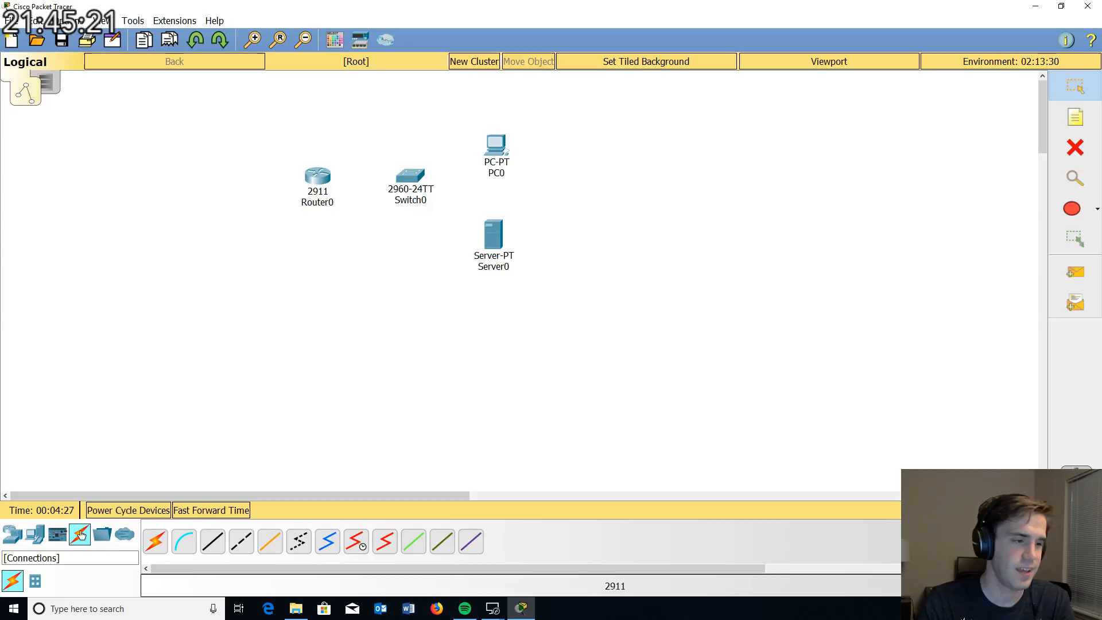
left_click(213, 542)
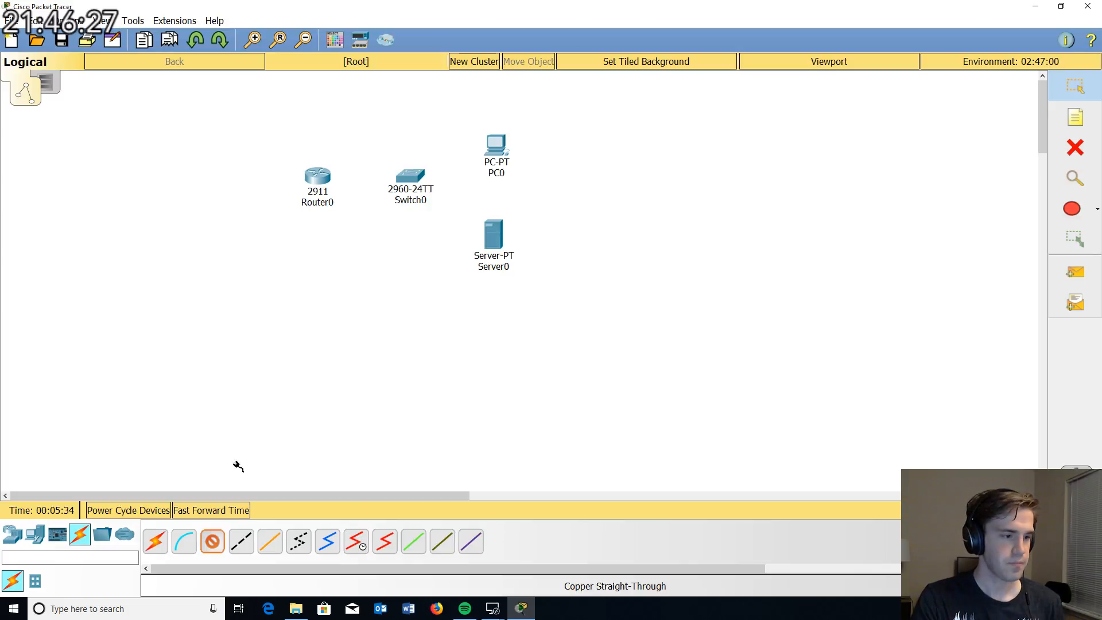
left_click(322, 178)
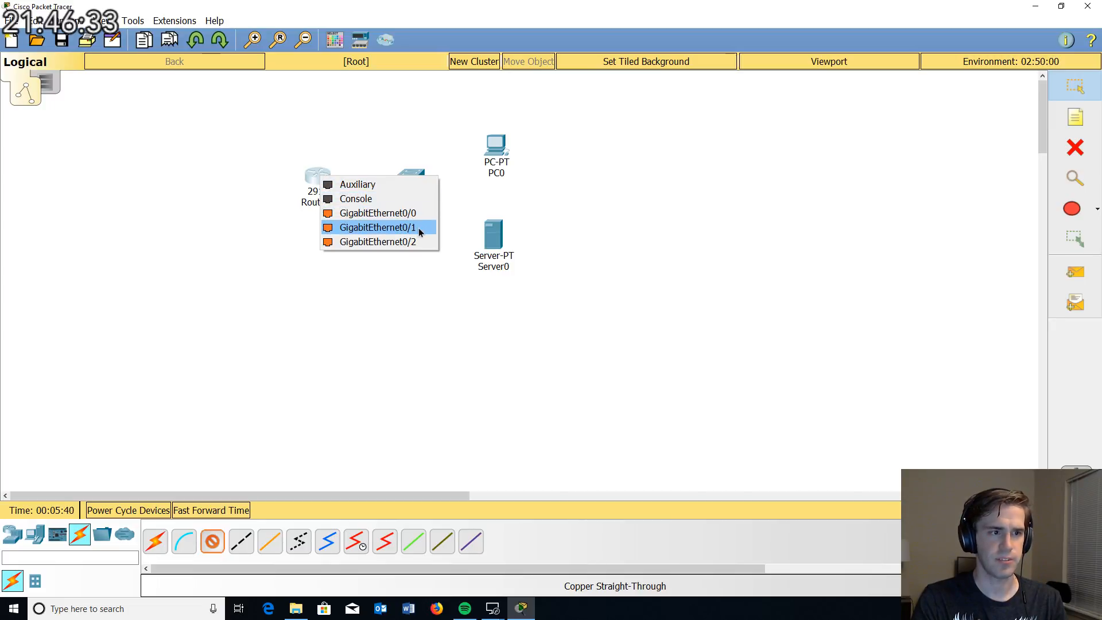
left_click(378, 227)
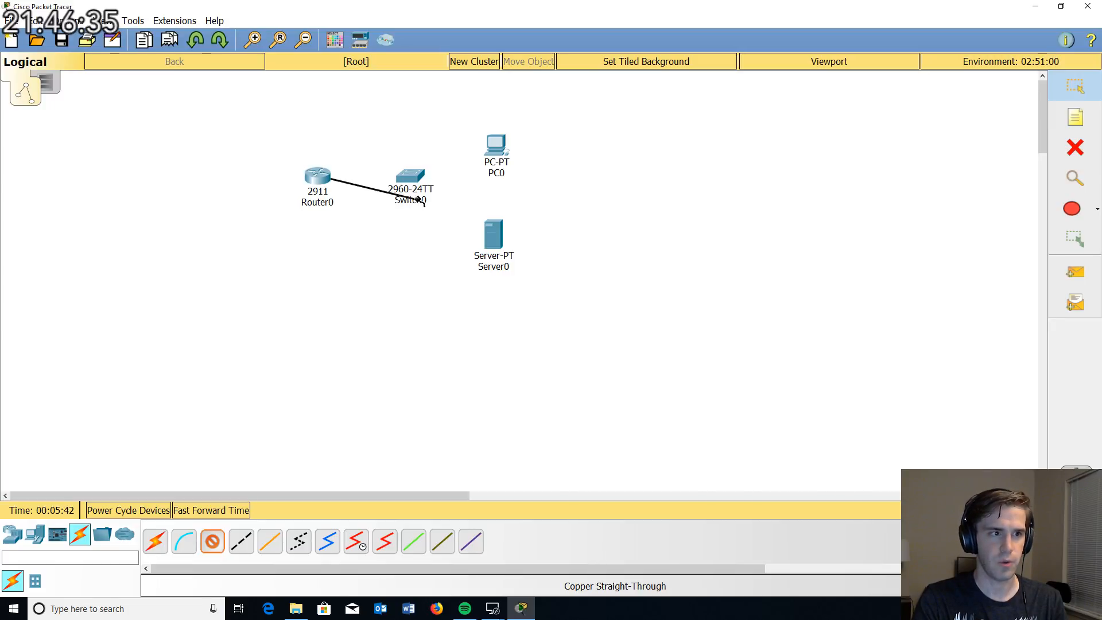
left_click(411, 179)
left_click(411, 179)
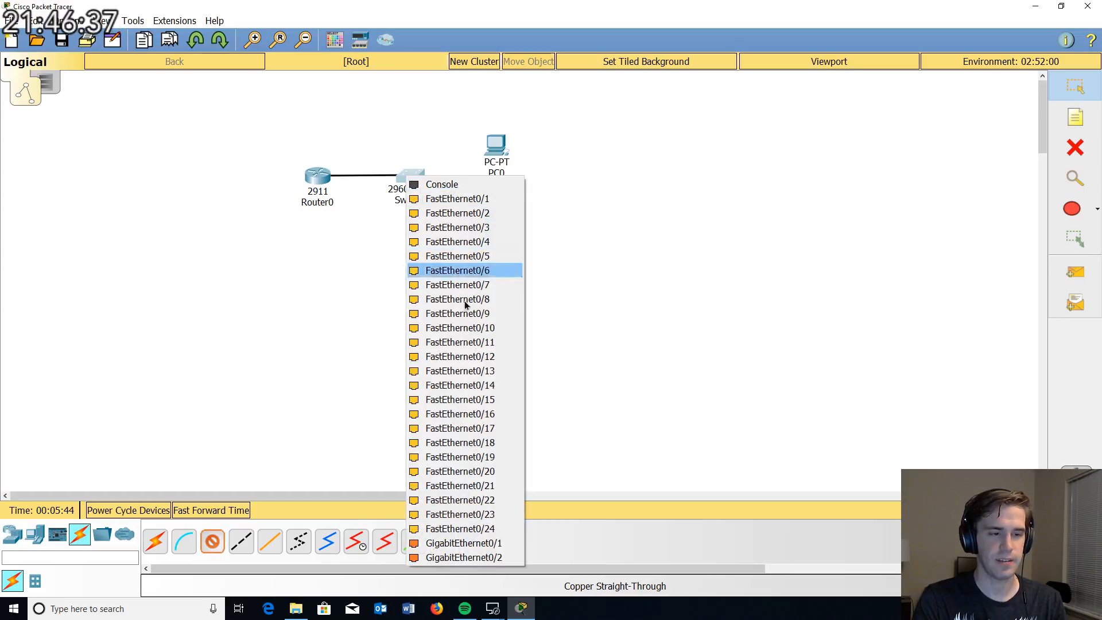
left_click(503, 543)
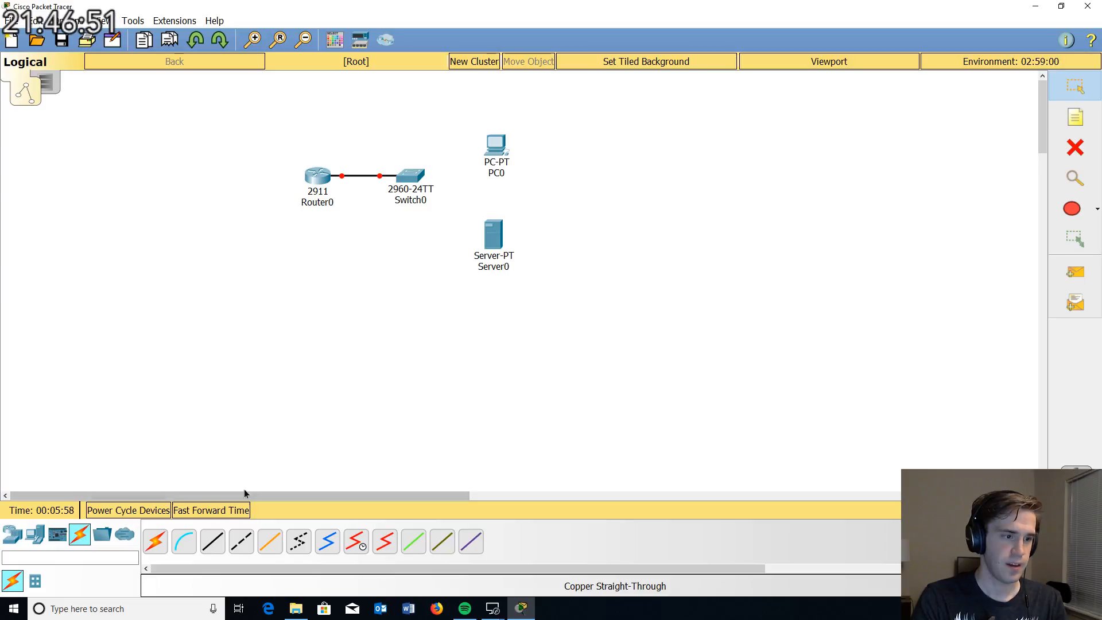
Step: Connect PC0's FastEthernet0 to the switch's FastEthernet0/5 with a Copper Straight-Through cable
left_click(213, 543)
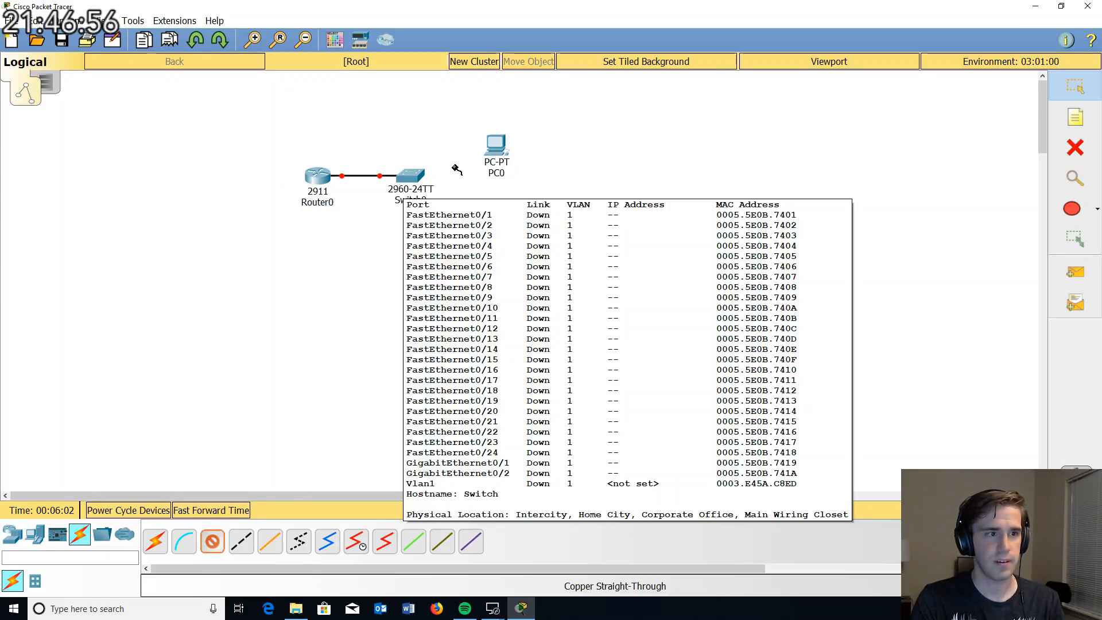
left_click(492, 152)
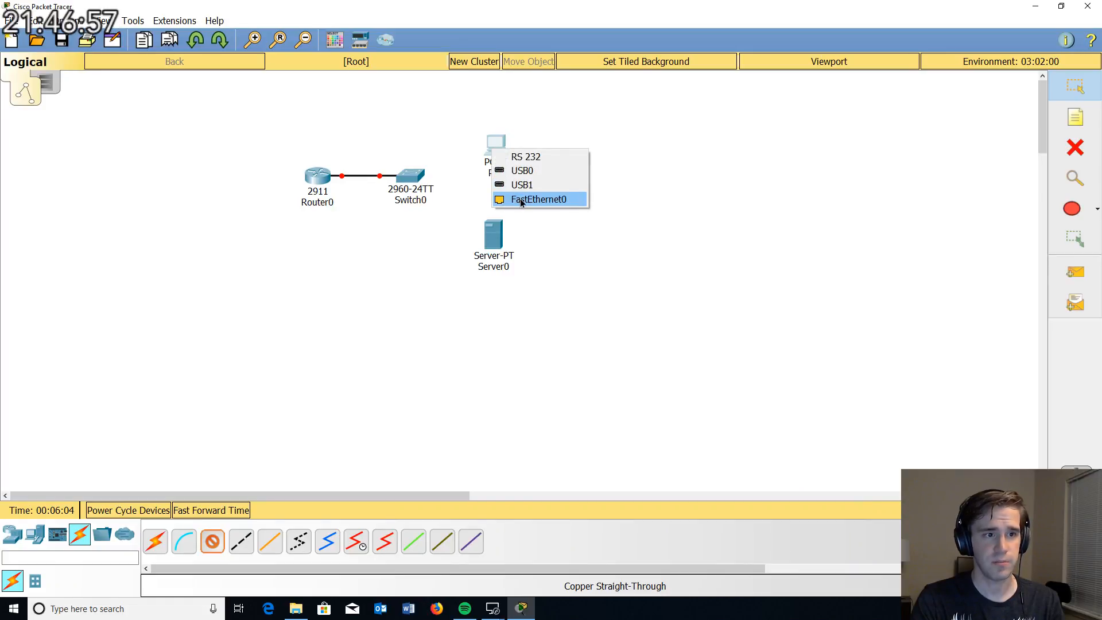
left_click(521, 200)
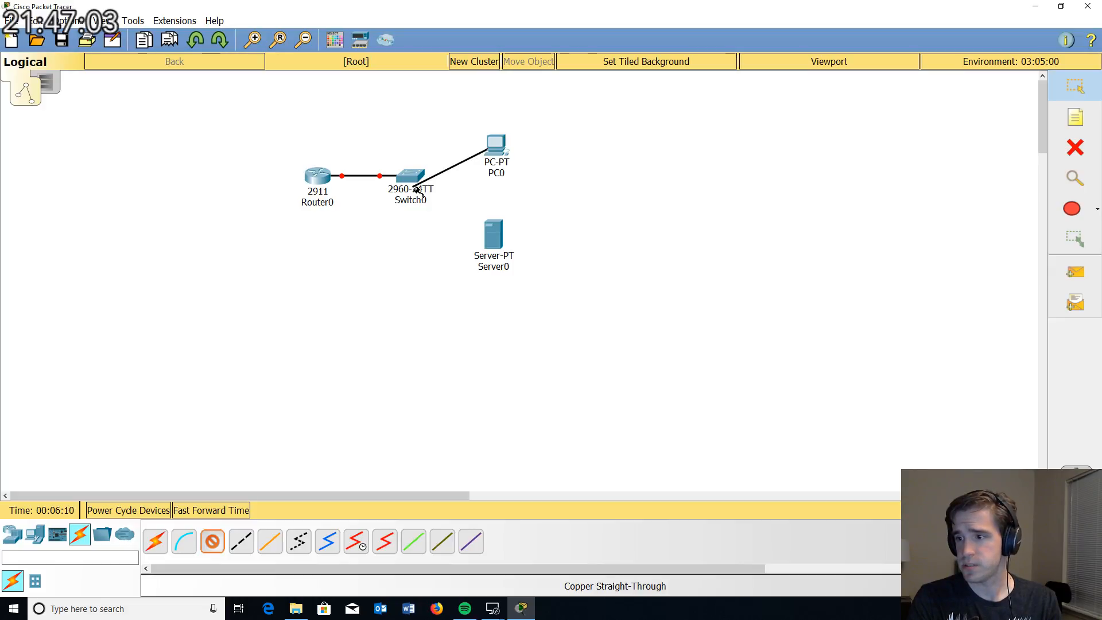
left_click(417, 173)
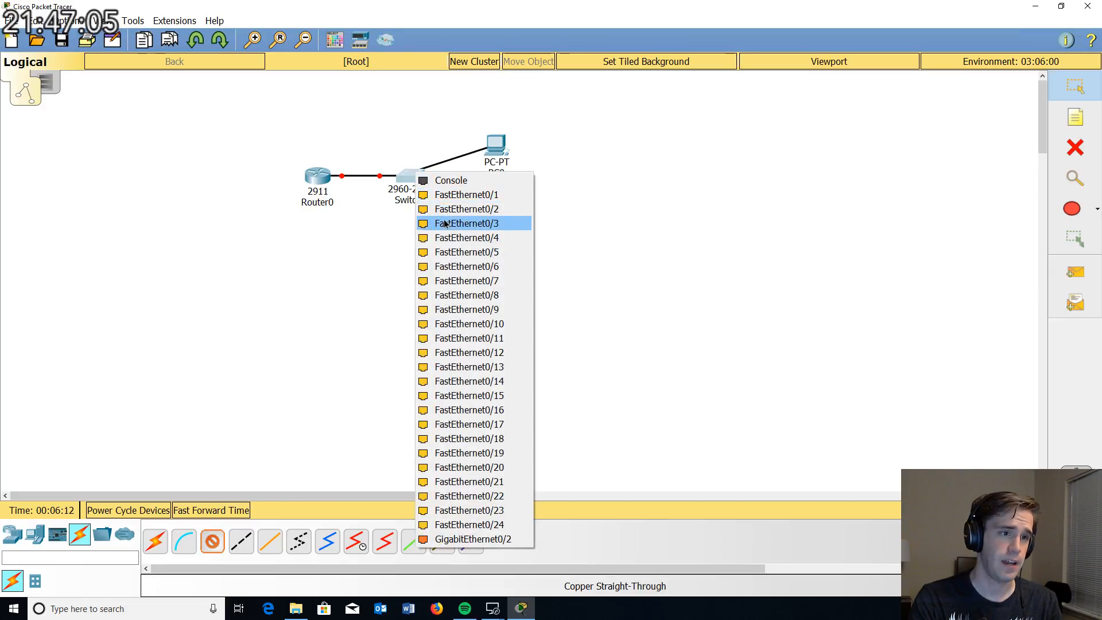
left_click(453, 253)
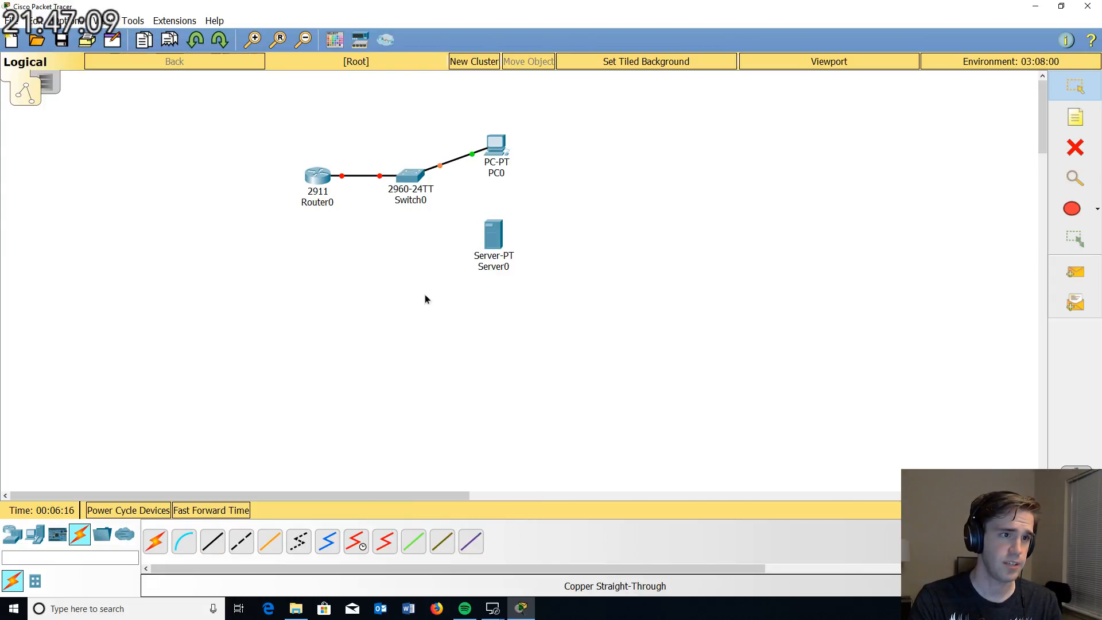
Step: Connect Server0's FastEthernet0 to the switch's FastEthernet0/10 with a Copper Straight-Through cable
left_click(212, 542)
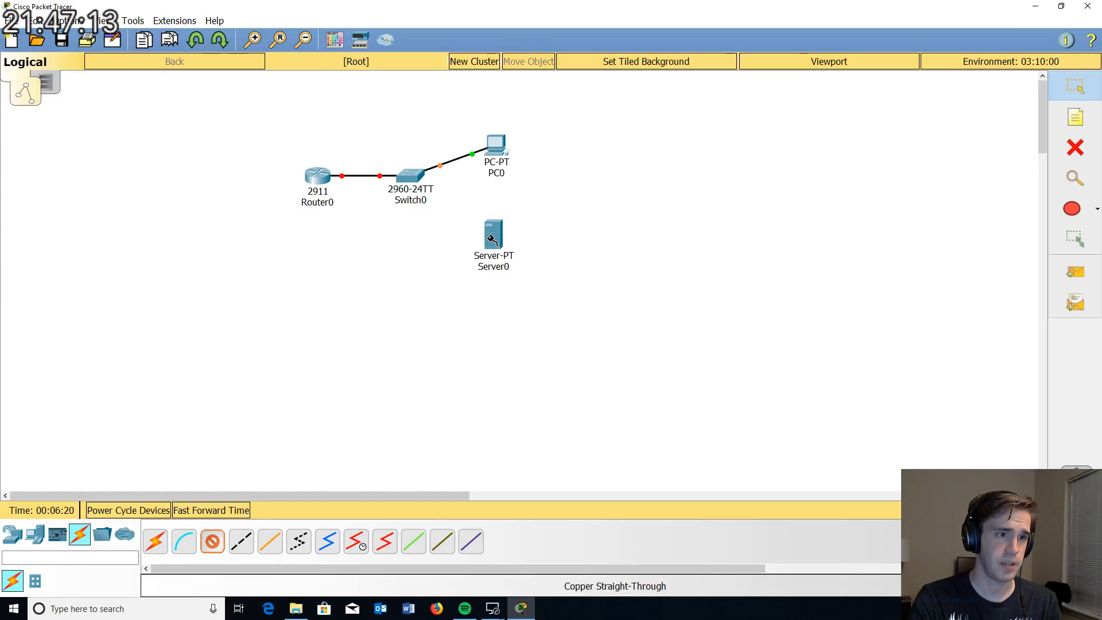
mouse_move(492, 239)
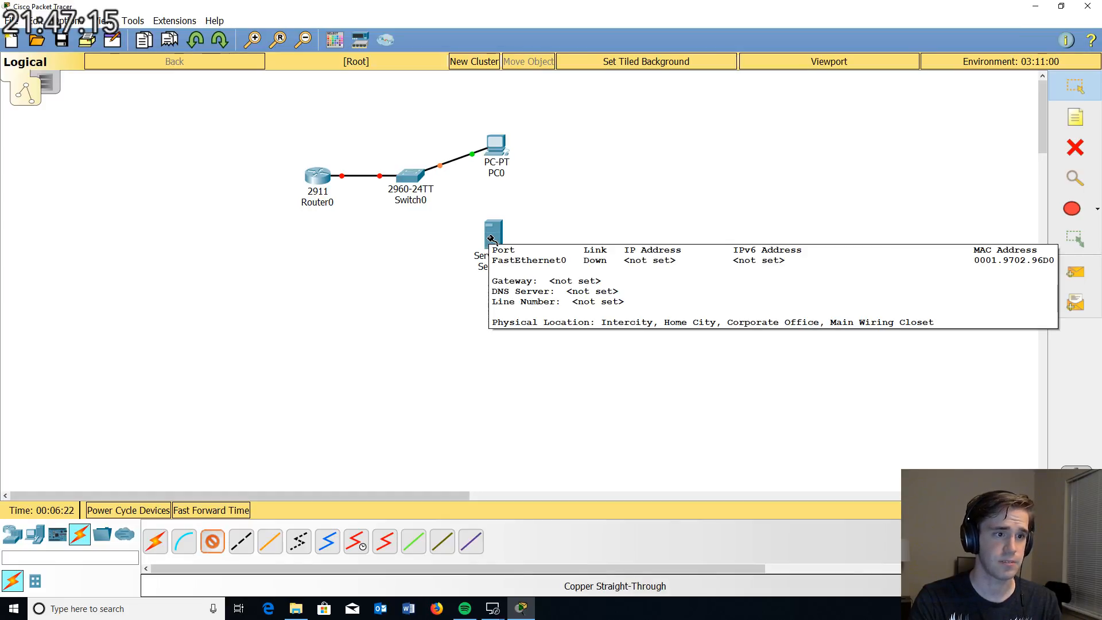
left_click(492, 238)
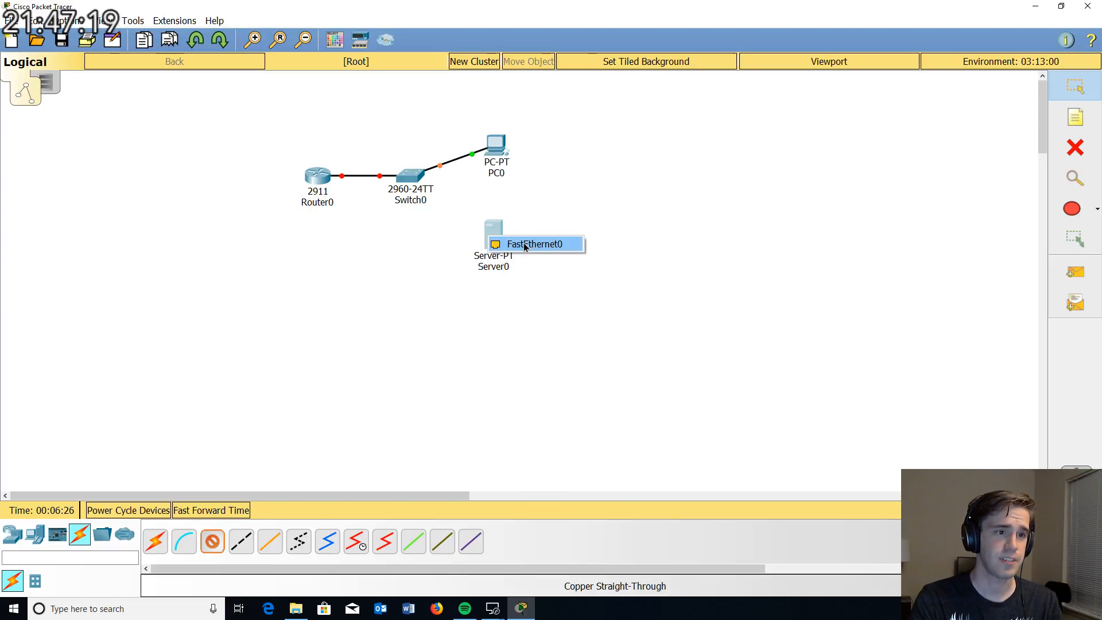
left_click(525, 246)
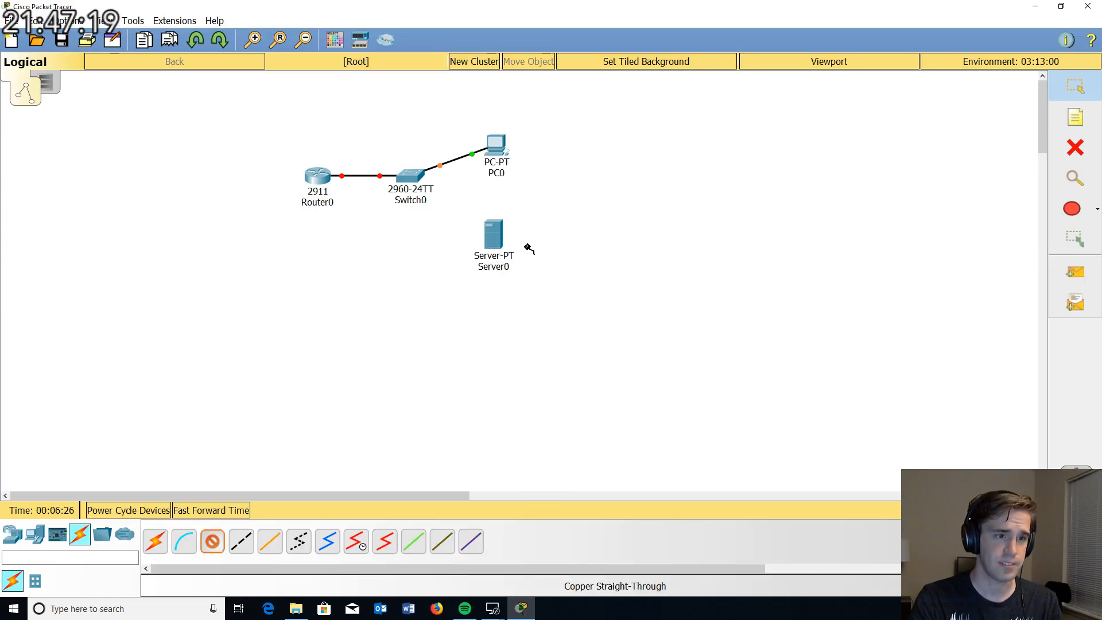
left_click(417, 183)
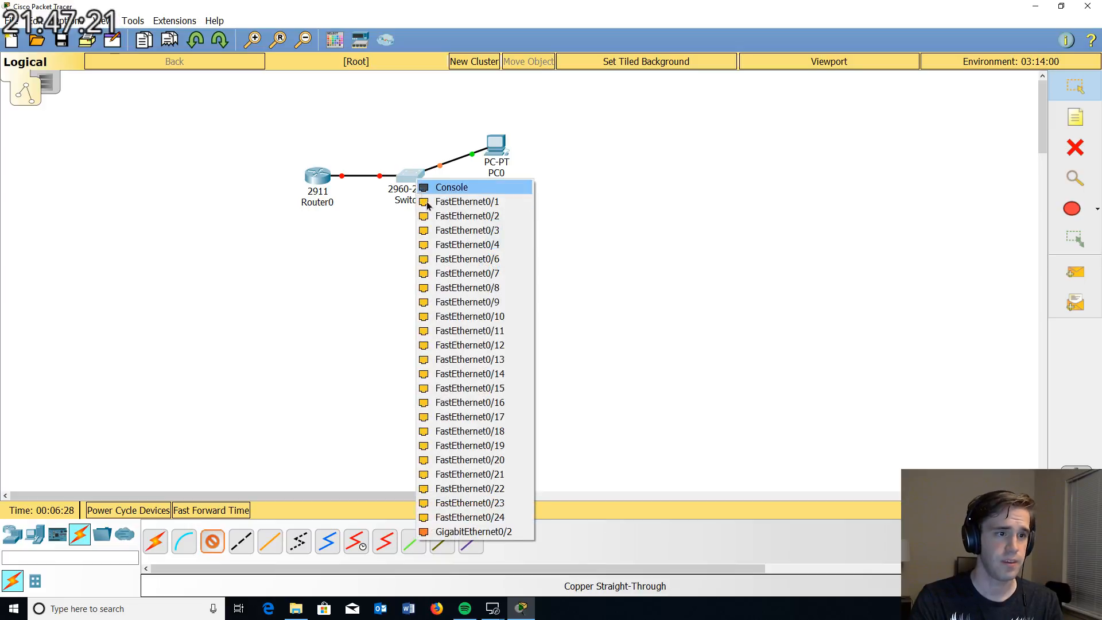
left_click(486, 319)
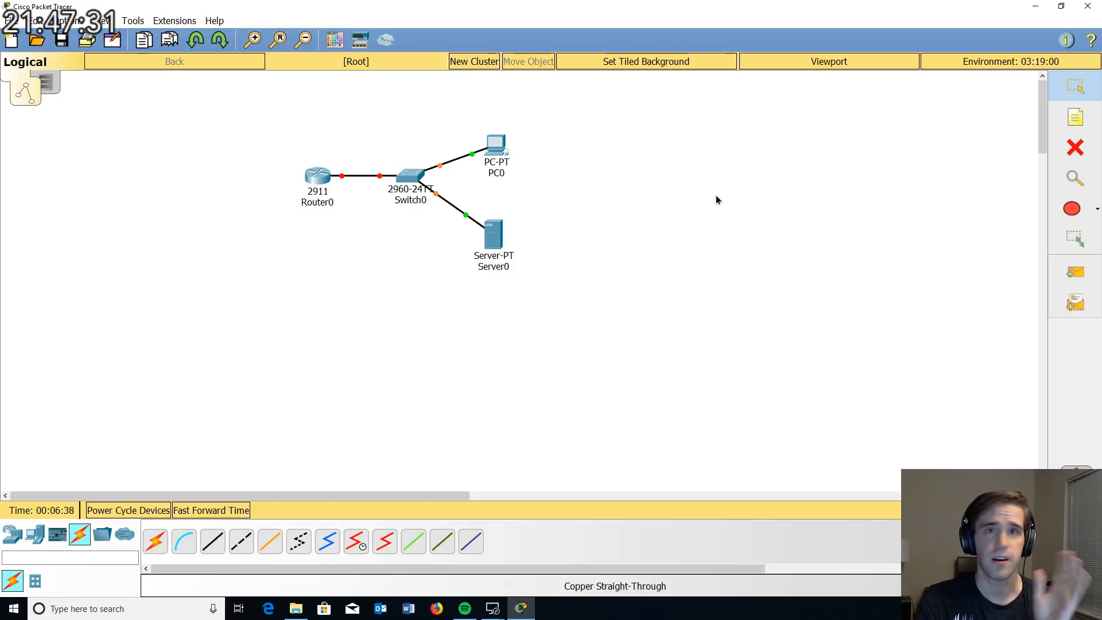
Step: Set PC0's static IPv4 gateway to 10.254.10.1 in its global settings
left_click(500, 146)
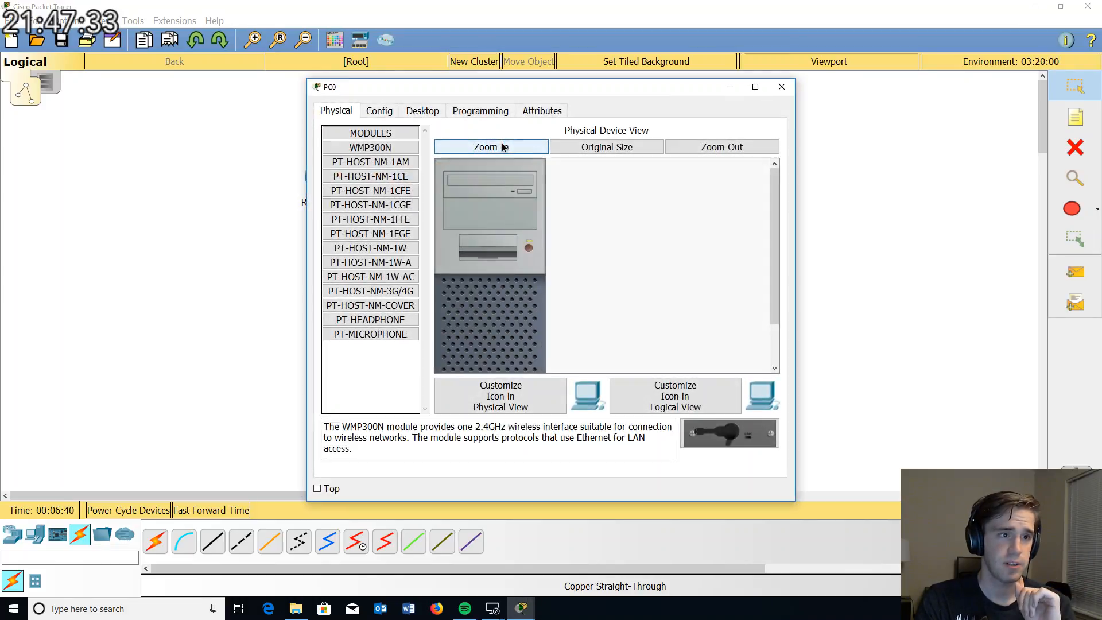
left_click_drag(526, 93, 367, 95)
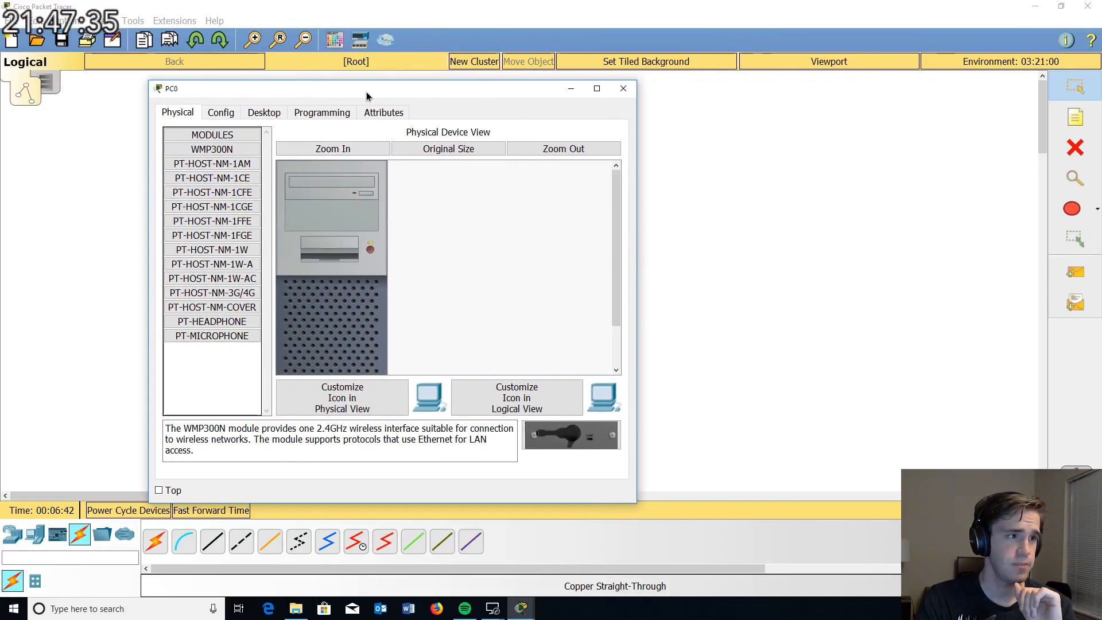
left_click(219, 115)
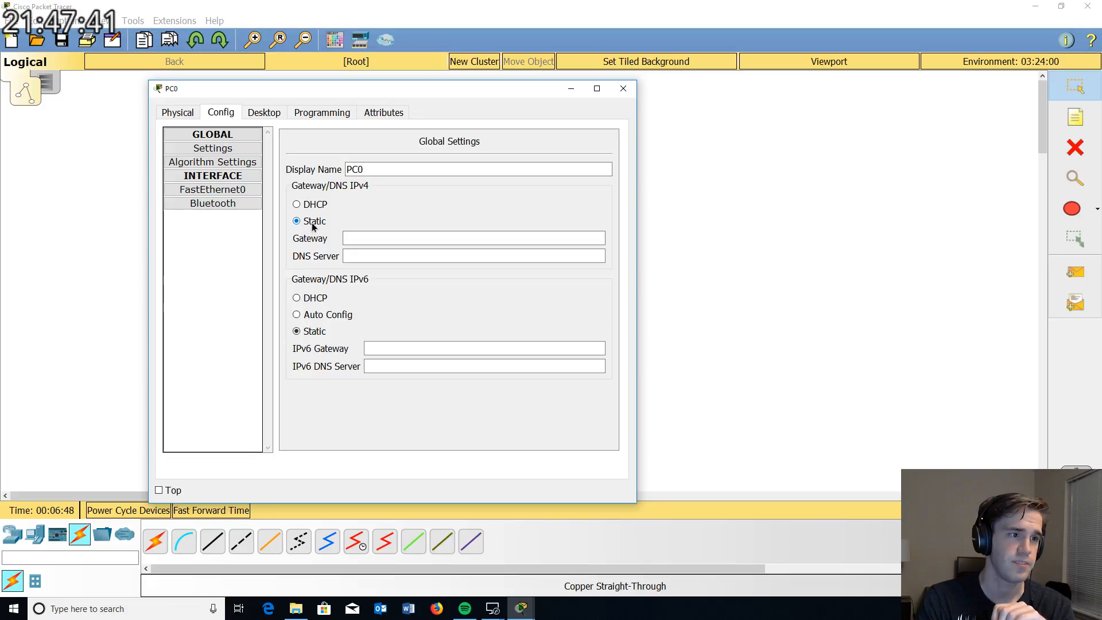
left_click(357, 237)
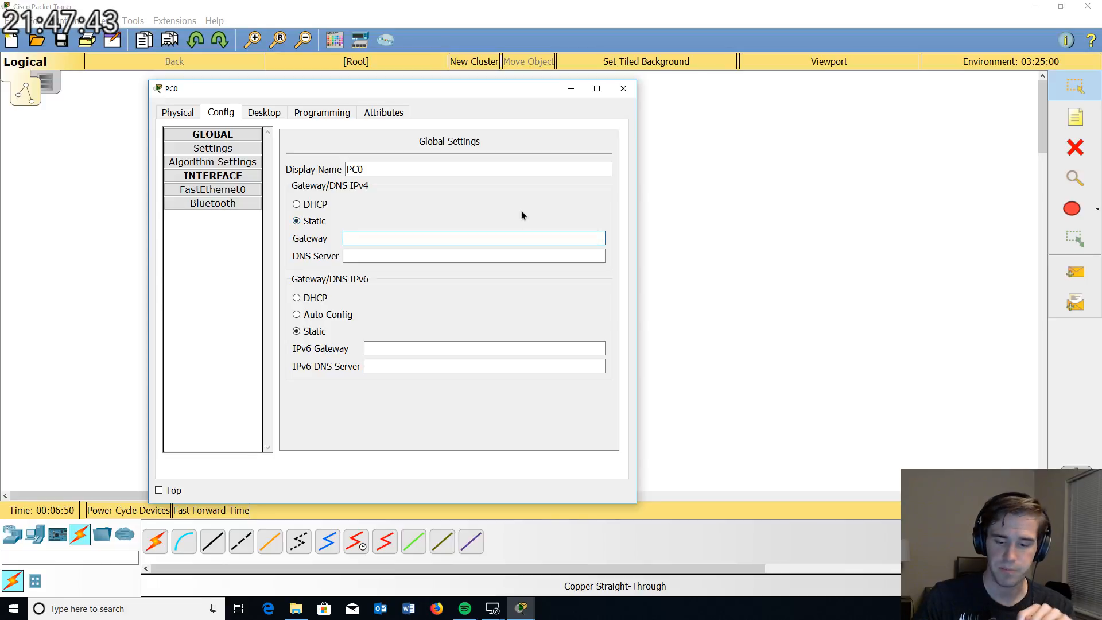
type("10.")
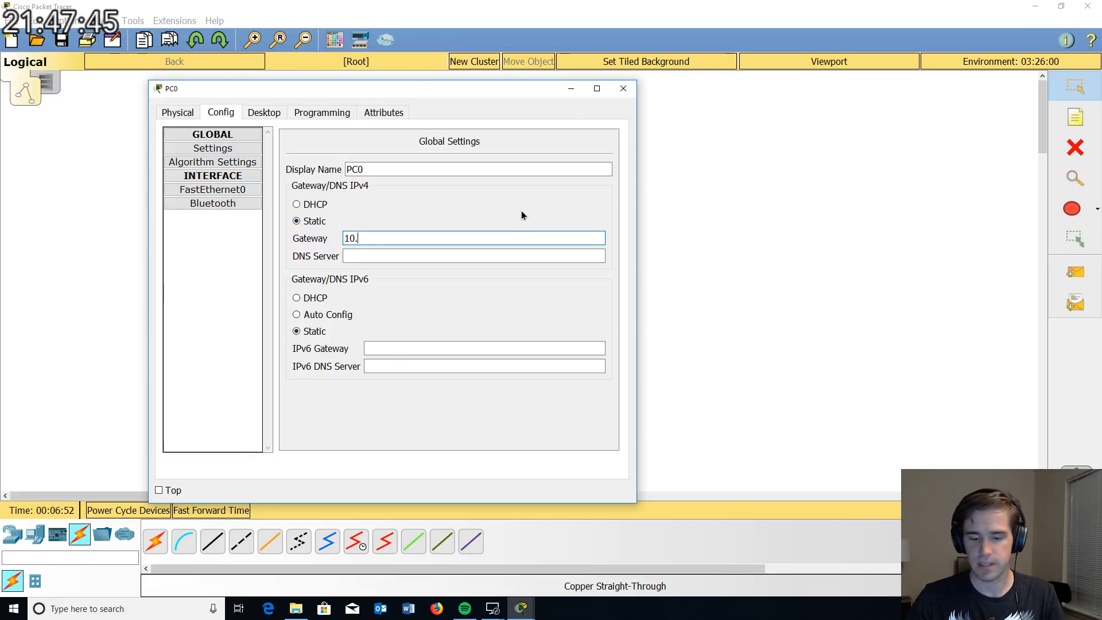
type("254.")
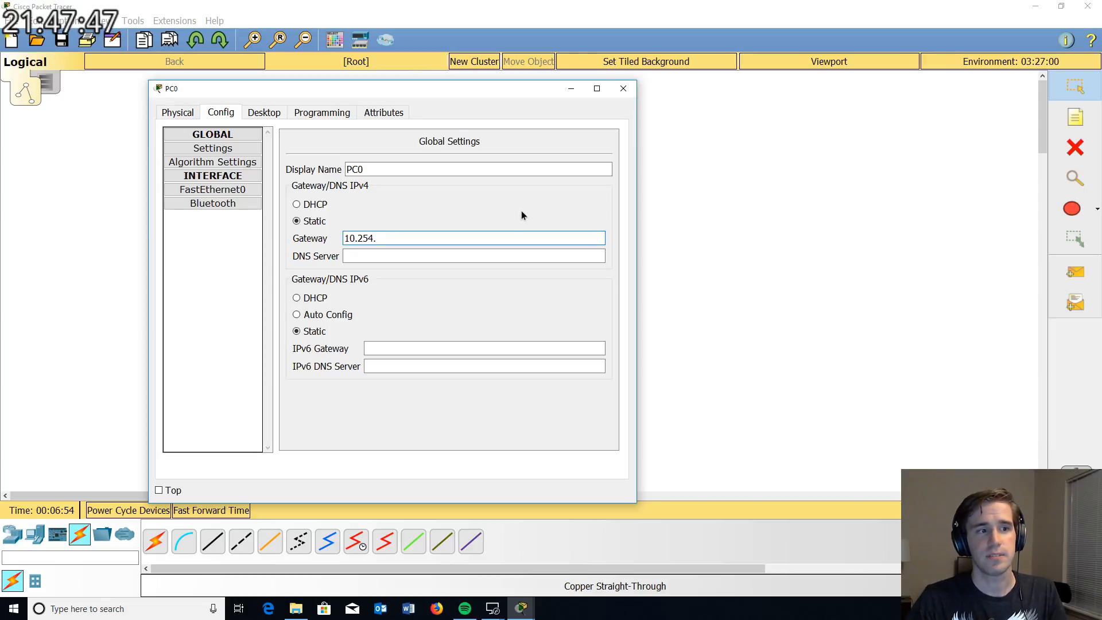
type("1")
key("BackSpace")
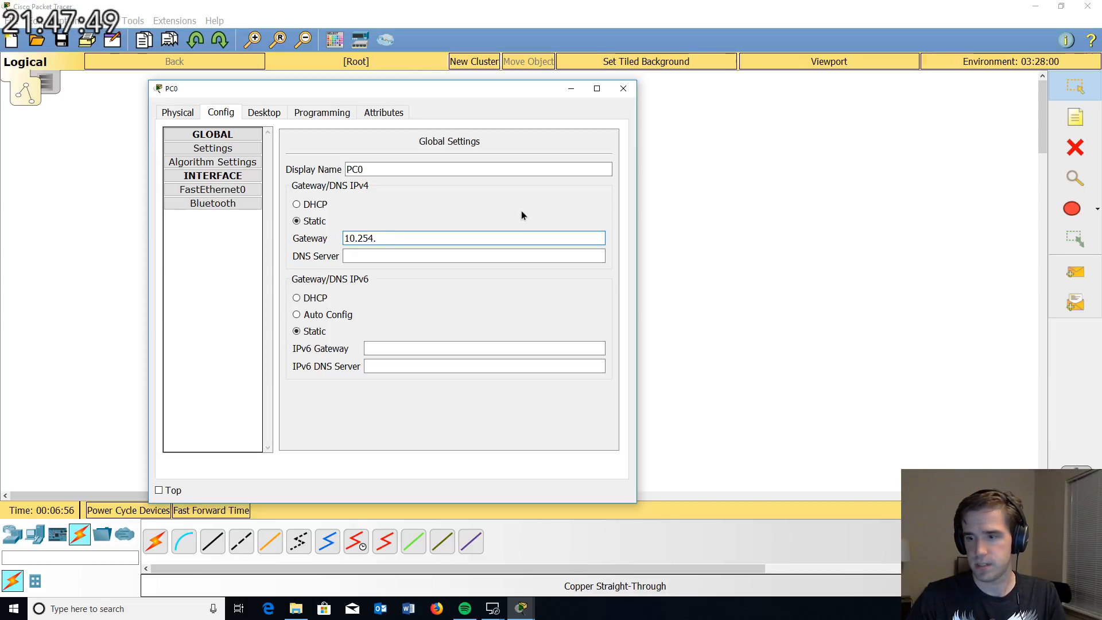
type("10.")
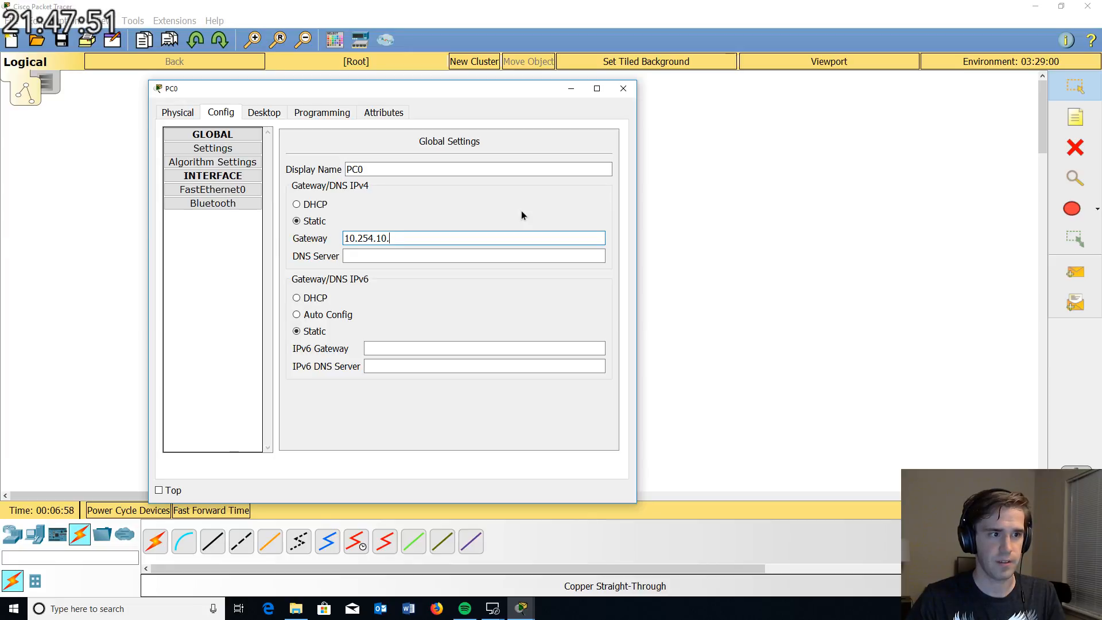
type("1")
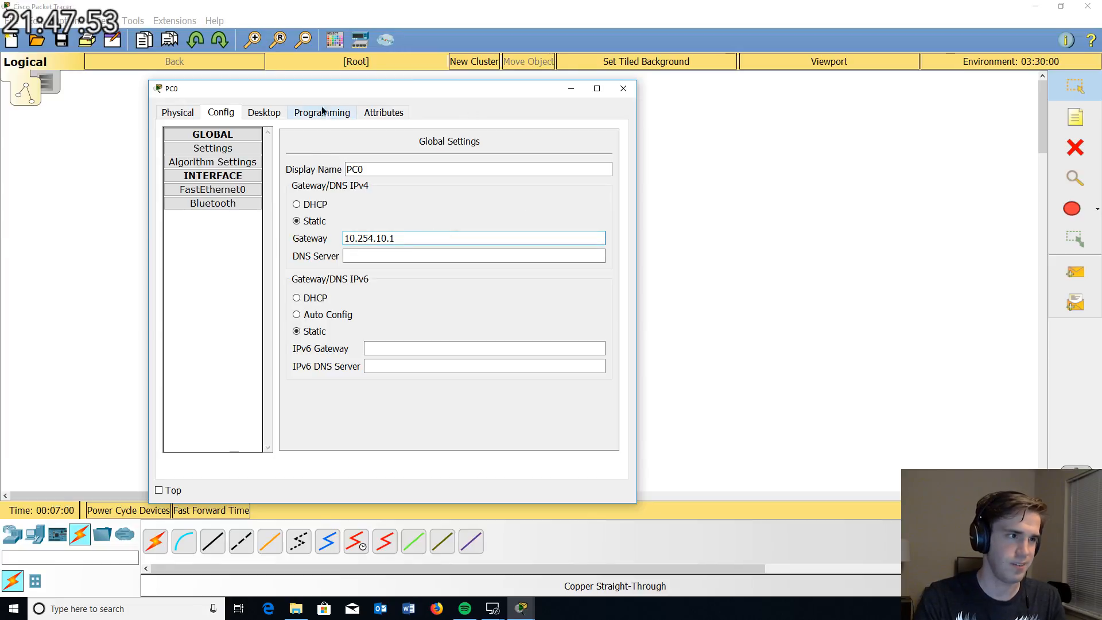
Step: Assign PC0 the static IP address 10.254.10.1 in its IP Configuration
left_click(257, 115)
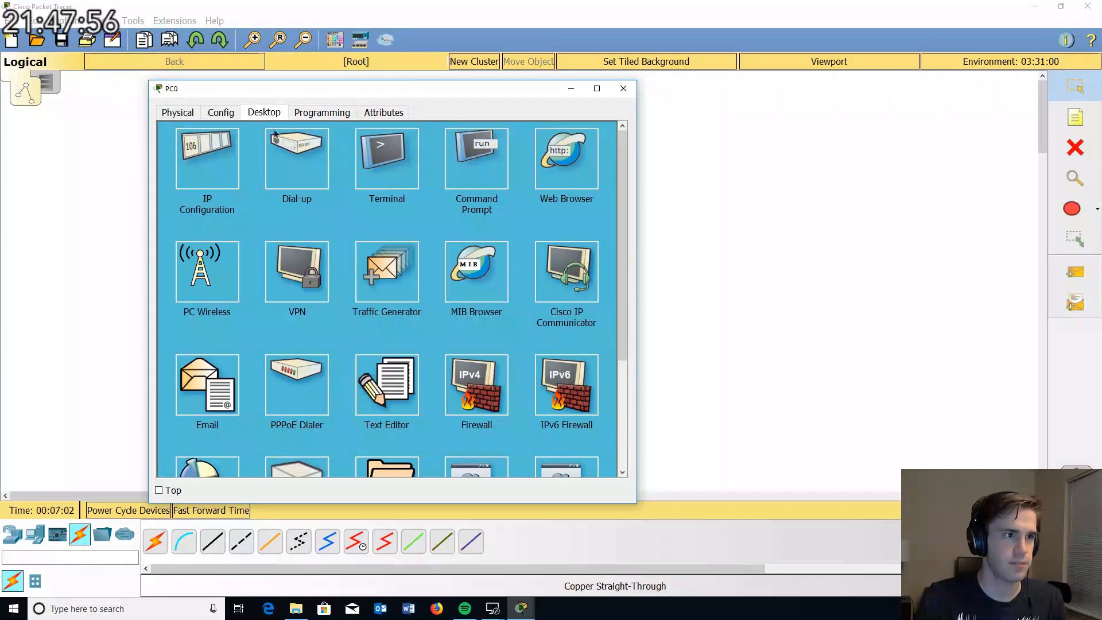
left_click(202, 170)
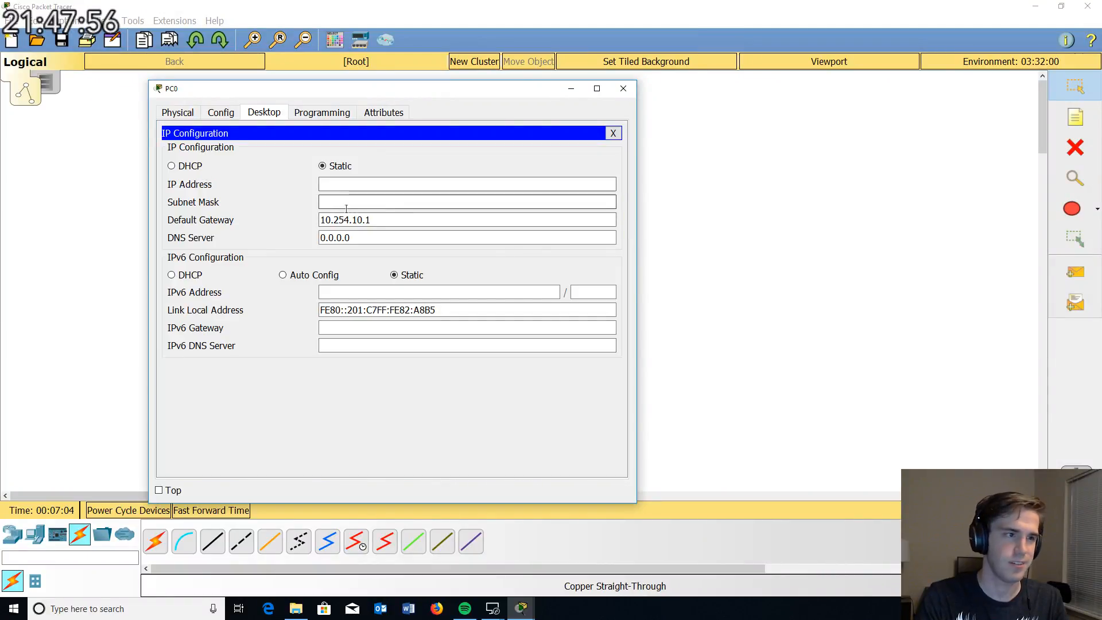
left_click(352, 183)
type("1")
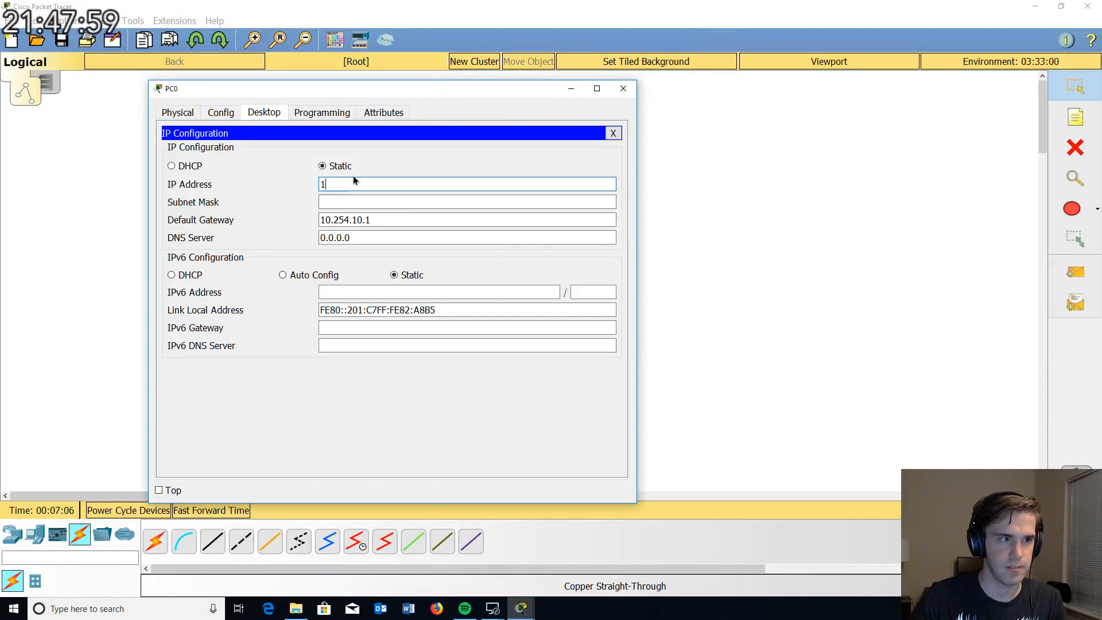
type("0.254.")
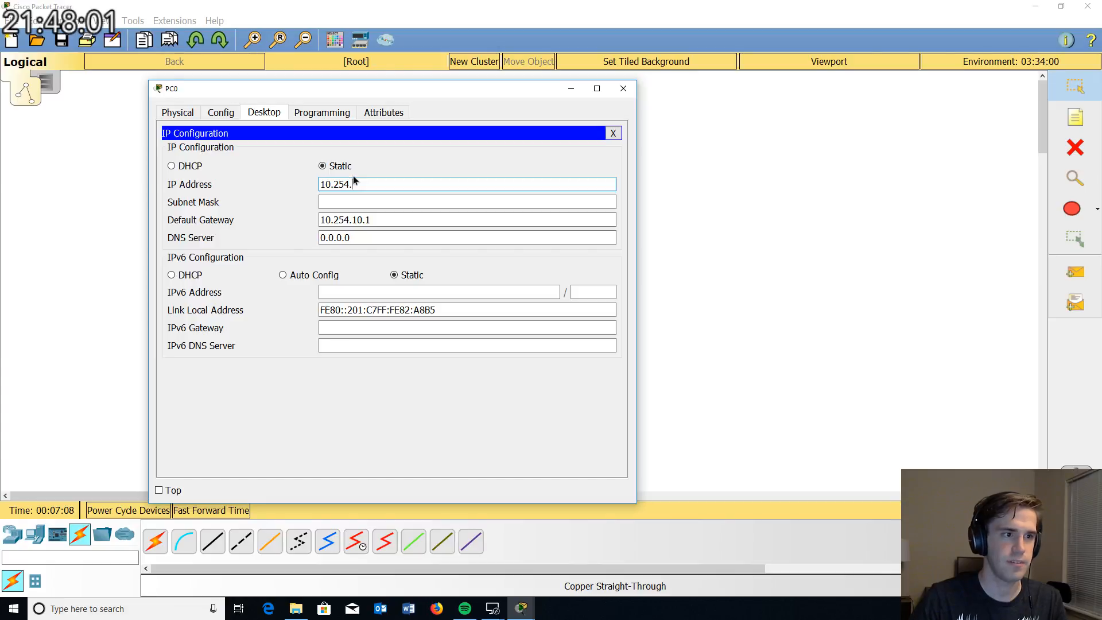
type("10.1")
Step: Set PC0's subnet mask to 255.255.255.0 and close the PC's window
left_click(378, 200)
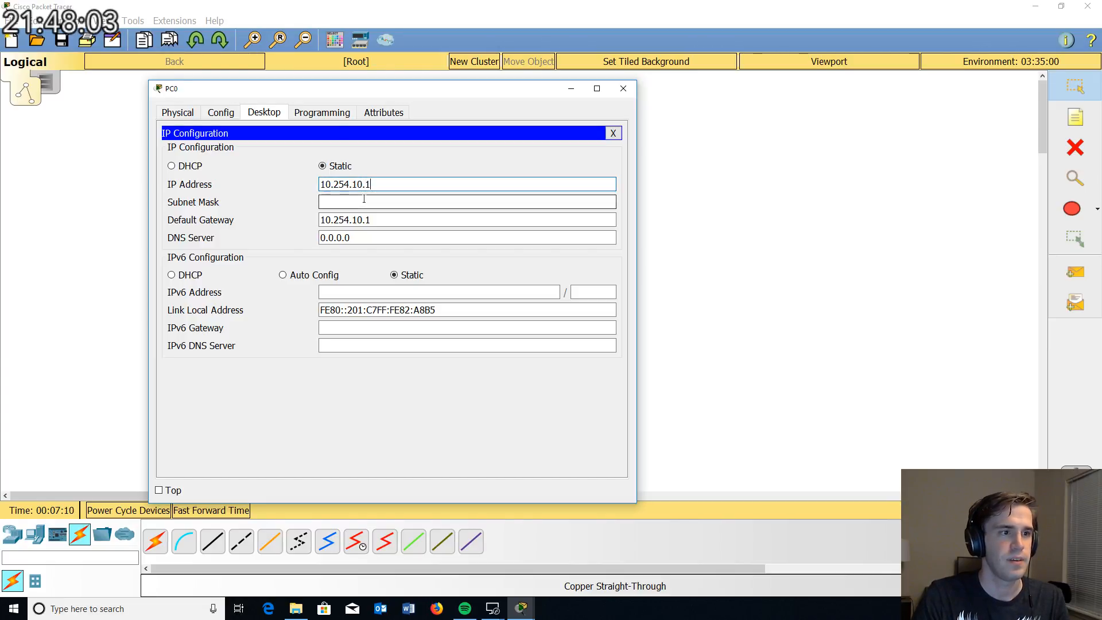
left_click_drag(376, 200, 313, 201)
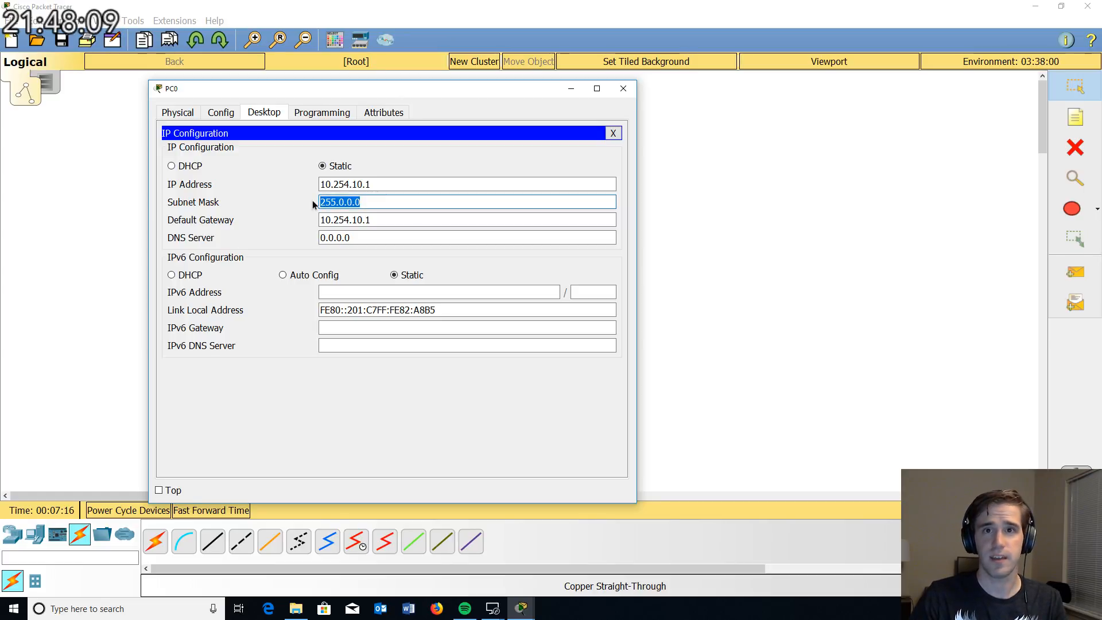
type("255")
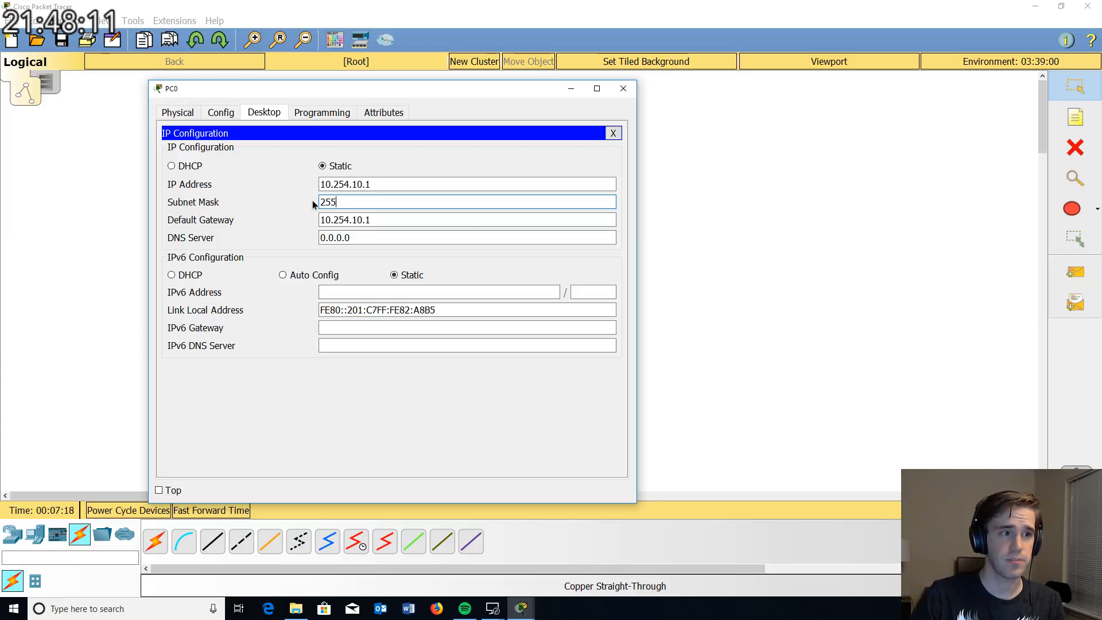
type(".255.255.0")
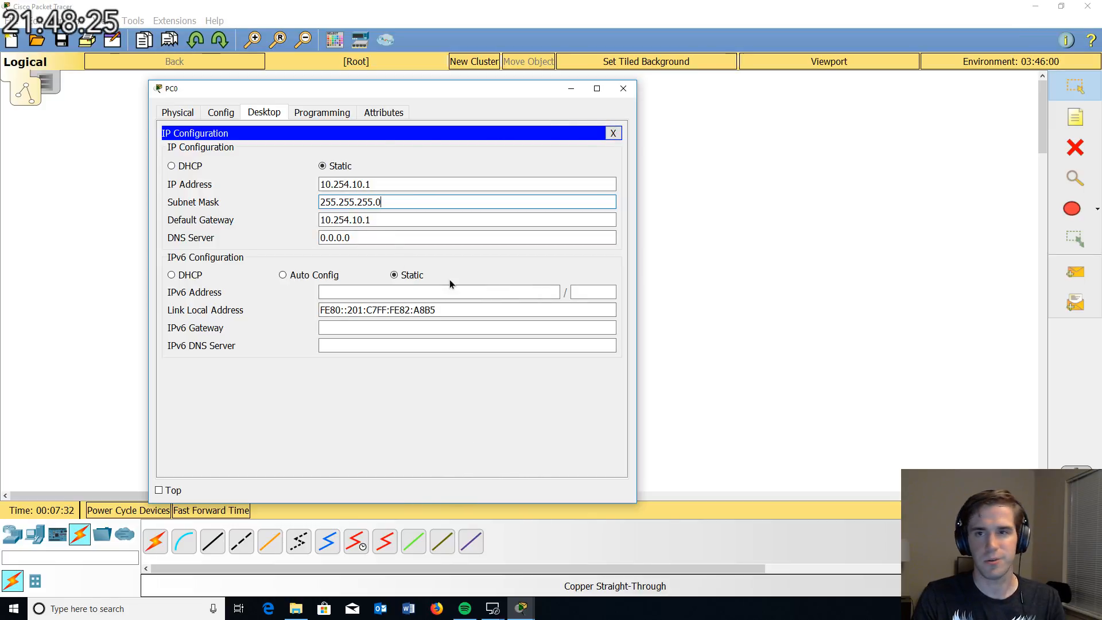
left_click(613, 133)
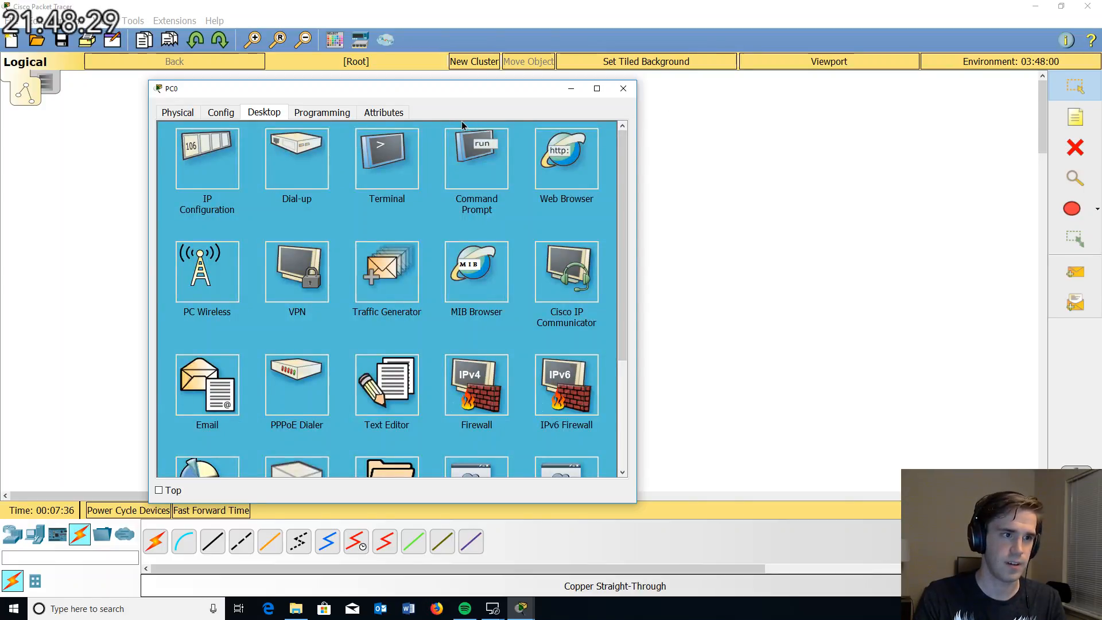
left_click(481, 169)
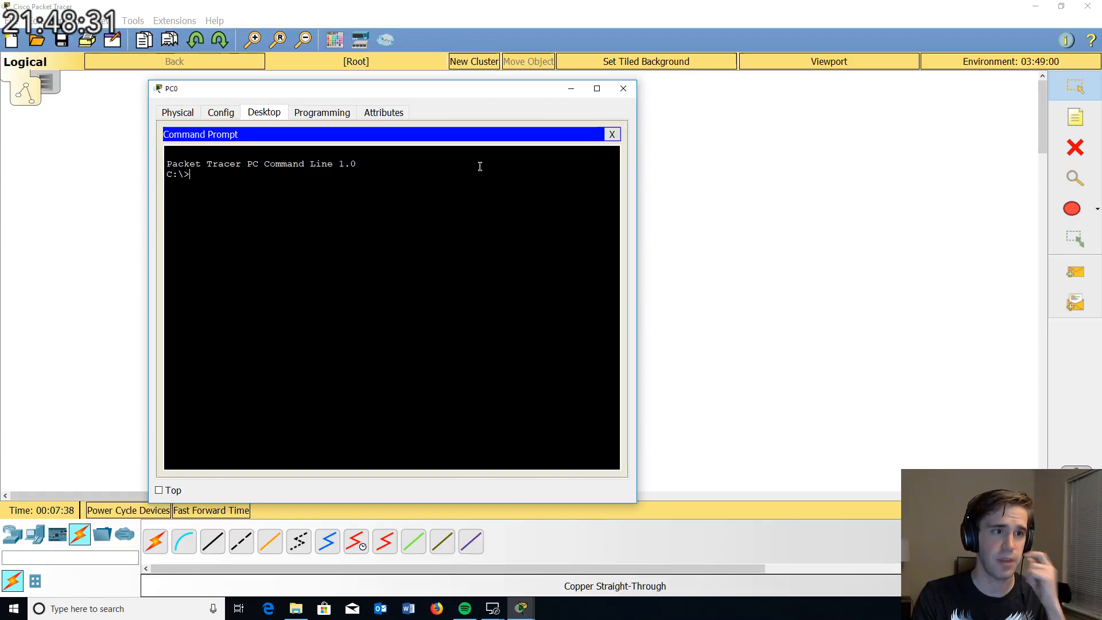
left_click(624, 89)
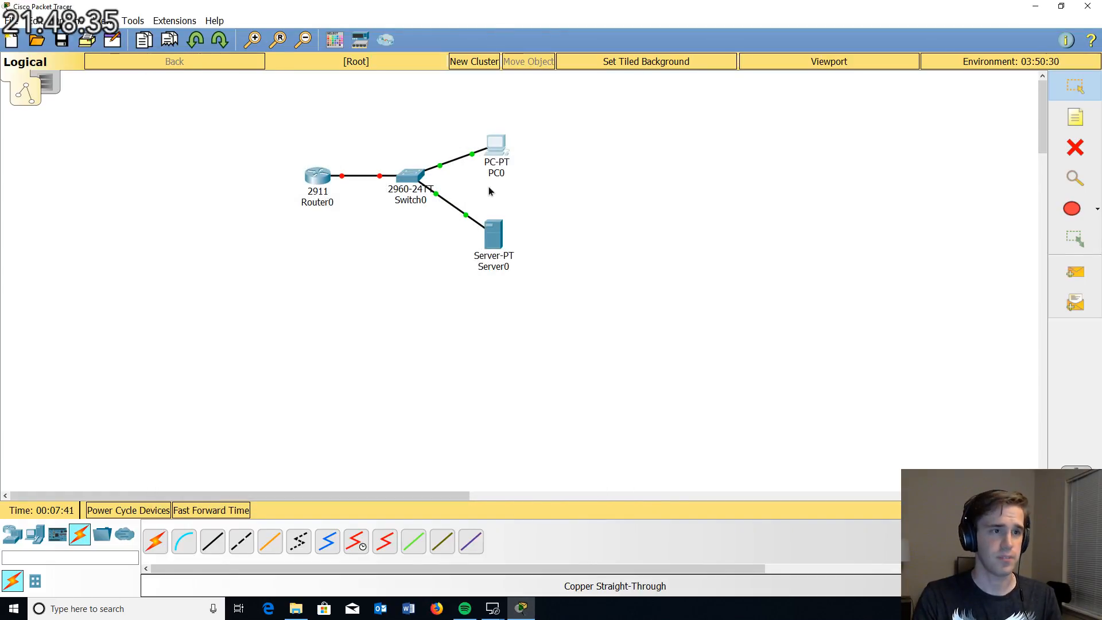
Step: Assign Server0 the static IP address 10.254.37.10 in its IP Configuration
left_click(493, 235)
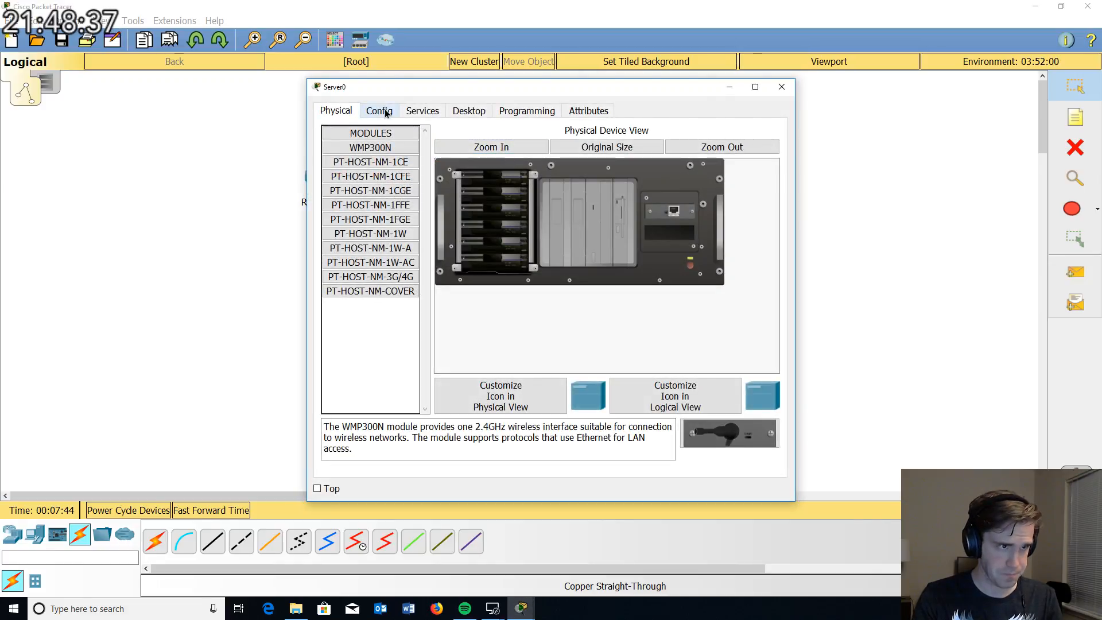
left_click(469, 111)
left_click(391, 145)
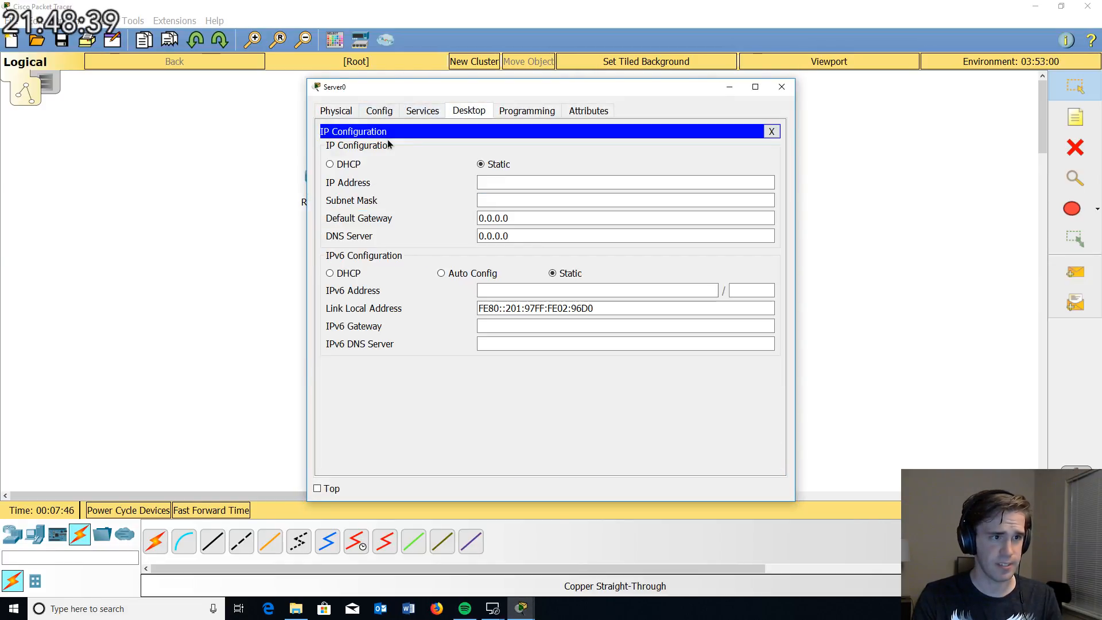
left_click(529, 177)
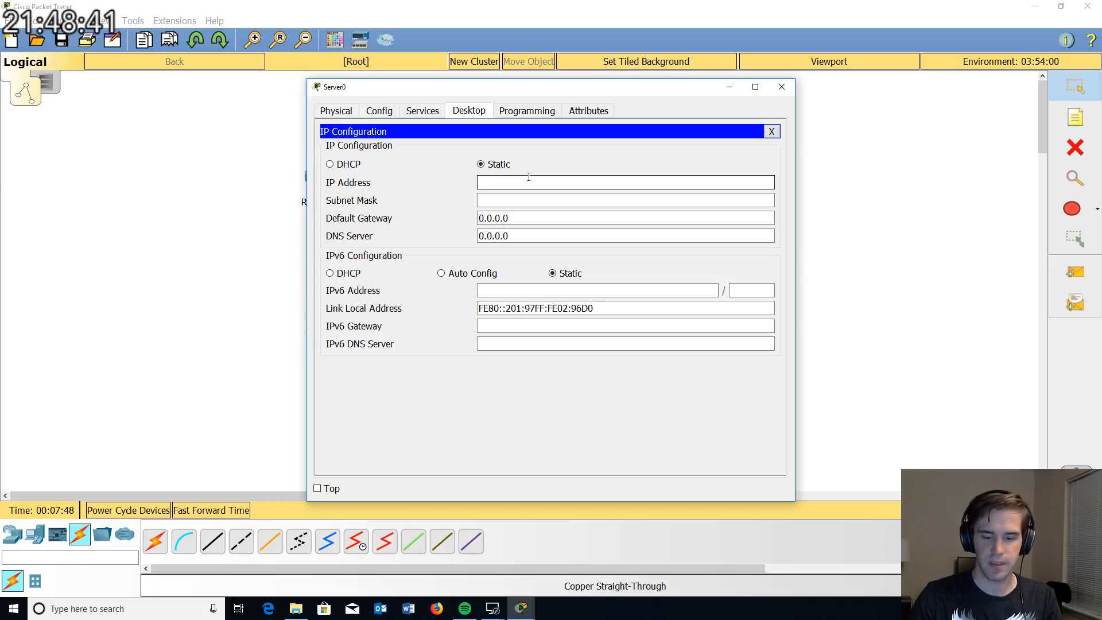
type("10.25")
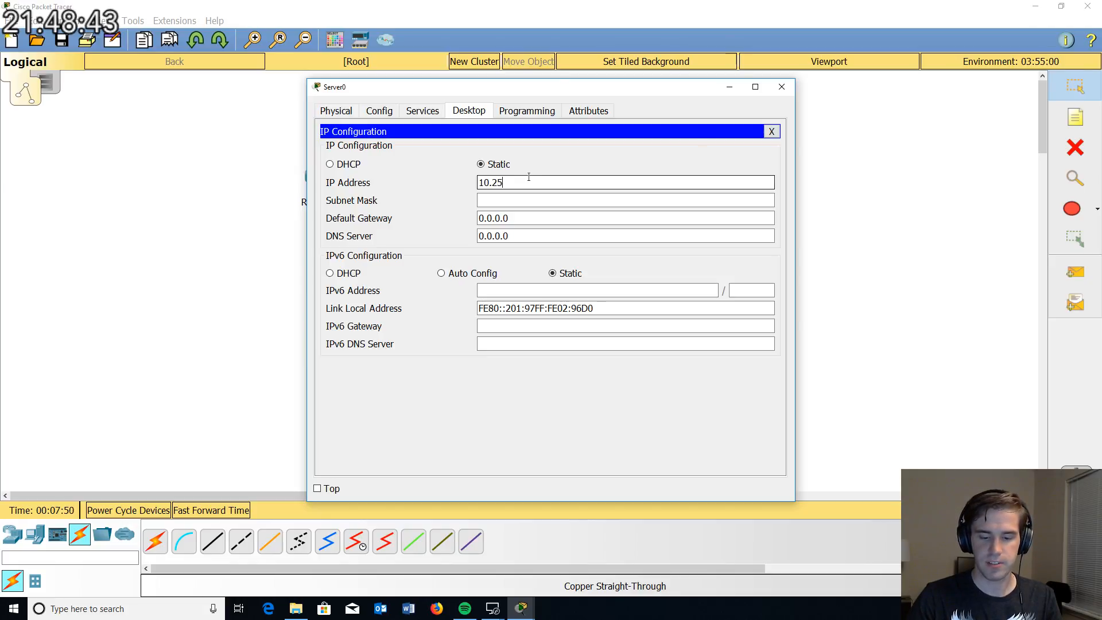
type("4.3")
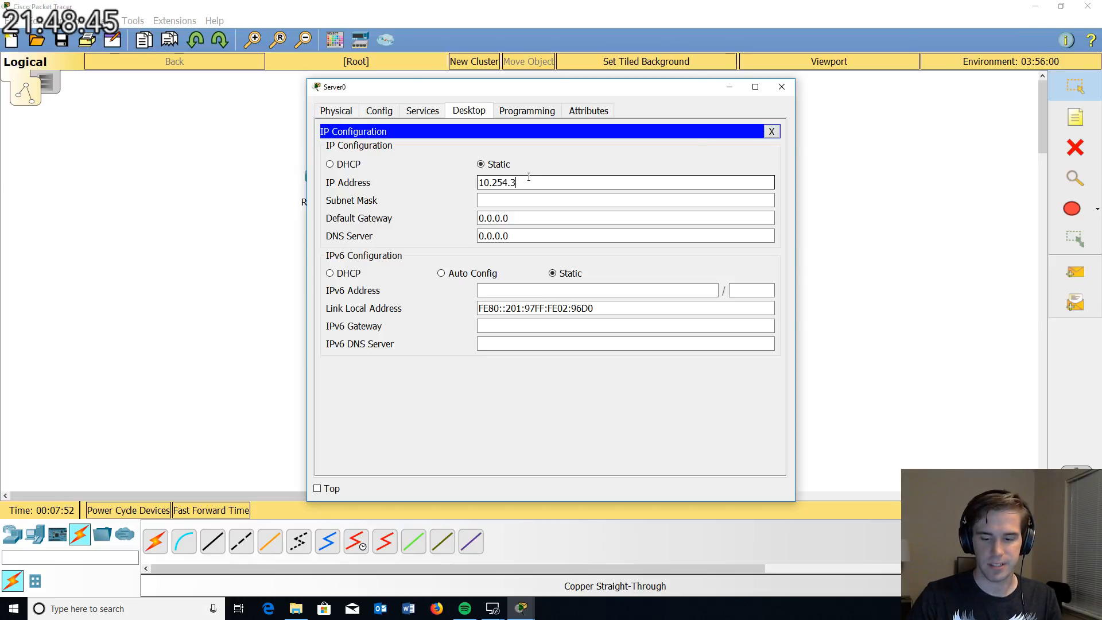
type("7.10")
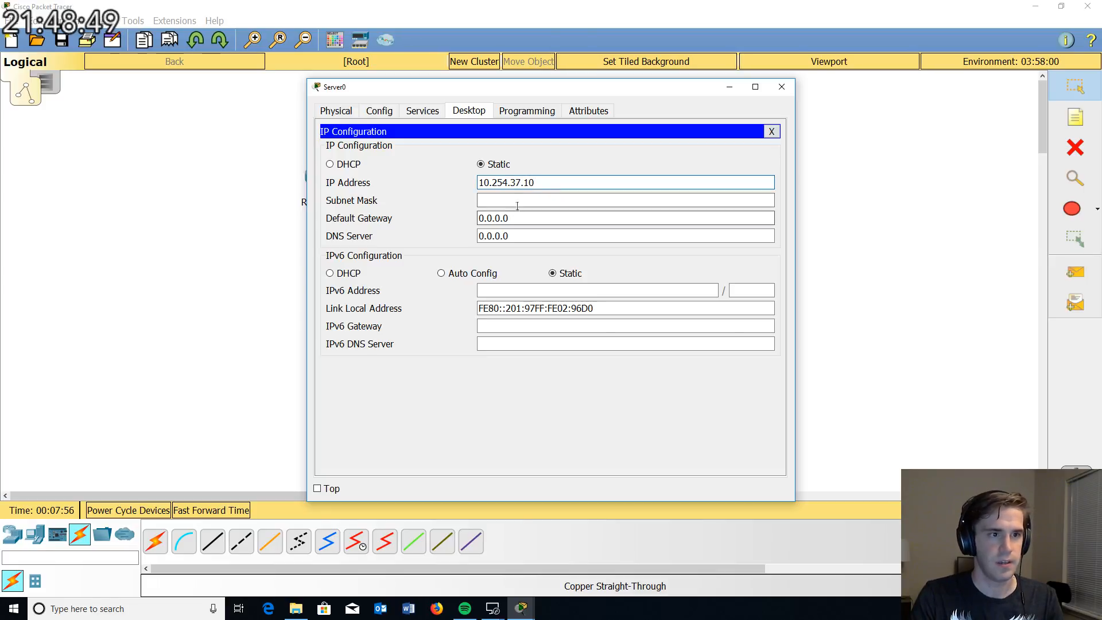
Step: Set Server0's subnet mask to 255.255.255.0
left_click(522, 202)
left_click_drag(541, 201, 447, 198)
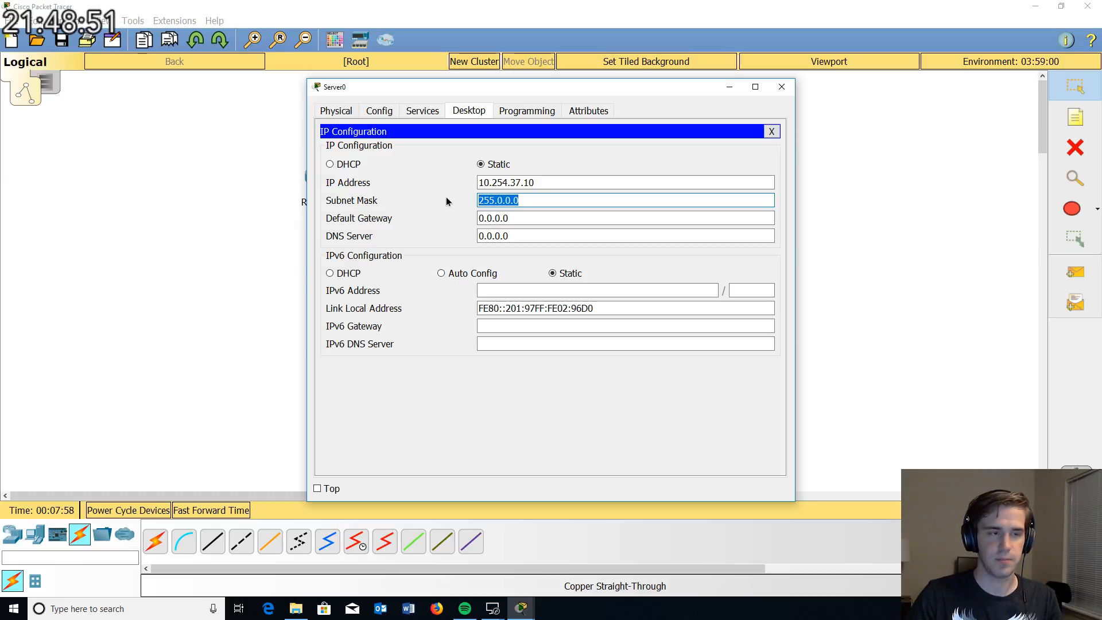
type("25")
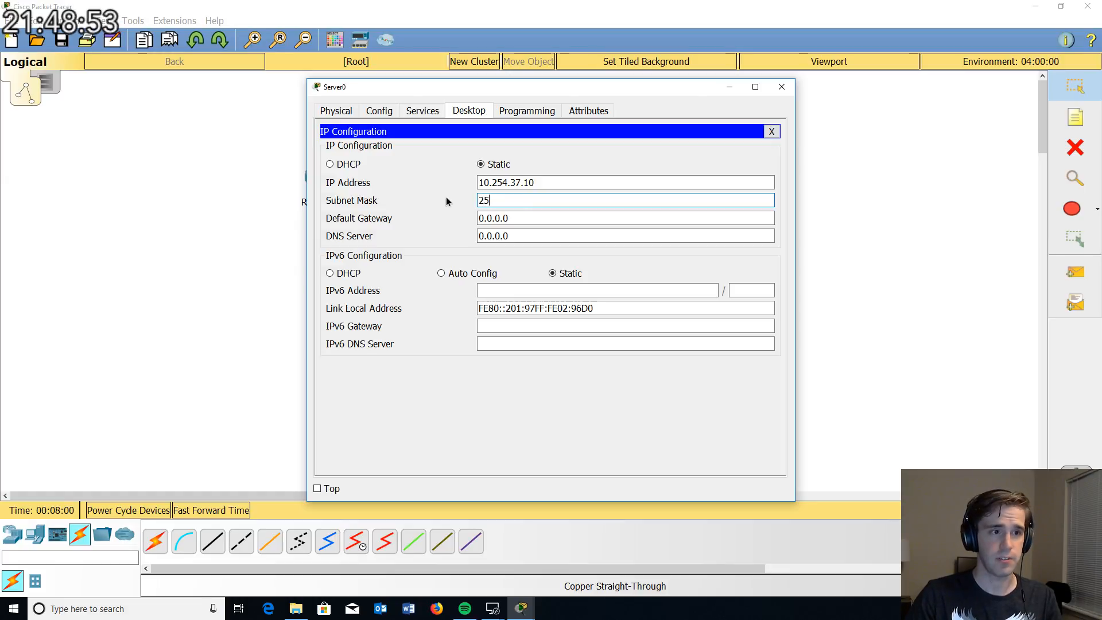
type("5.255.255.0")
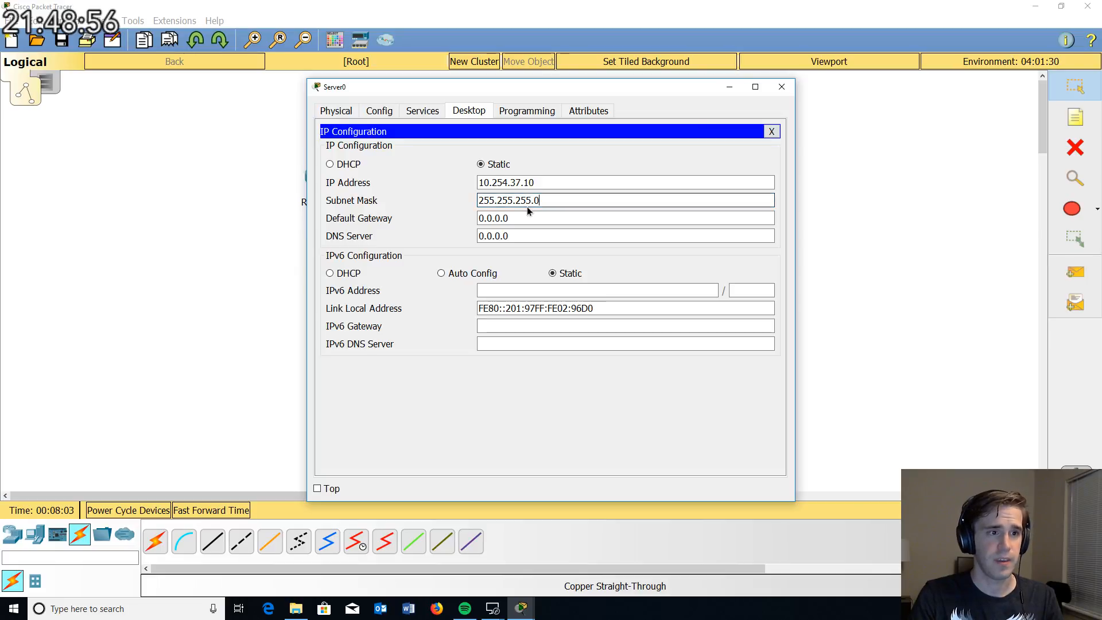
Step: Set Server0's default gateway to 10.254.37.1 and close the server's window
key("Tab")
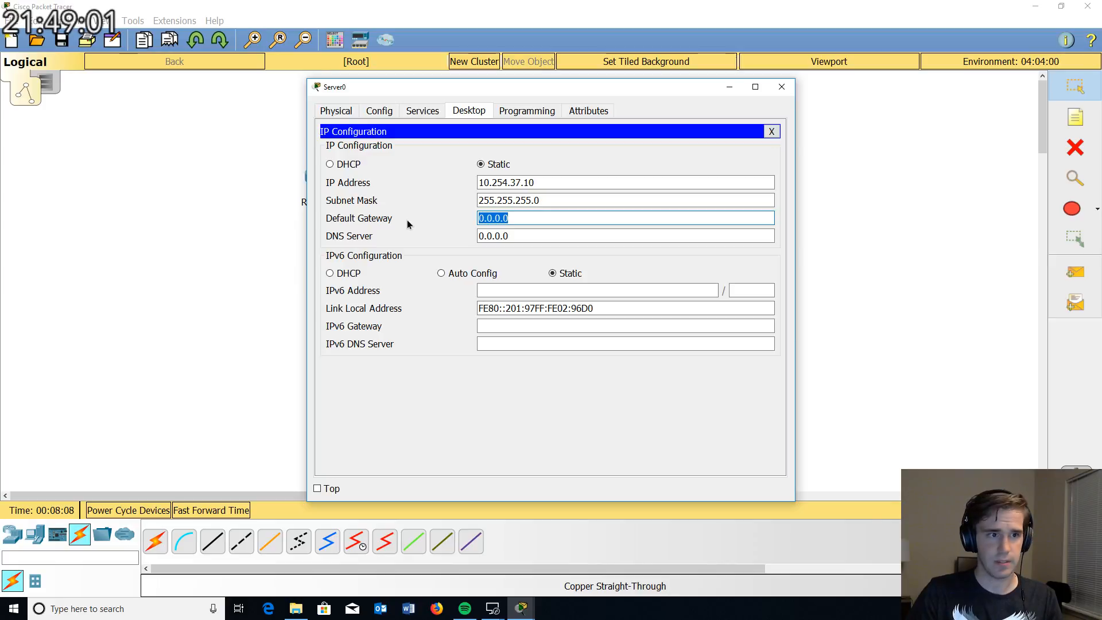
type("10.2")
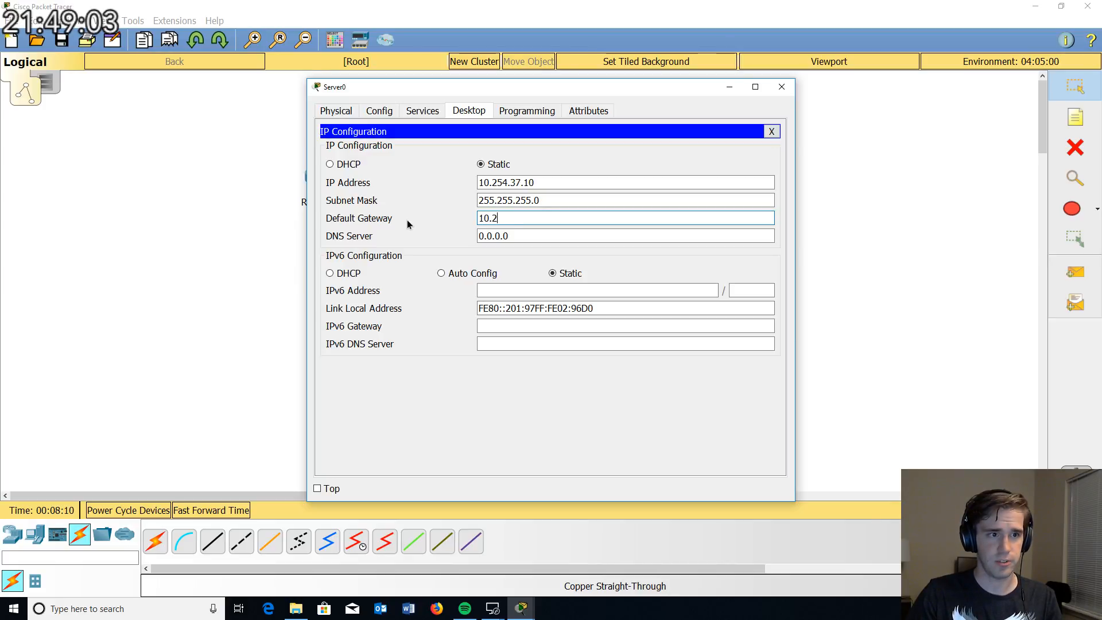
type("54.37.1")
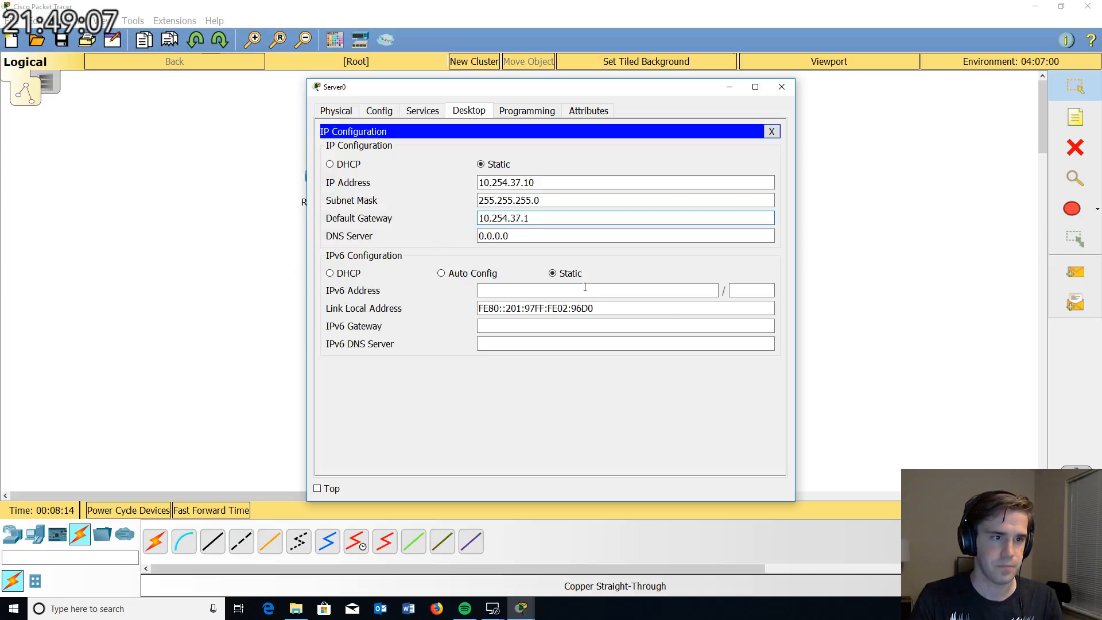
left_click(771, 131)
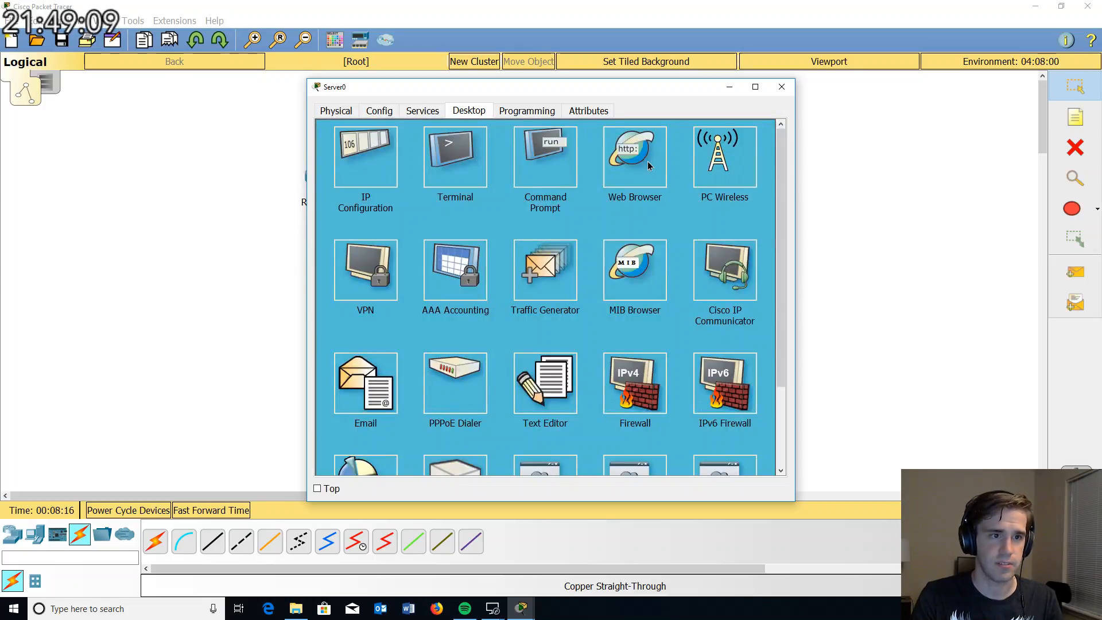
left_click(558, 163)
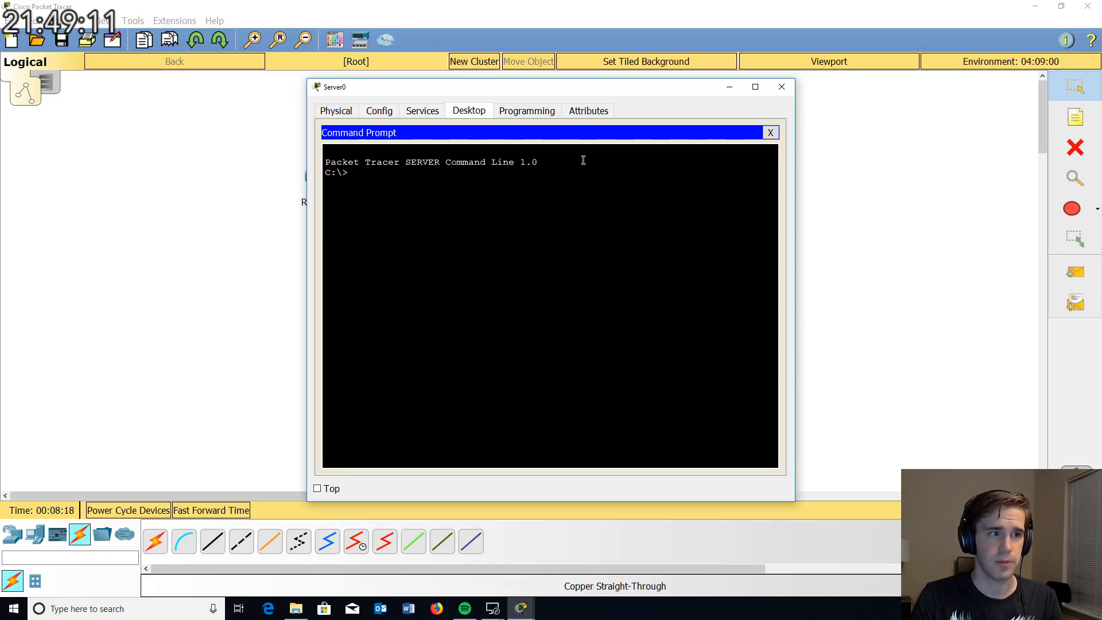
left_click(782, 86)
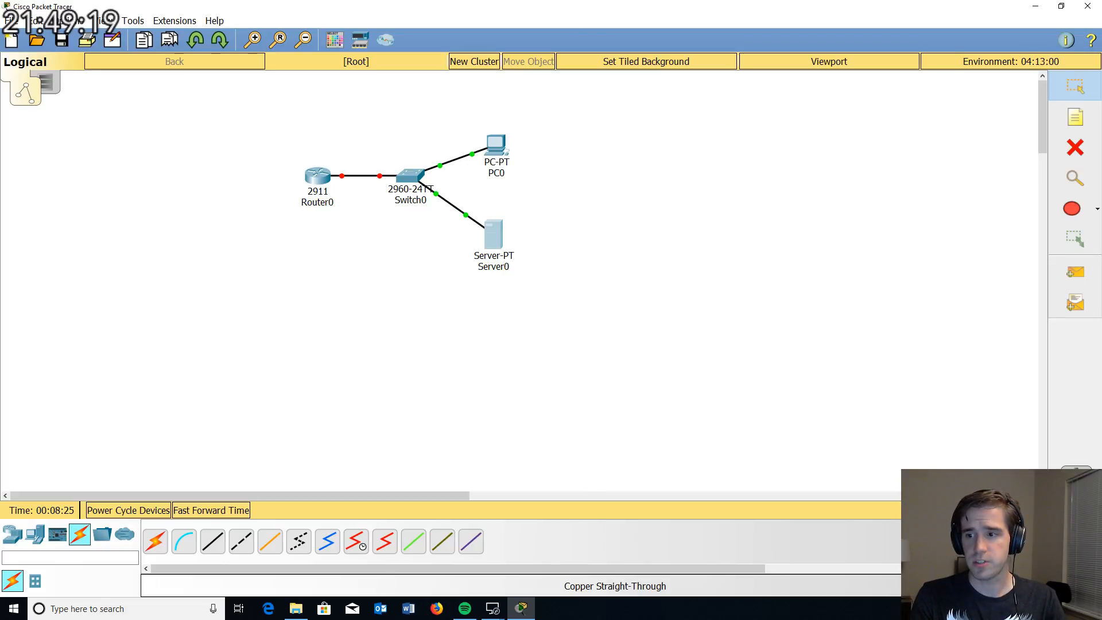
Step: Open Switch0's command-line interface, widen its window and bring up the Switch prompt
left_click(410, 177)
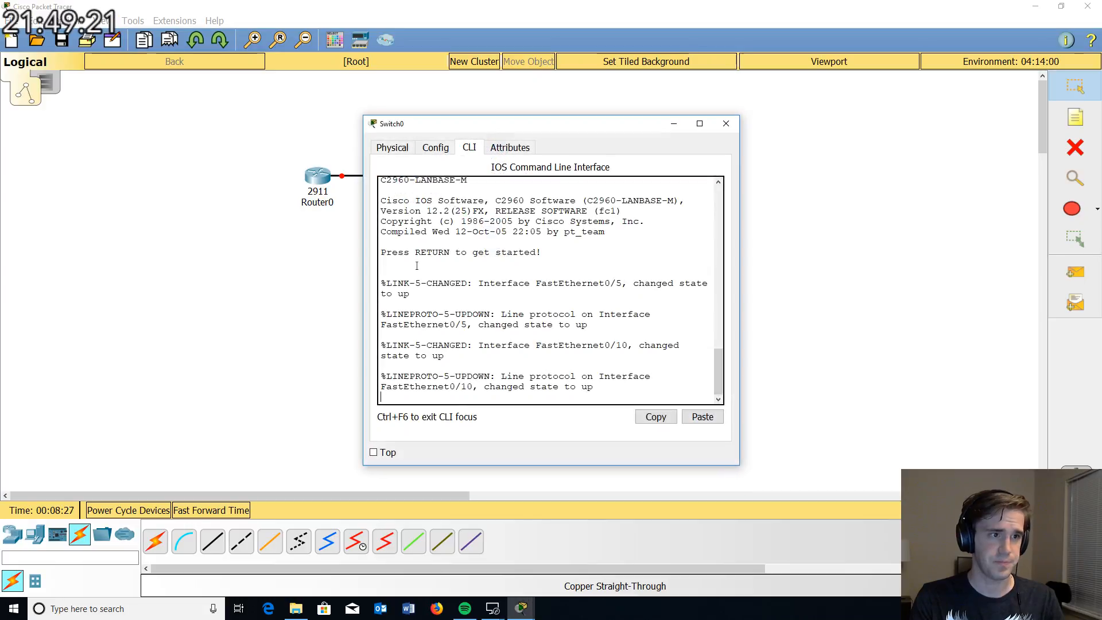
left_click_drag(741, 242, 910, 219)
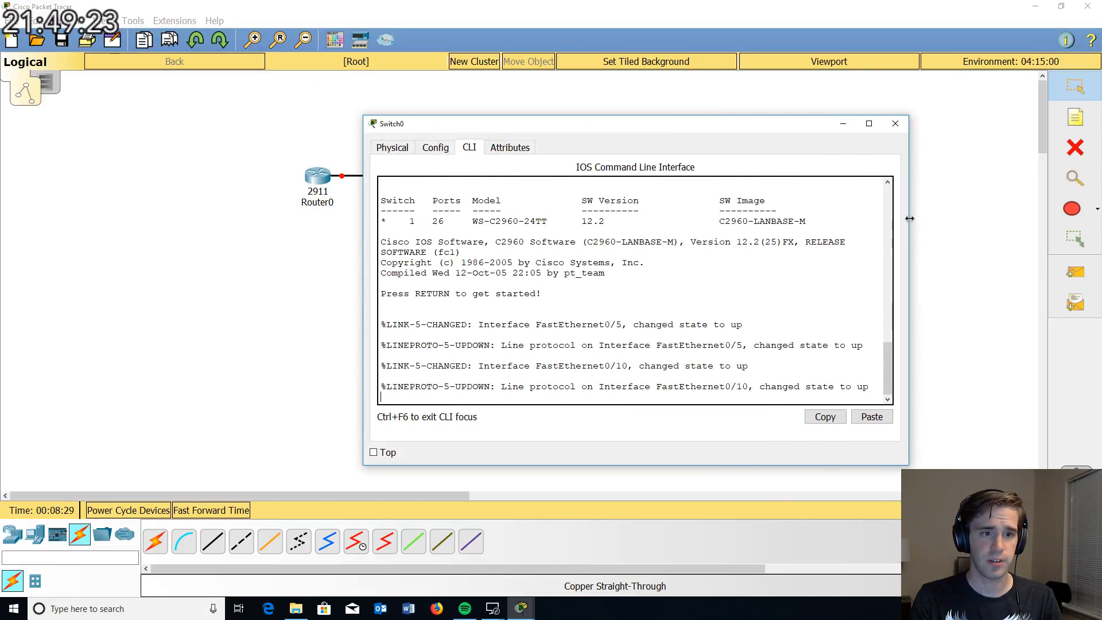
key("Return")
key("Return")
key("Return")
key("Return")
key("Return")
key("Return")
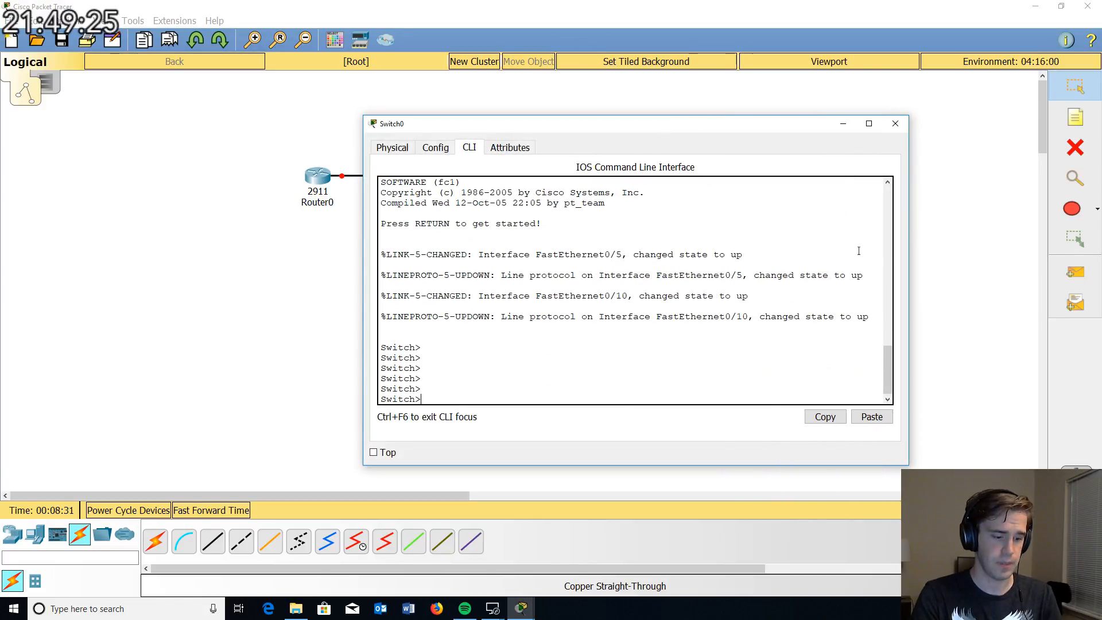
Step: Enter privileged EXEC mode and then global configuration mode on the switch using en and conf t
type("en")
key("BackSpace")
key("BackSpace")
type("en")
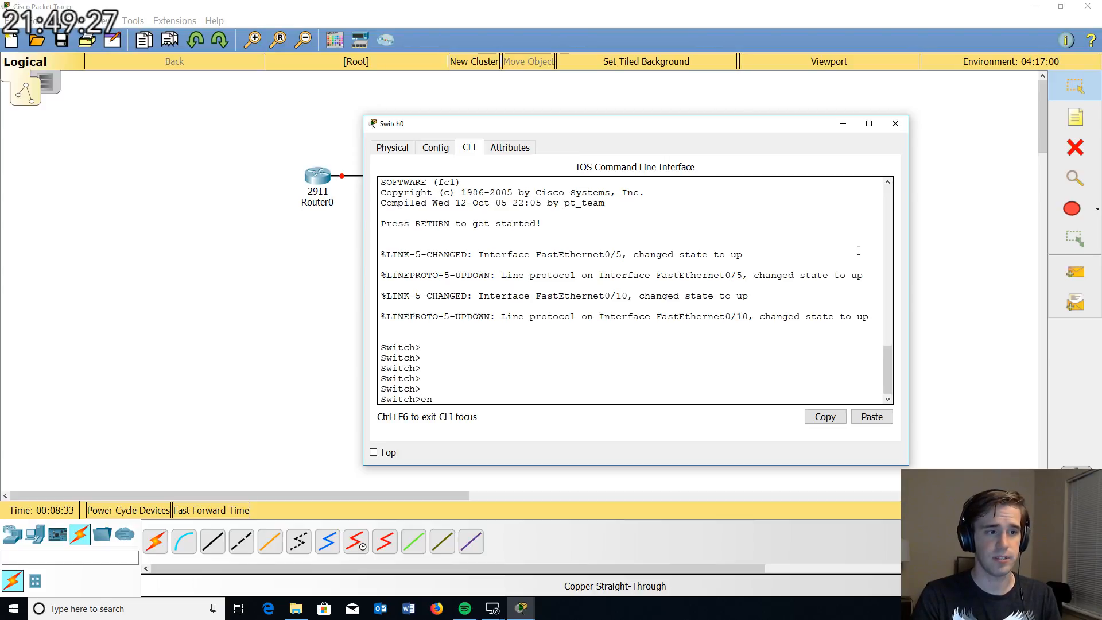
key("Return")
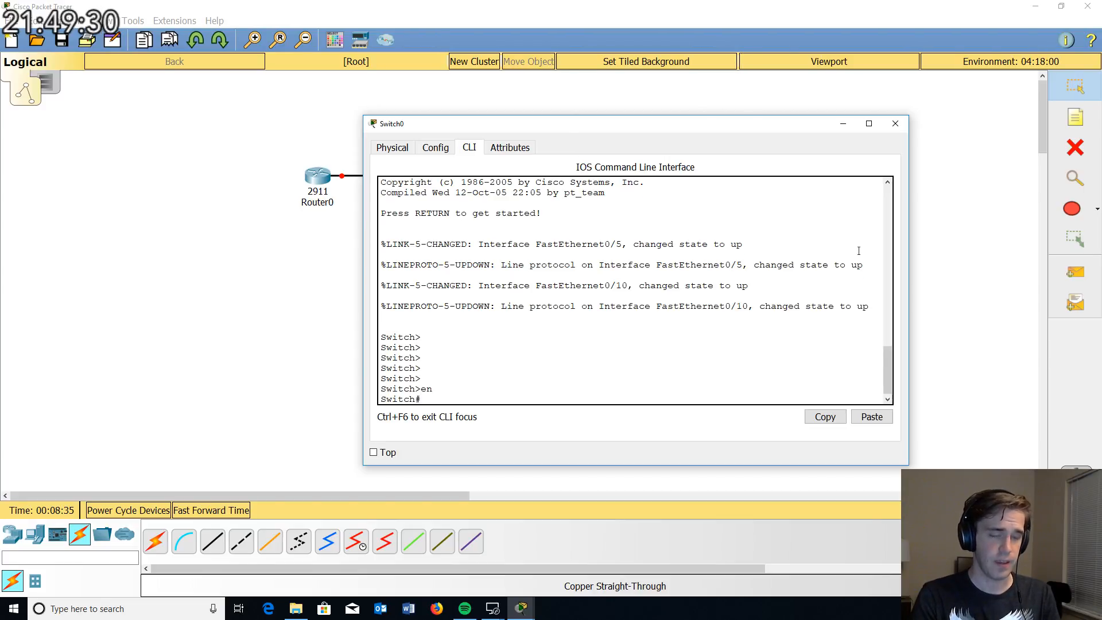
type("conf t")
key("Return")
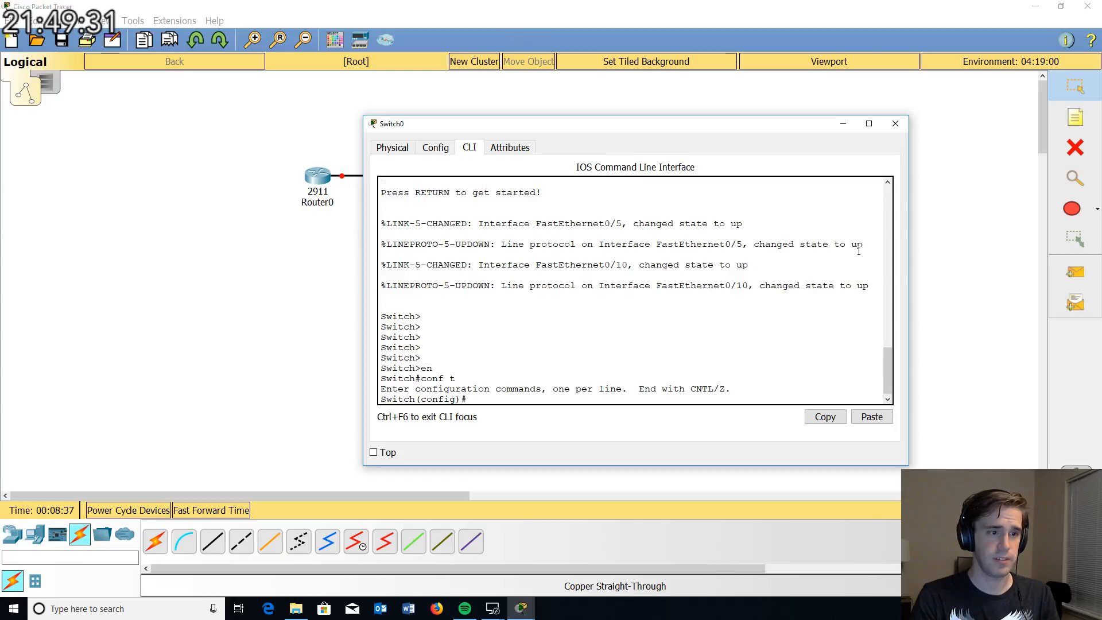
Step: Set the switch's hostname to S1
type("hostname")
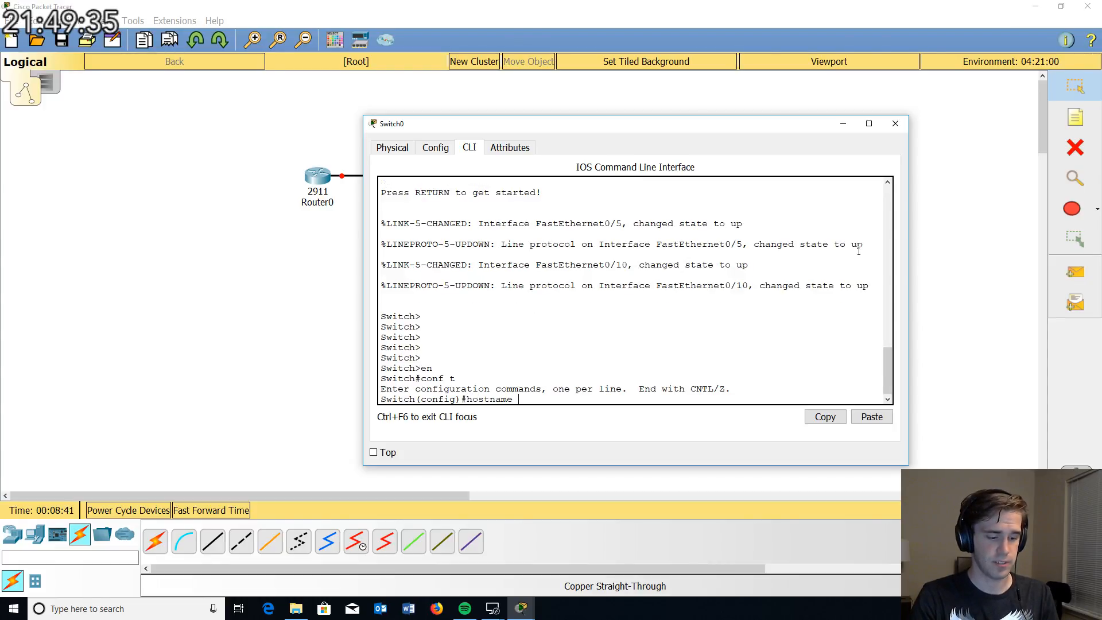
type(" S1")
key("Return")
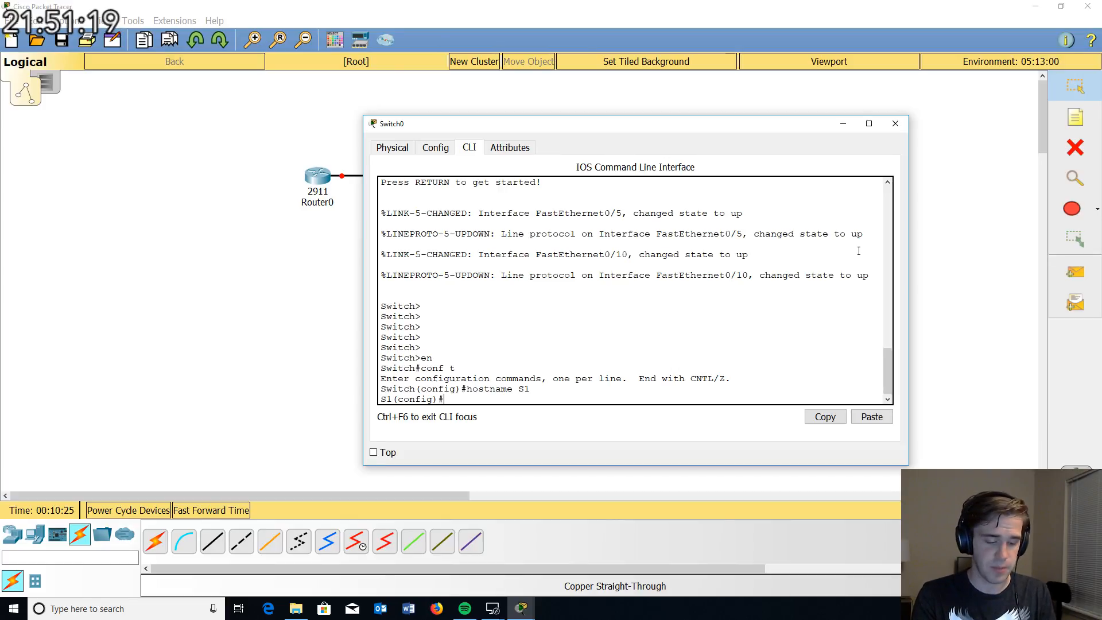
Step: Create VLAN 10 on the switch, name it Data and return to global configuration mode
type("lan ")
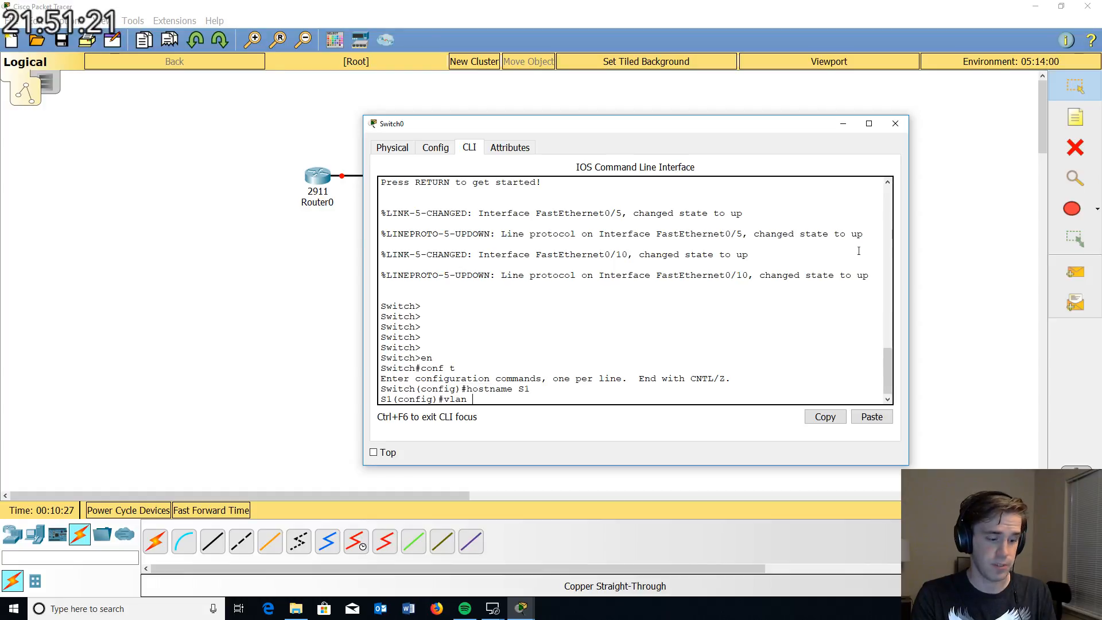
type("10")
key("Return")
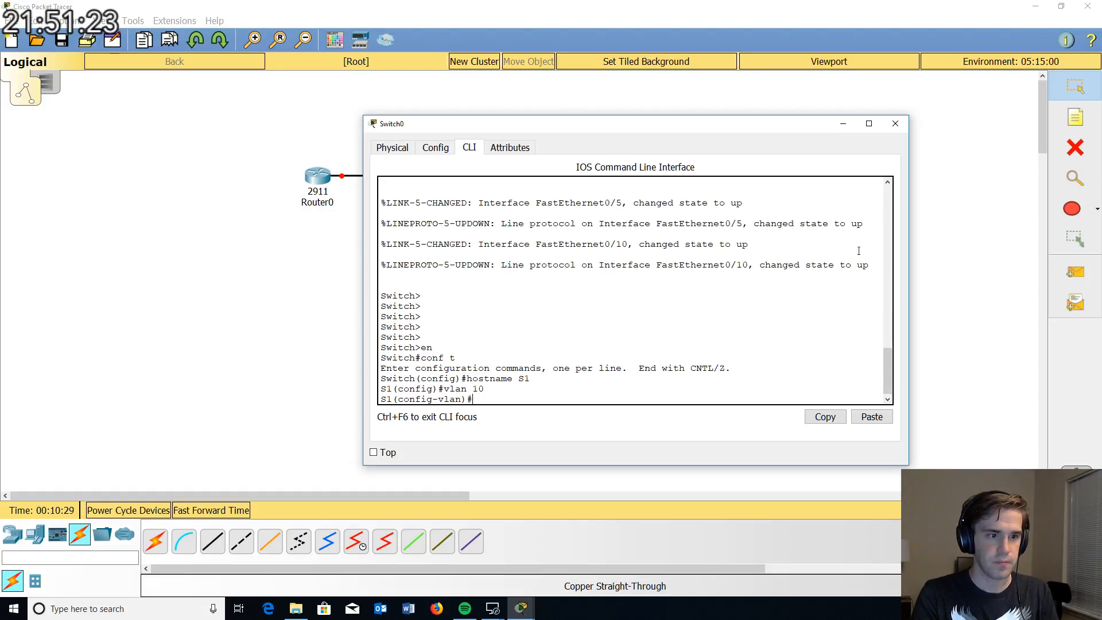
type("name ")
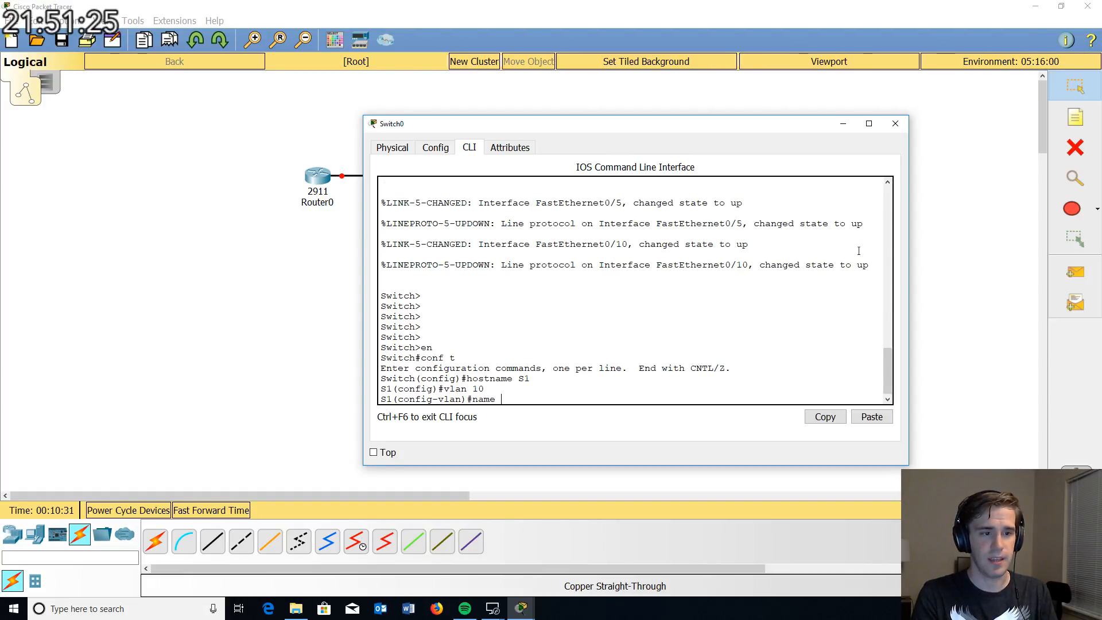
type("Data")
key("Return")
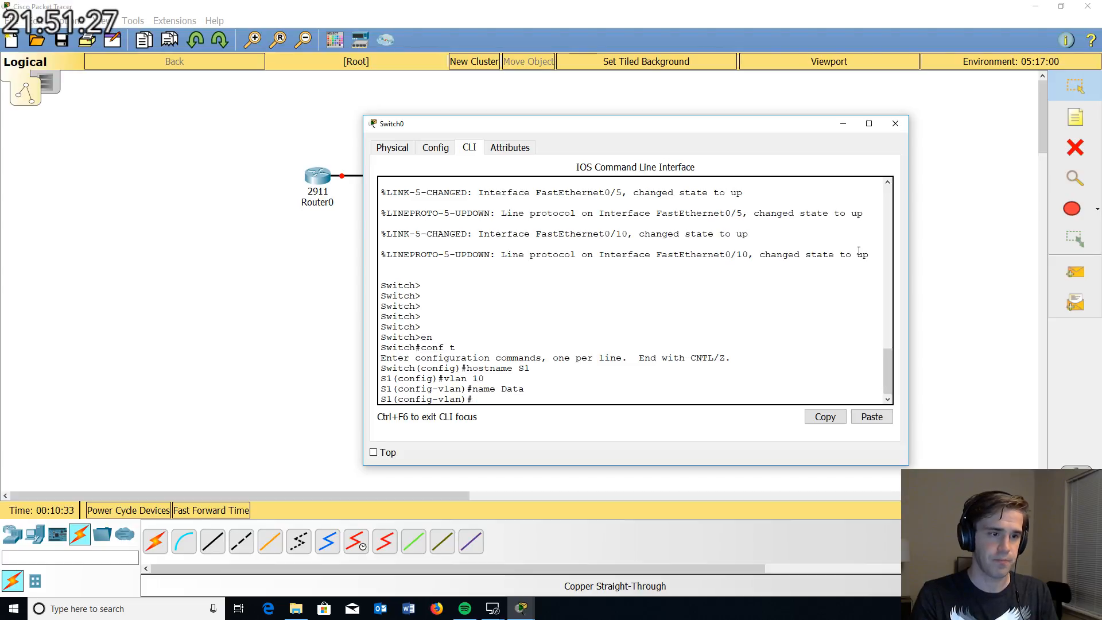
type("exit")
key("Return")
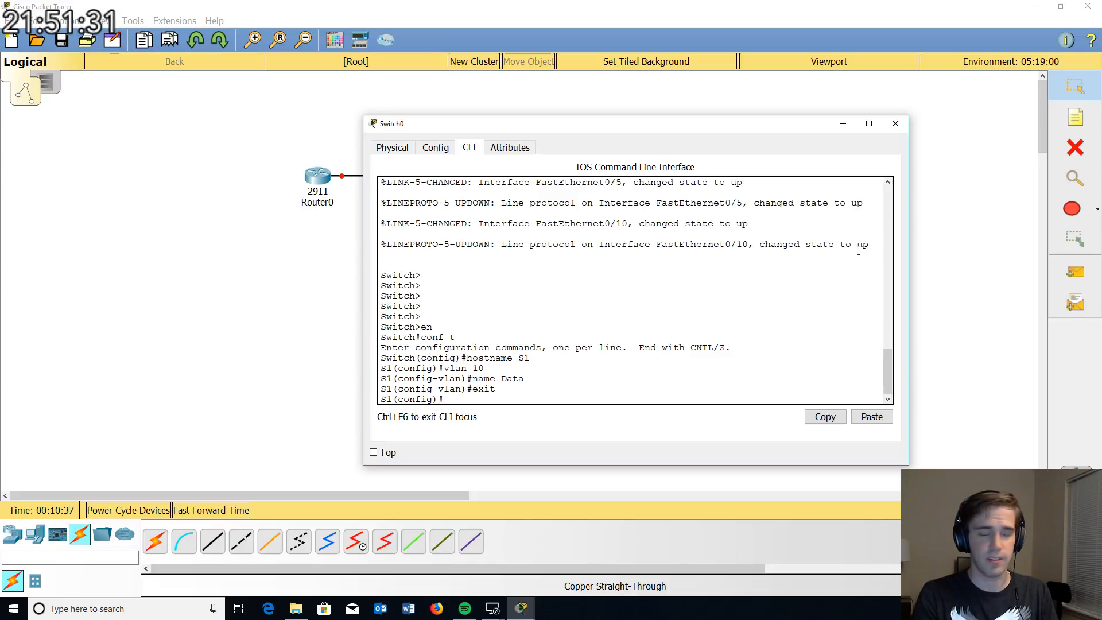
Step: Create VLAN 37 on the switch, name it Servers and return to global configuration mode
type("vle")
type("n")
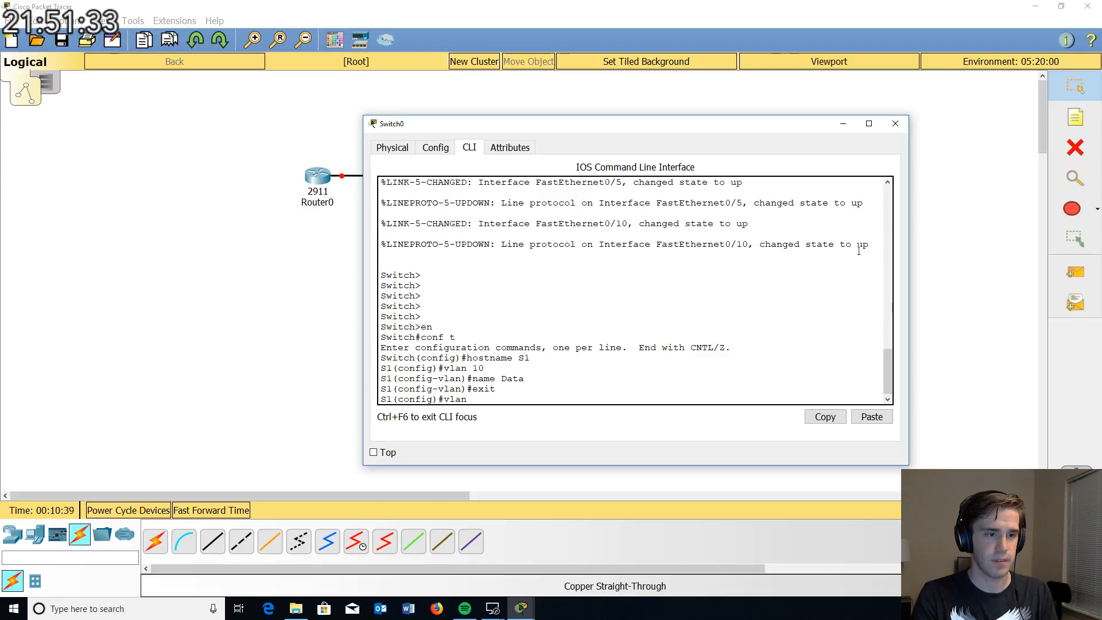
type(" 37")
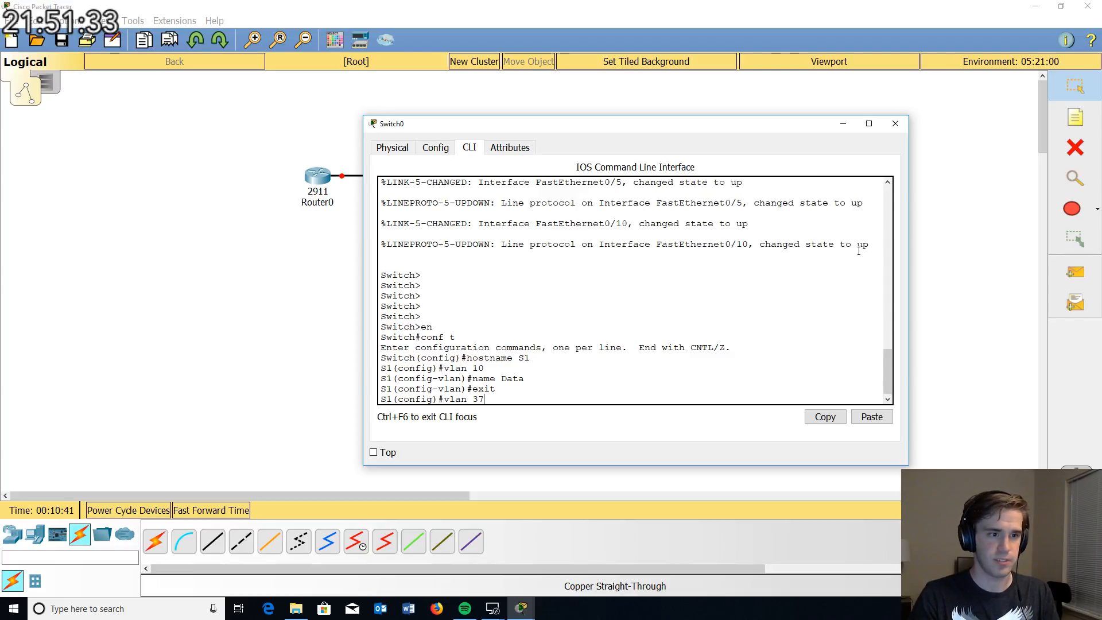
key("Return")
type("nam")
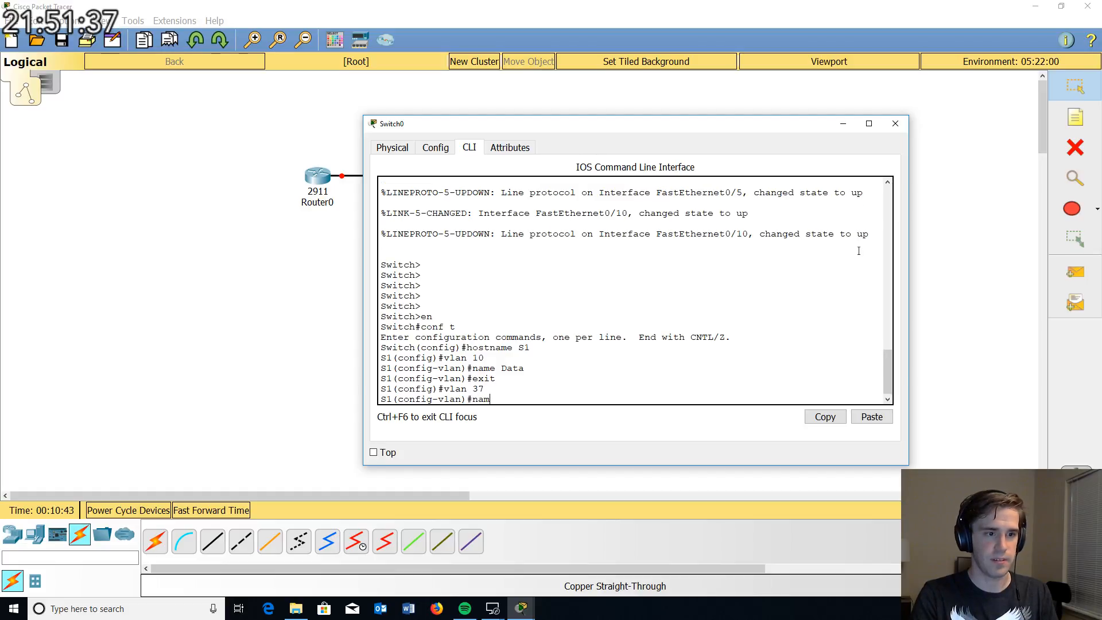
type("e Servers")
key("Return")
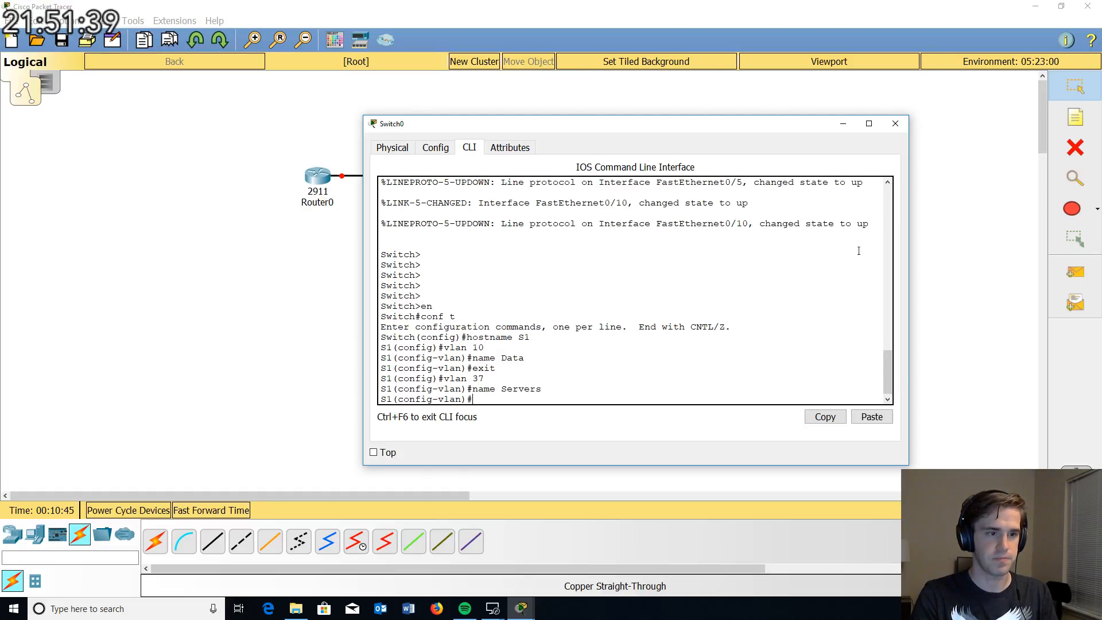
type("exit")
key("Return")
type("exi")
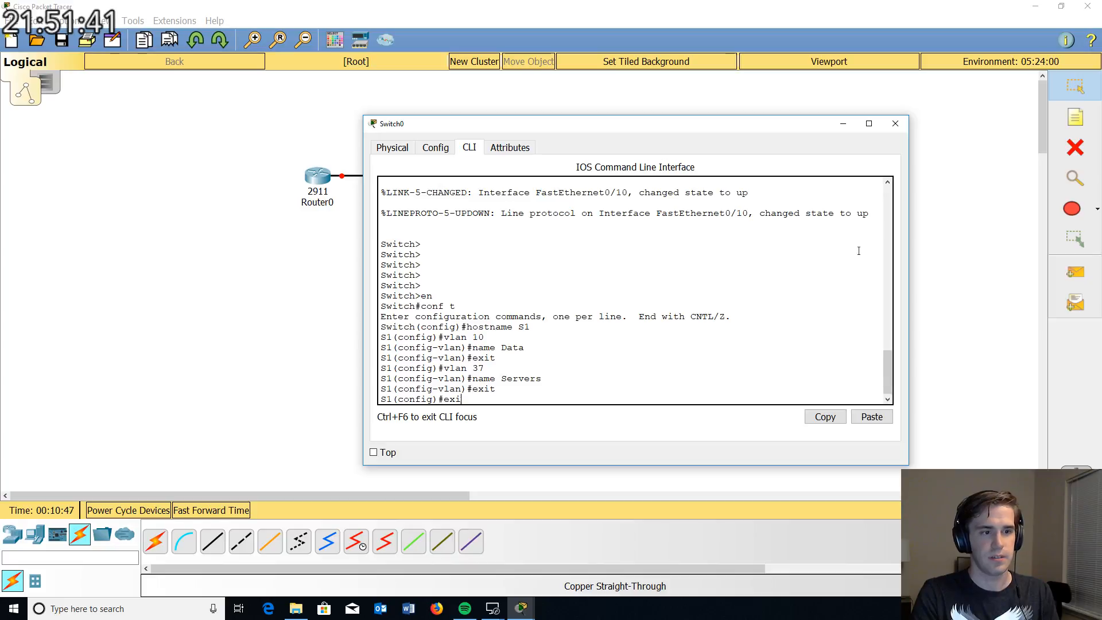
key("BackSpace")
key("BackSpace")
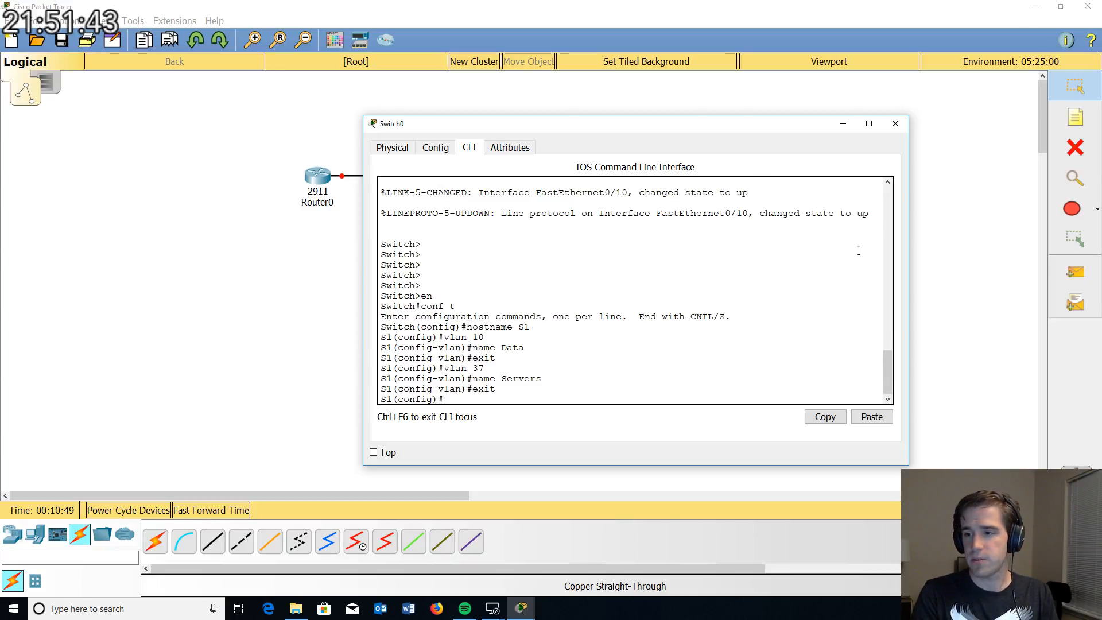
key("Return")
key("Return")
key("Return")
key("Return")
key("Return")
key("Return")
key("Return")
key("Return")
key("Return")
key("Return")
key("Return")
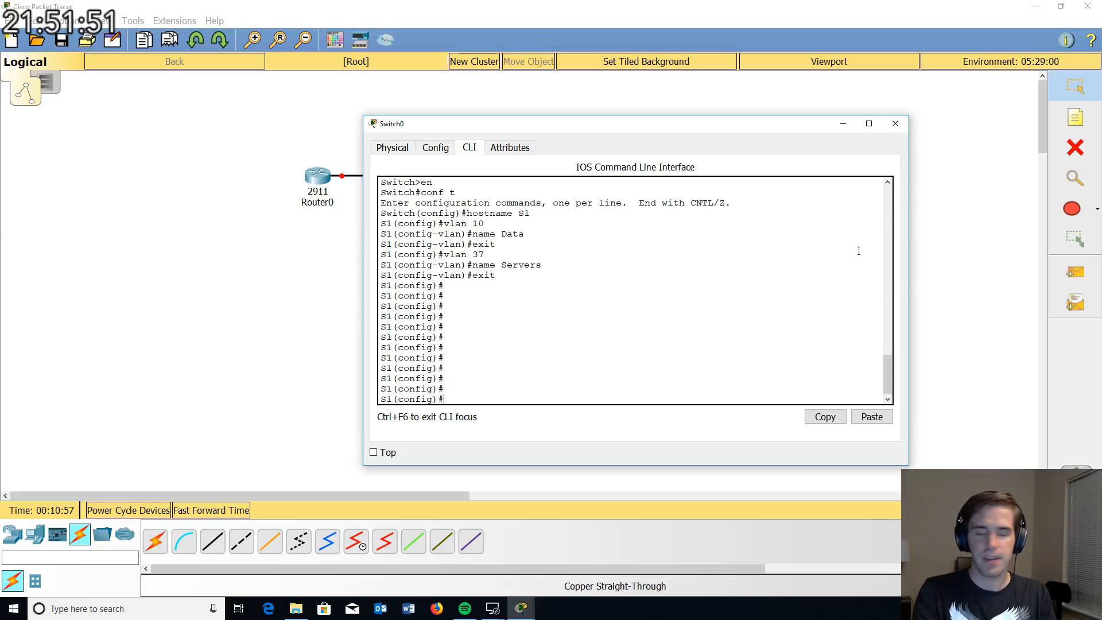
Step: Enter configuration of switch interface fa0/5 and set its switchport mode to access
type("i")
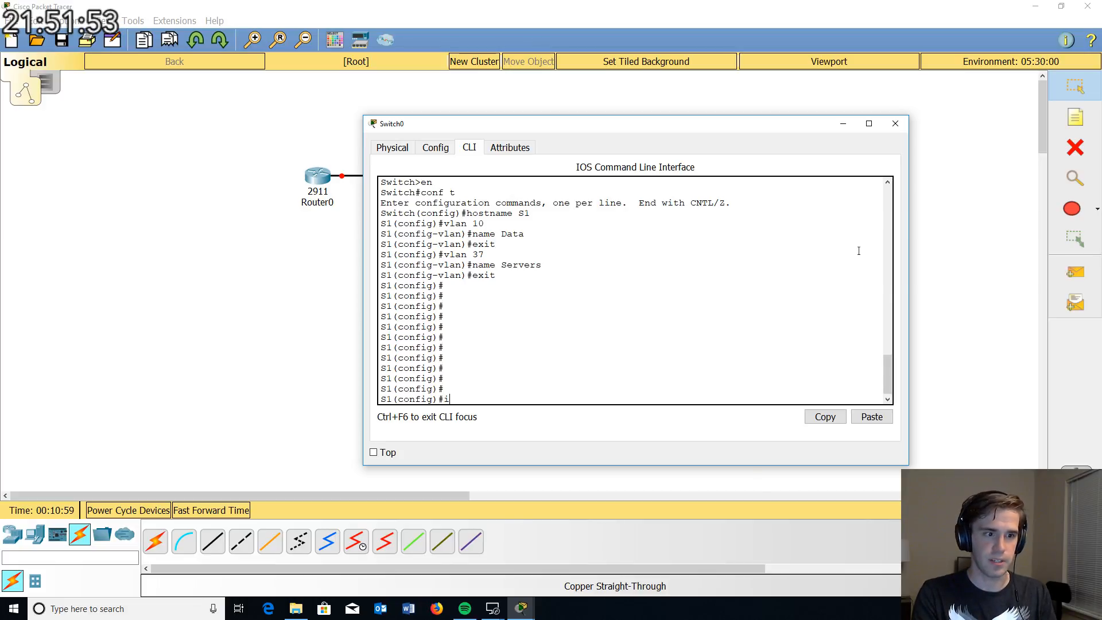
type("nt fa0/5")
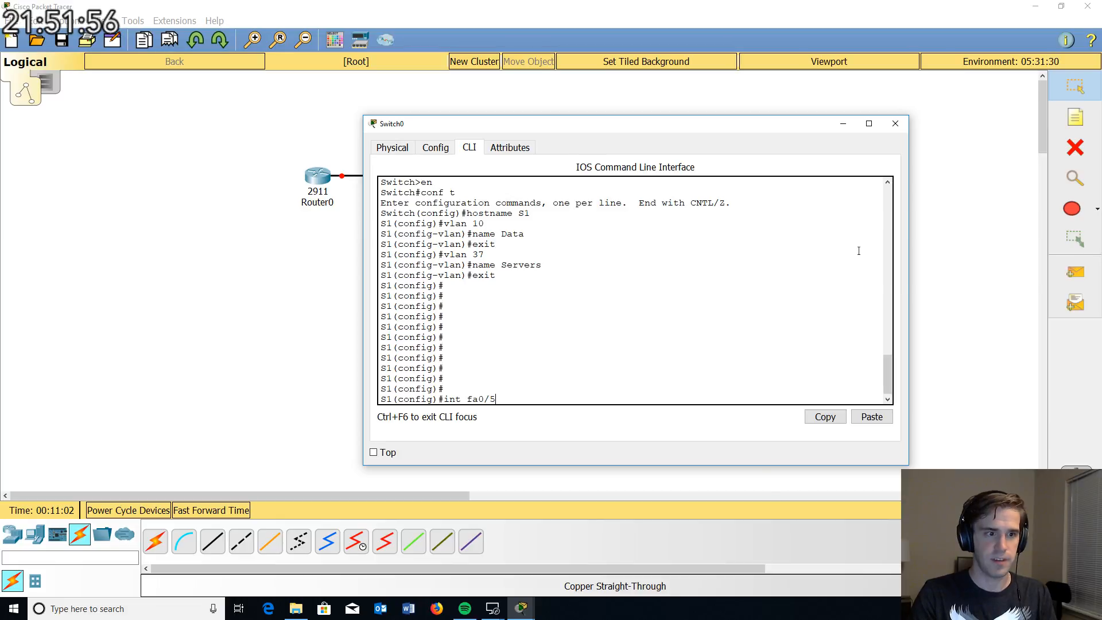
key("Return")
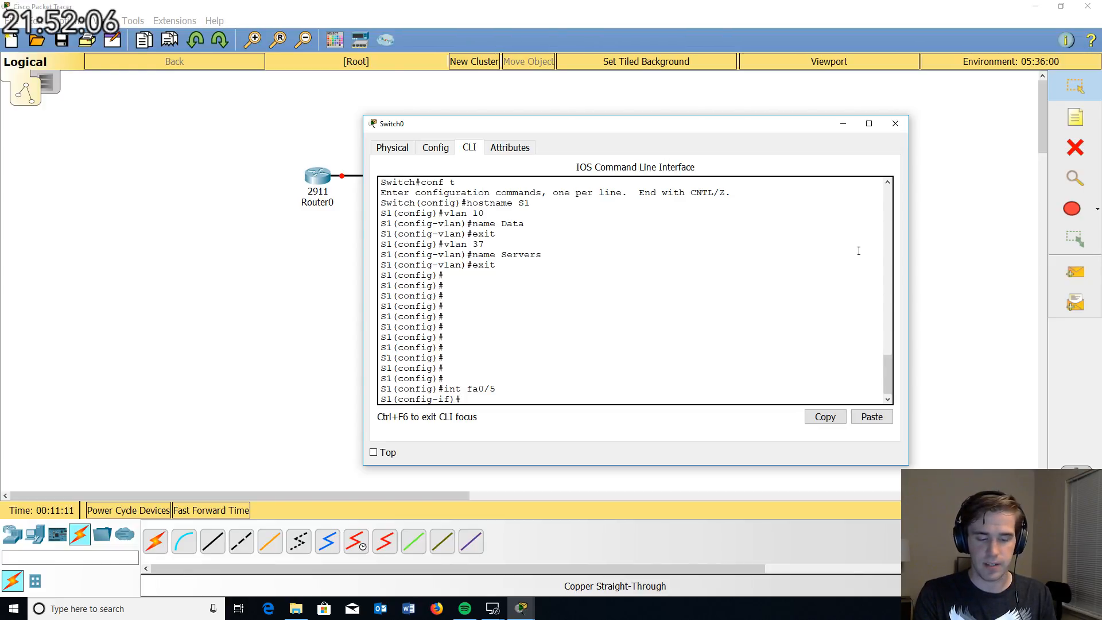
type("switch")
key("Tab")
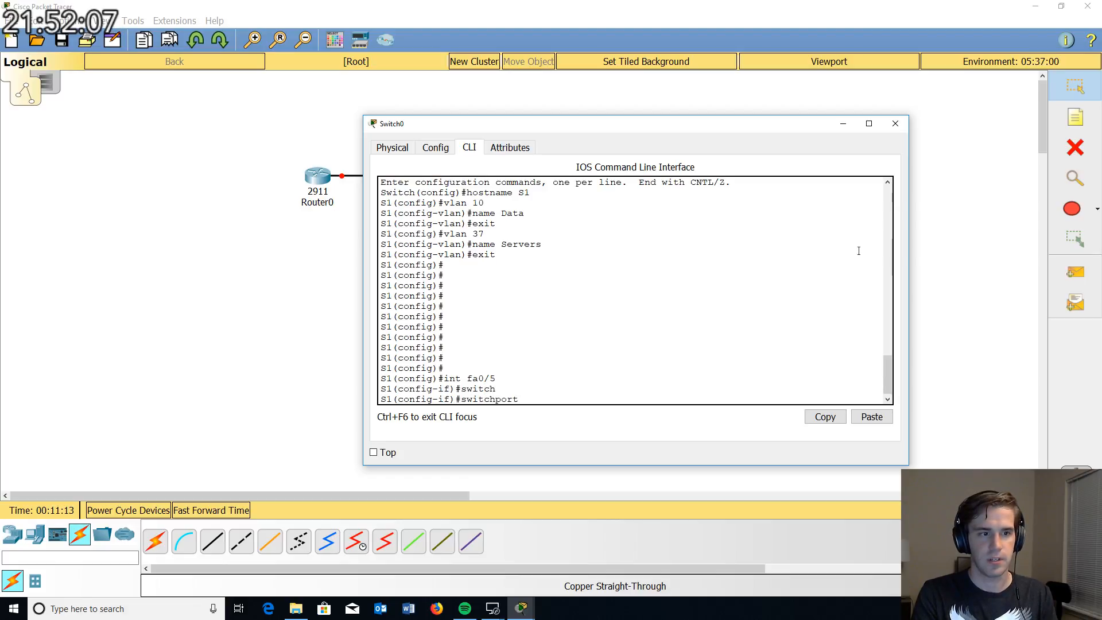
type("mode access")
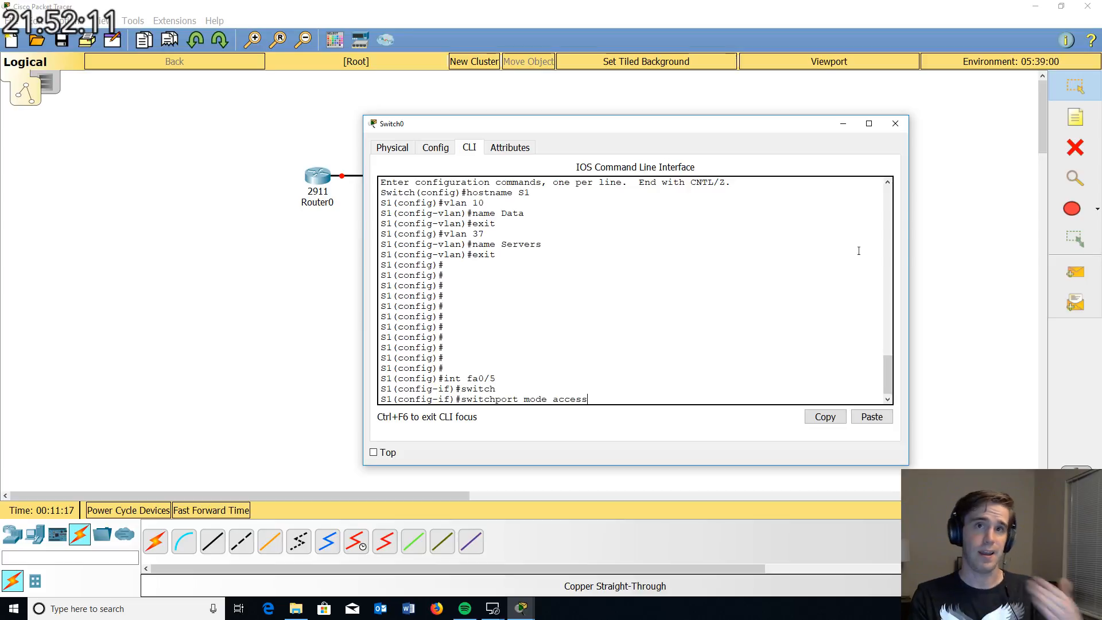
key("Return")
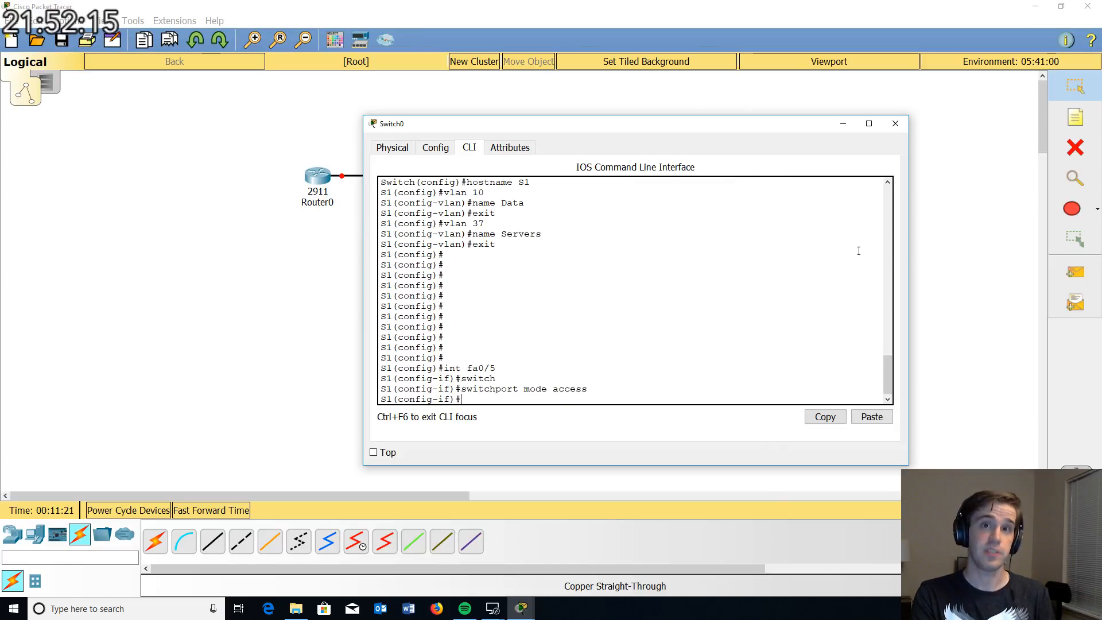
Step: Assign interface fa0/5 to access VLAN 10 and exit back to global configuration mode
type("s")
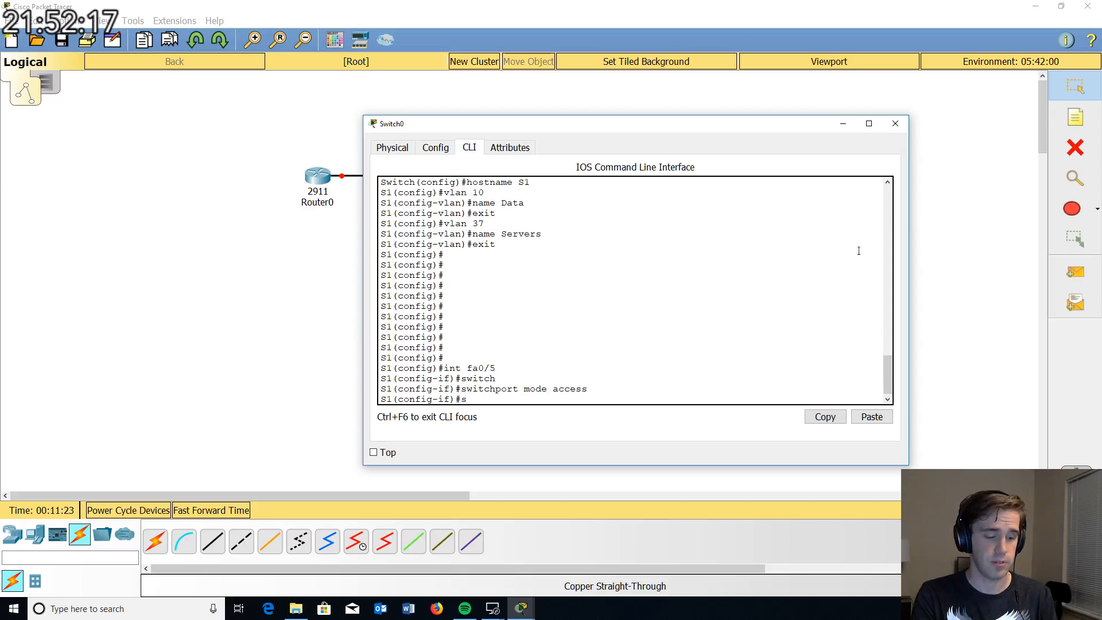
type("witch")
key("Tab")
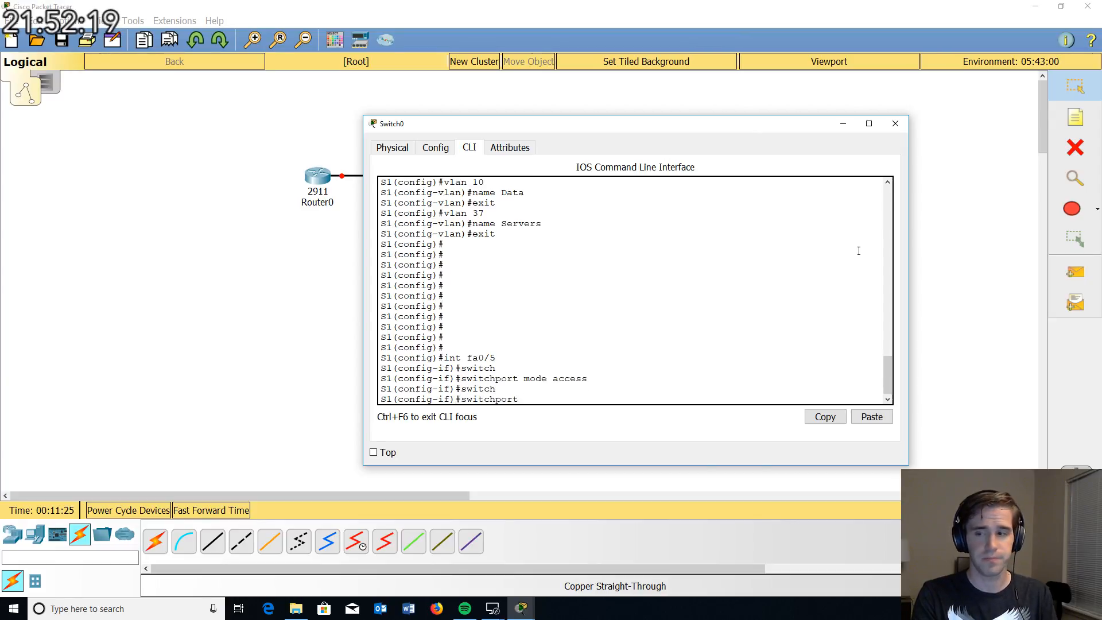
type("acc")
key("Tab")
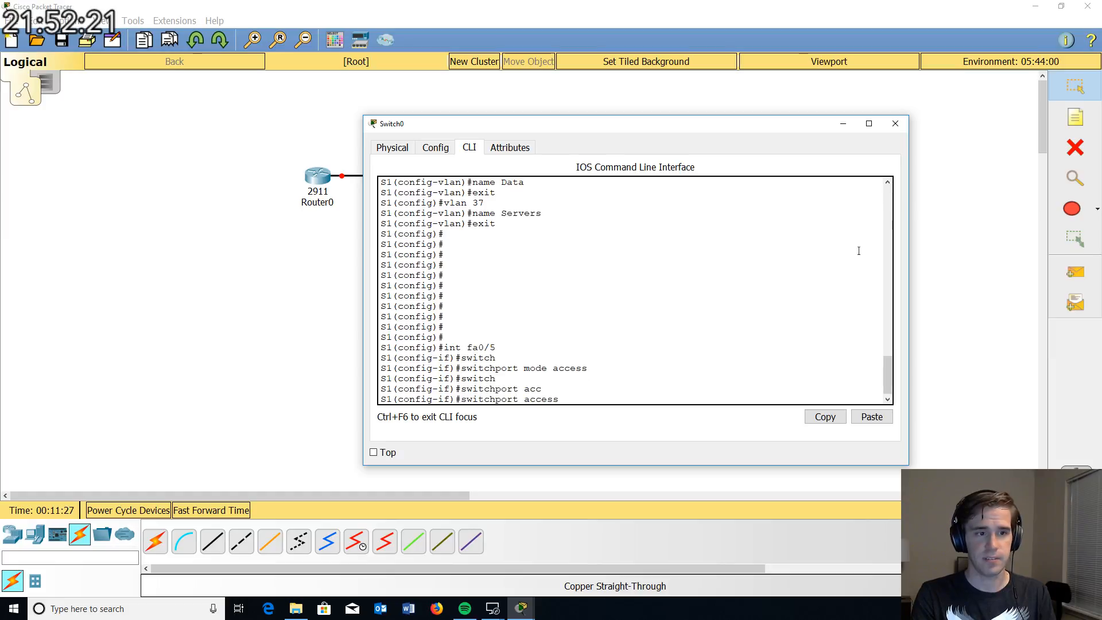
type("vlan ")
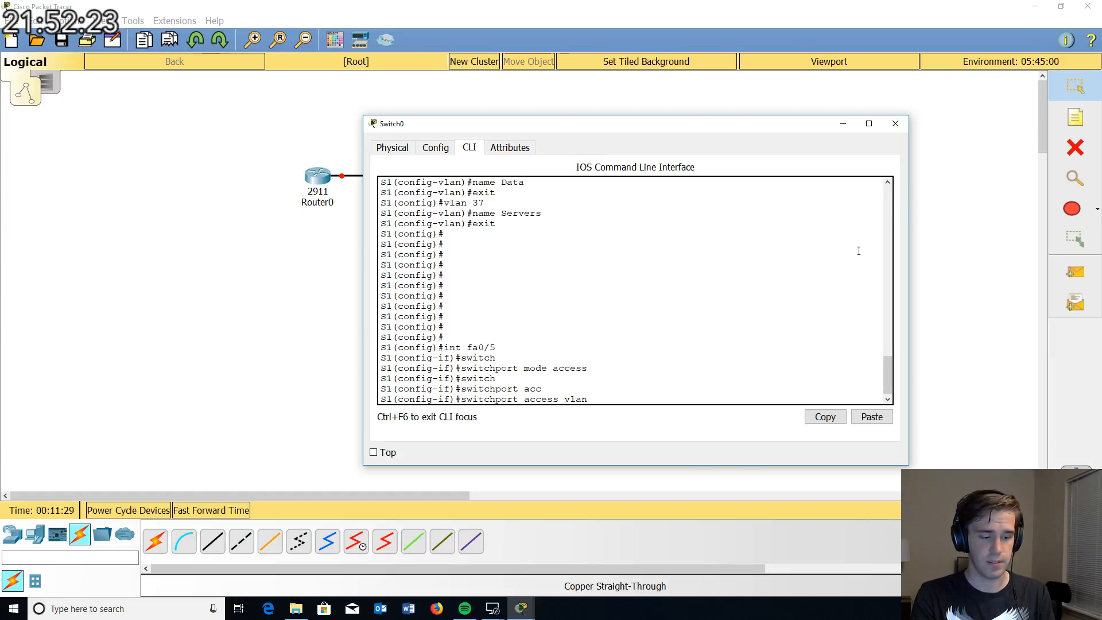
type("10")
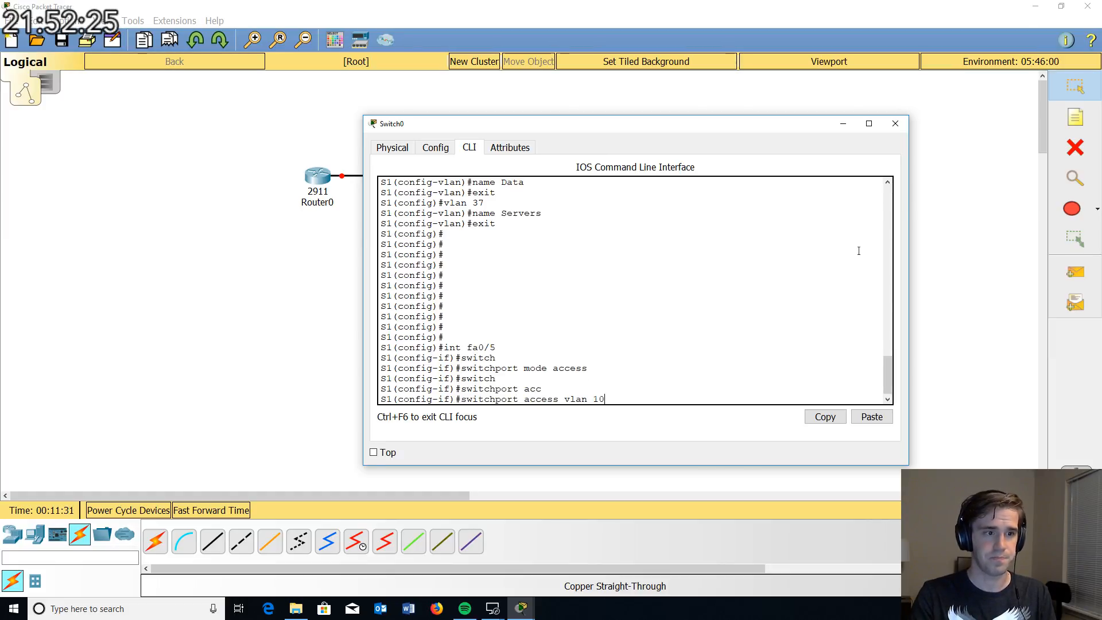
key("Return")
type("exit")
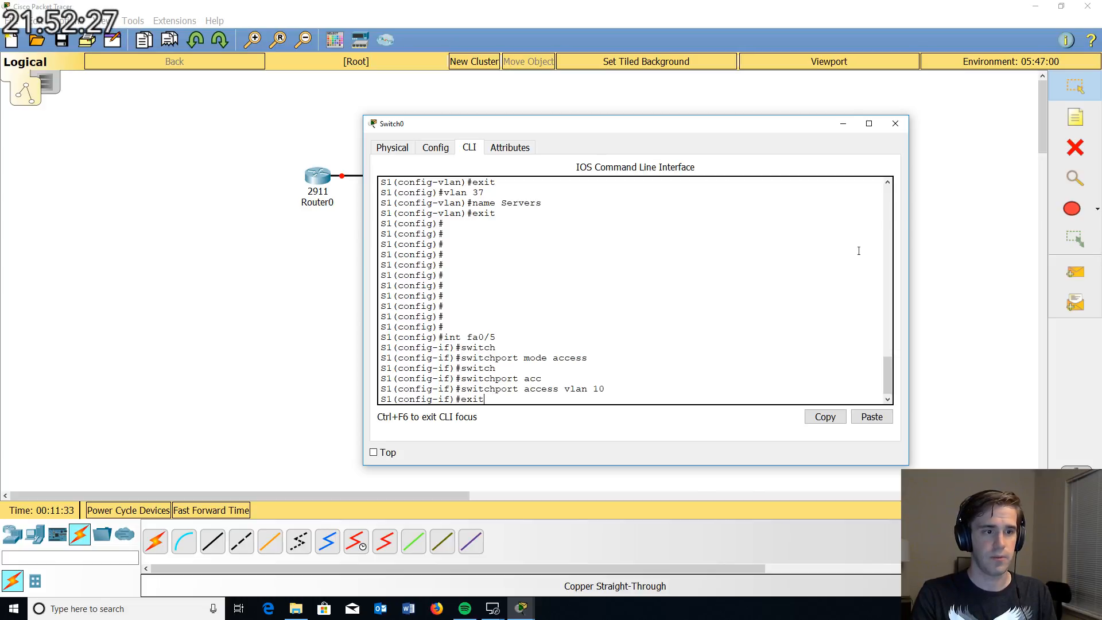
key("Return")
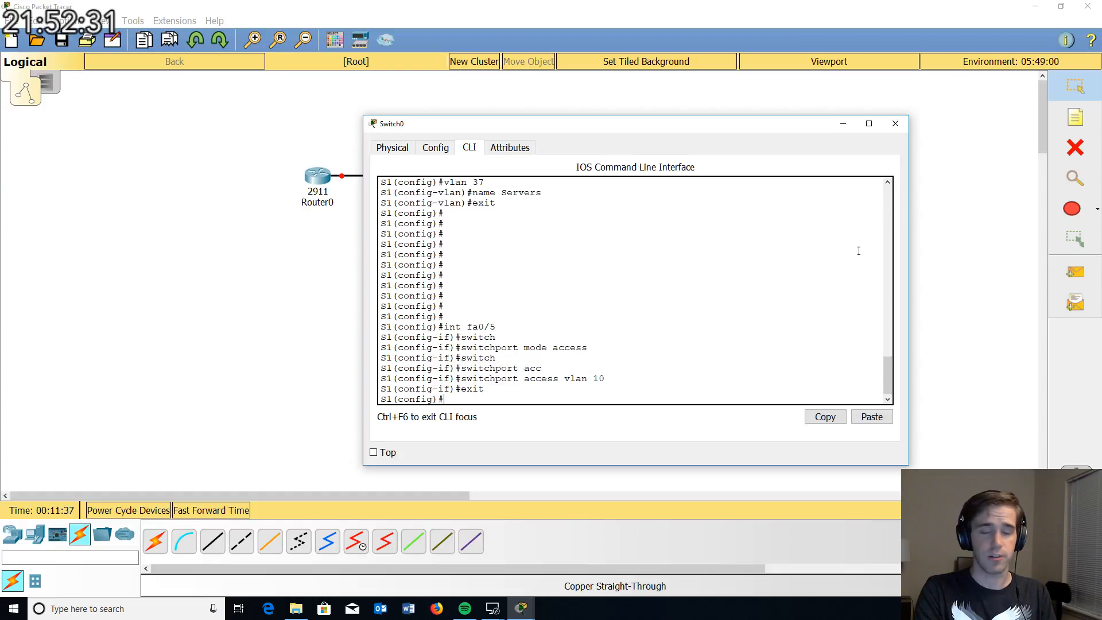
Step: Enter configuration of switch interface fa0/10 and set its switchport mode to access
type("int ")
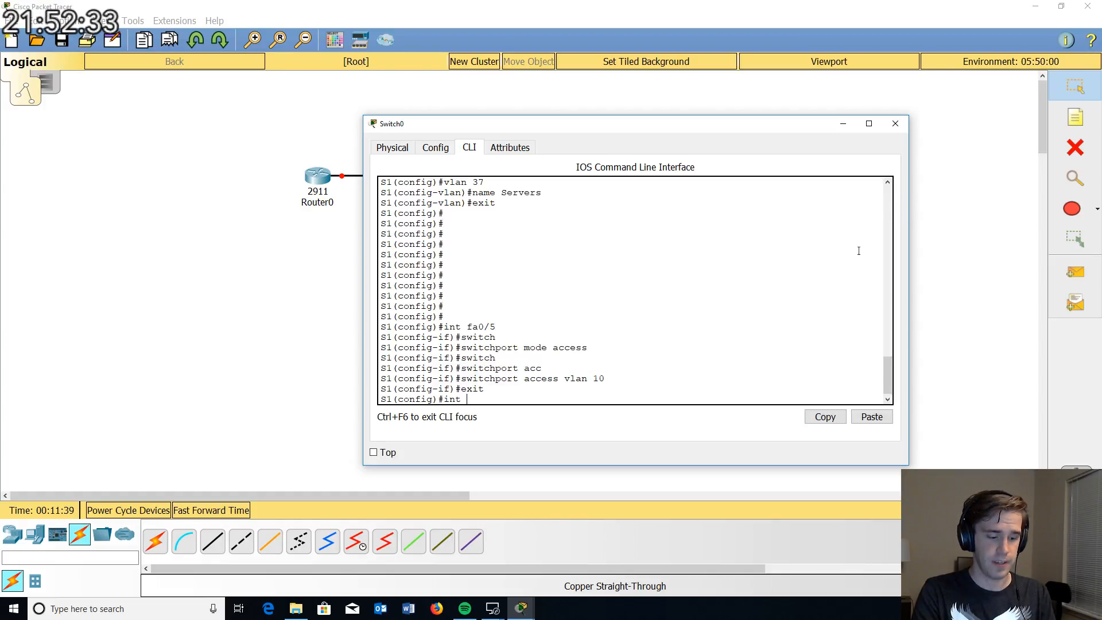
type("fa0/")
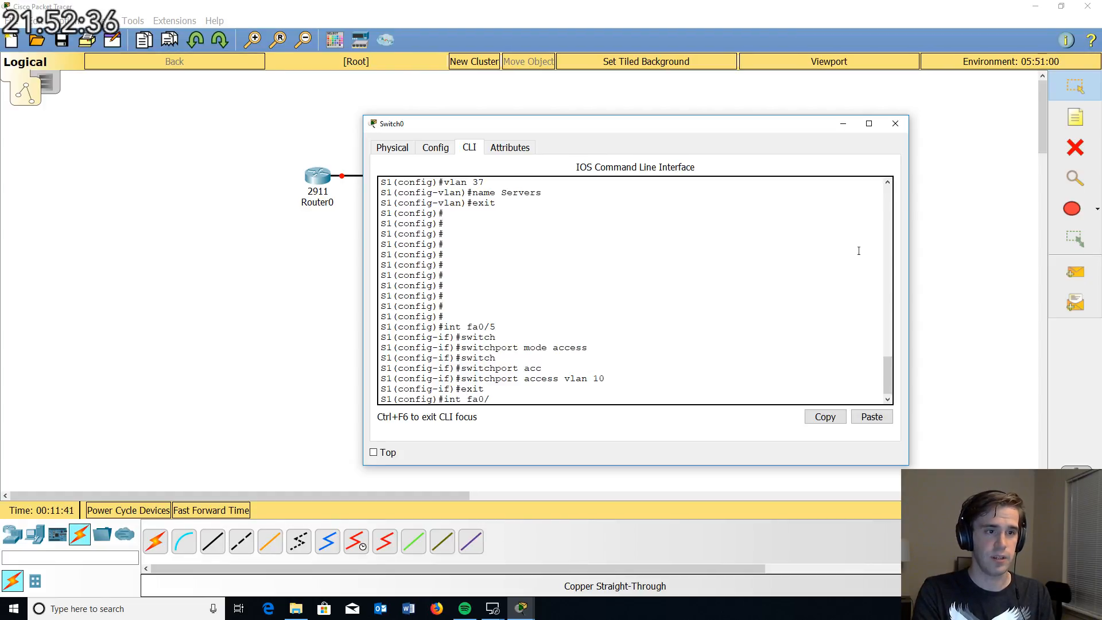
type("10")
key("Return")
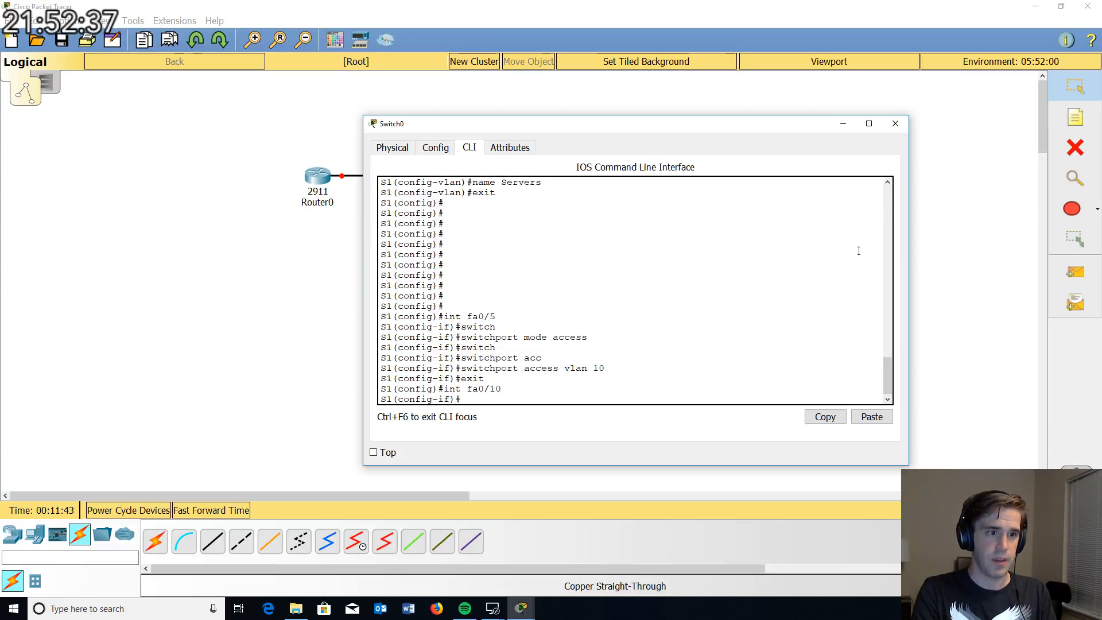
type("swi")
key("Tab")
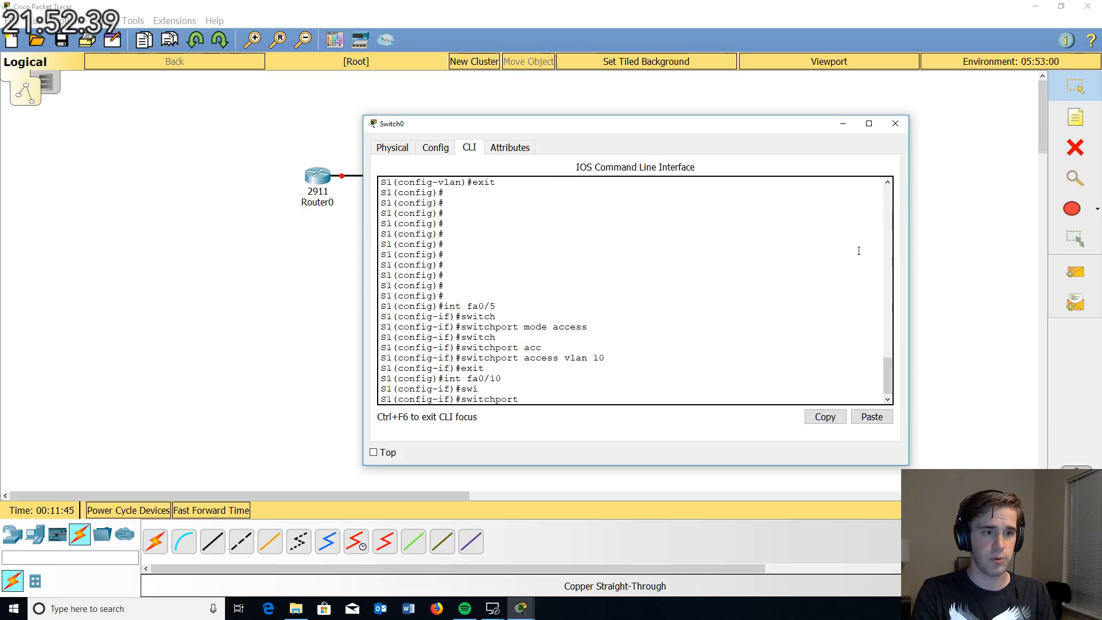
type("mode acces")
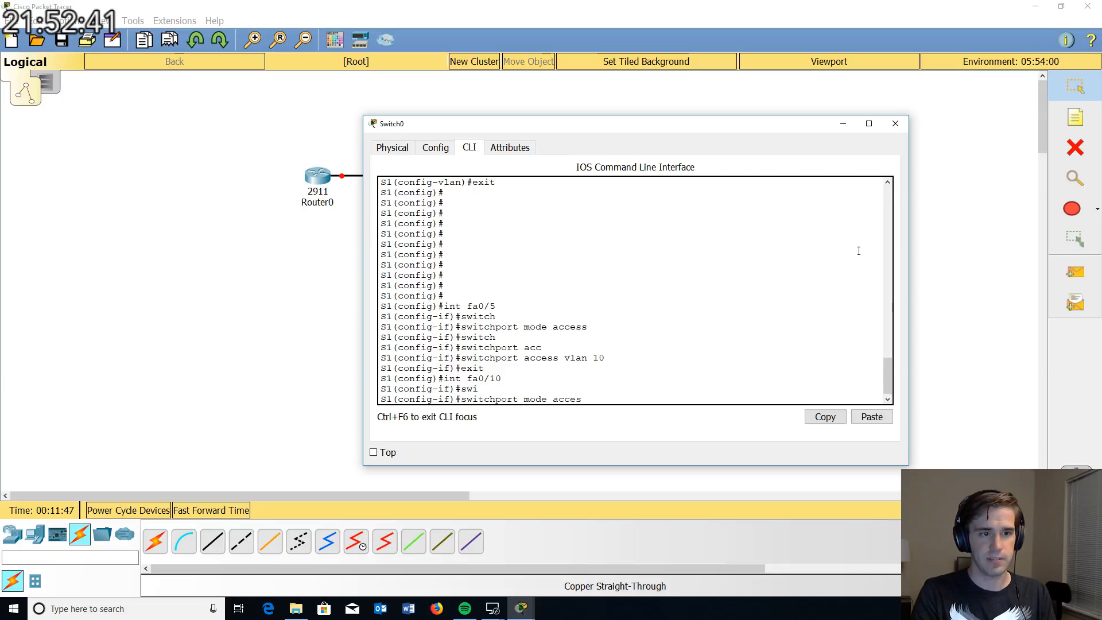
key("Return")
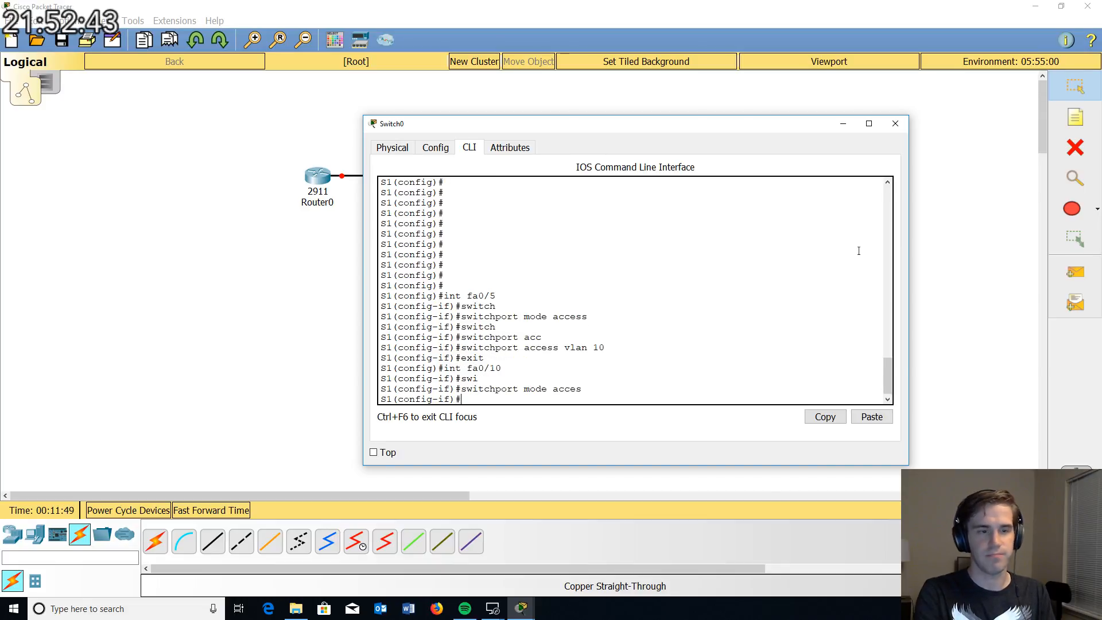
left_click_drag(583, 389, 543, 390)
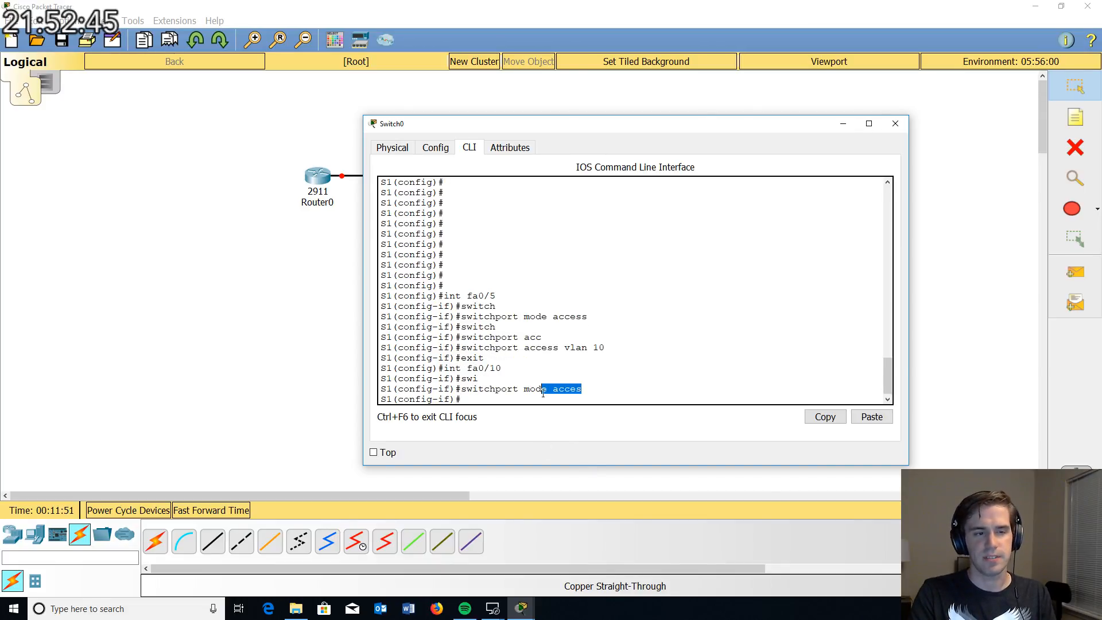
left_click(576, 389)
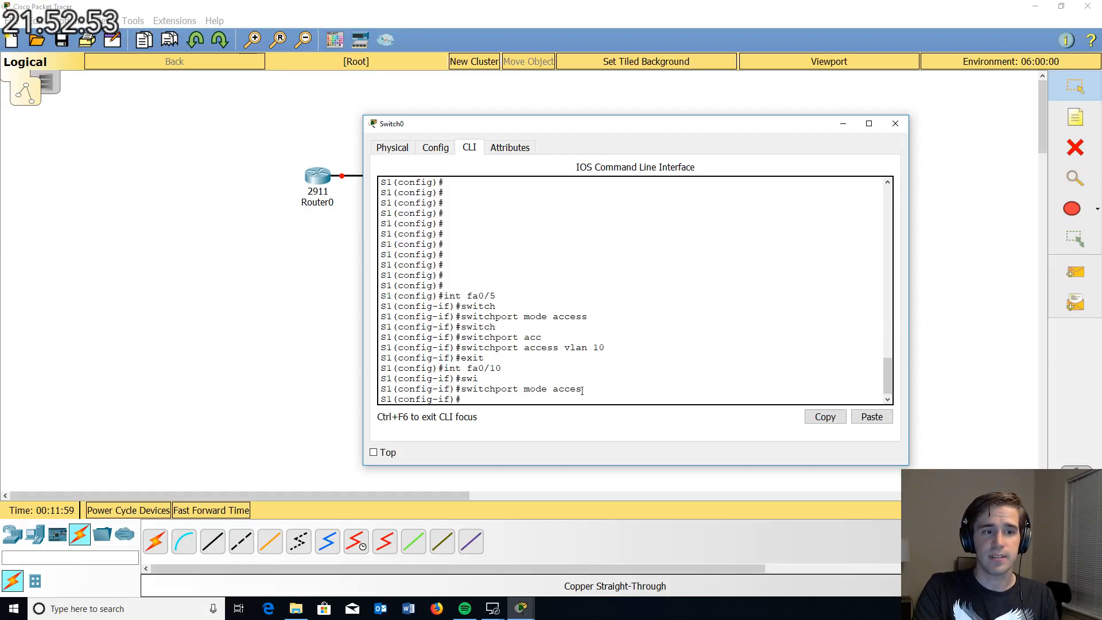
mouse_move(582, 392)
left_mouse_down()
mouse_move(542, 391)
mouse_move(580, 390)
left_mouse_up()
left_click(564, 387)
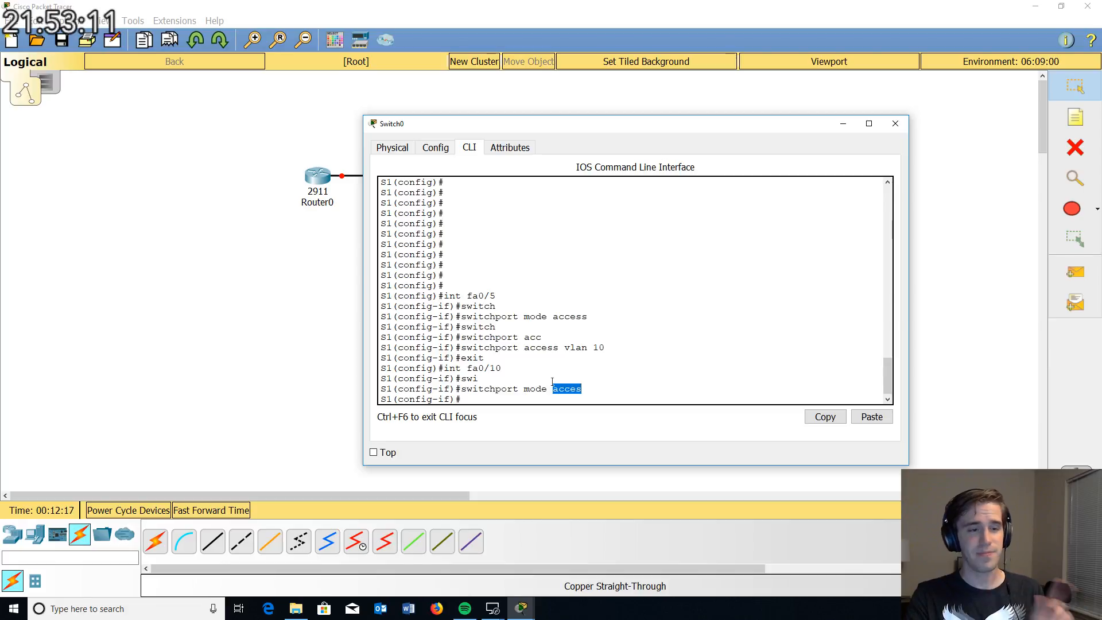
left_click(588, 397)
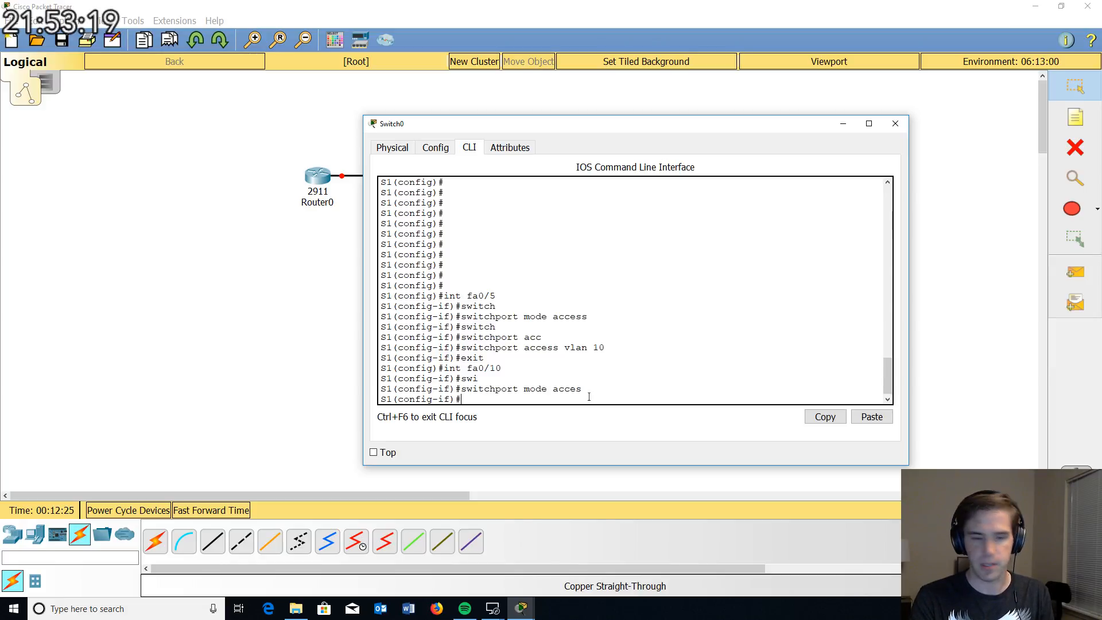
Step: Try the command switchmod in interface configuration, examine its error marker and bring up fresh prompt lines
type("witchmod")
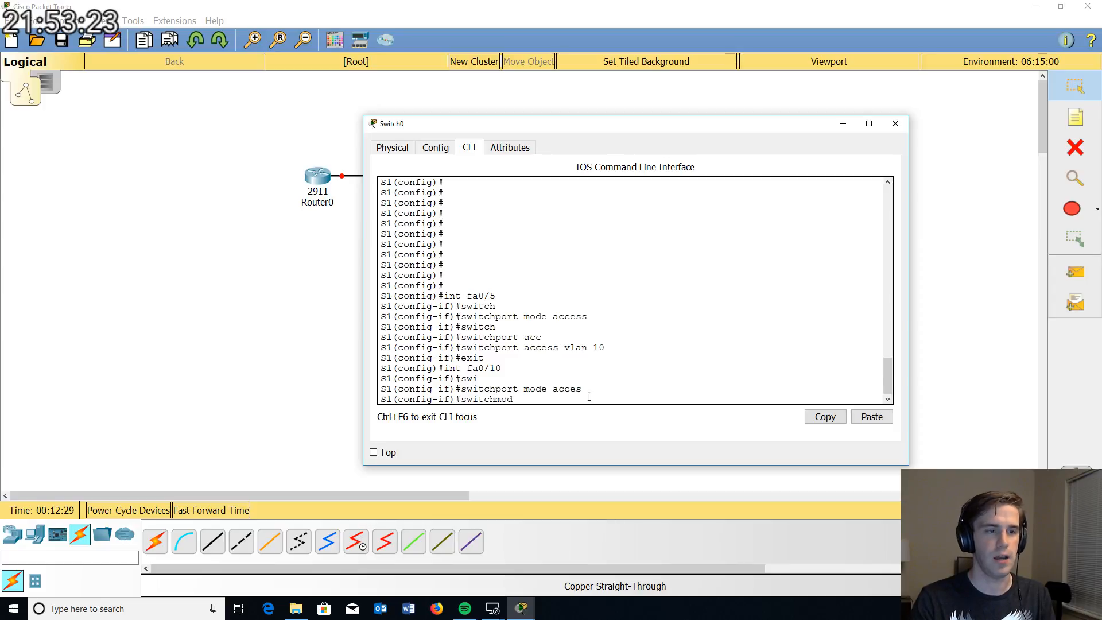
key("Return")
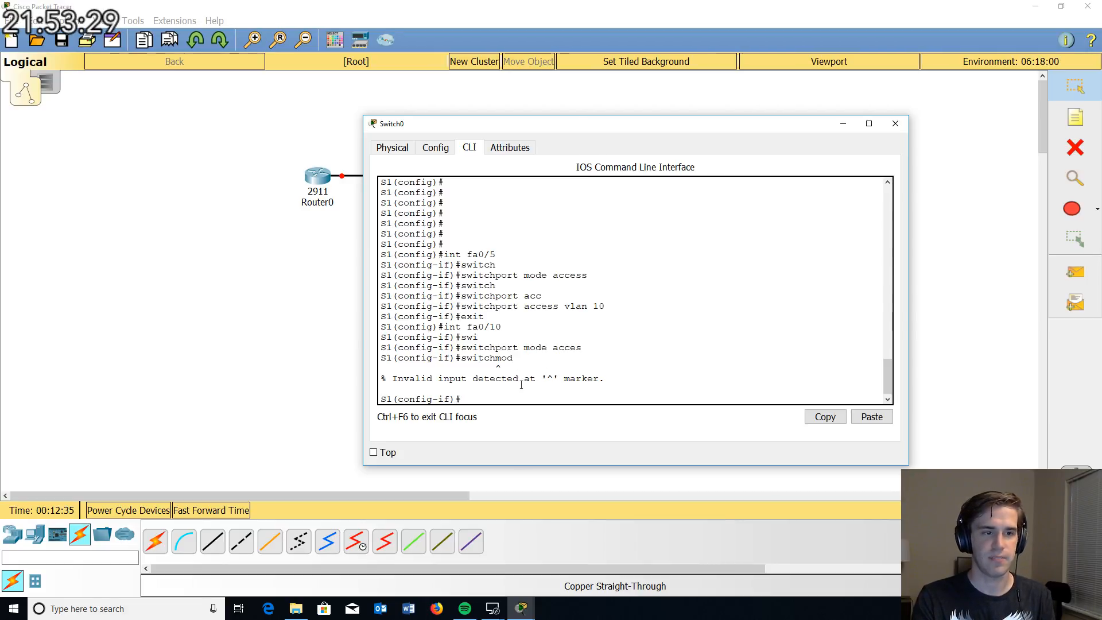
left_click_drag(497, 358, 467, 358)
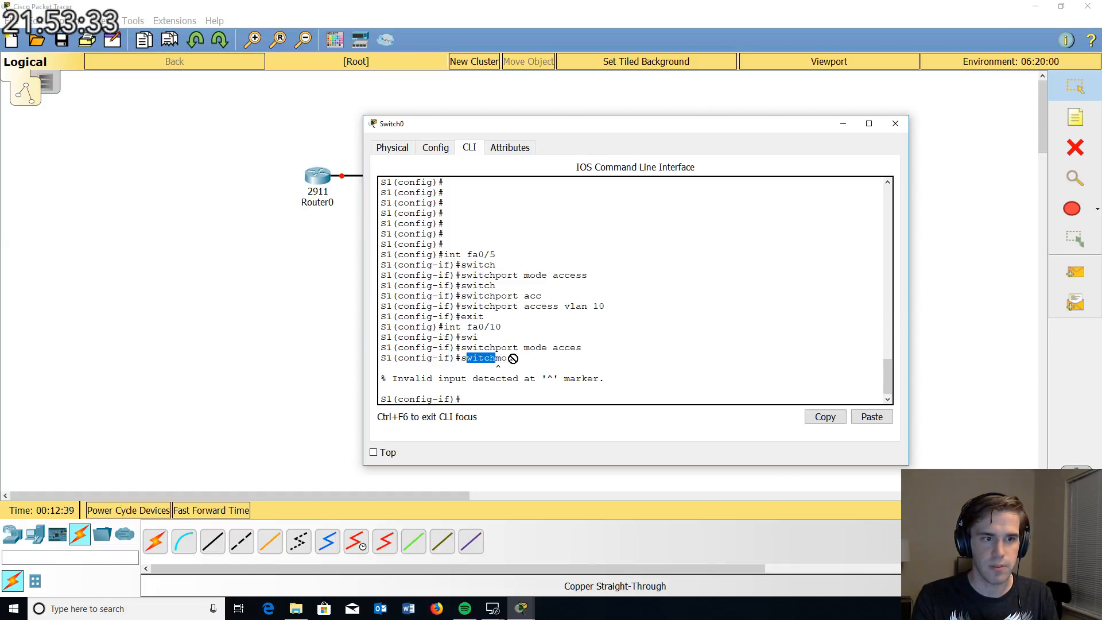
left_click(507, 359)
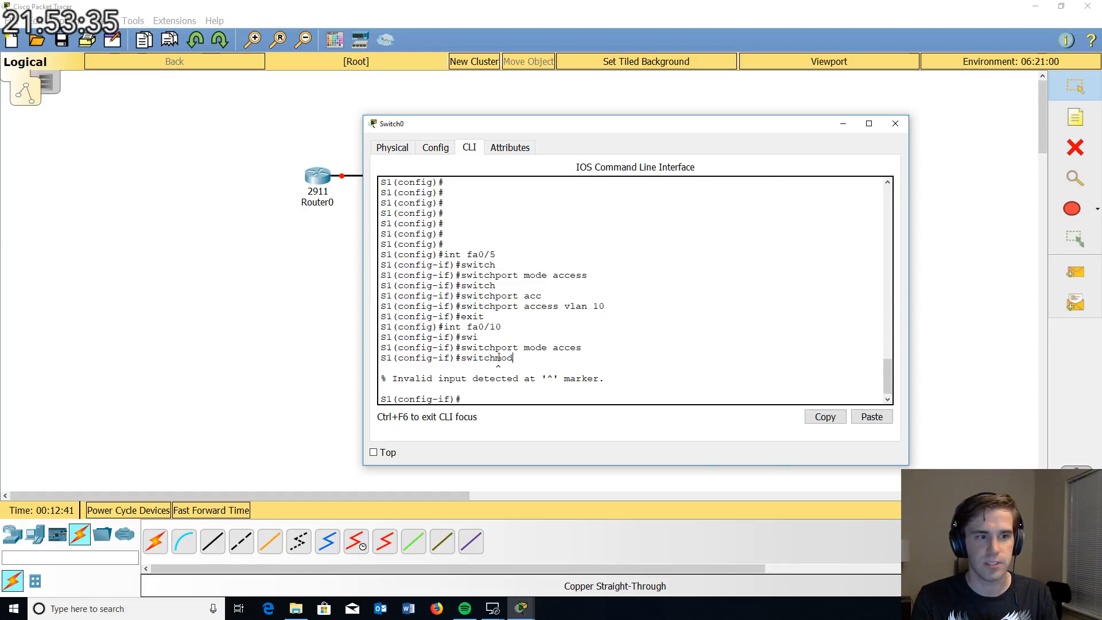
left_click_drag(507, 358, 502, 359)
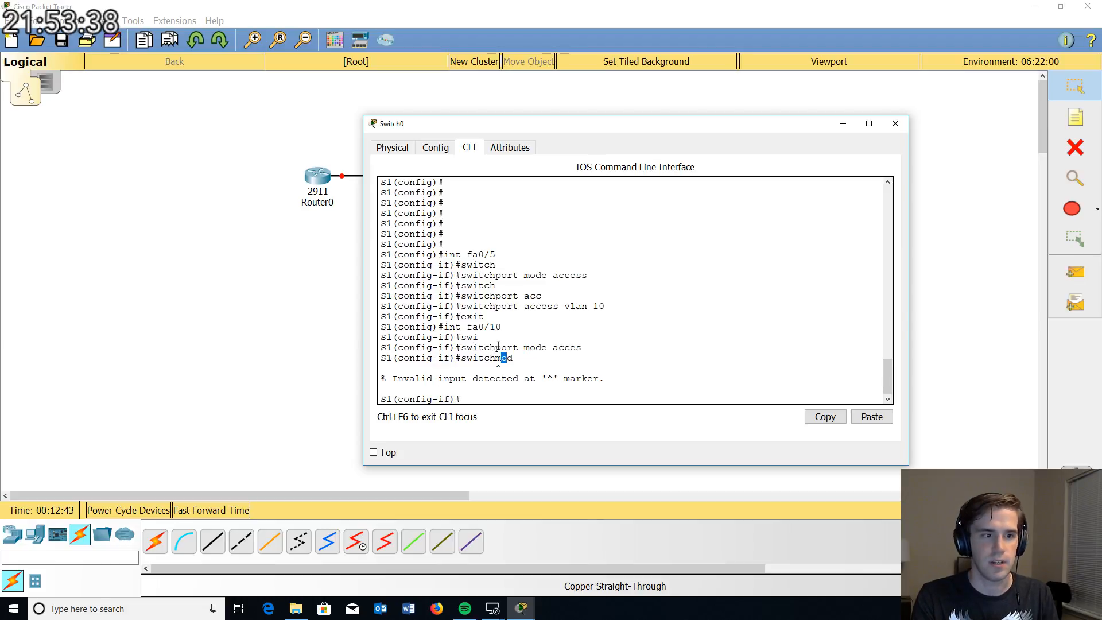
left_click_drag(507, 359, 514, 359)
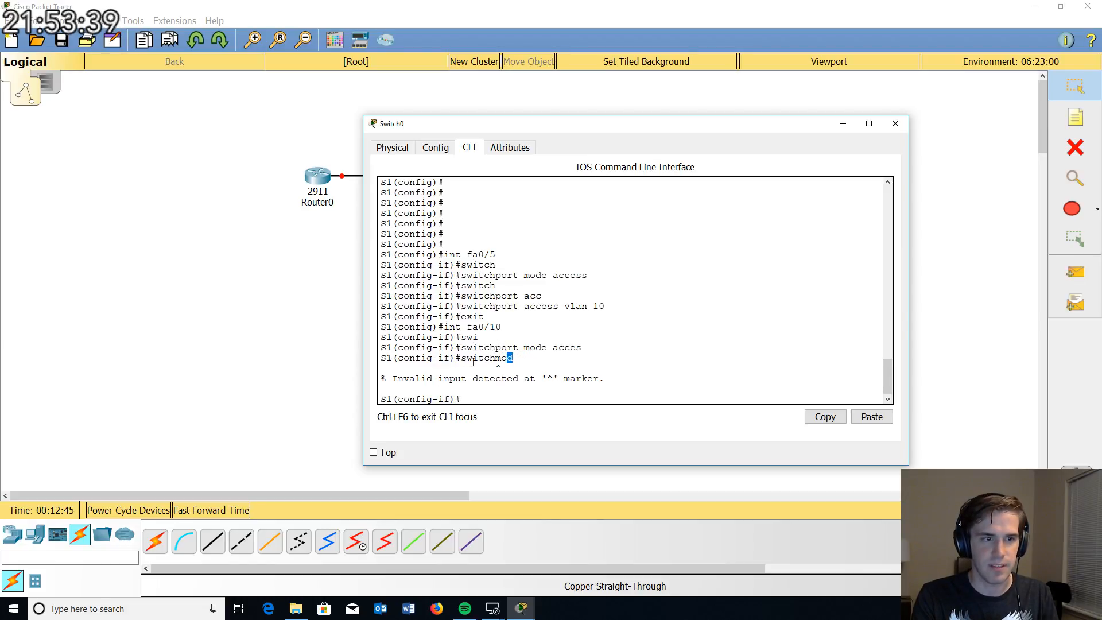
left_click(517, 391)
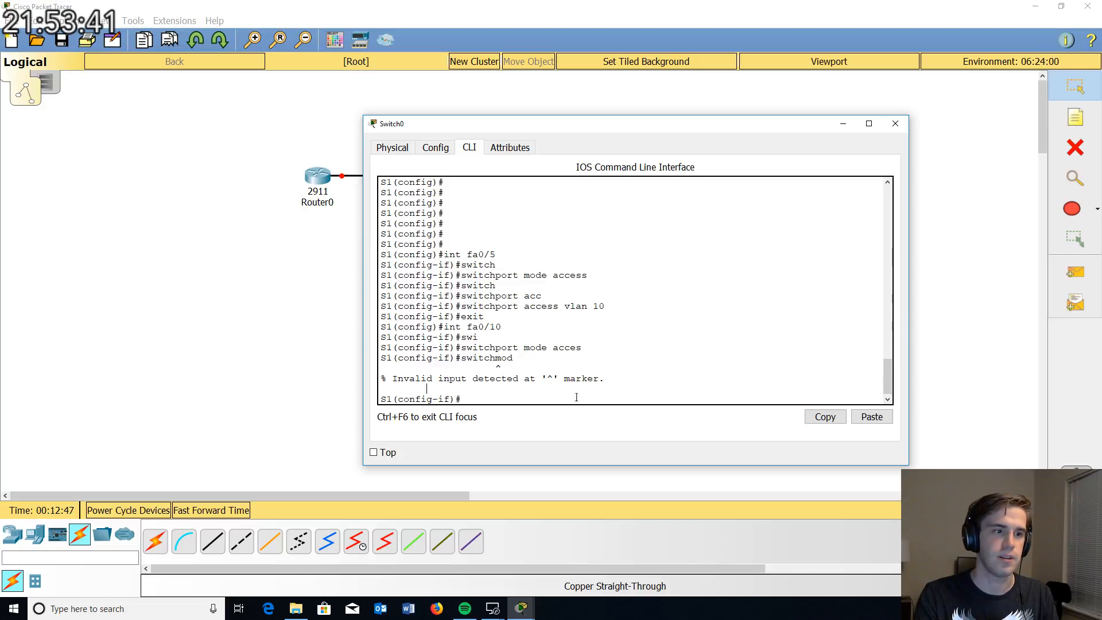
key("Return")
key("Return")
key("Return")
key("Return")
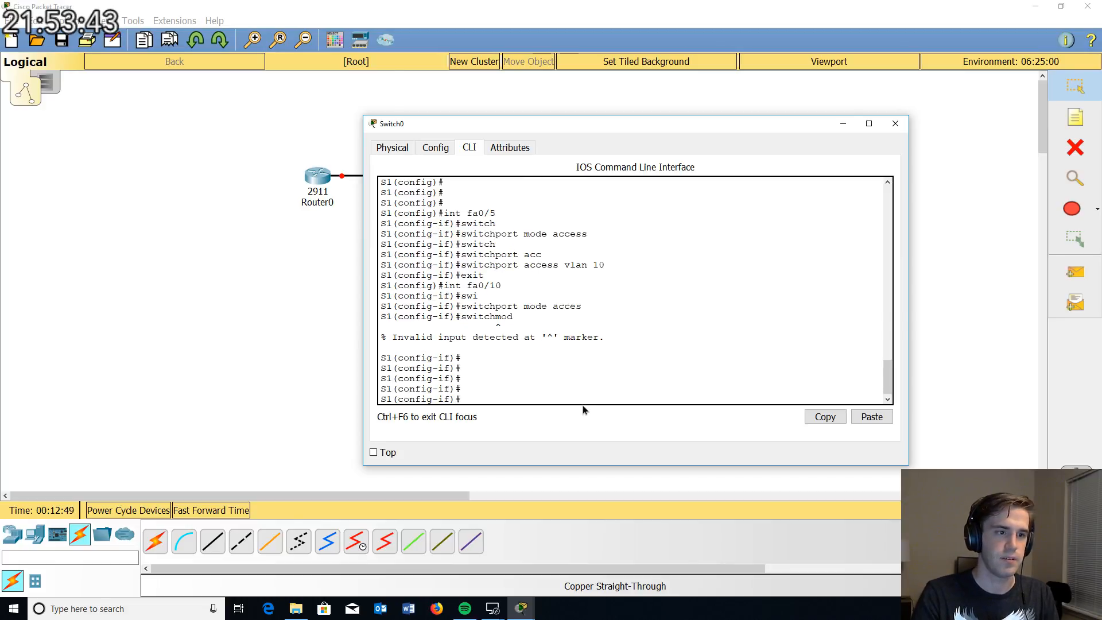
Step: Look up the interface commands starting with swi and auto-complete the entry to switchport mode
type("swi?")
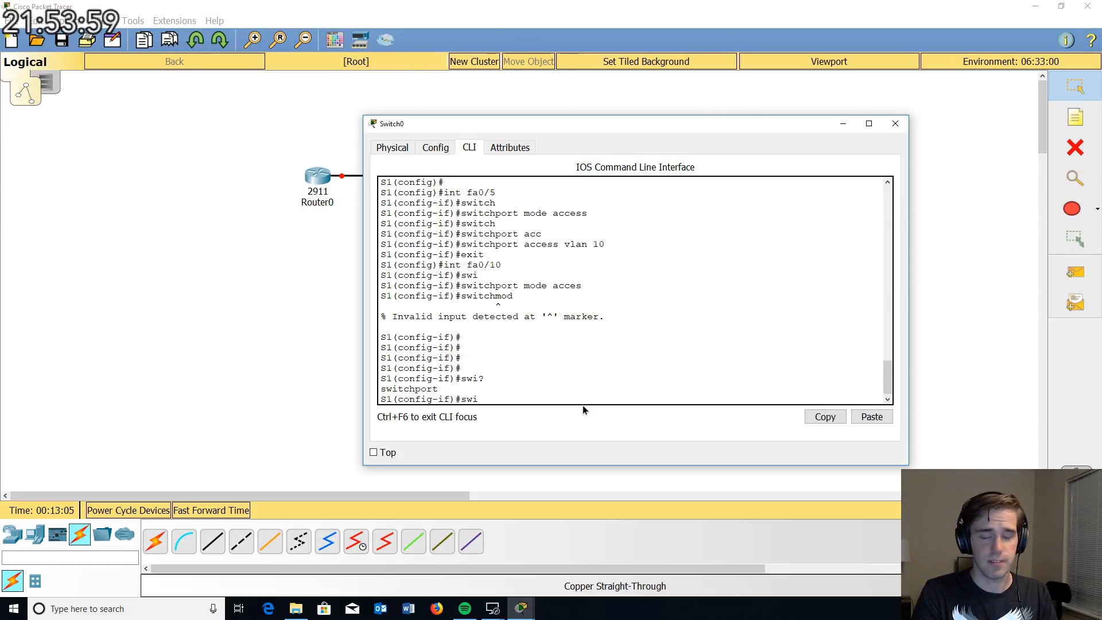
key("Tab")
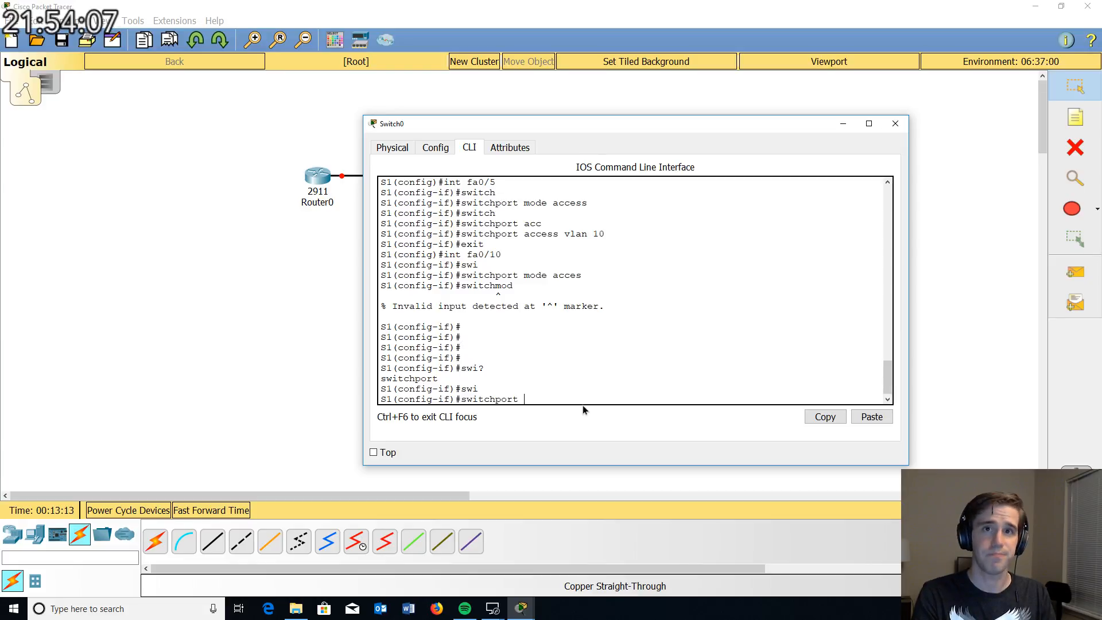
type("m")
key("Tab")
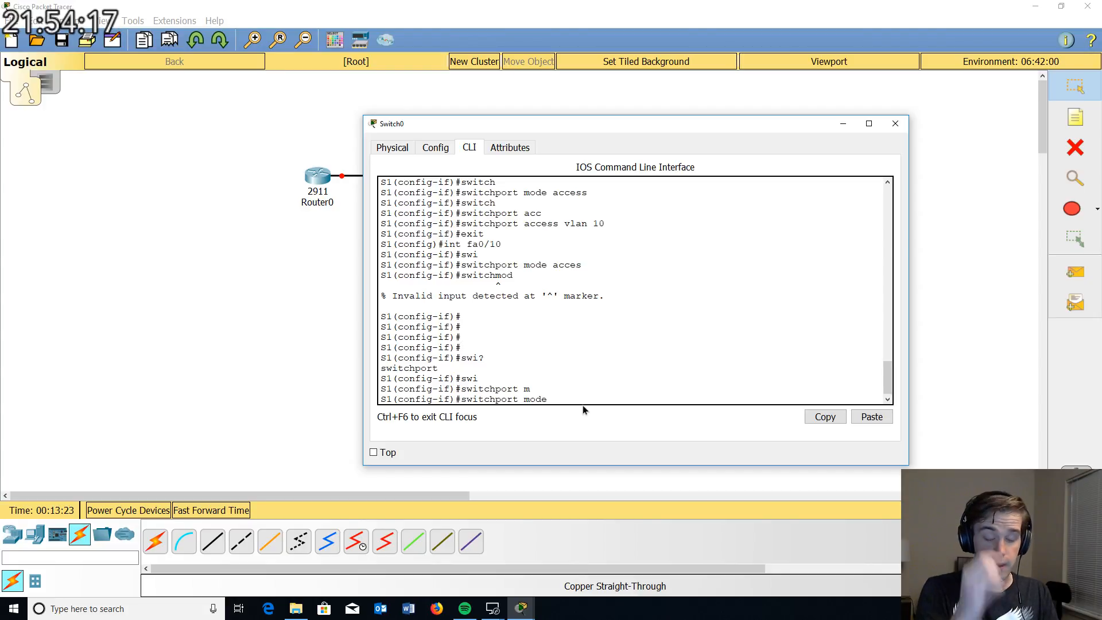
Step: Remove the mode keyword and list the options available for the switchport command
key("BackSpace")
key("BackSpace")
key("BackSpace")
key("BackSpace")
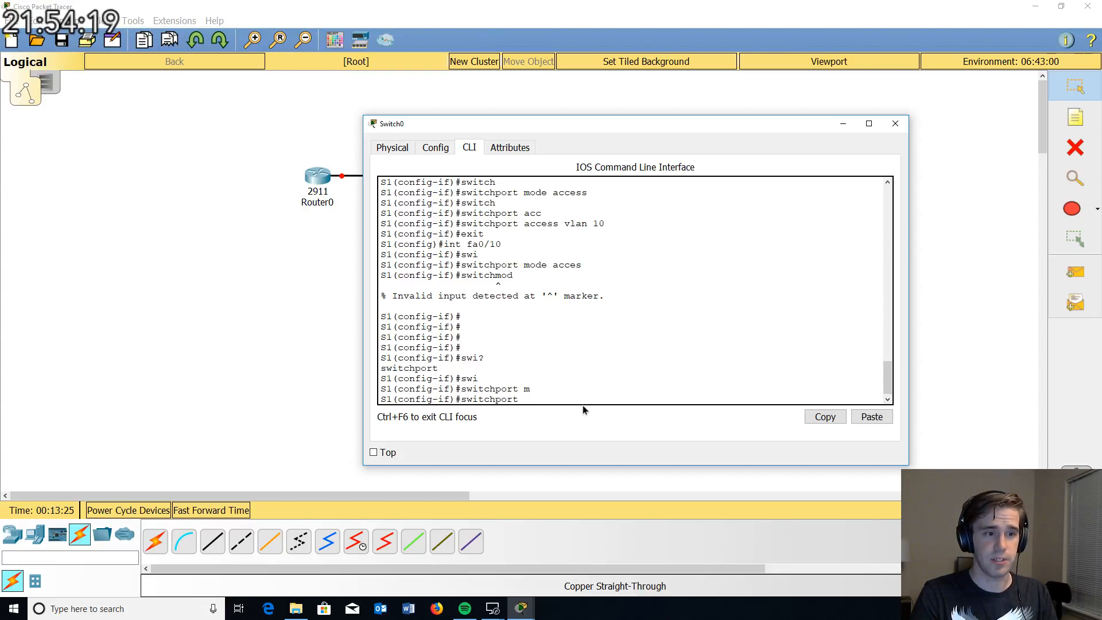
type("?")
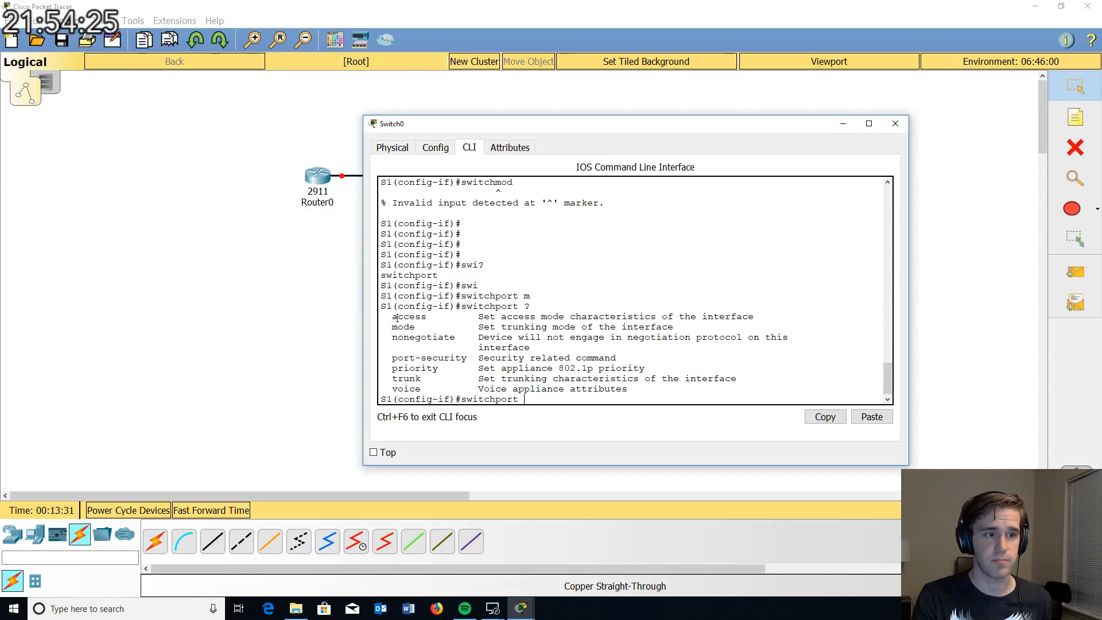
left_click_drag(398, 318, 461, 297)
left_click(426, 318)
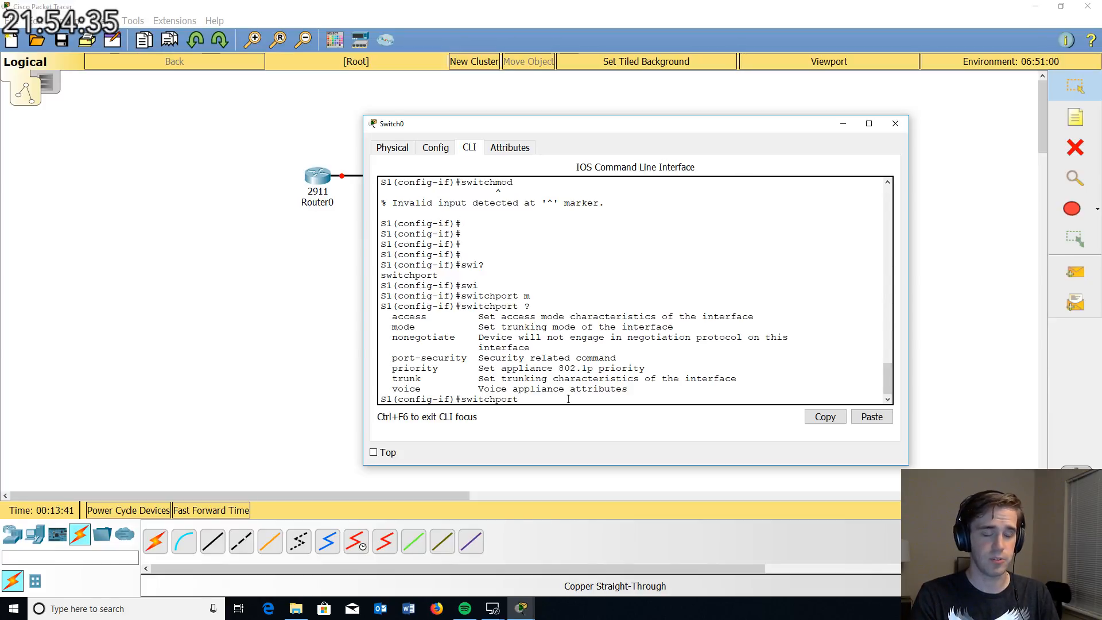
Step: Try the abbreviated command switchport m, recall and expand it, and erase the mode keyword
type("m")
key("Return")
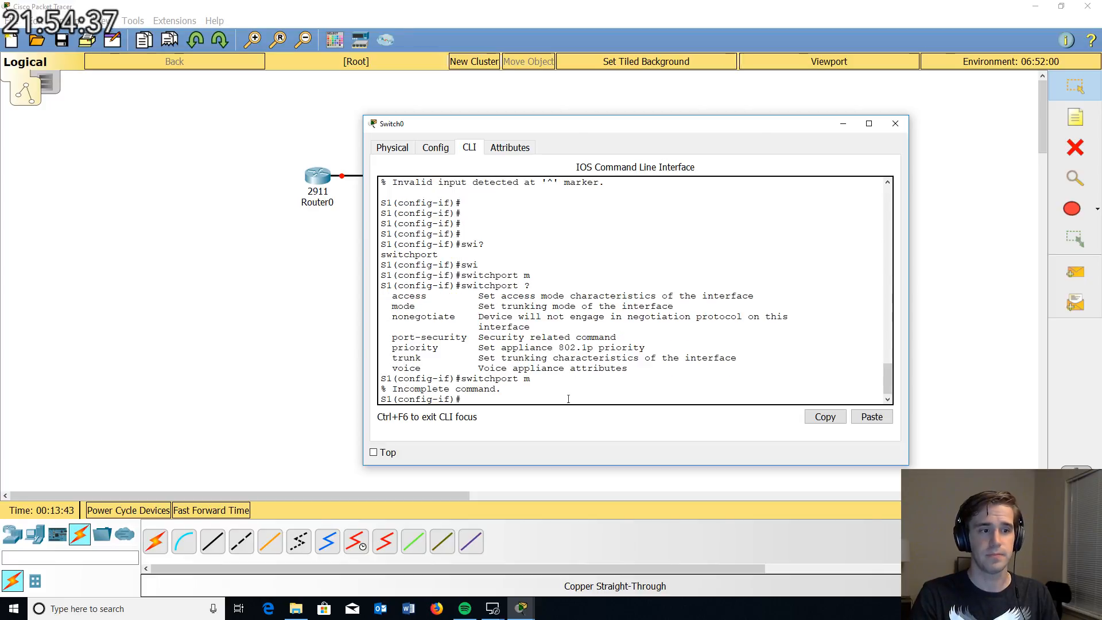
key("Up")
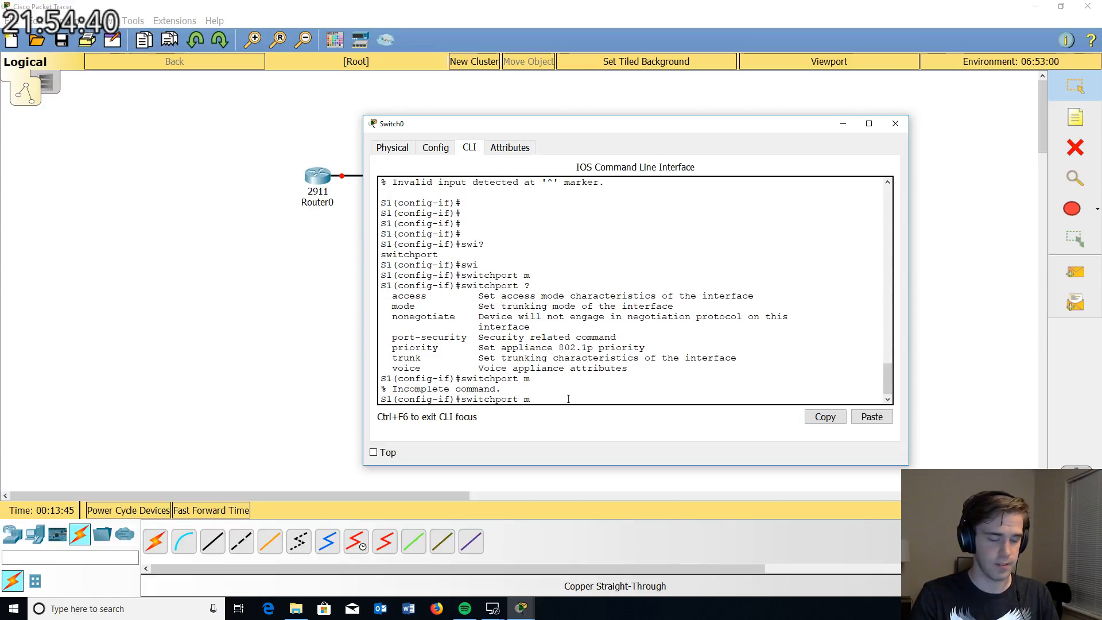
key("Tab")
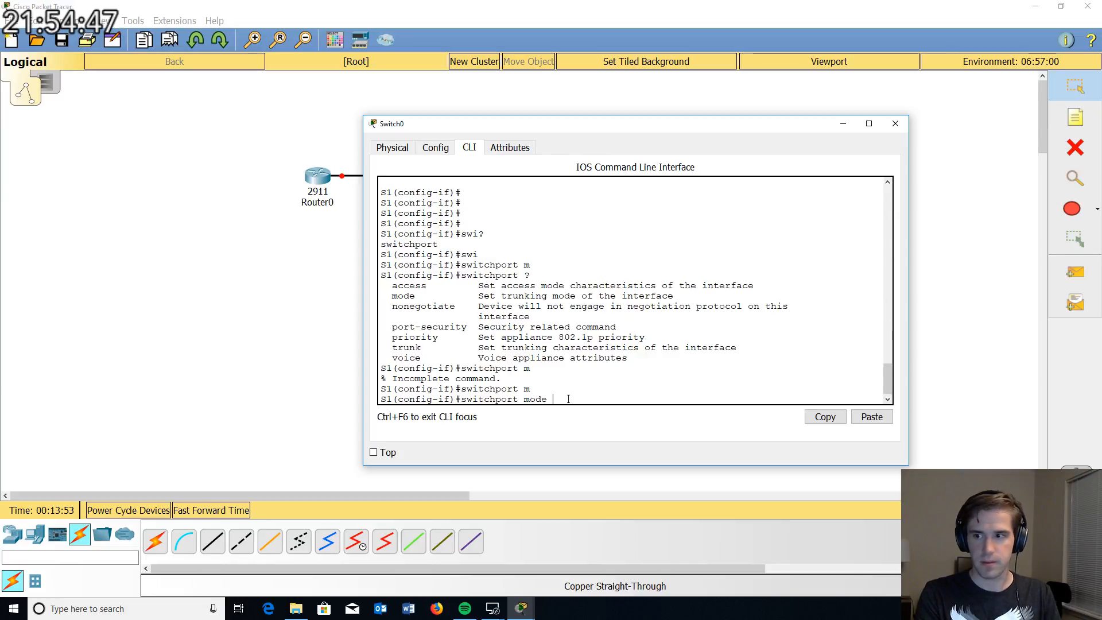
key("BackSpace")
key("BackSpace")
key("BackSpace")
key("BackSpace")
key("BackSpace")
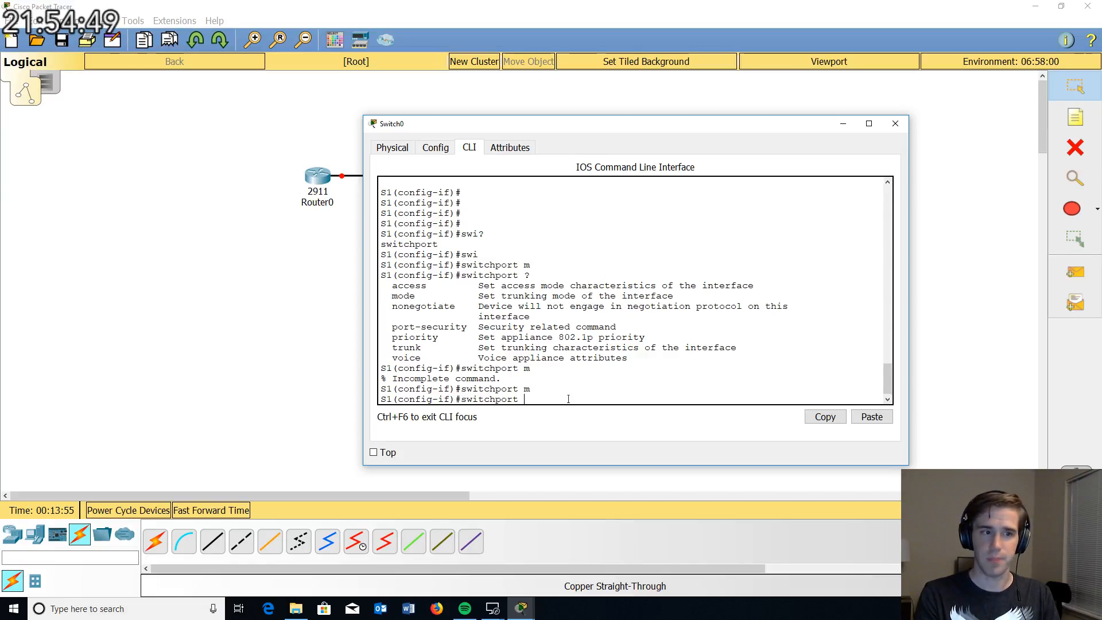
key("BackSpace")
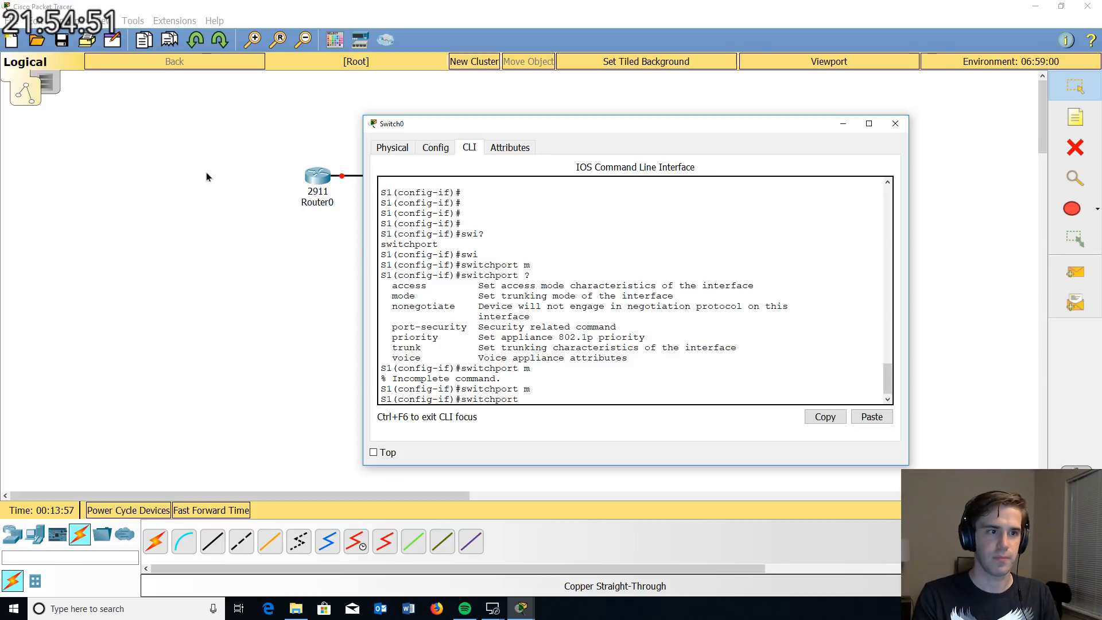
Step: Build the command switchport access vlan, listing the options available after access and after vlan
scroll(487, 244, "up", 3)
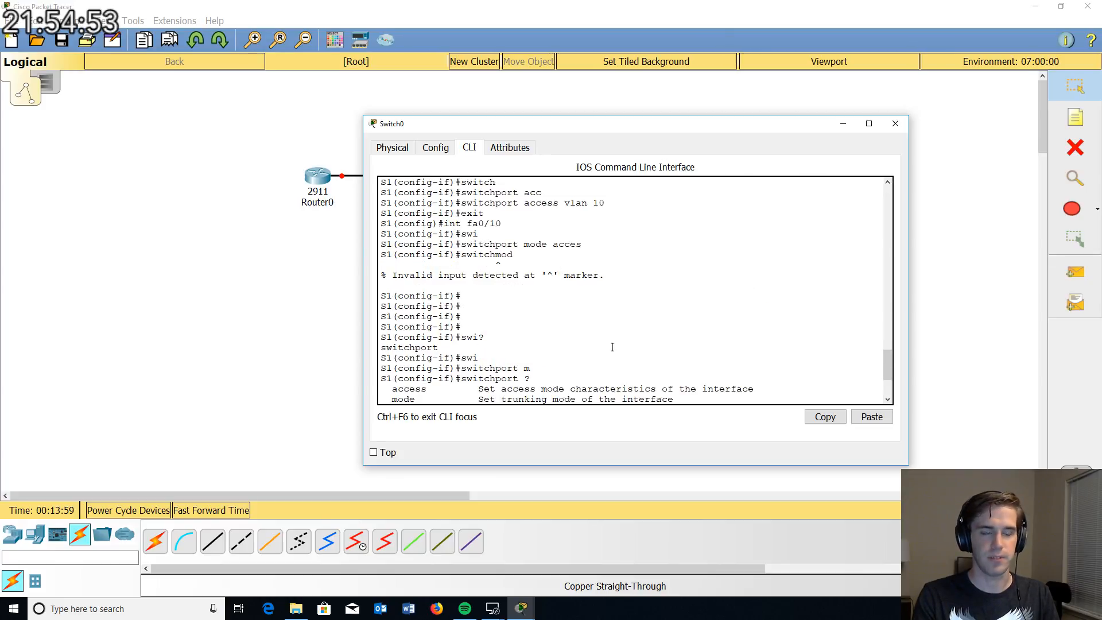
scroll(619, 371, "down", 3)
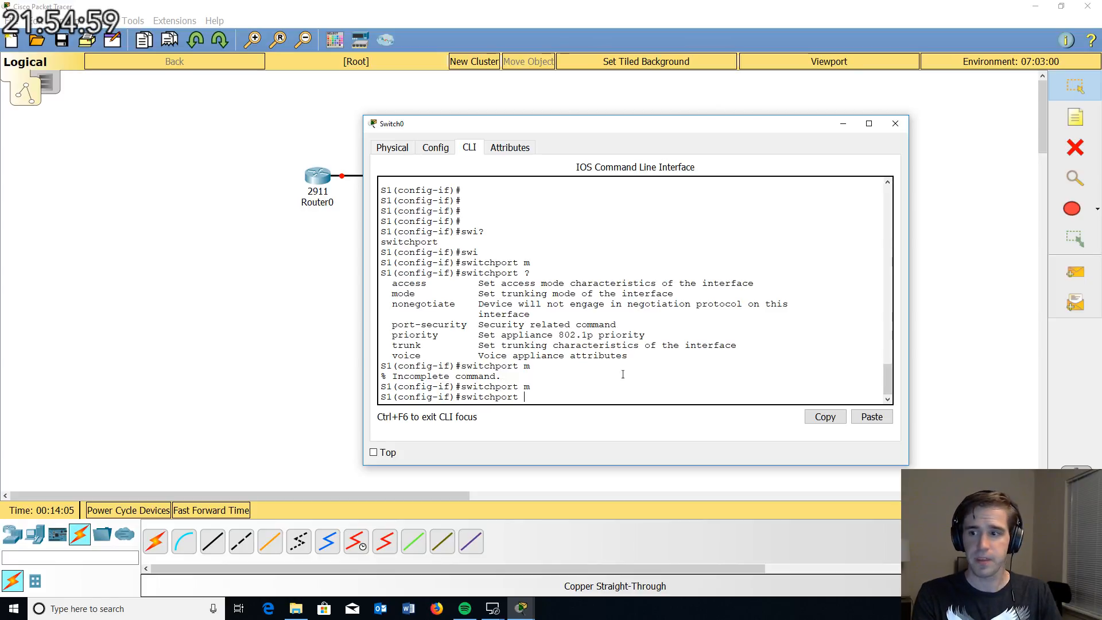
type("a")
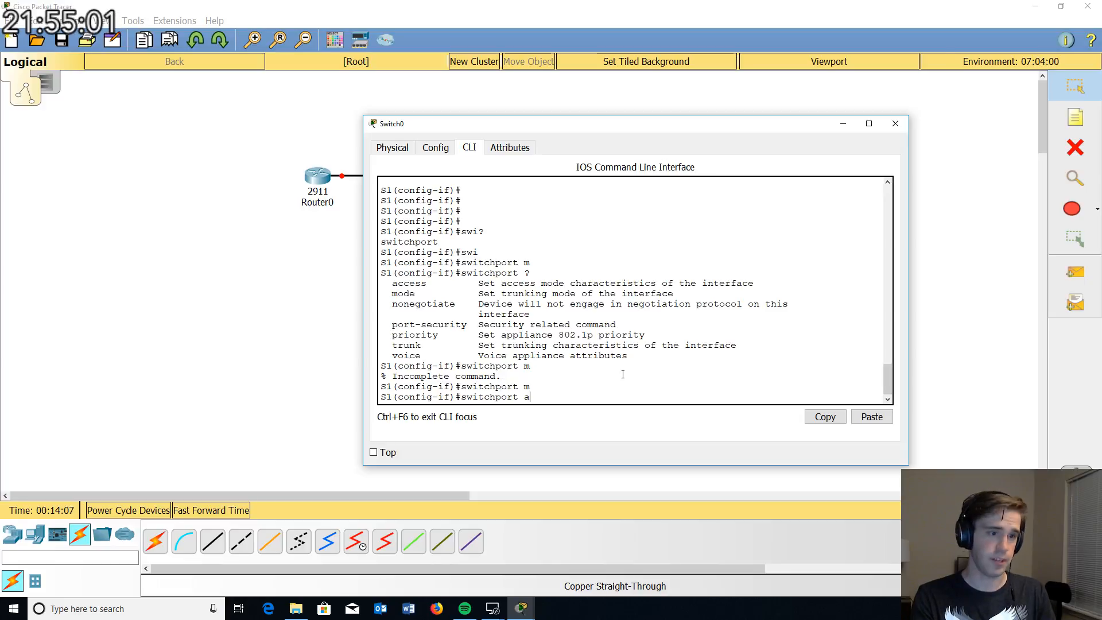
key("Tab")
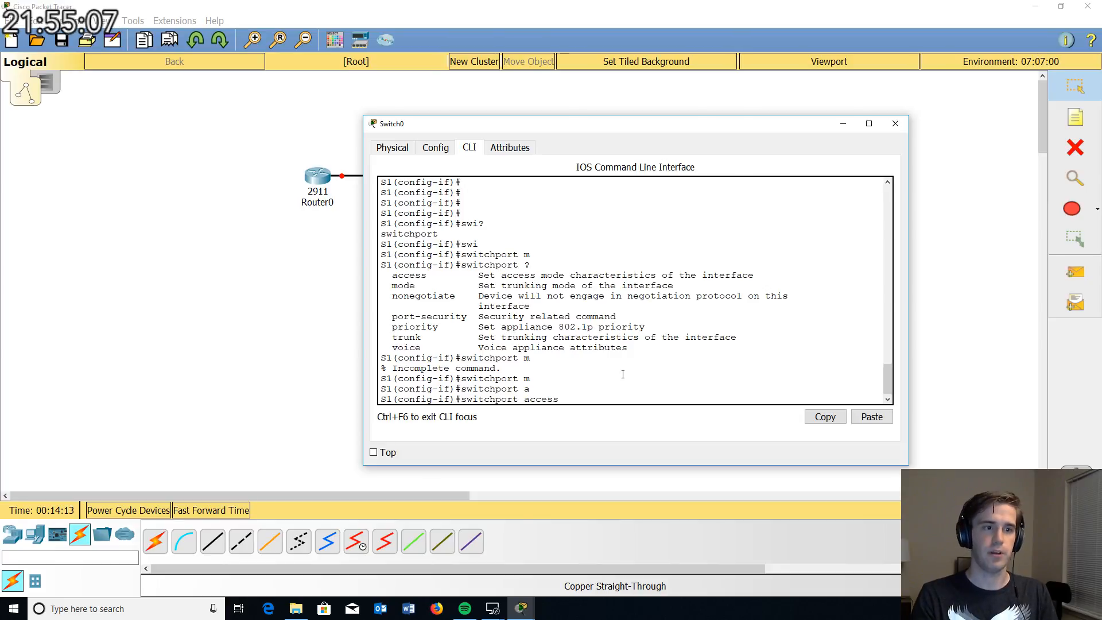
type("?")
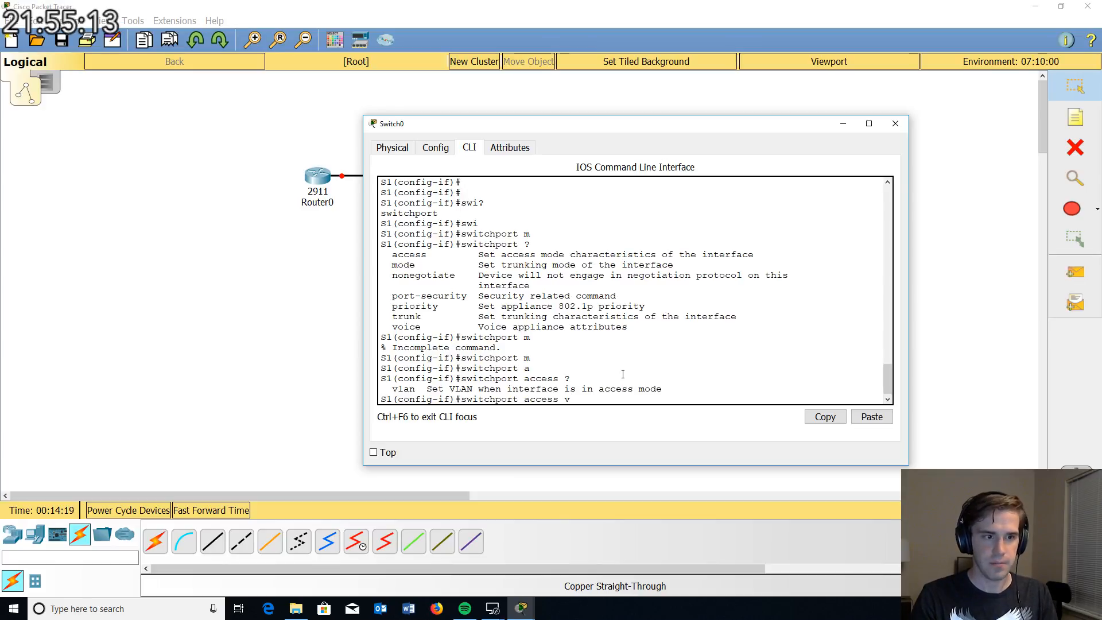
key("Tab")
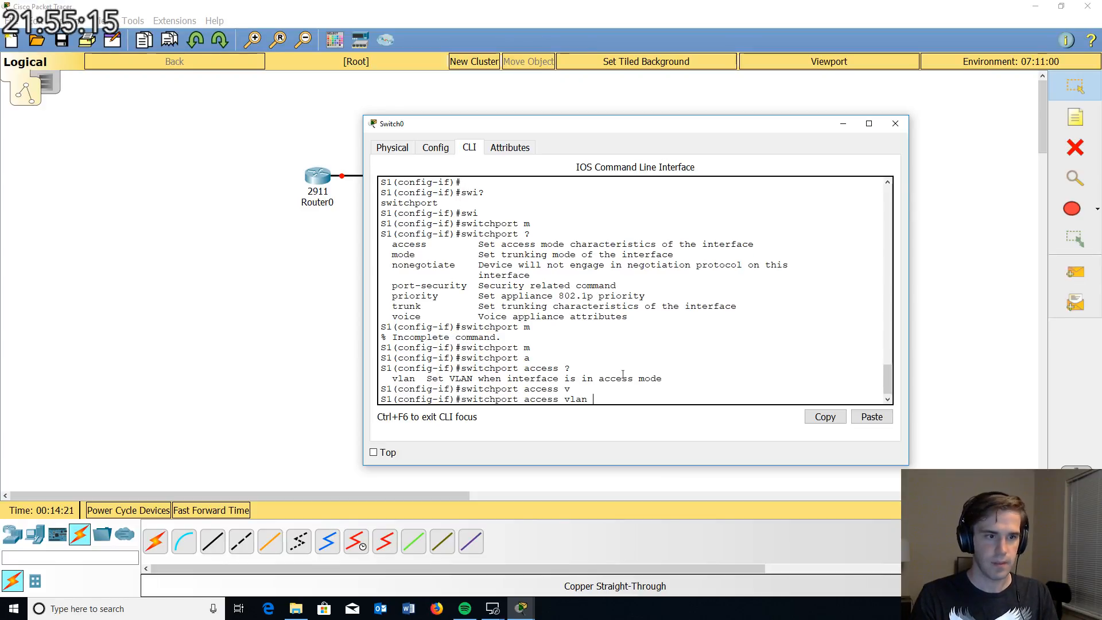
type("?")
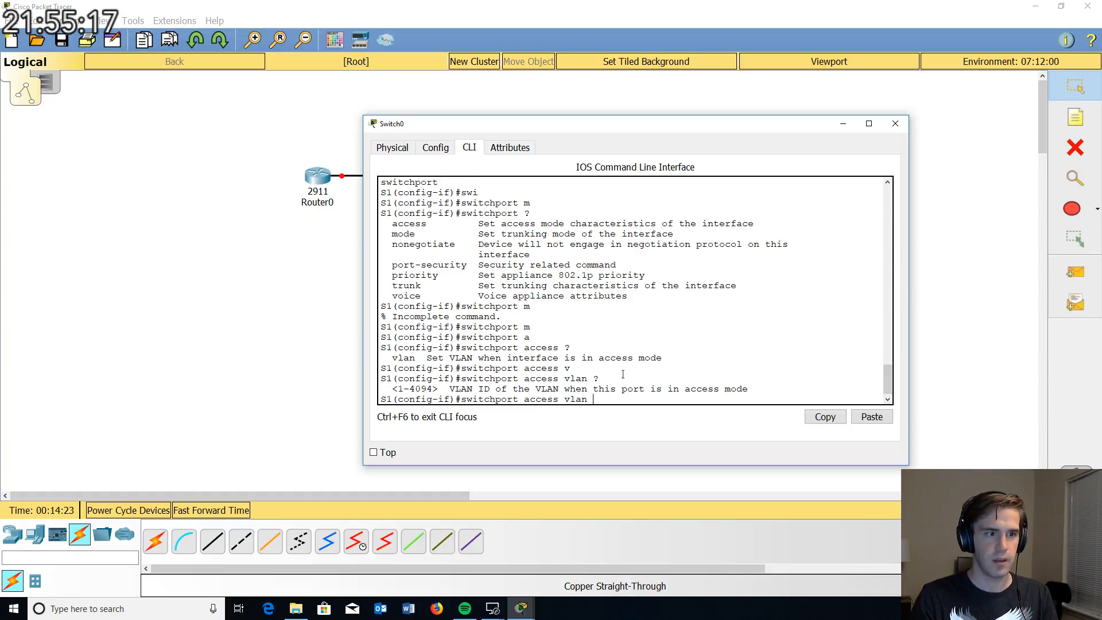
Step: Assign interface fa0/10 to access VLAN 37 and return to global configuration mode
type("37")
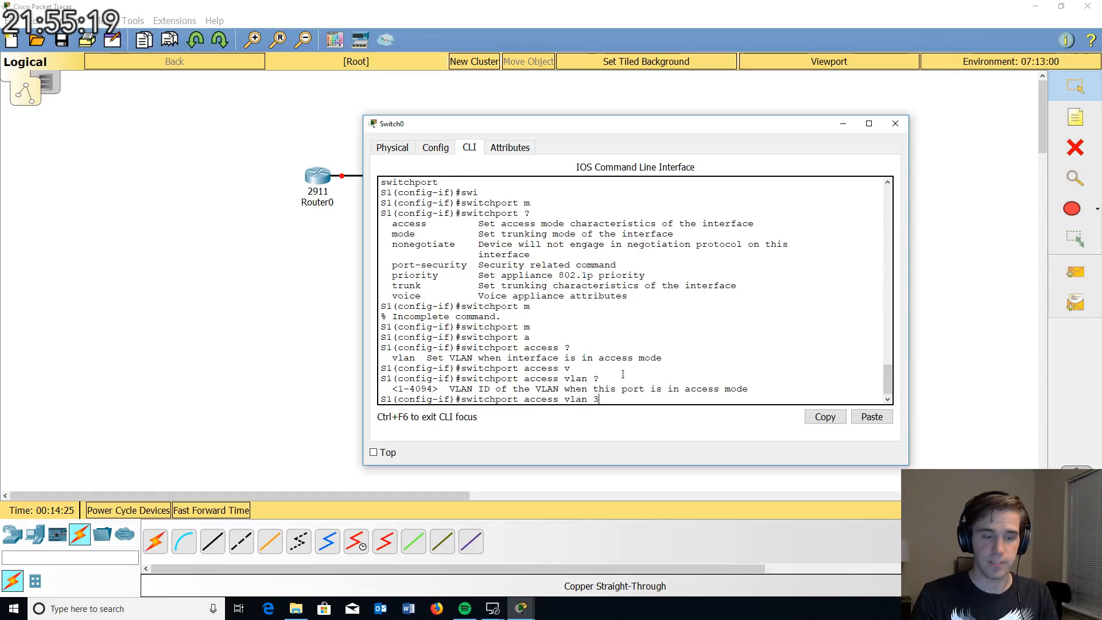
key("Return")
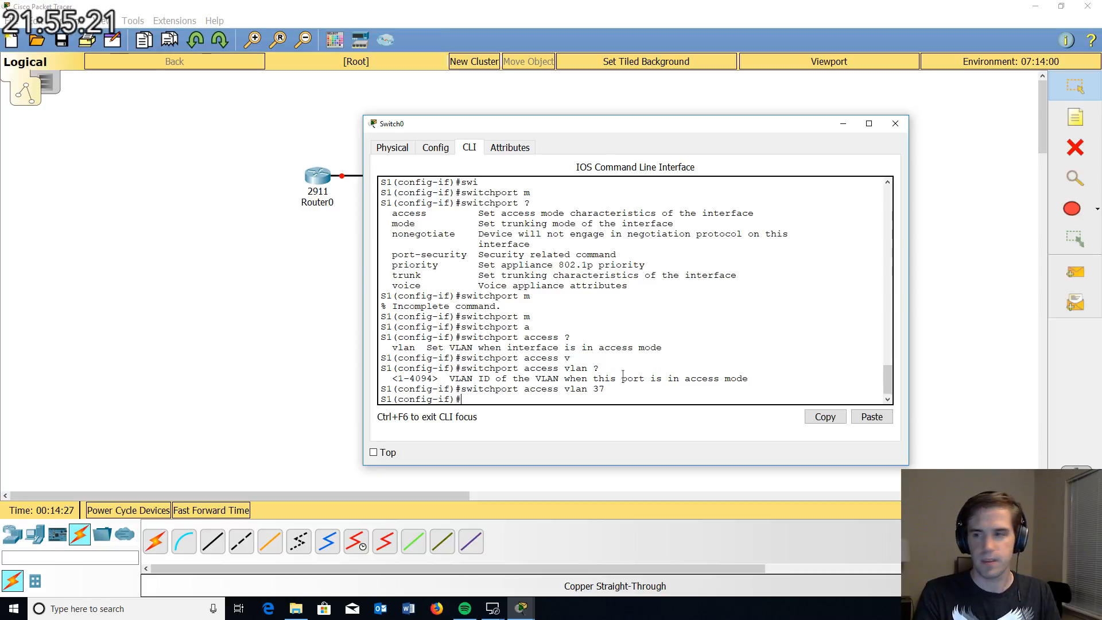
type("exit")
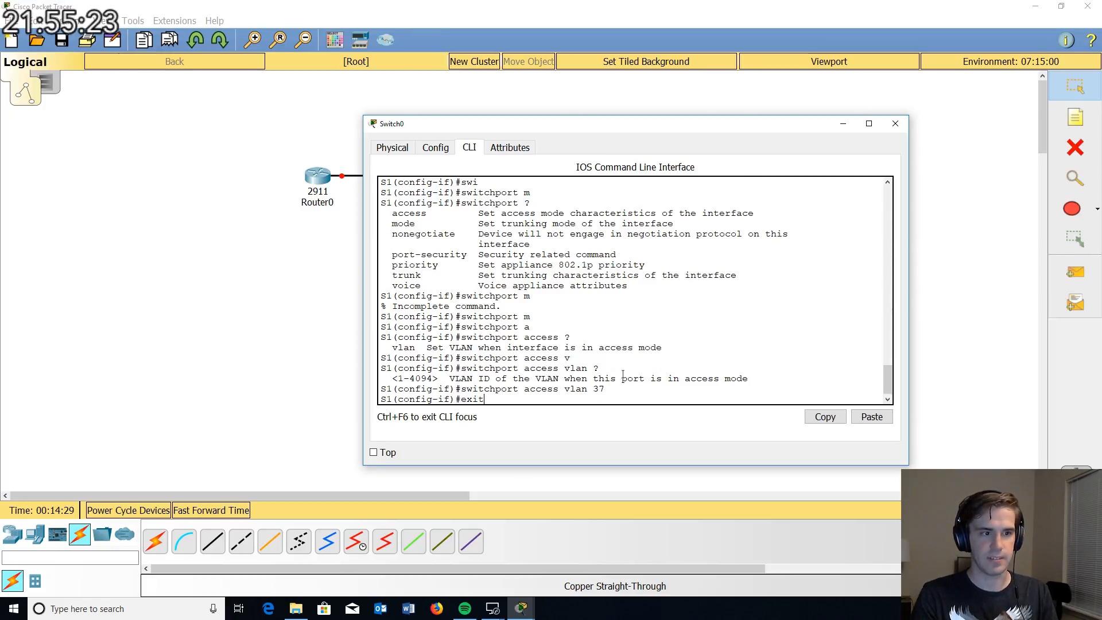
key("Return")
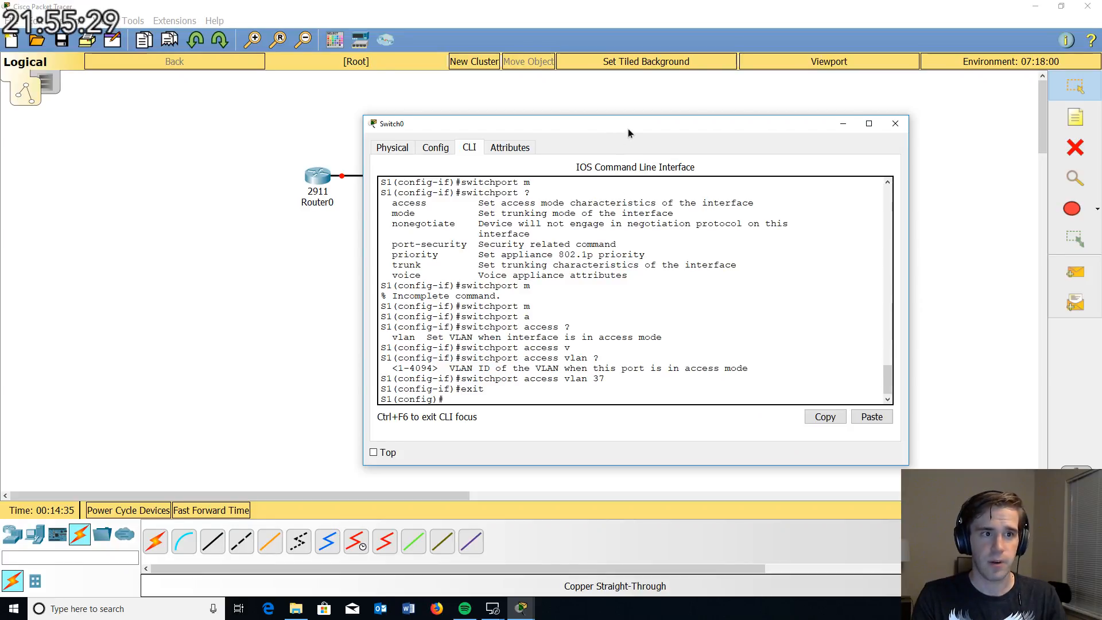
Step: Move the Switch0 window aside to view the topology, bring it back and add five empty prompt lines
left_click_drag(630, 130, 950, 136)
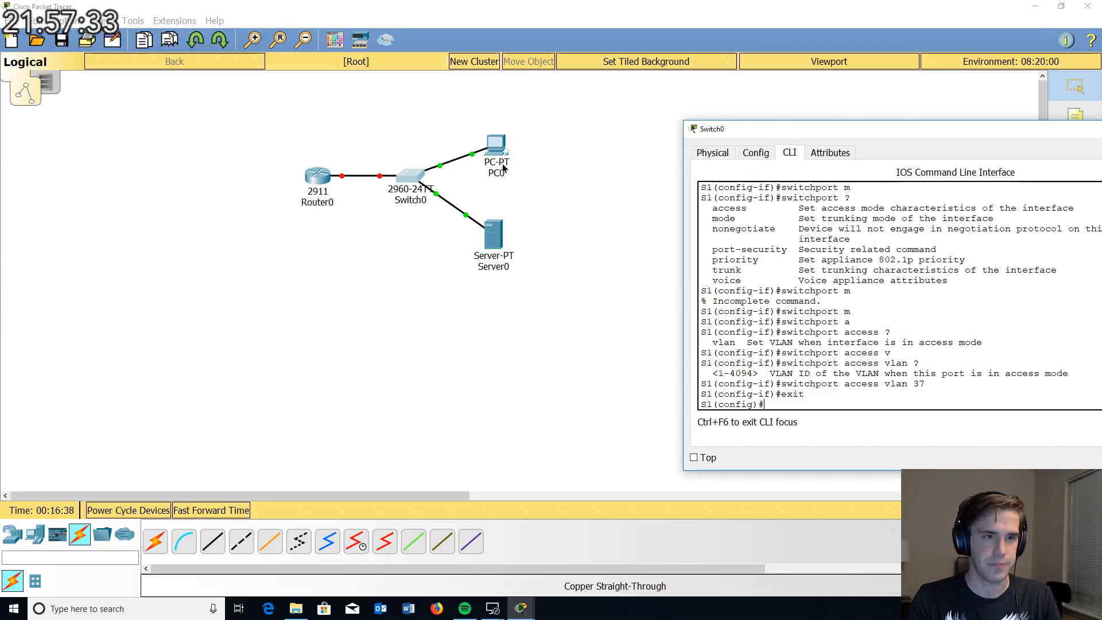
left_click_drag(779, 137, 577, 128)
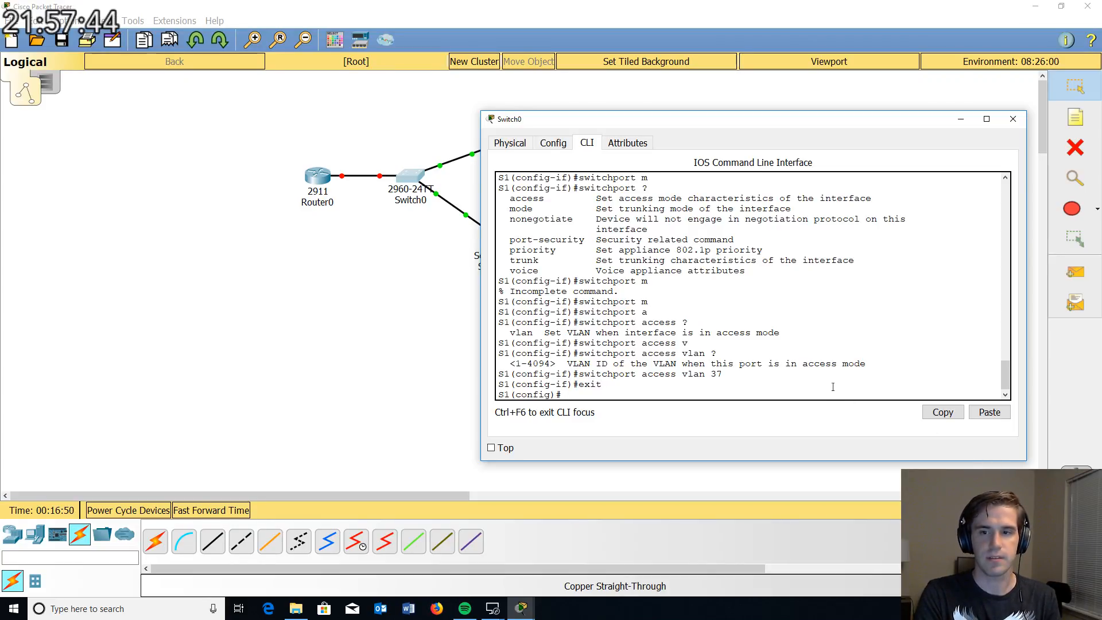
key("Return")
key("Return")
key("Return")
key("Return")
key("Return")
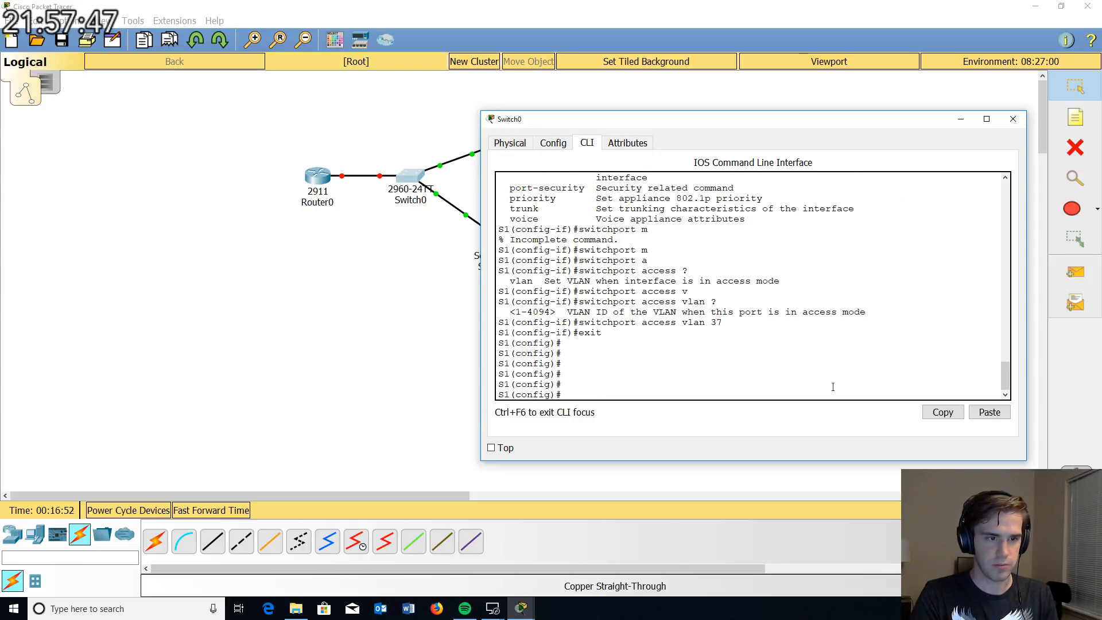
Step: Enter configuration of interface gig0/1 and list the options available for switchport mode
type("int gig0/1")
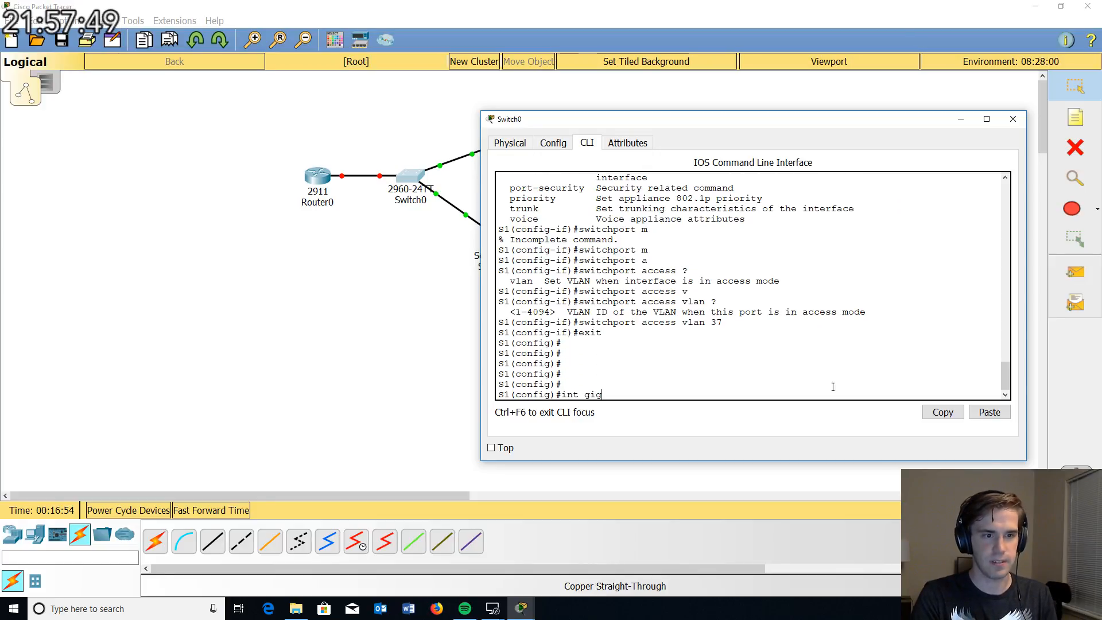
key("Return")
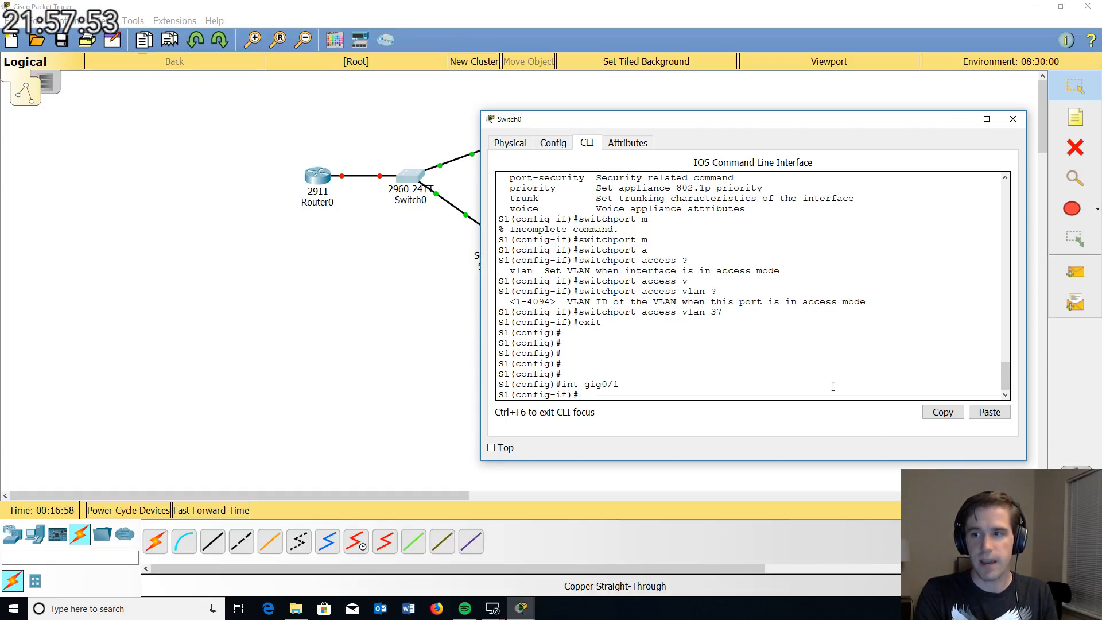
type("w")
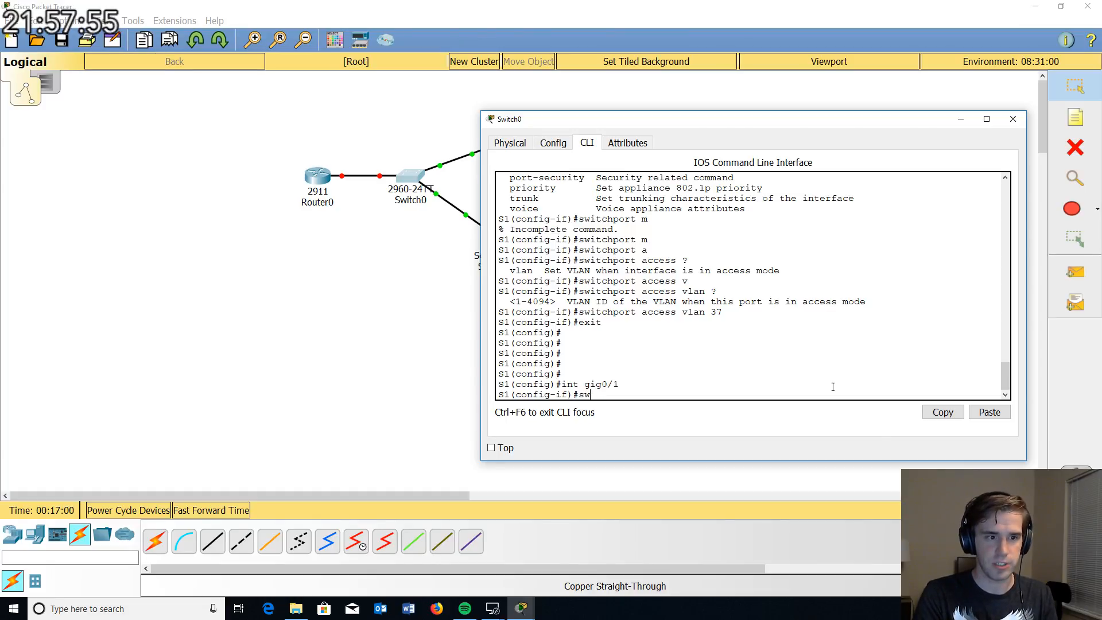
type("it")
key("Tab")
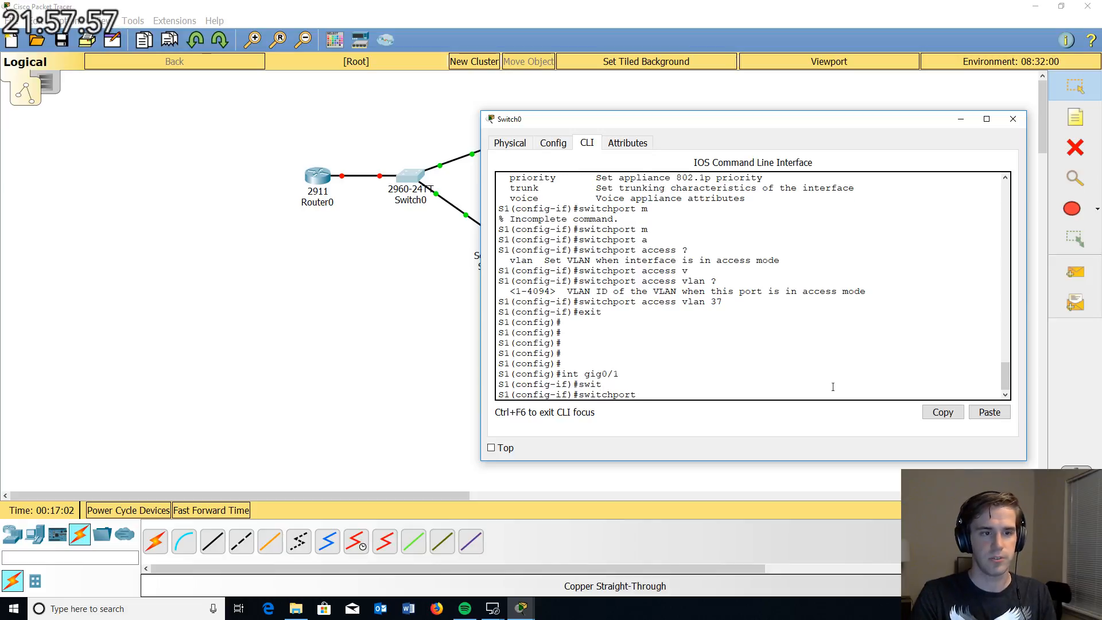
type("mo")
key("Tab")
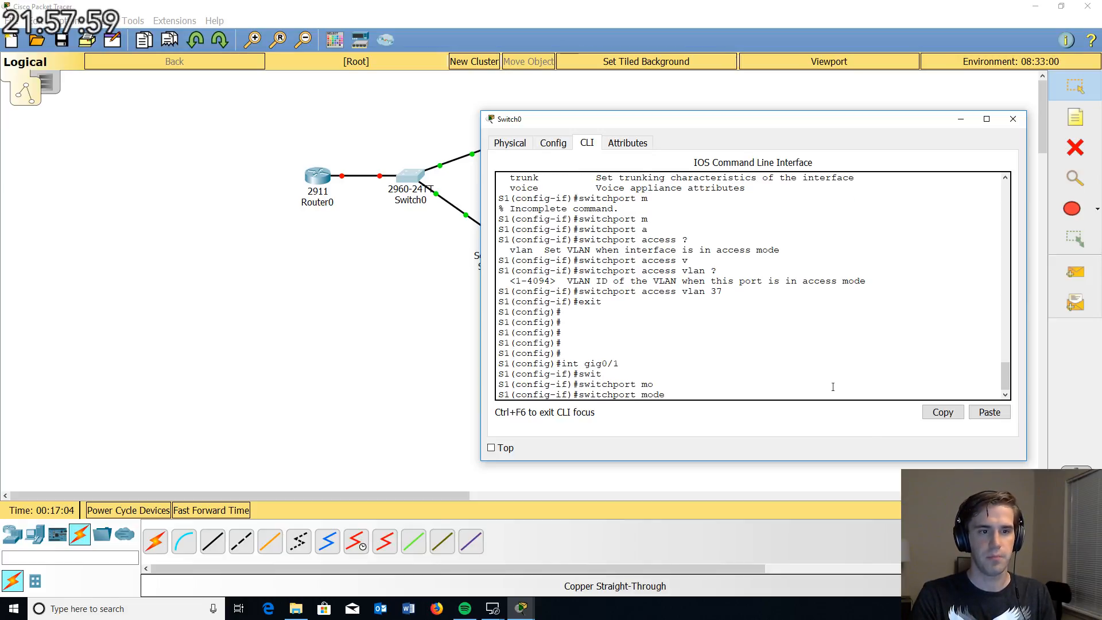
type("?")
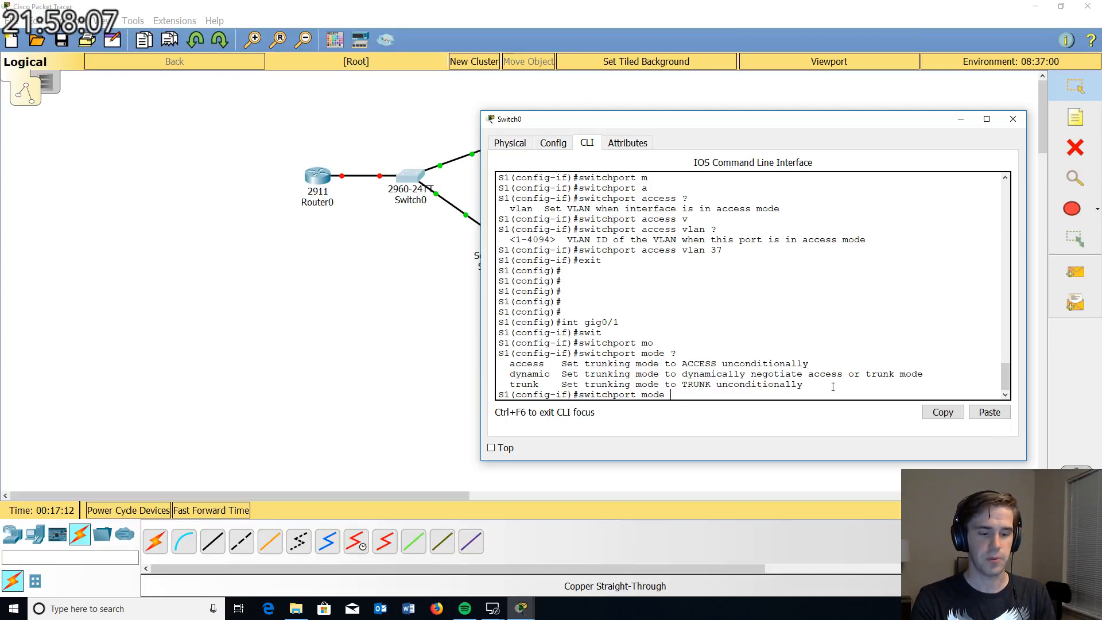
Step: Set interface gig0/1 to switchport mode trunk and return to global configuration mode
type("k")
key("Return")
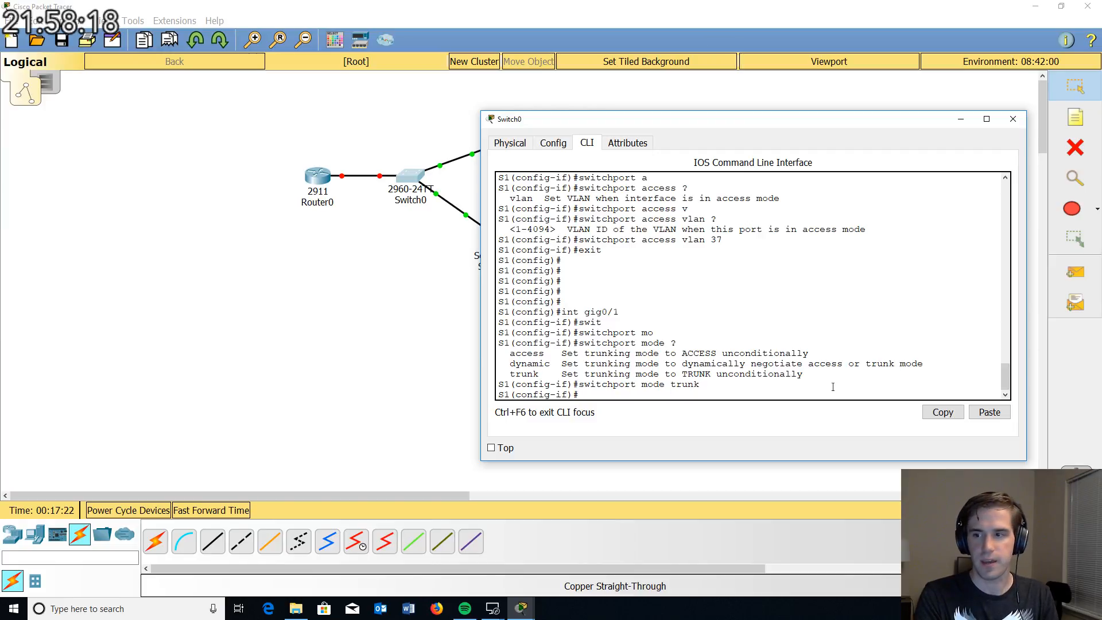
type("exit")
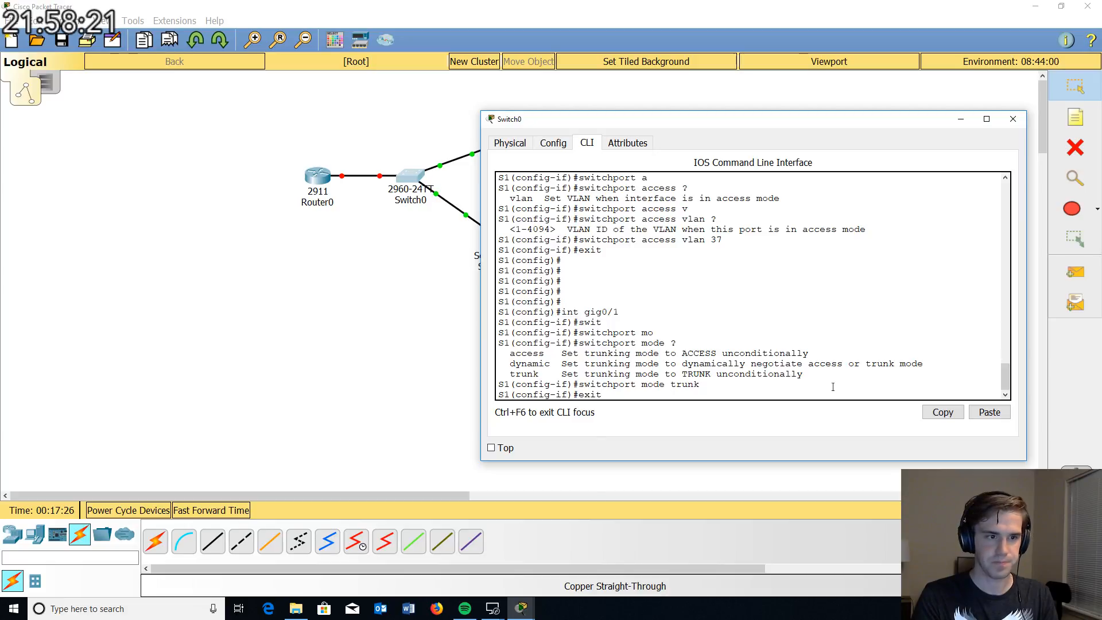
key("Return")
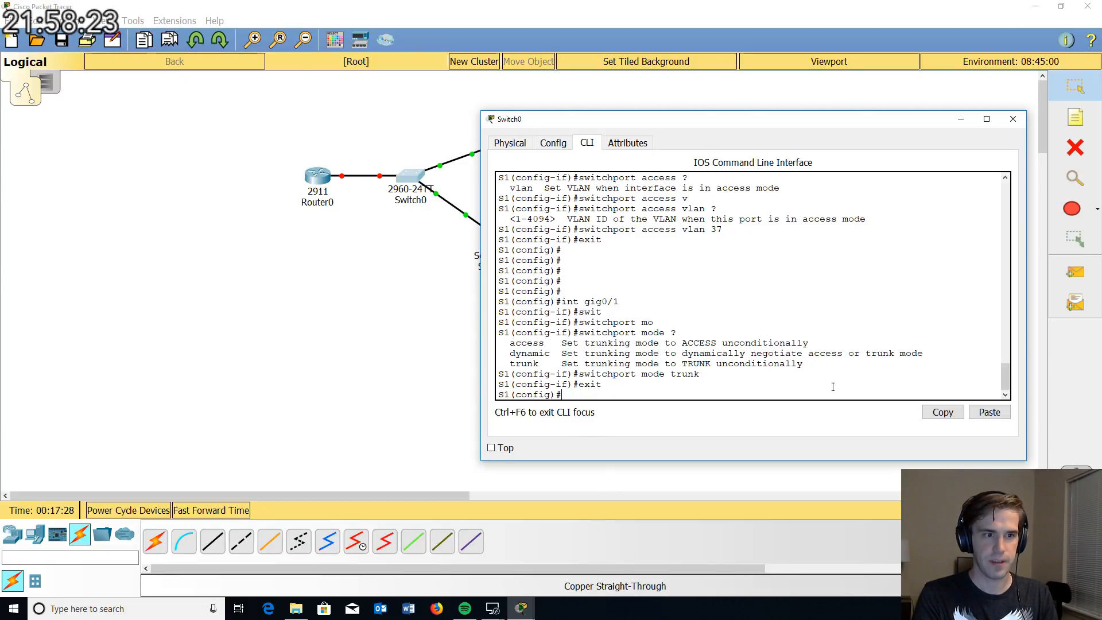
Step: Show the switchport details of gig0/1 from configuration mode with do sho int gig0/1 switchport
type("do sh")
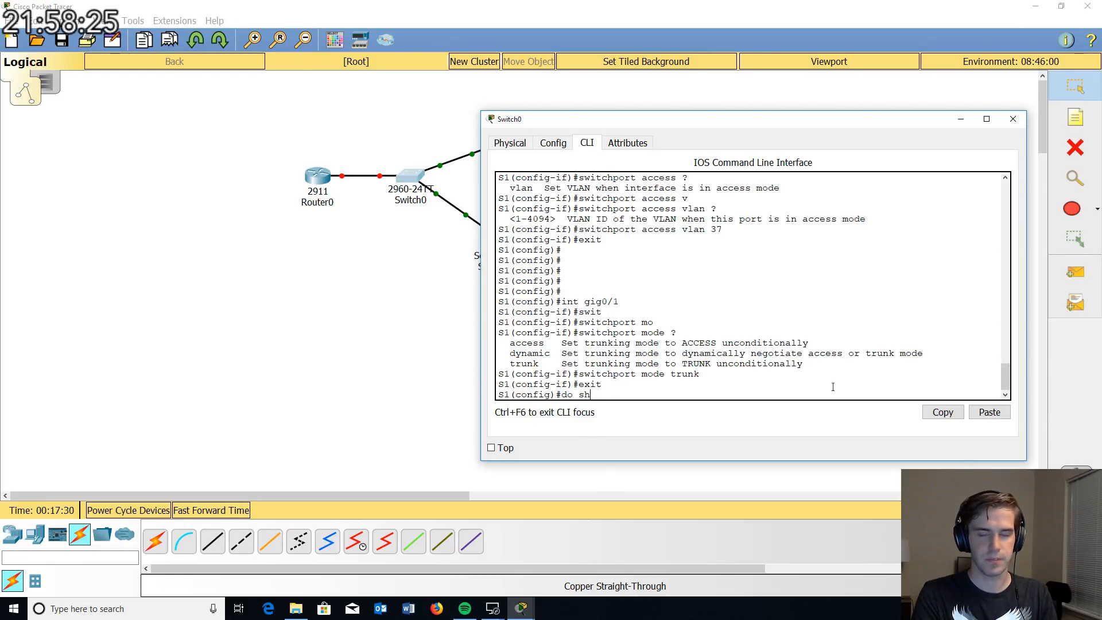
type("o int")
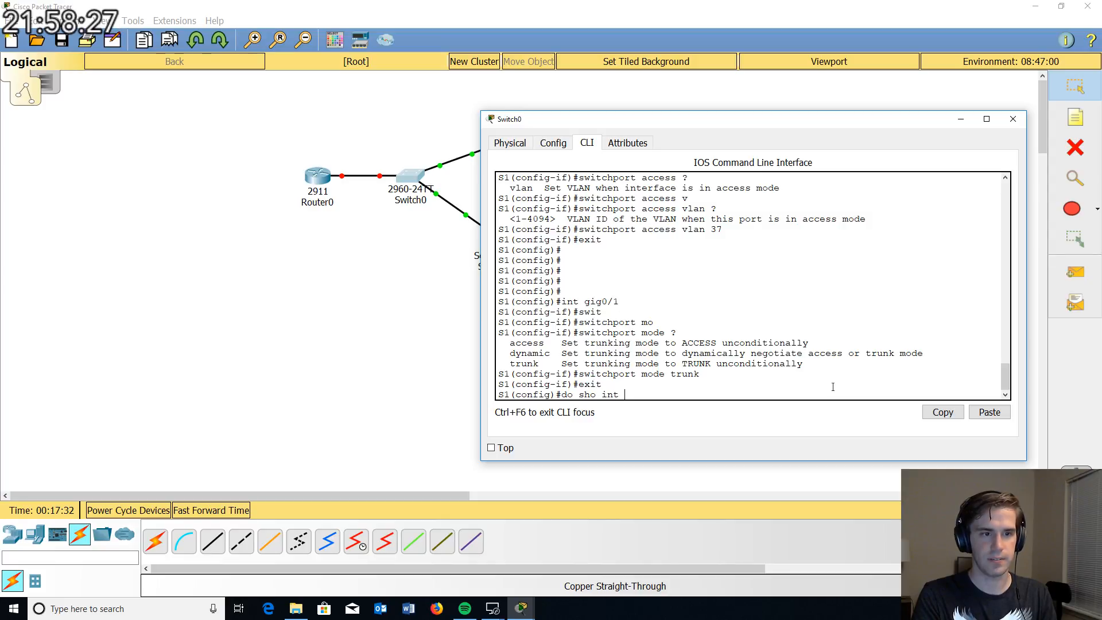
type(" gig-0")
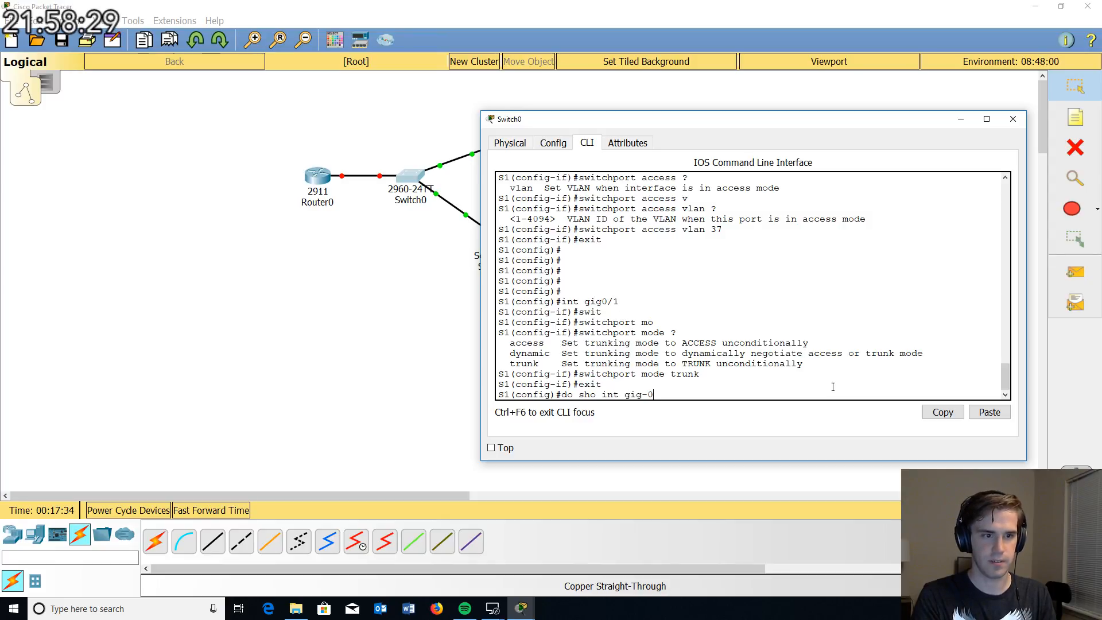
key("BackSpace")
key("BackSpace")
type("0/")
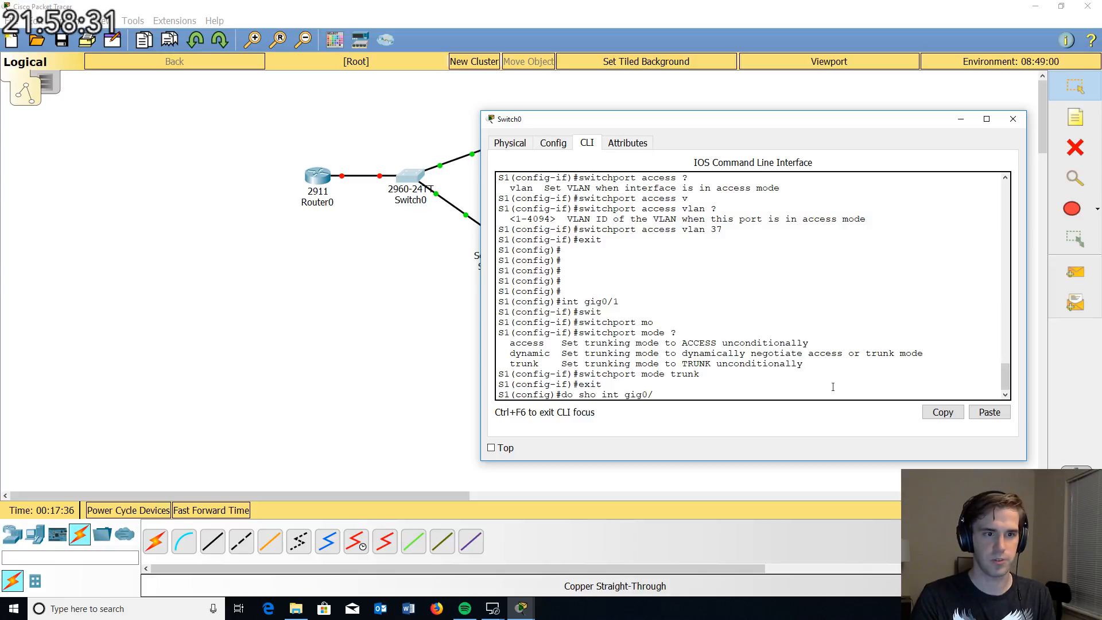
type("1")
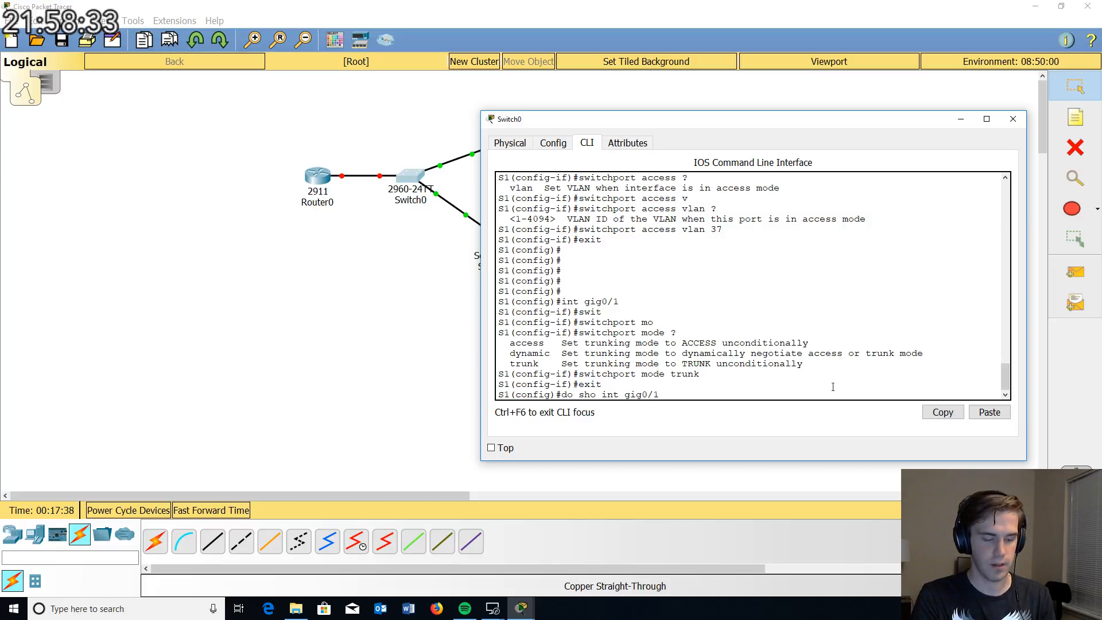
type(" swit")
key("Tab")
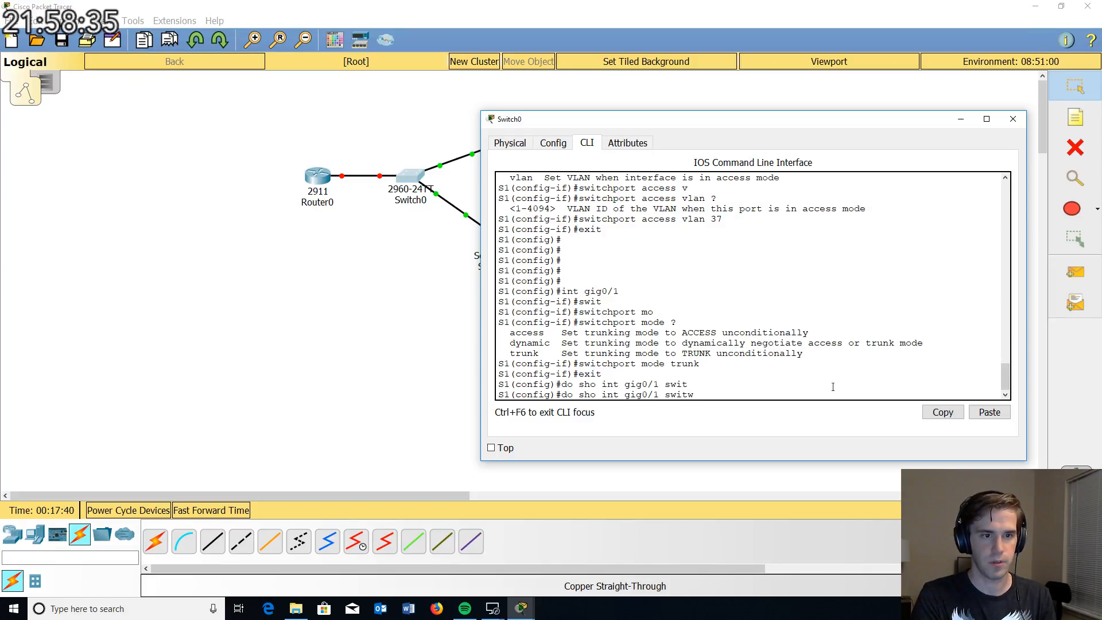
type("chport")
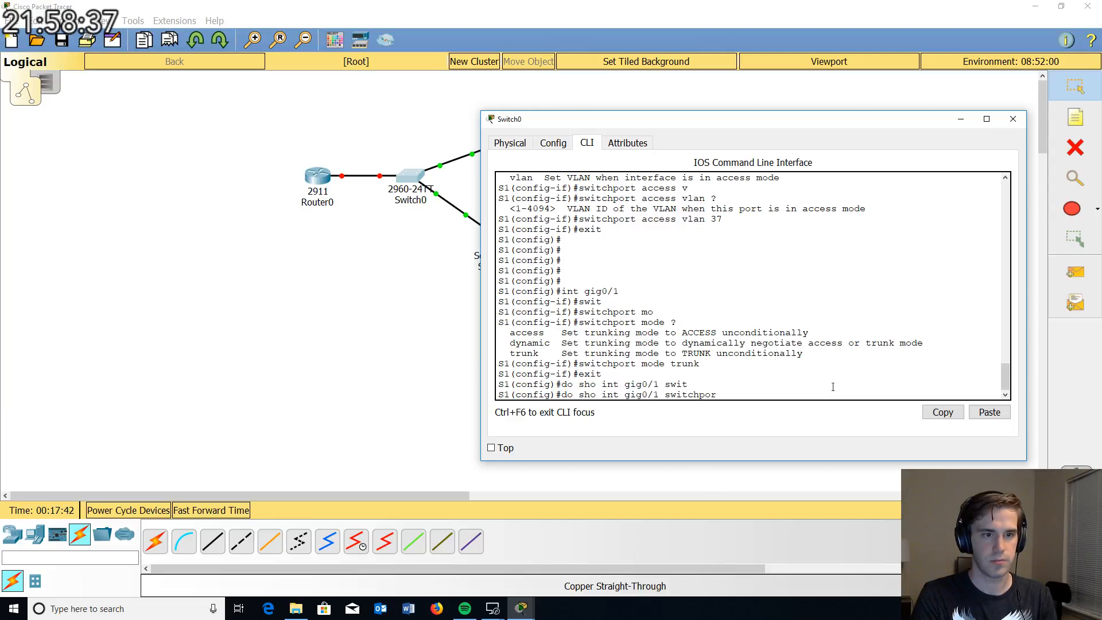
key("Return")
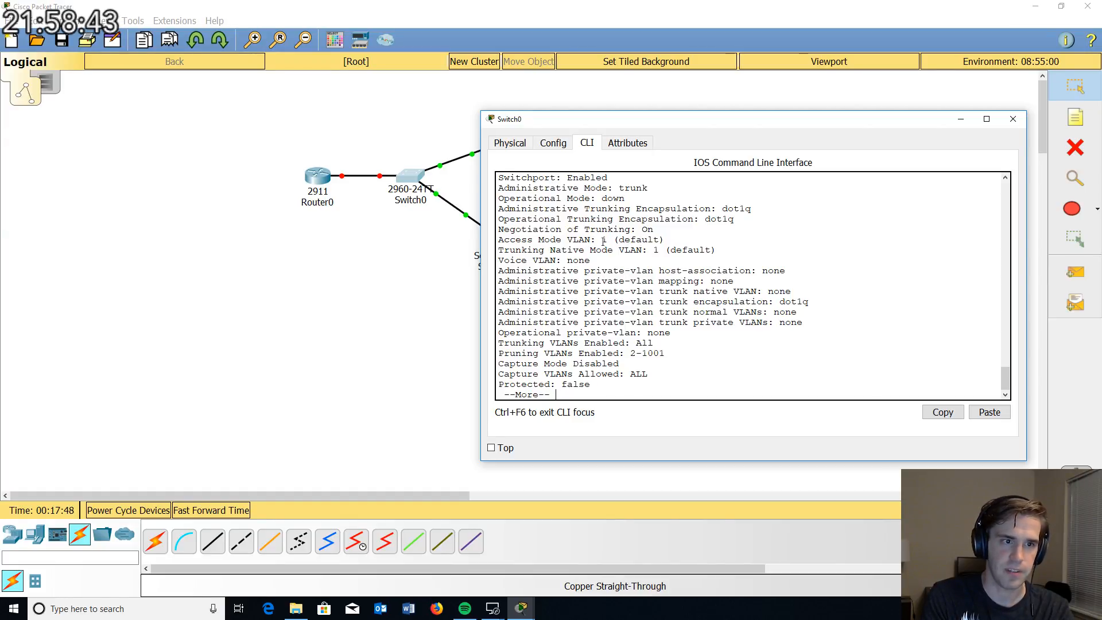
Step: Examine the access VLAN, administrative mode, operational mode and administrative trunking encapsulation in the gig0/1 switchport output
left_click_drag(601, 240, 666, 240)
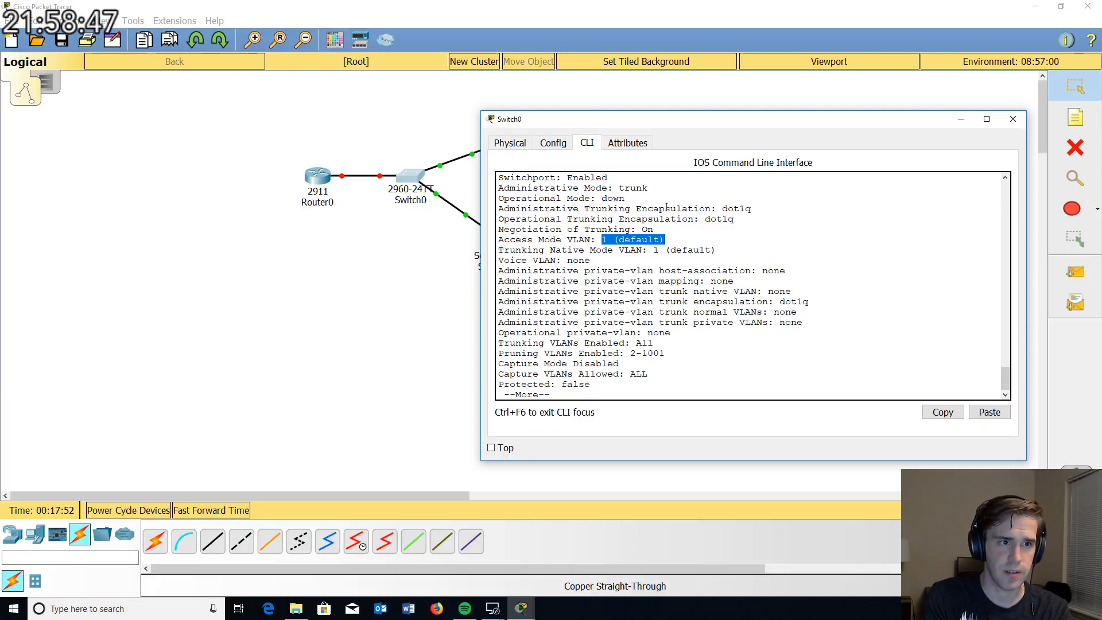
scroll(652, 217, "up", 1)
double_click(633, 223)
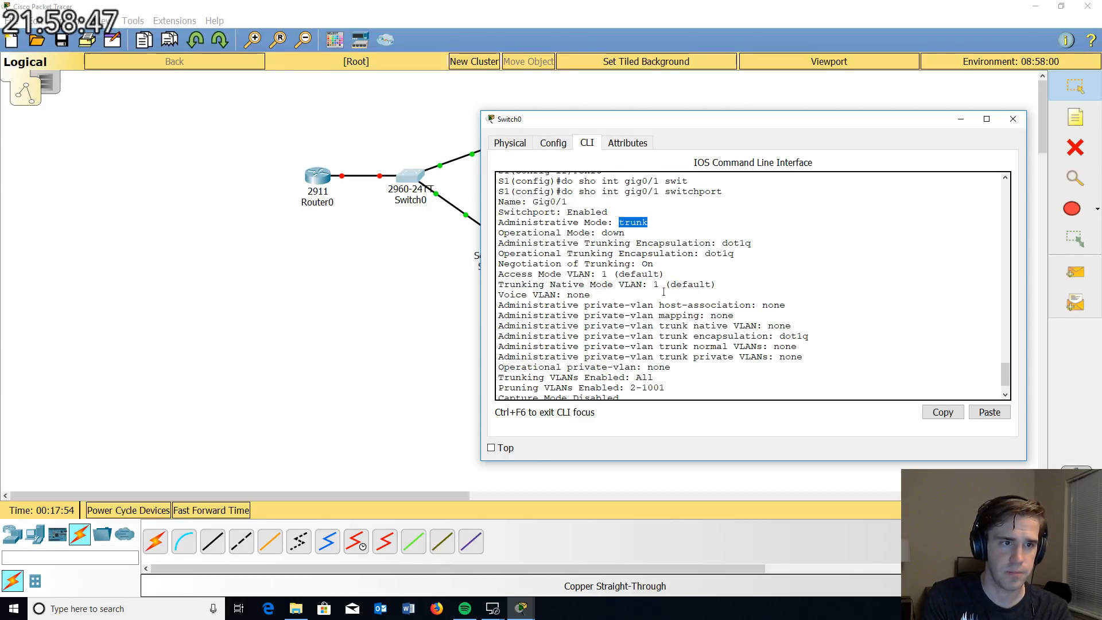
left_click_drag(625, 233, 498, 233)
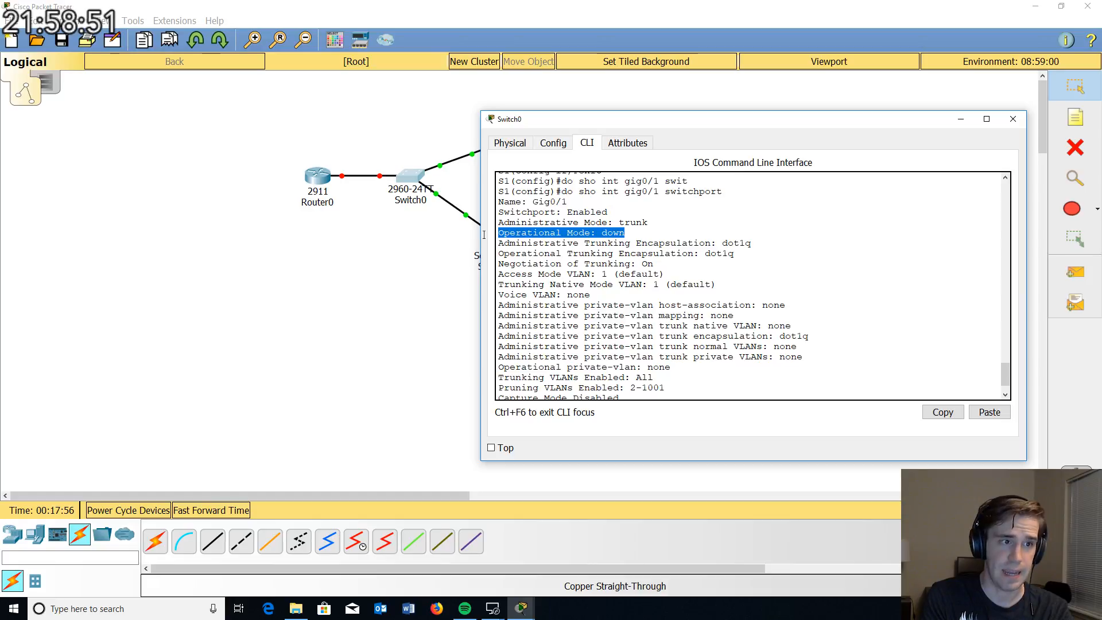
left_click_drag(752, 243, 719, 246)
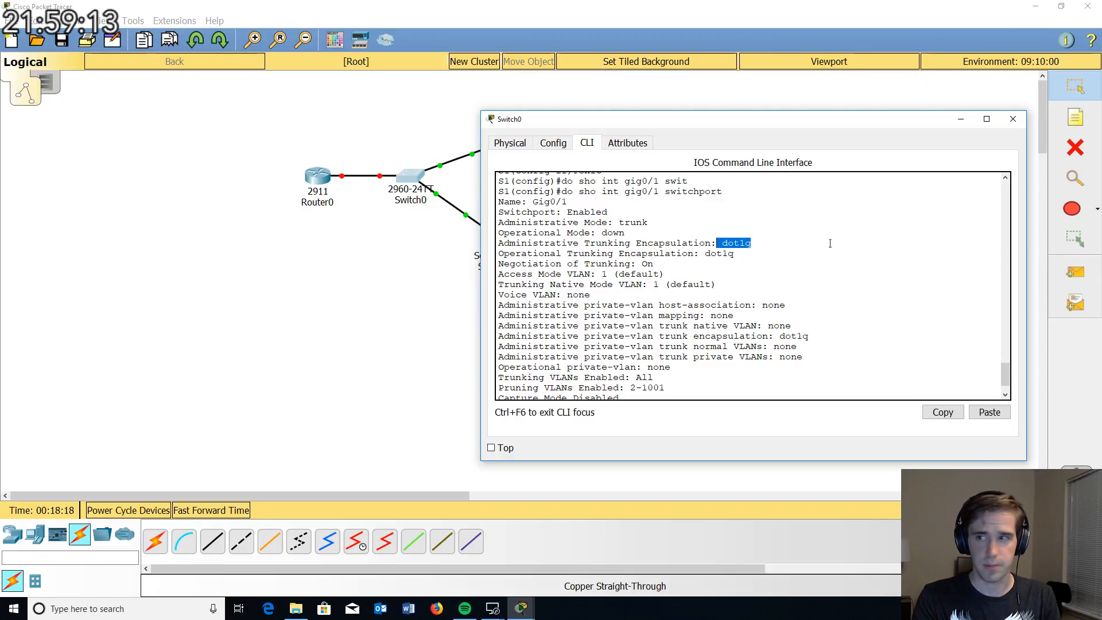
Step: Page through the rest of the gig0/1 switchport output and exit the switch's global configuration mode
left_click(941, 413)
left_click(779, 342)
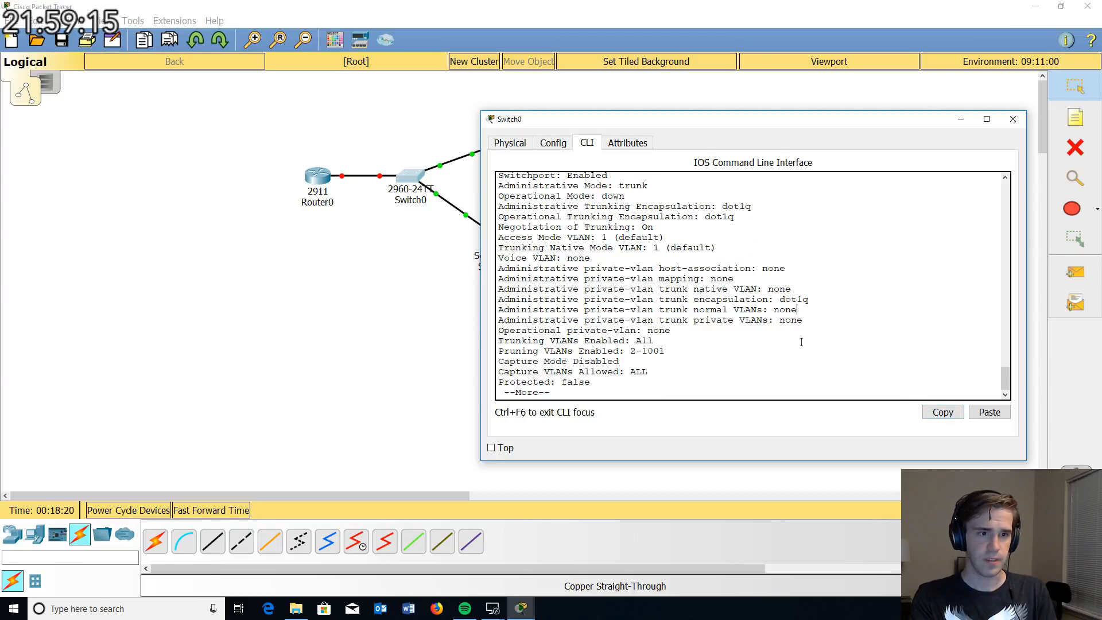
key("space")
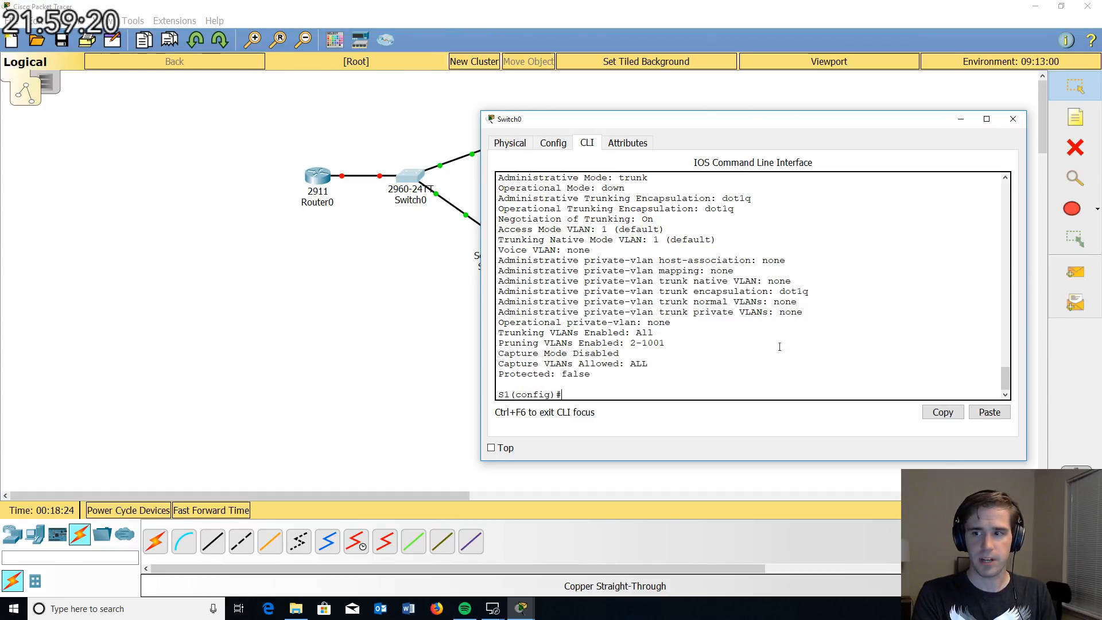
type("exit")
key("Return")
key("Return")
key("Return")
key("Return")
key("Return")
key("Return")
key("Return")
key("Return")
key("Return")
key("Return")
key("Return")
key("Return")
key("Return")
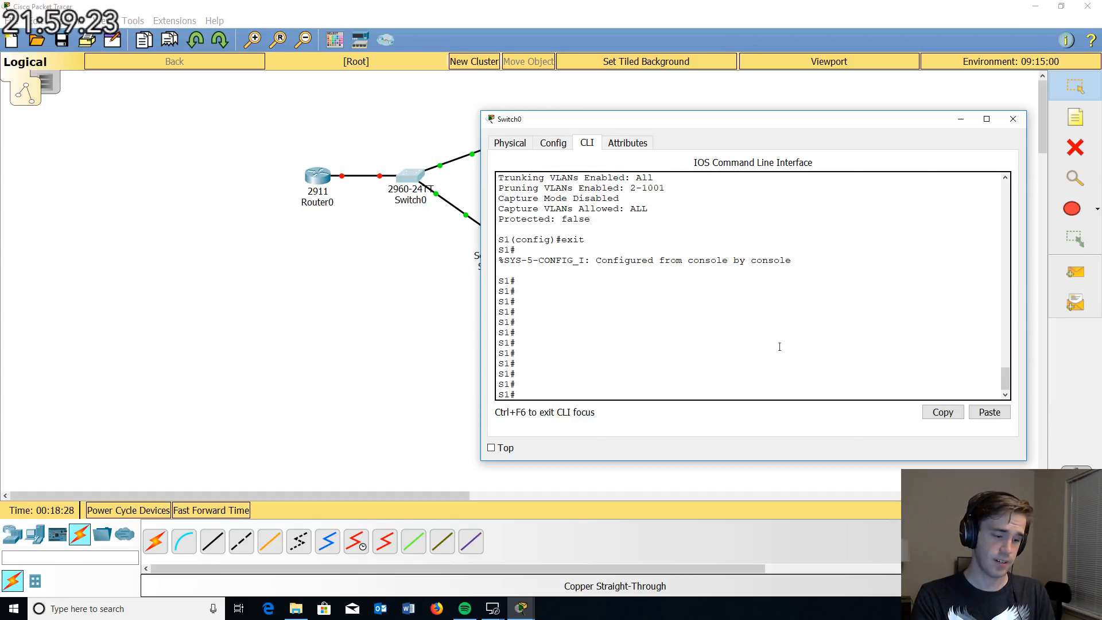
Step: Save the switch's running configuration with wr and close the Switch0 window
type("wp")
key("Return")
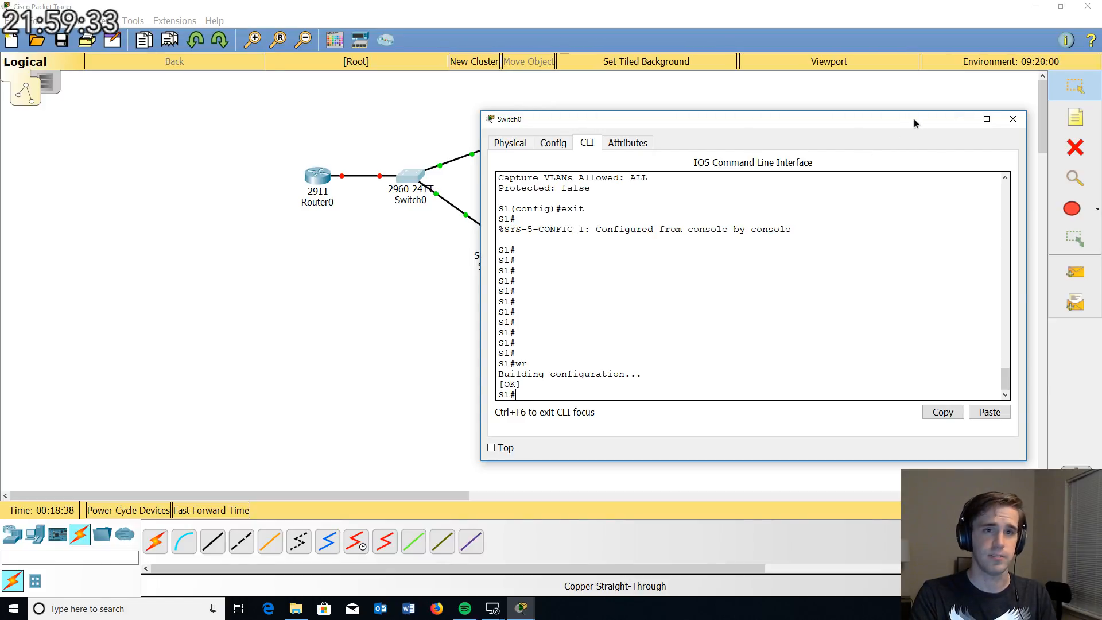
left_click(1013, 119)
Step: Open the command line of the 2911 router, then enlarge and reposition its window for easier reading
left_click(326, 182)
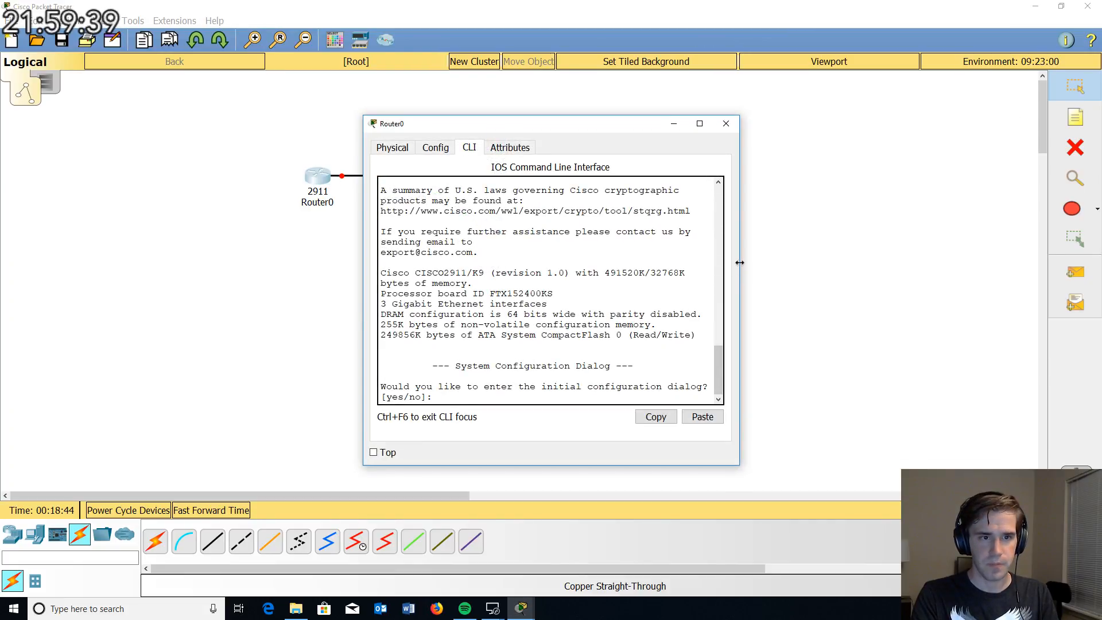
left_click_drag(740, 263, 936, 263)
left_click_drag(760, 133, 521, 94)
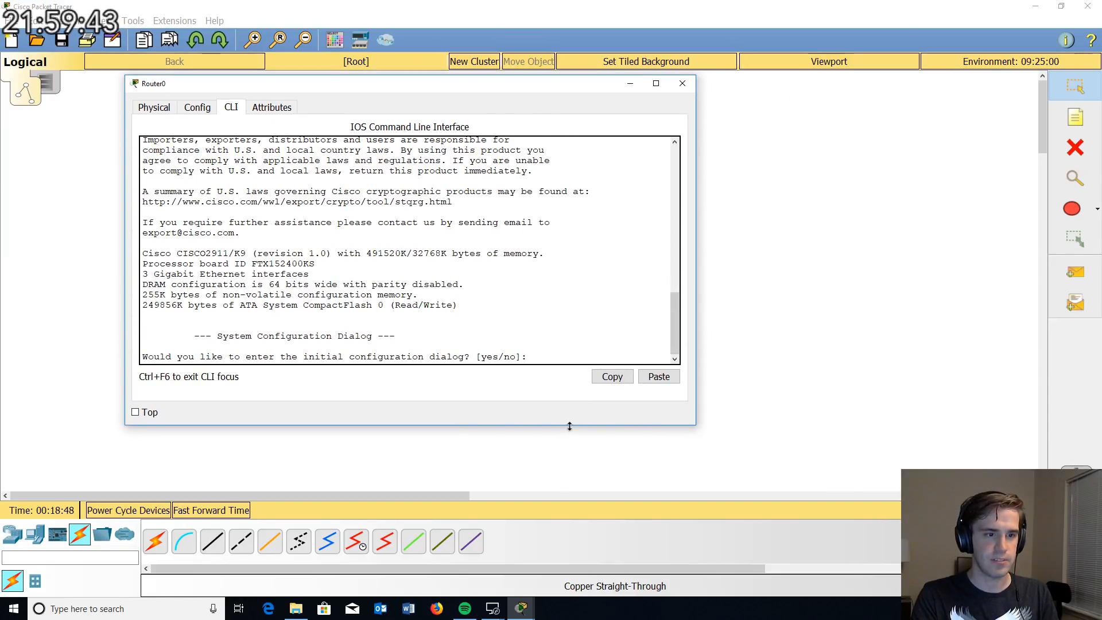
left_click_drag(569, 426, 569, 464)
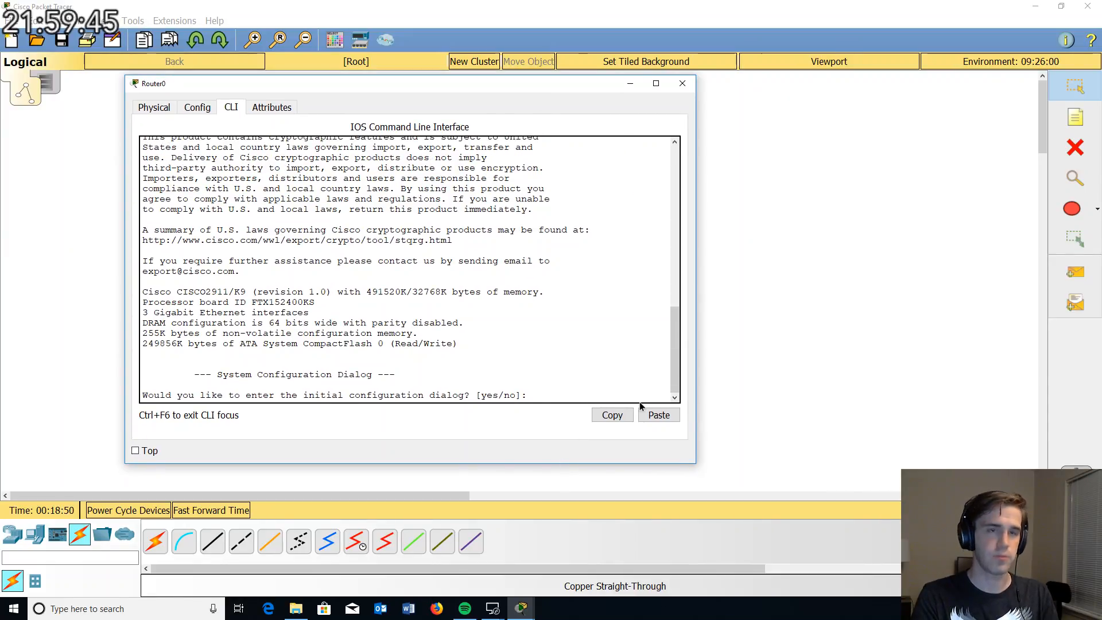
Step: Answer no to the router's initial configuration dialog and enter global configuration mode with en and config t
type("no")
key("Return")
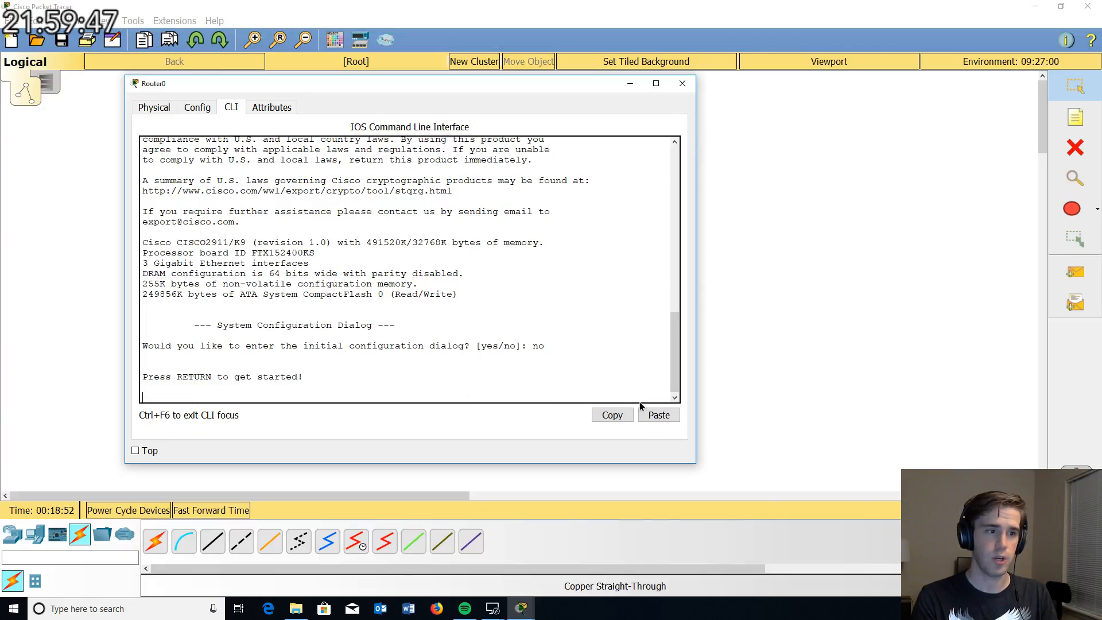
key("Return")
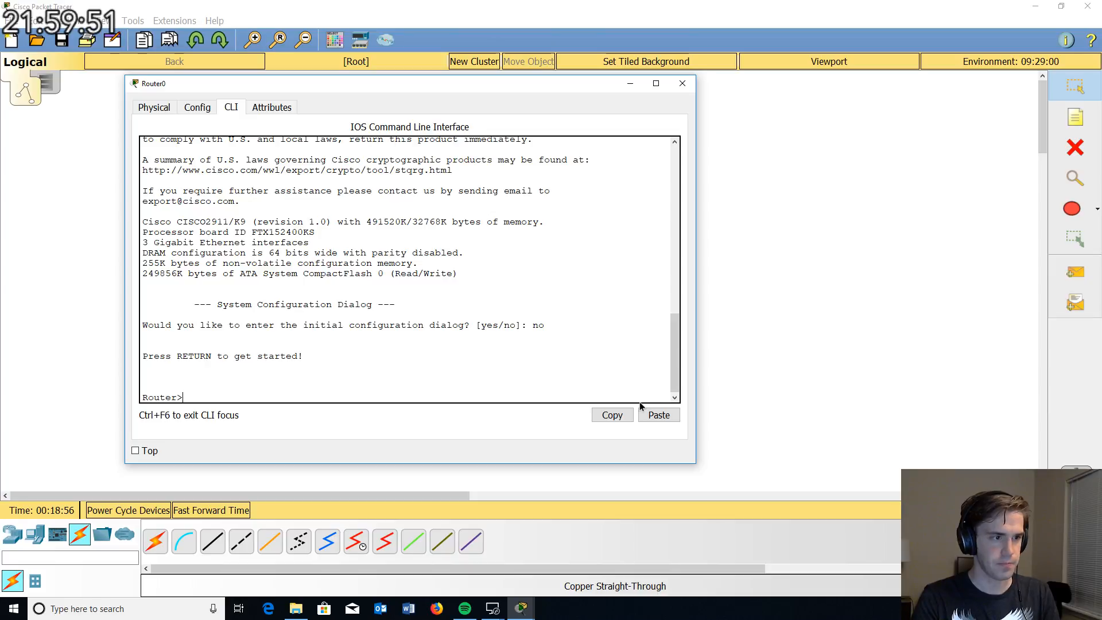
type("en")
key("Return")
type("j")
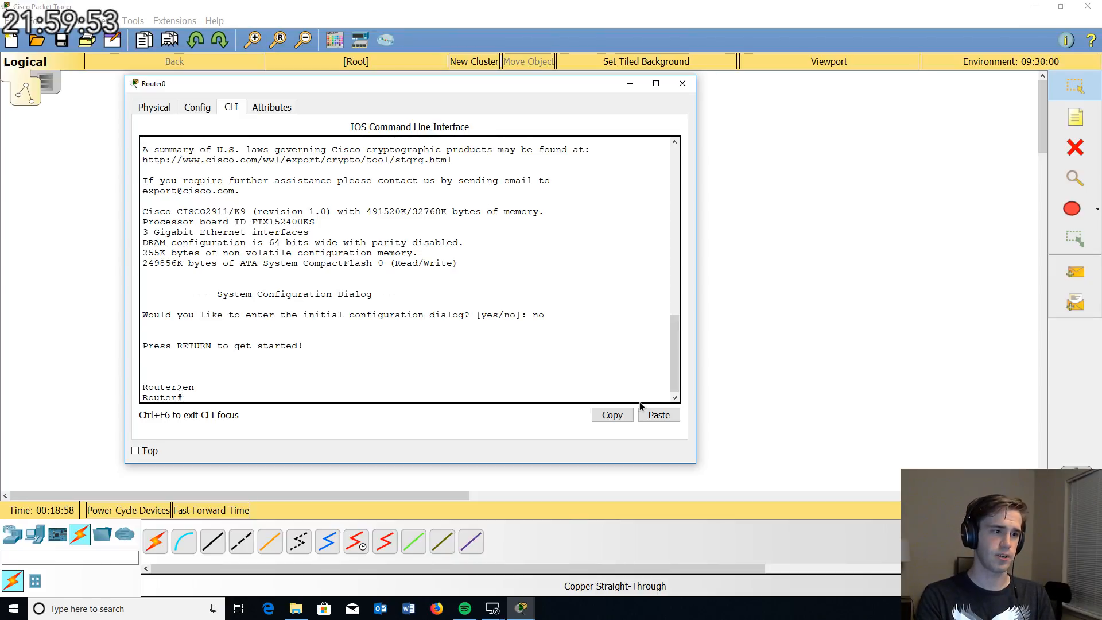
type("confi")
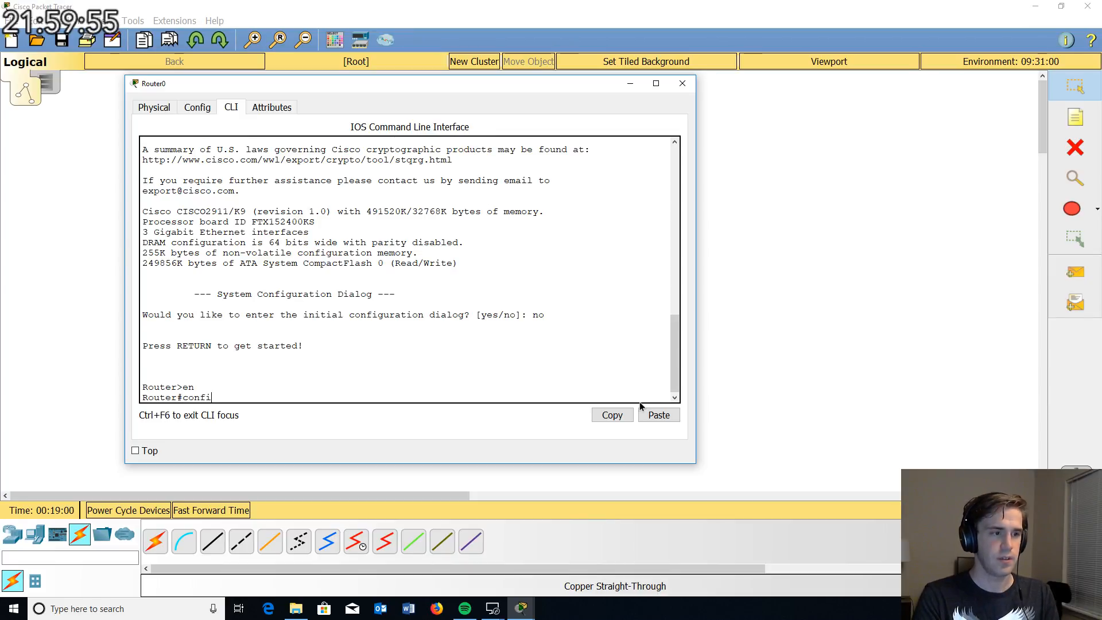
type("g t")
key("Return")
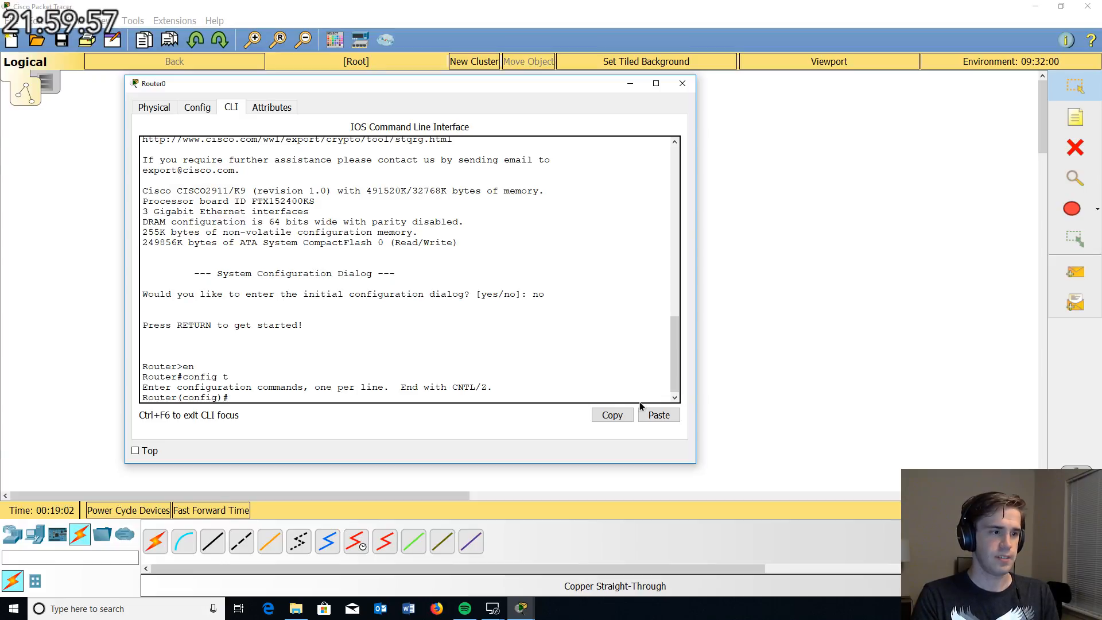
Step: Set the router's hostname to R1 and add blank prompt lines below the command
type("hostname R")
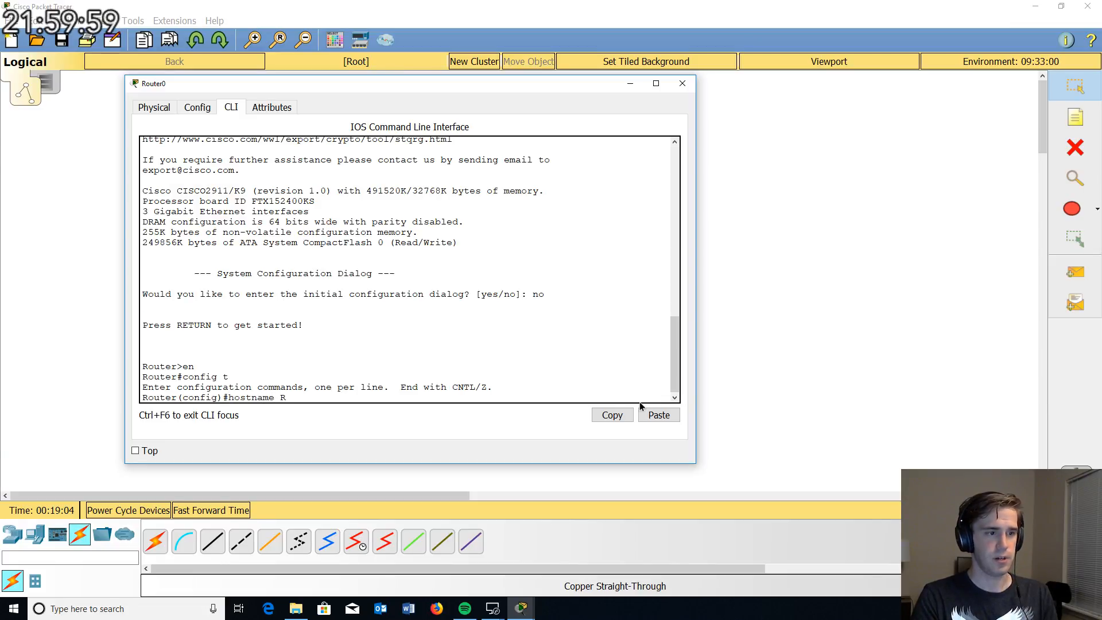
type("1")
key("Return")
key("Return")
key("Return")
key("Return")
key("Return")
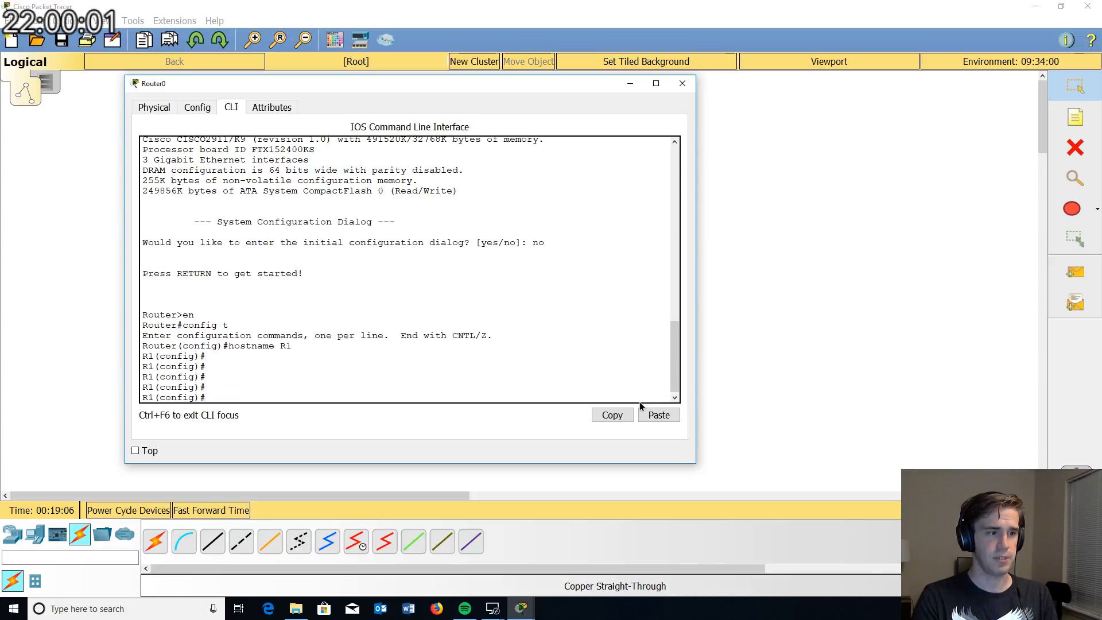
key("Return")
key("Return")
key("Return")
key("Return")
key("Return")
key("Return")
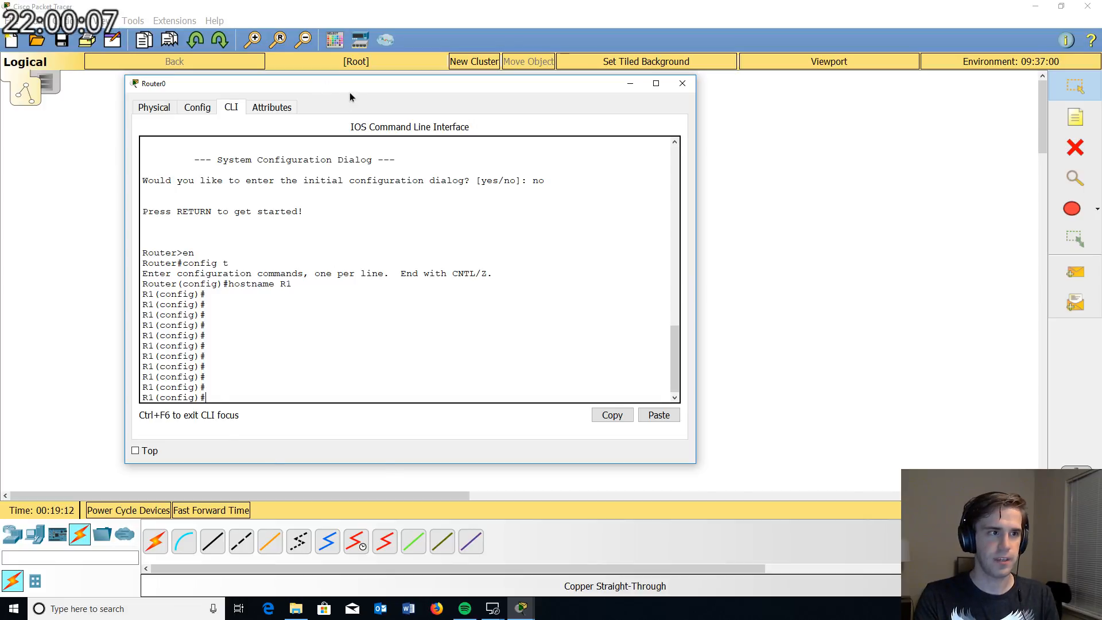
Step: Move the router window clear of the router and switch in the topology and enter configuration of interface gig0/1
left_click_drag(357, 86, 720, 83)
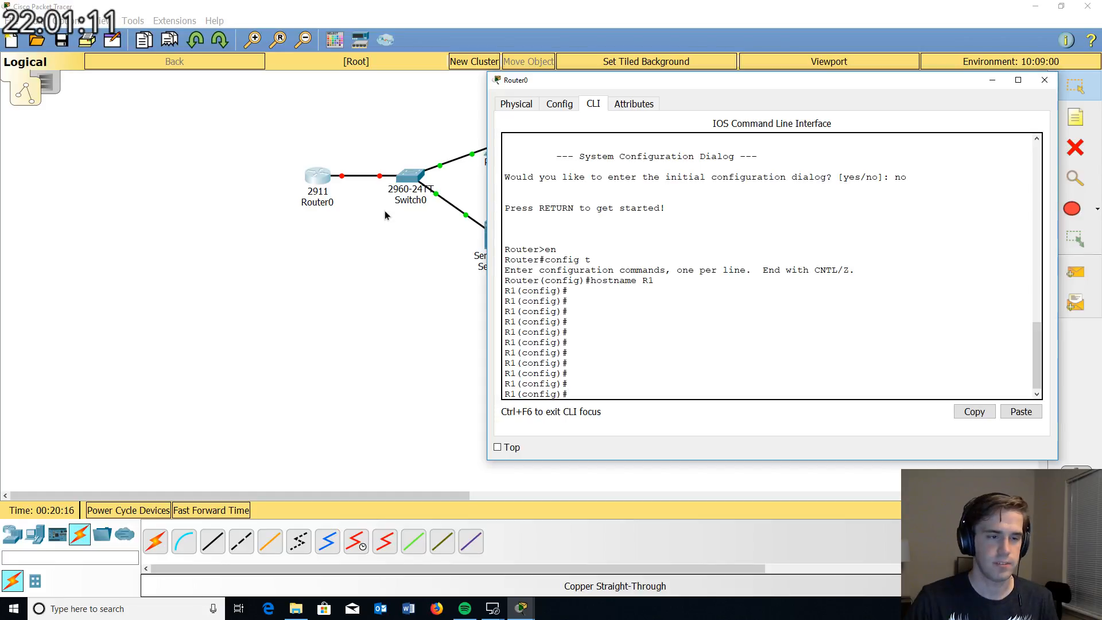
key("Return")
key("Return")
key("Return")
key("Return")
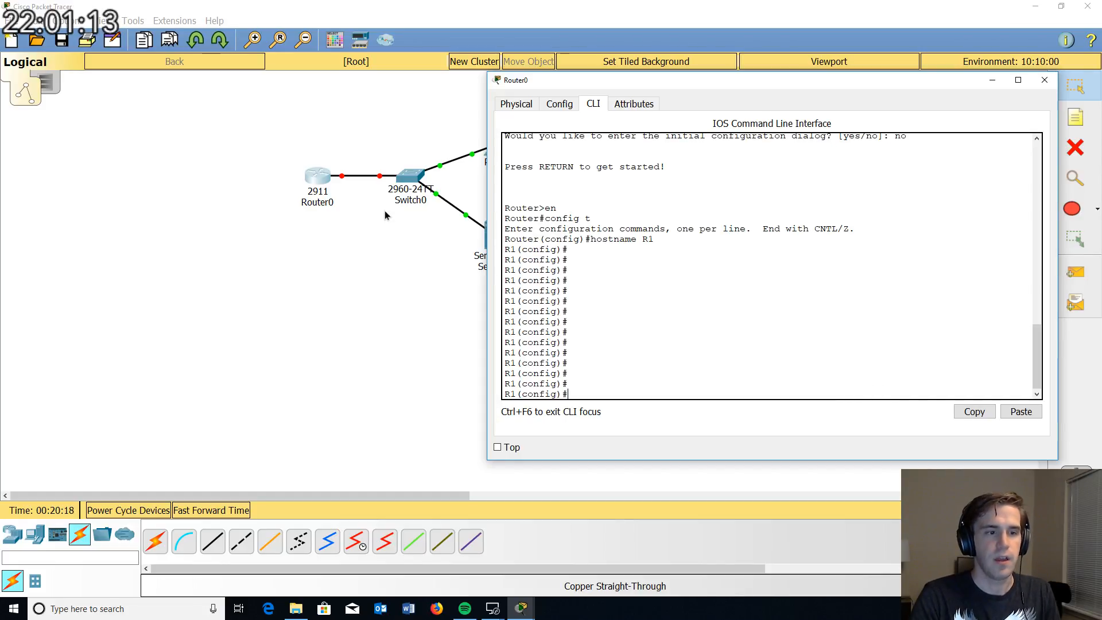
type("int")
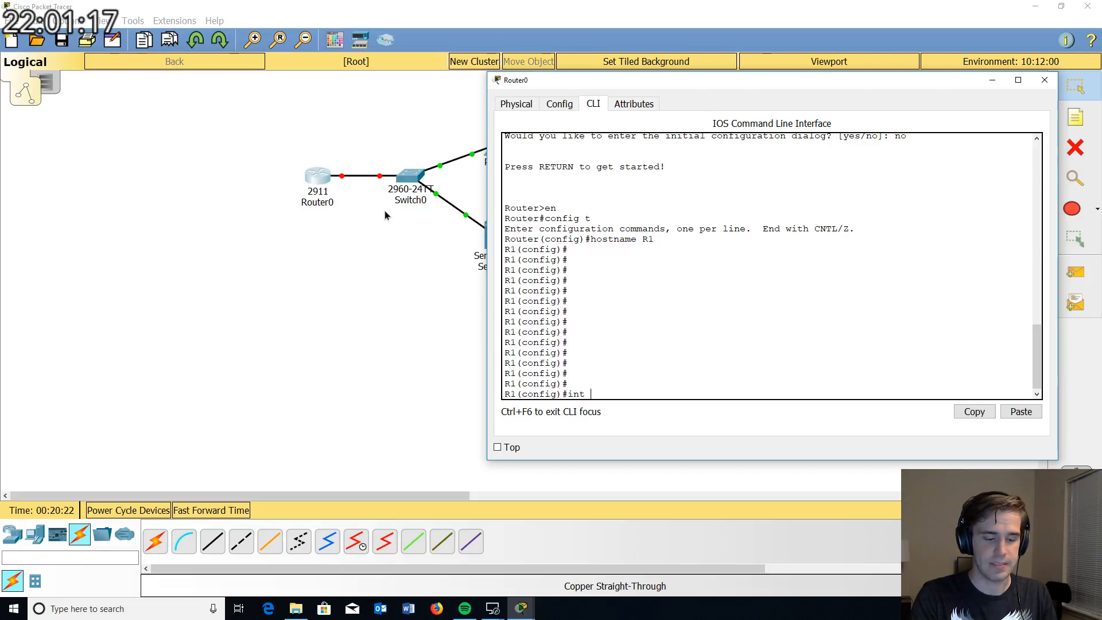
key("BackSpace")
key("BackSpace")
type("nt gig0/")
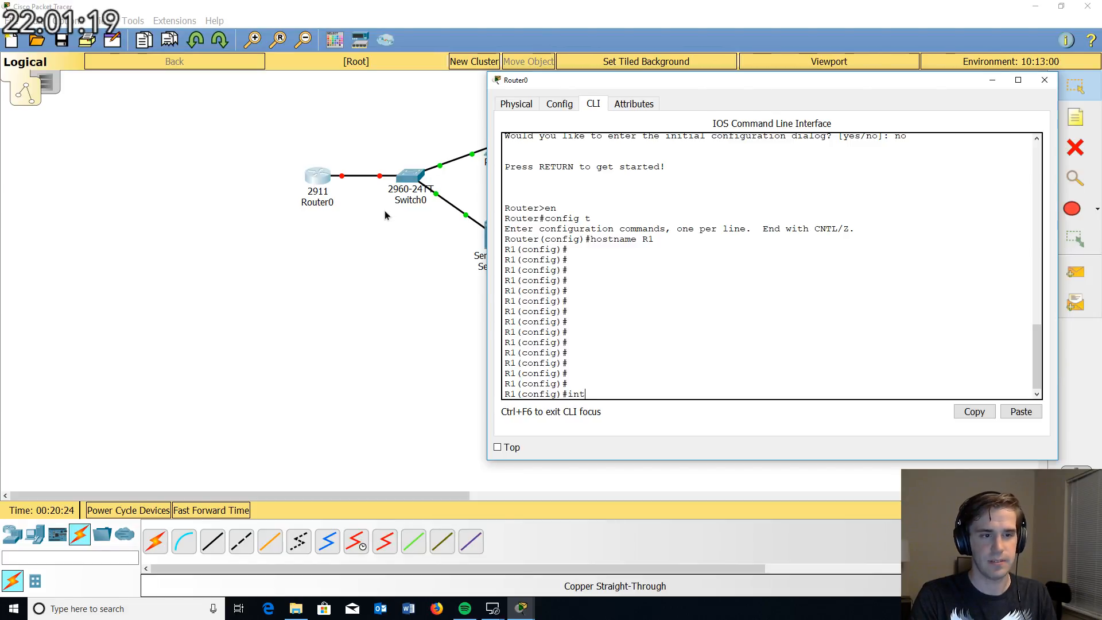
type("1")
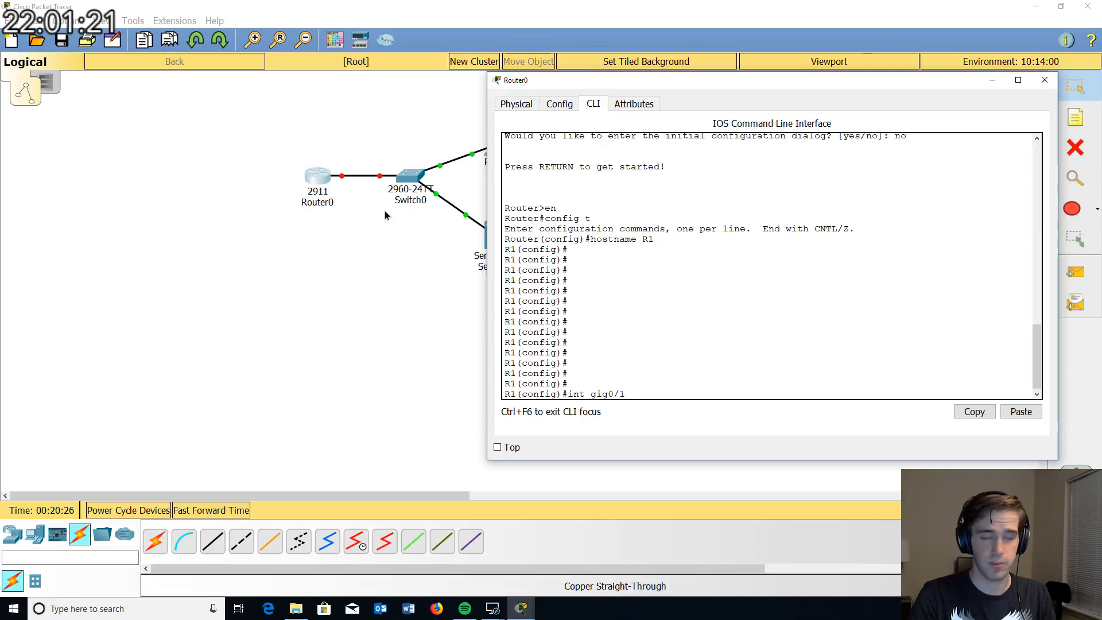
key("Return")
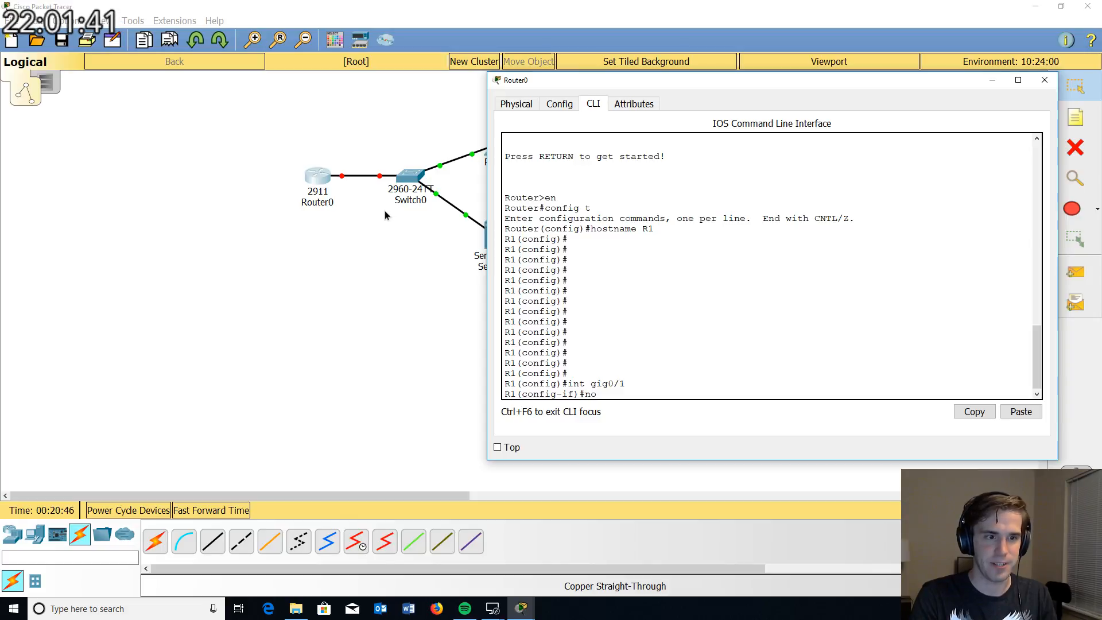
Step: Remove any IP address from the router's physical interface gig0/1 with no ip address
type("no ip a")
key("BackSpace")
key("BackSpace")
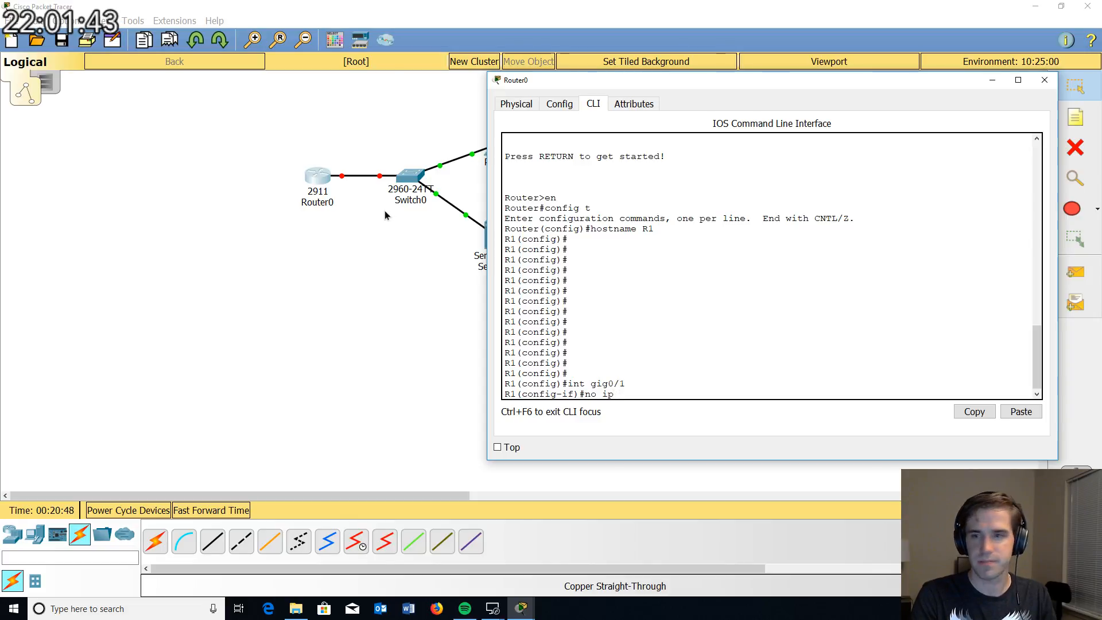
type("address")
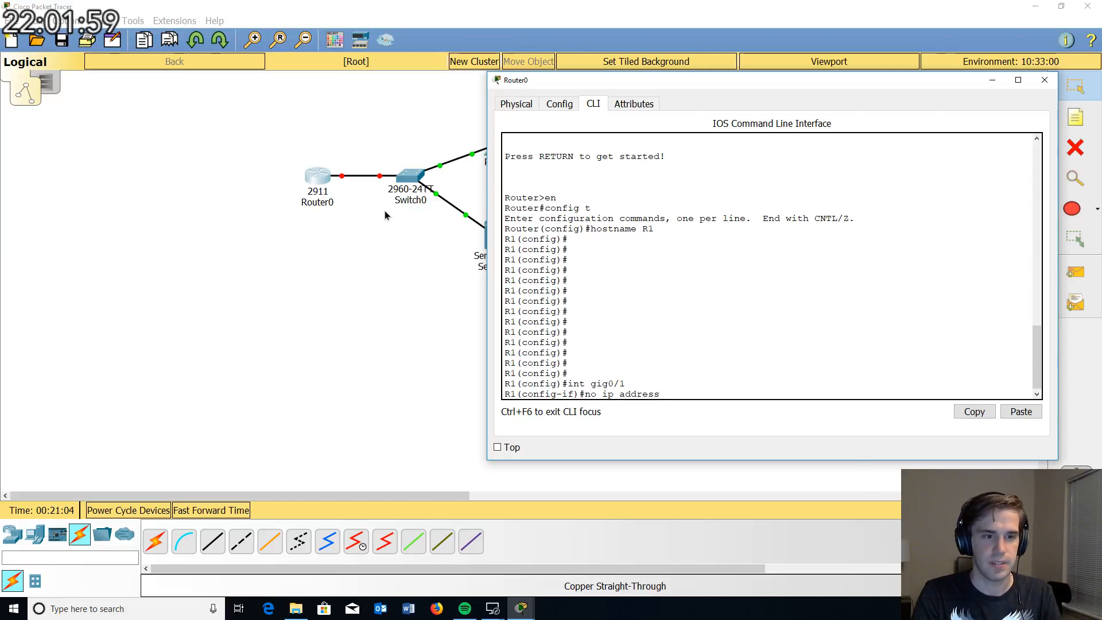
key("Return")
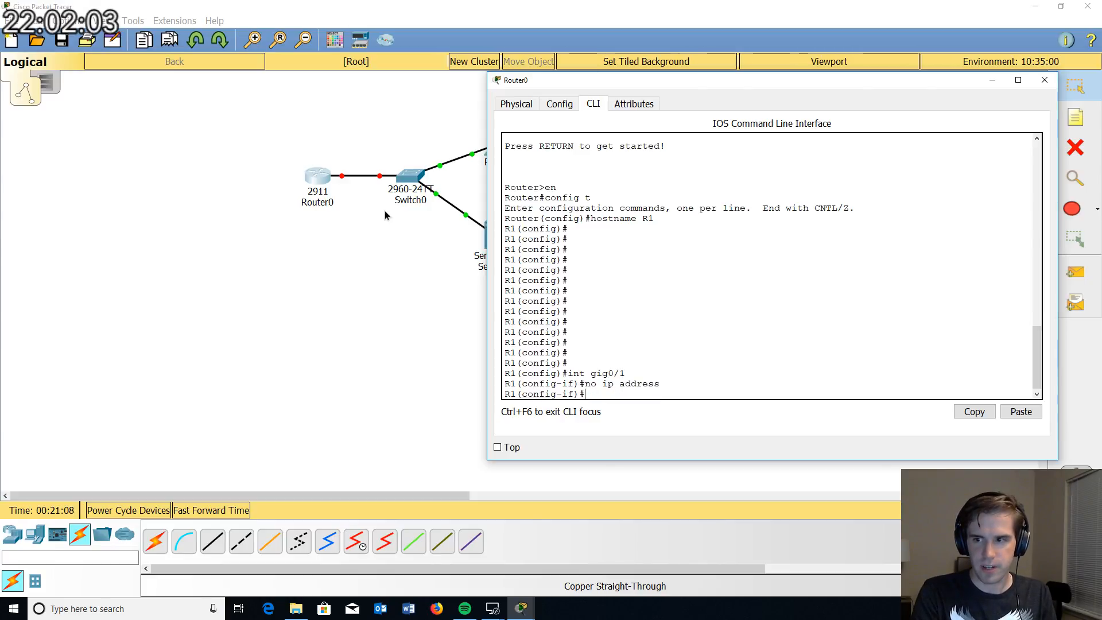
Step: Enable the router's interface gig0/1 with no shut, highlight its link state message and return to a clean prompt
type("no")
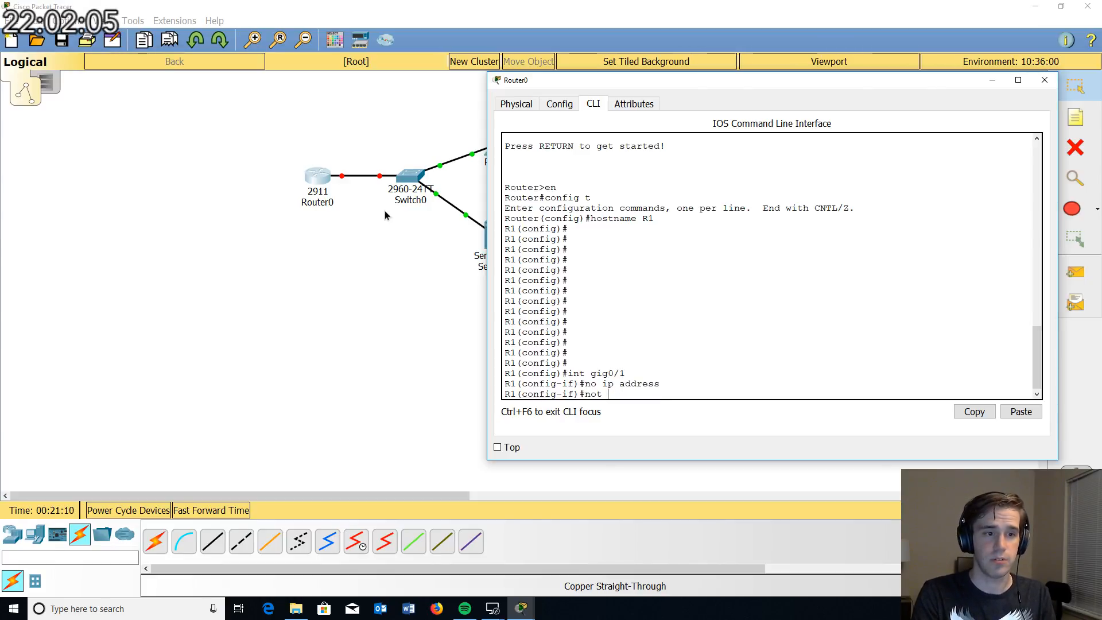
type(" shut")
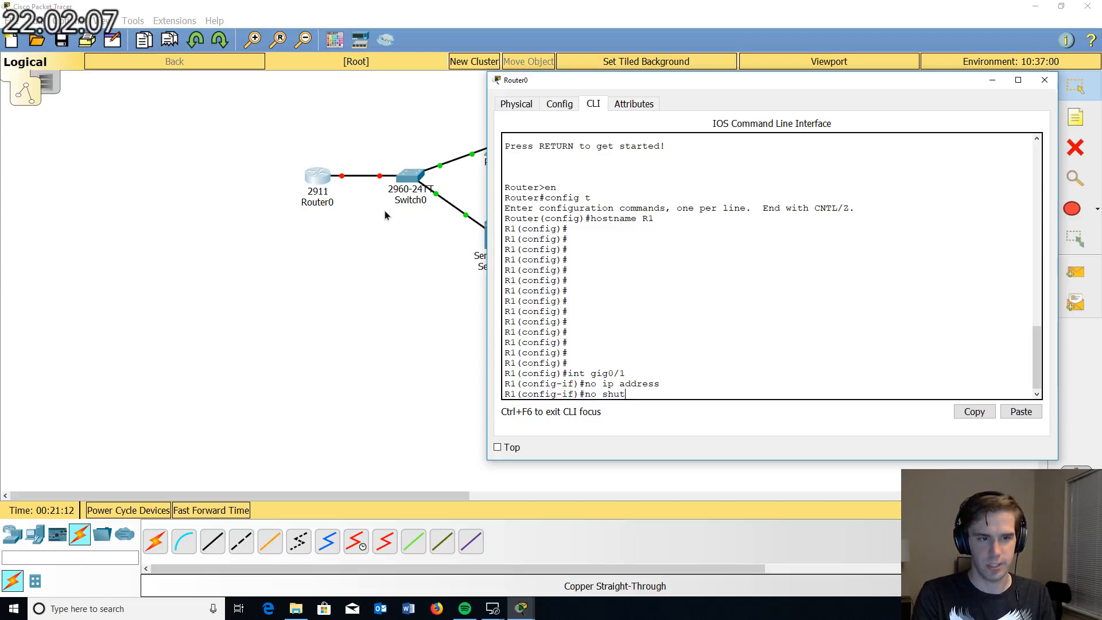
key("Return")
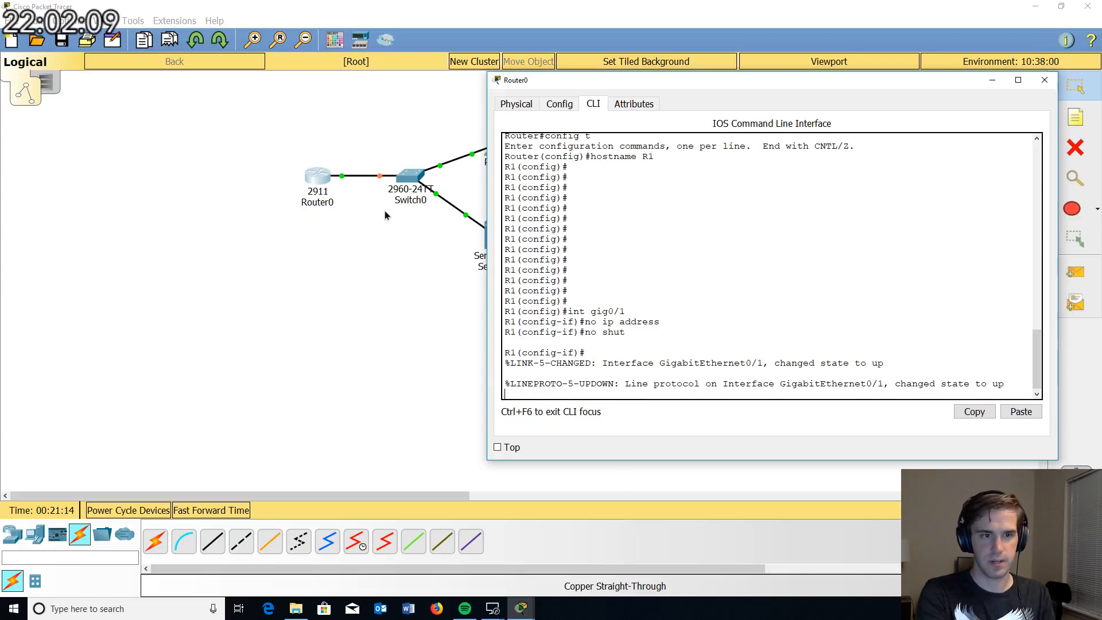
left_click_drag(511, 363, 918, 367)
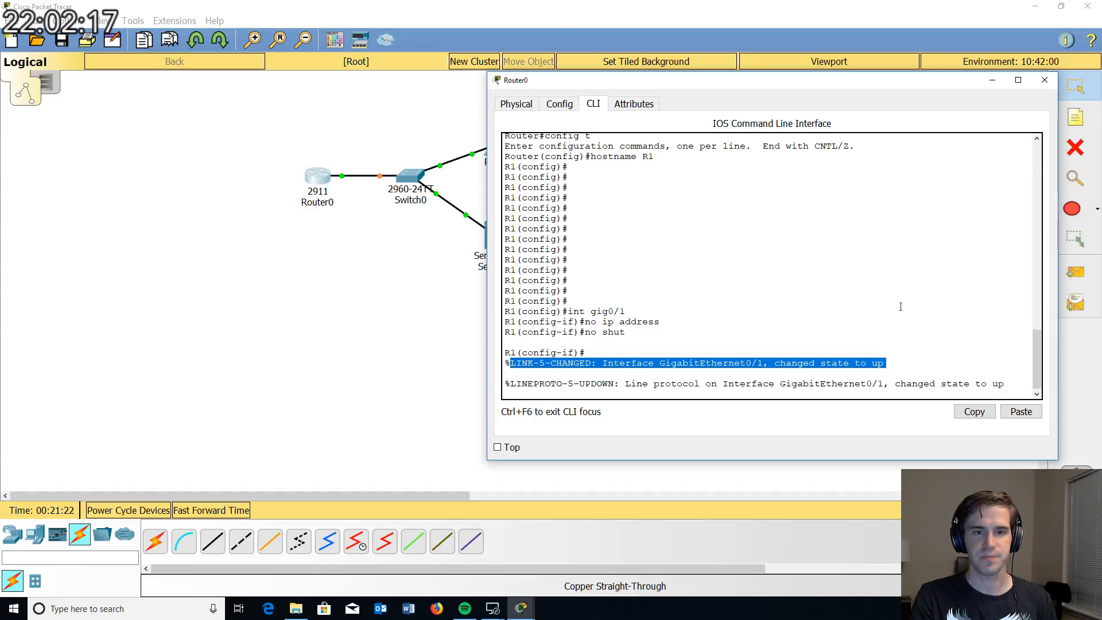
left_click(911, 346)
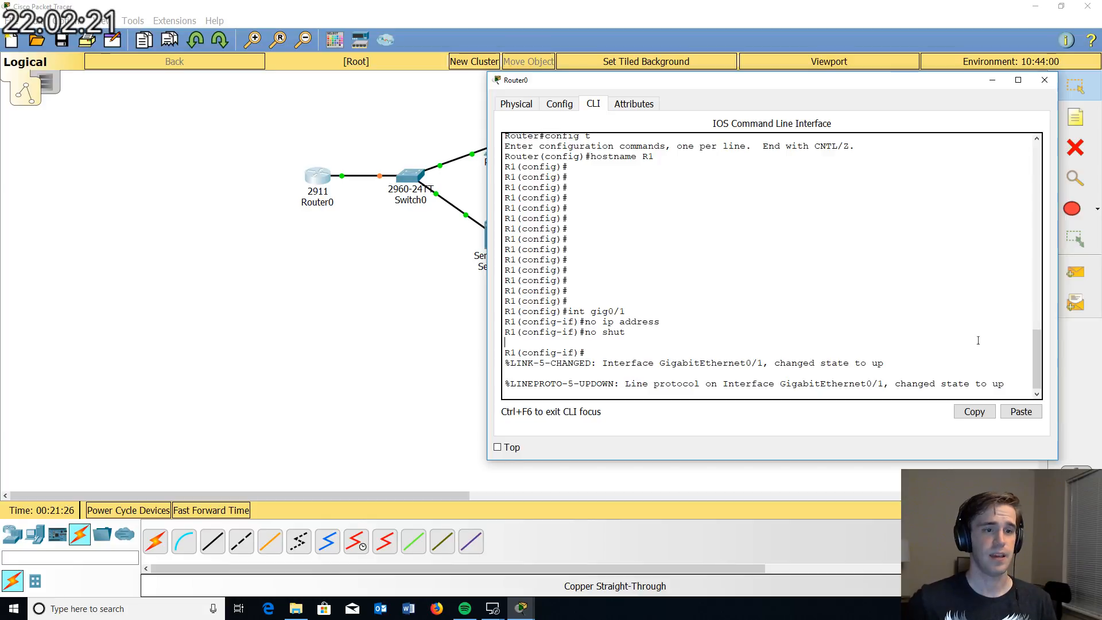
key("Return")
key("Return")
key("Return")
key("Return")
key("Return")
key("Return")
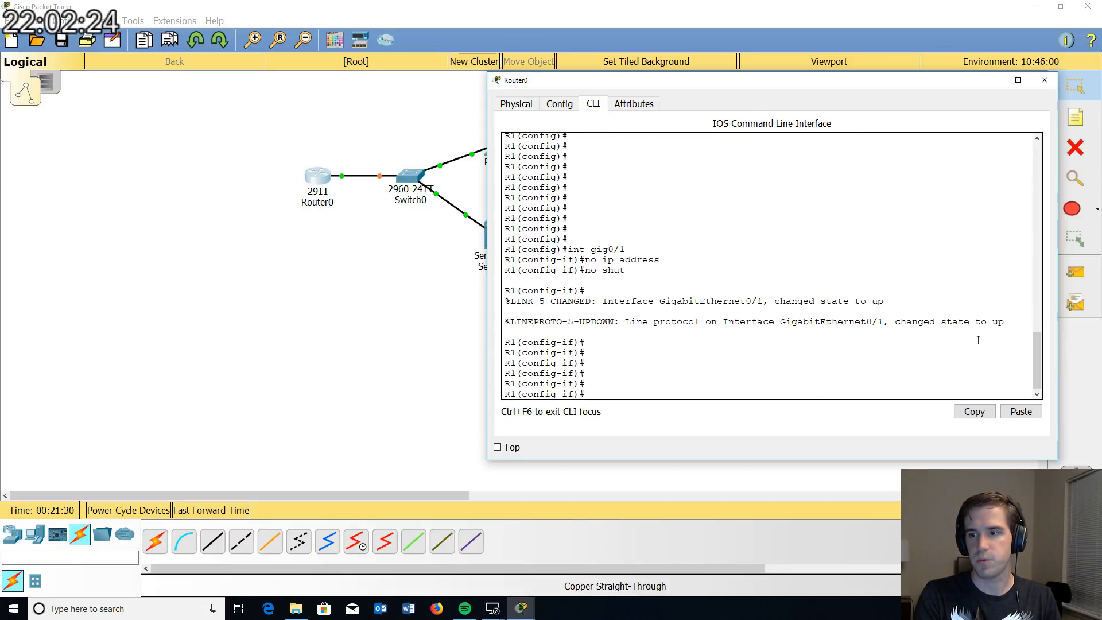
Step: Leave the interface configuration of gig0/1 and create subinterface gig0/1.10 for VLAN 10
type("exit")
key("Return")
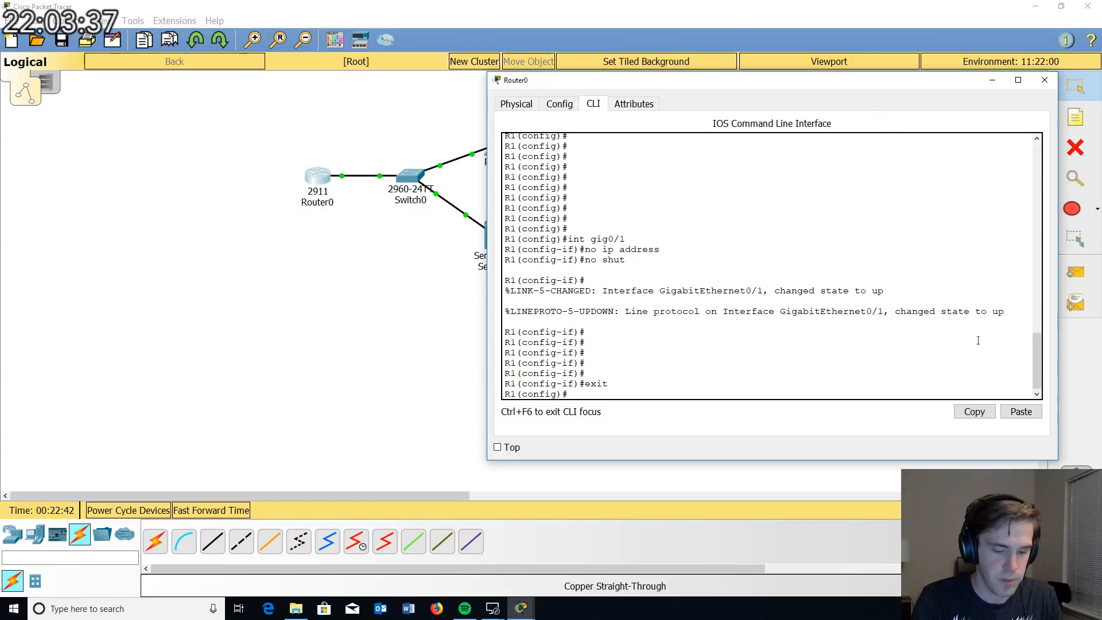
type("int")
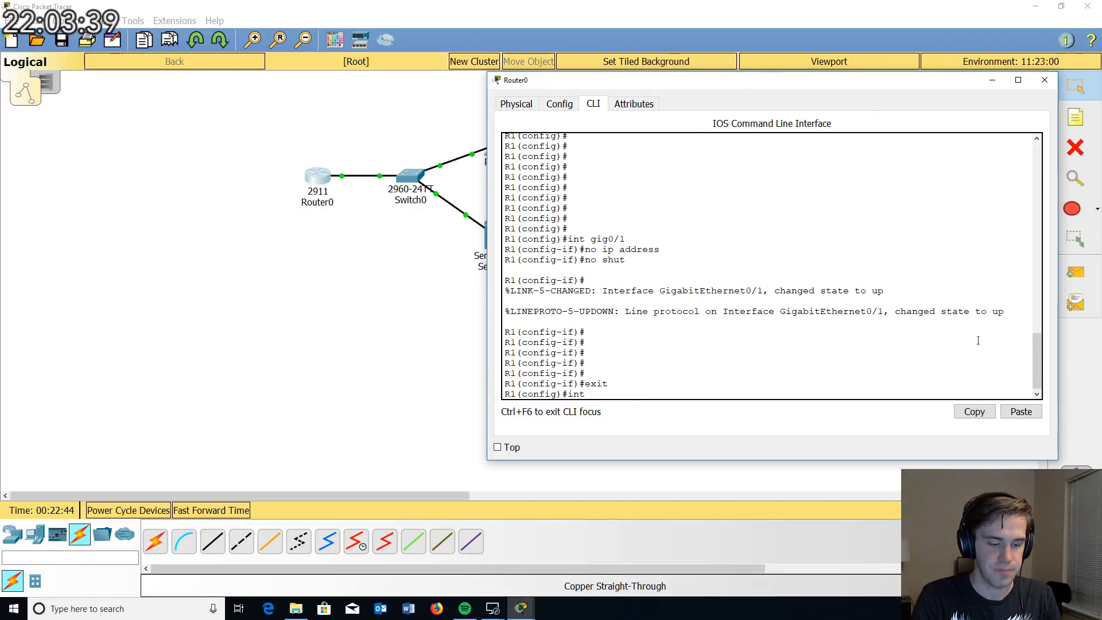
type(" gig0/")
type("1.")
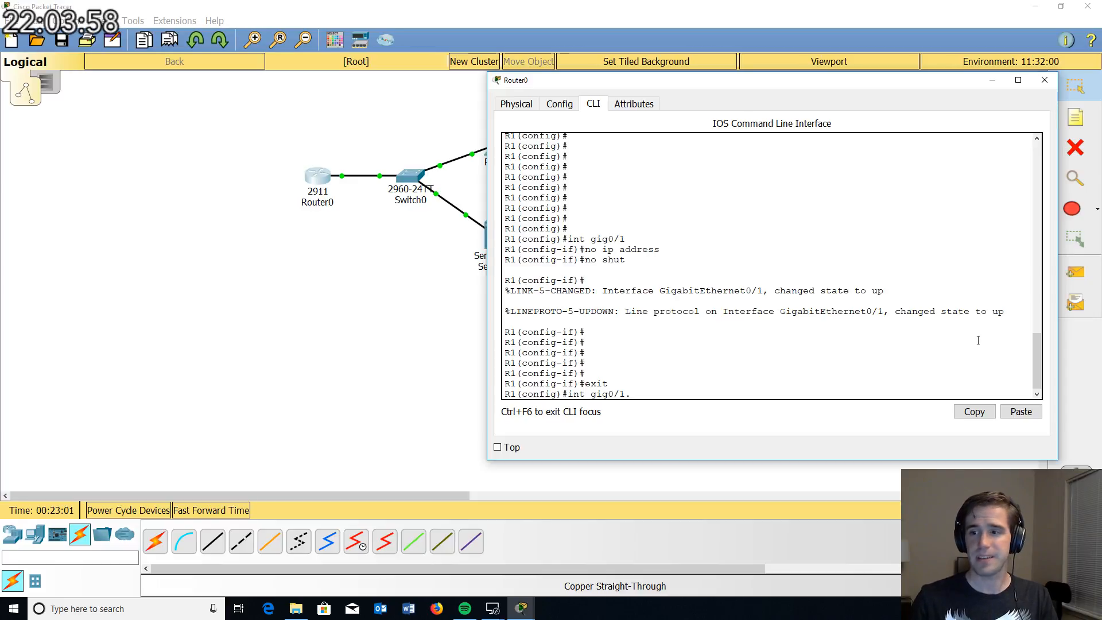
type("10")
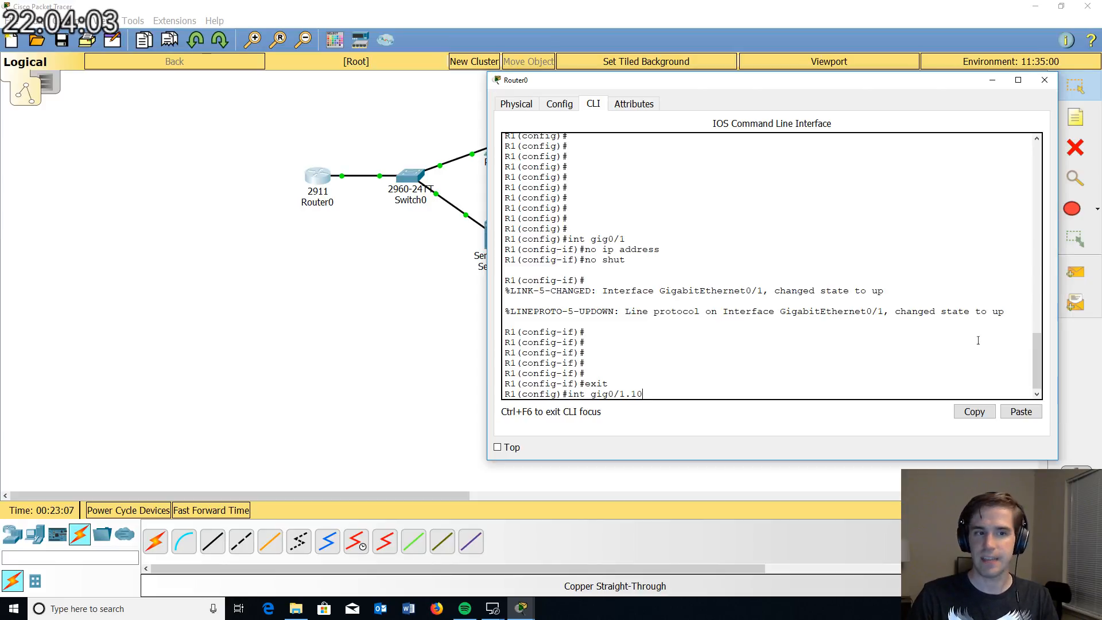
key("Return")
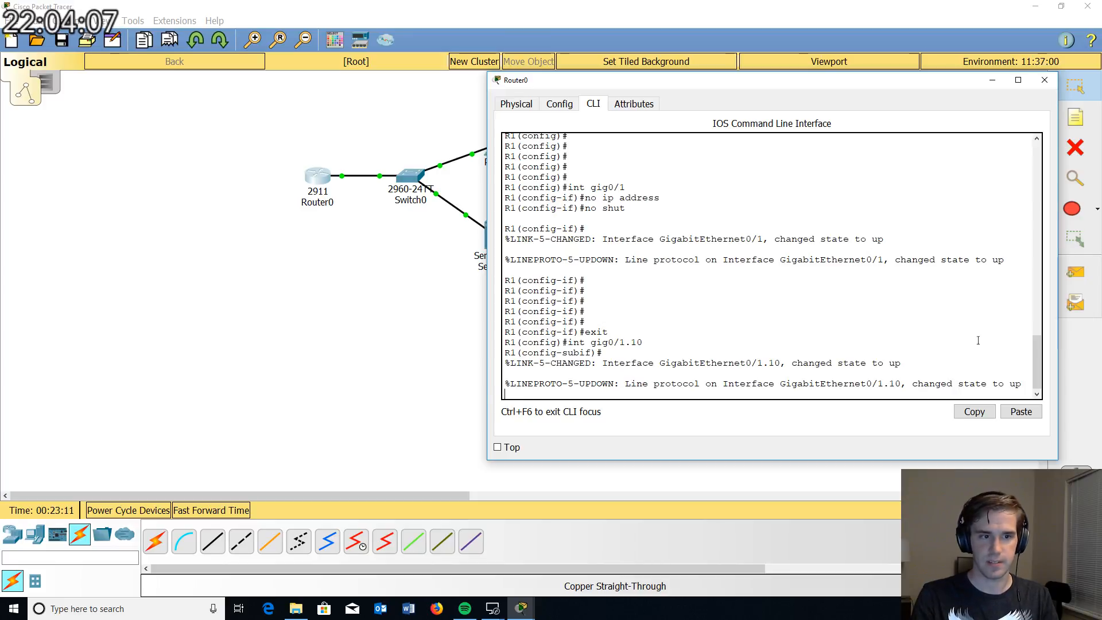
Step: Compose the command encap dot1q 10 at the subinterface gig0/1.10 prompt to assign 802.1Q encapsulation for VLAN 10
key("Return")
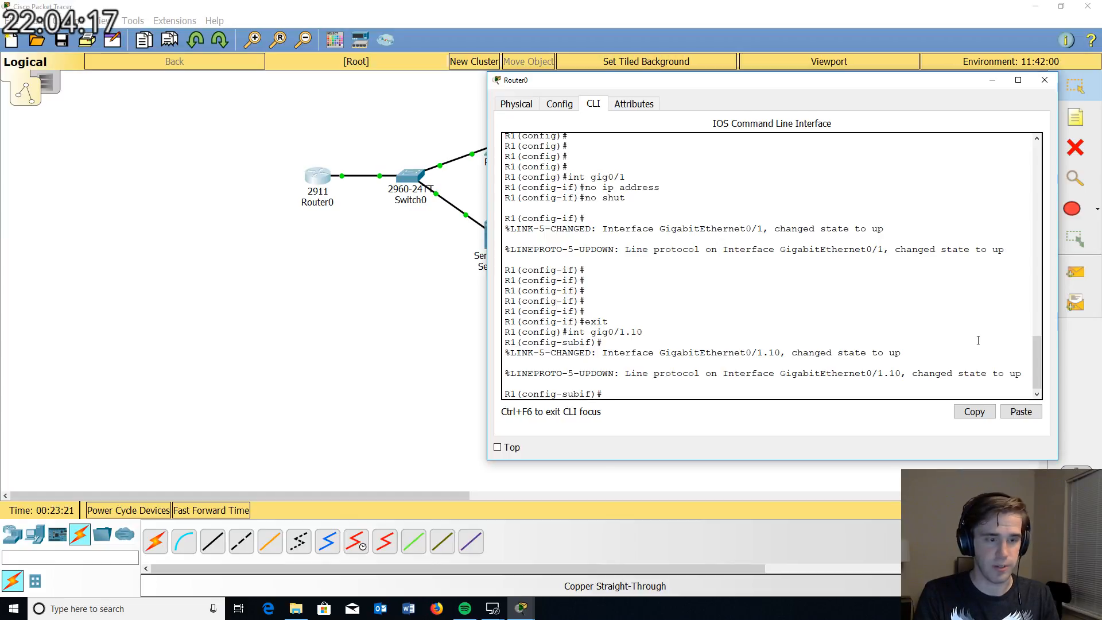
type("ap")
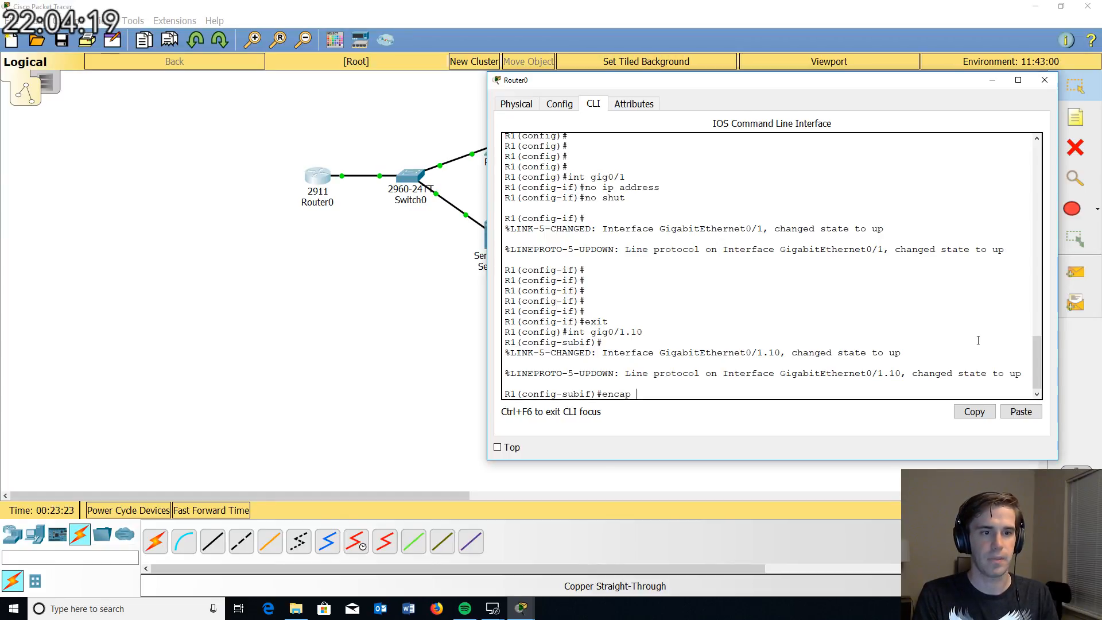
type(" dot1q")
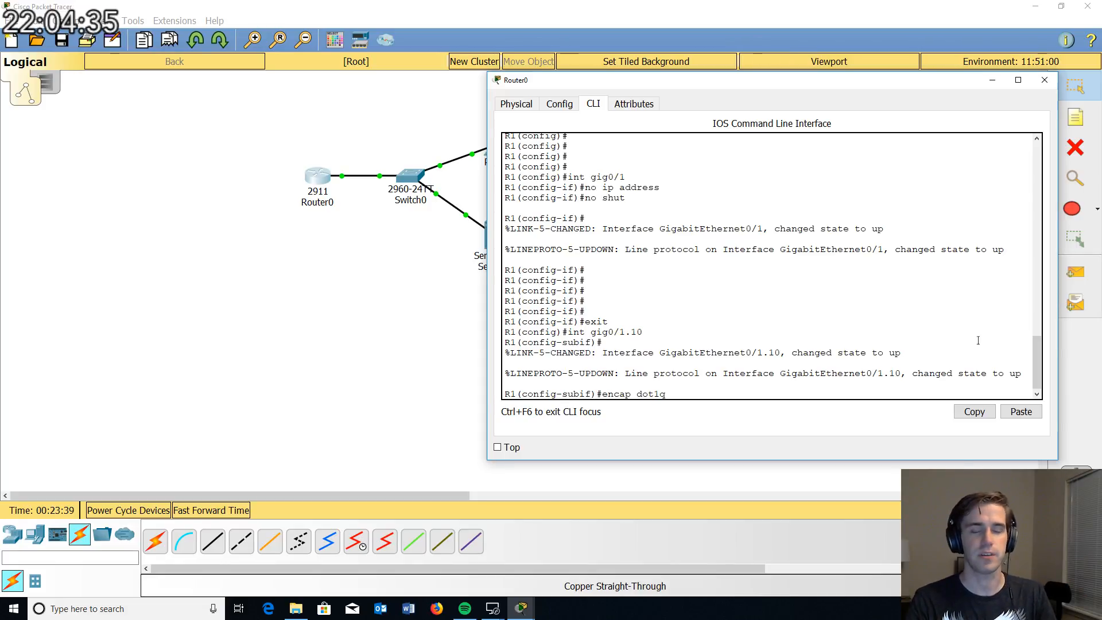
key("Return")
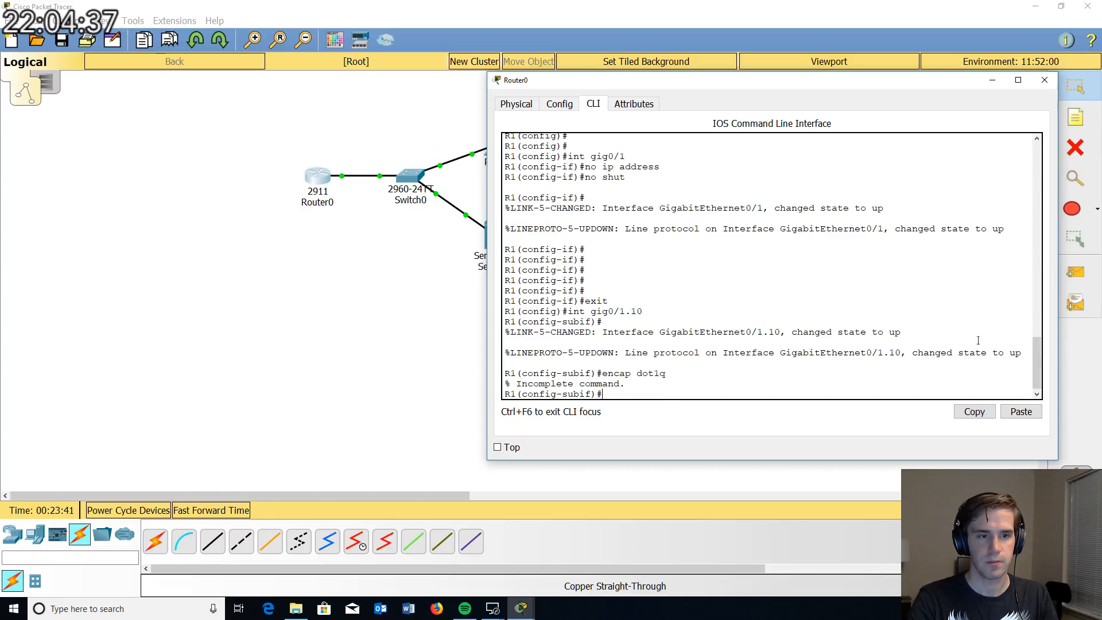
key("Up")
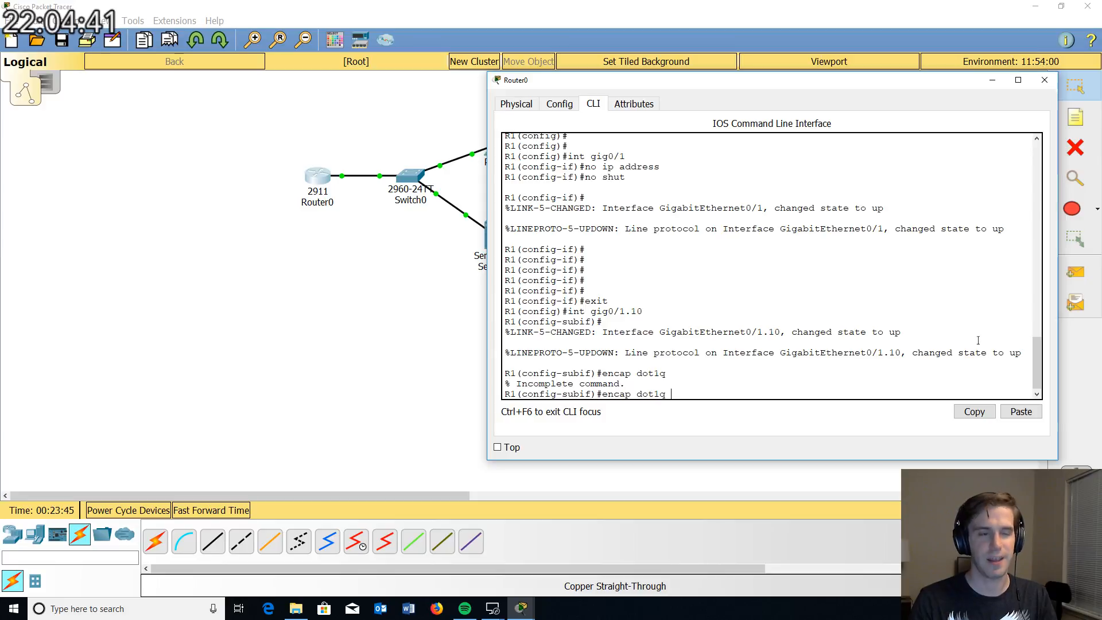
type("10")
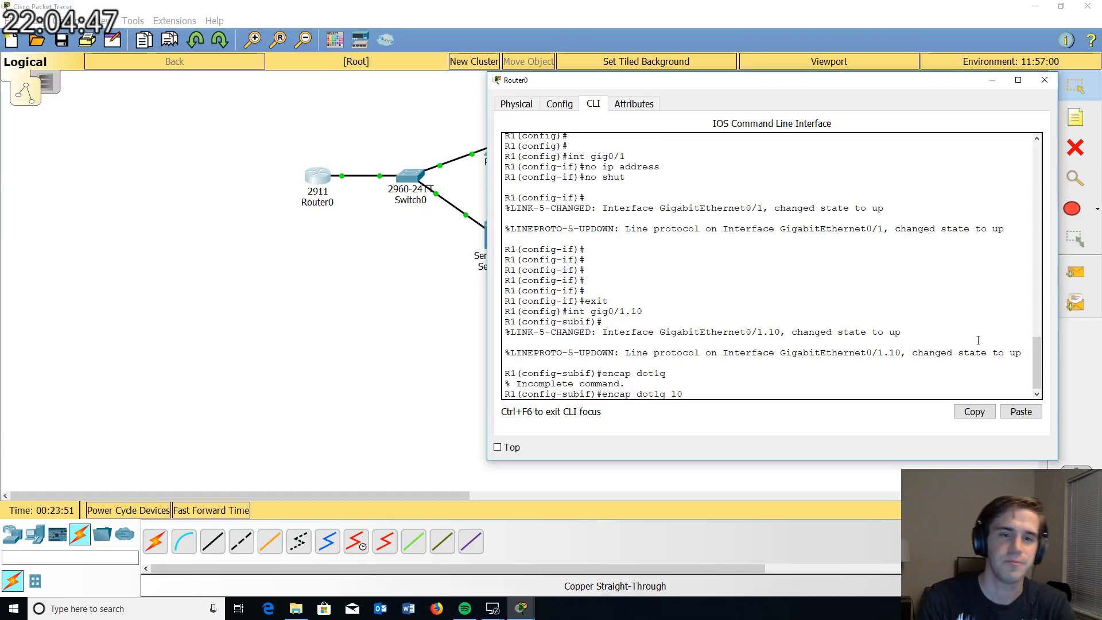
Step: Highlight the encap dot1q keywords and the VLAN number 10 in the pending command to point out its parts
left_click_drag(685, 395, 630, 396)
left_click(619, 395)
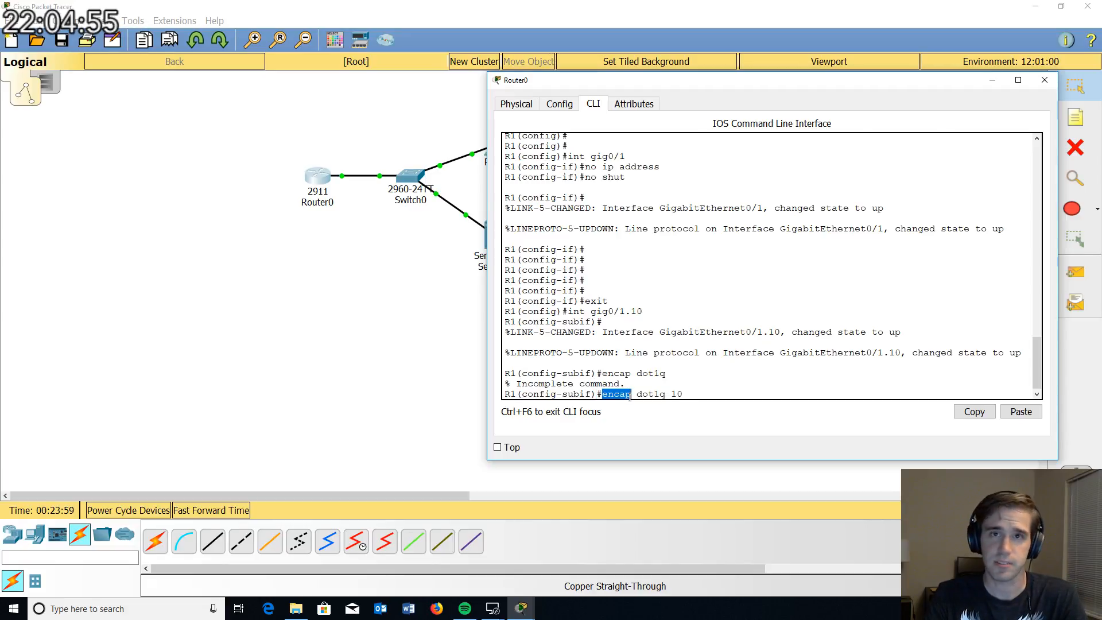
left_click_drag(630, 396, 665, 395)
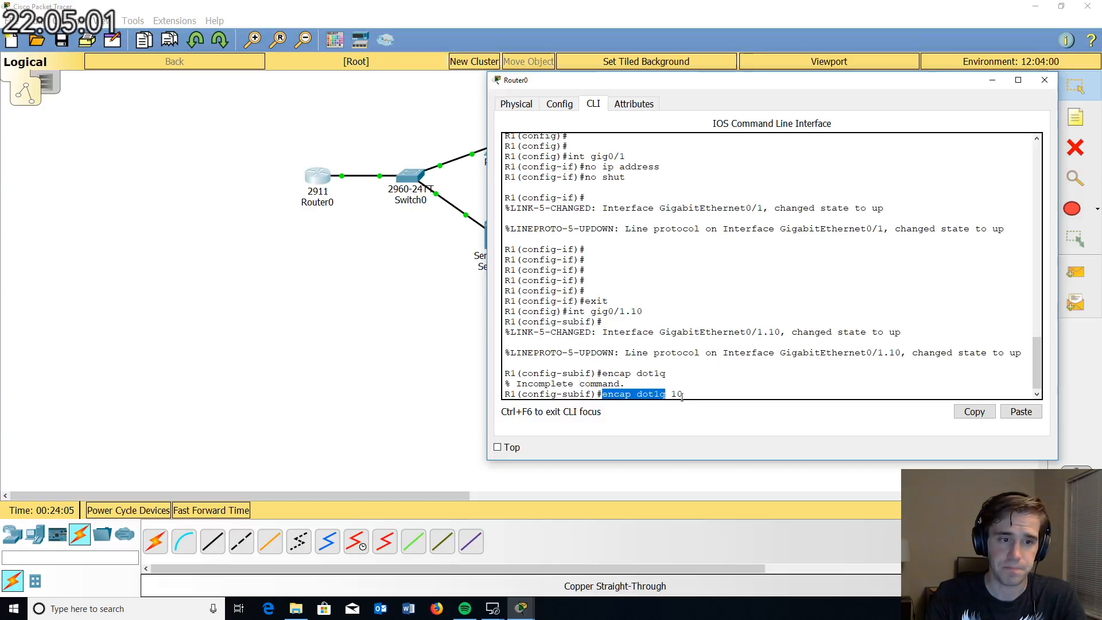
left_click_drag(683, 398, 669, 397)
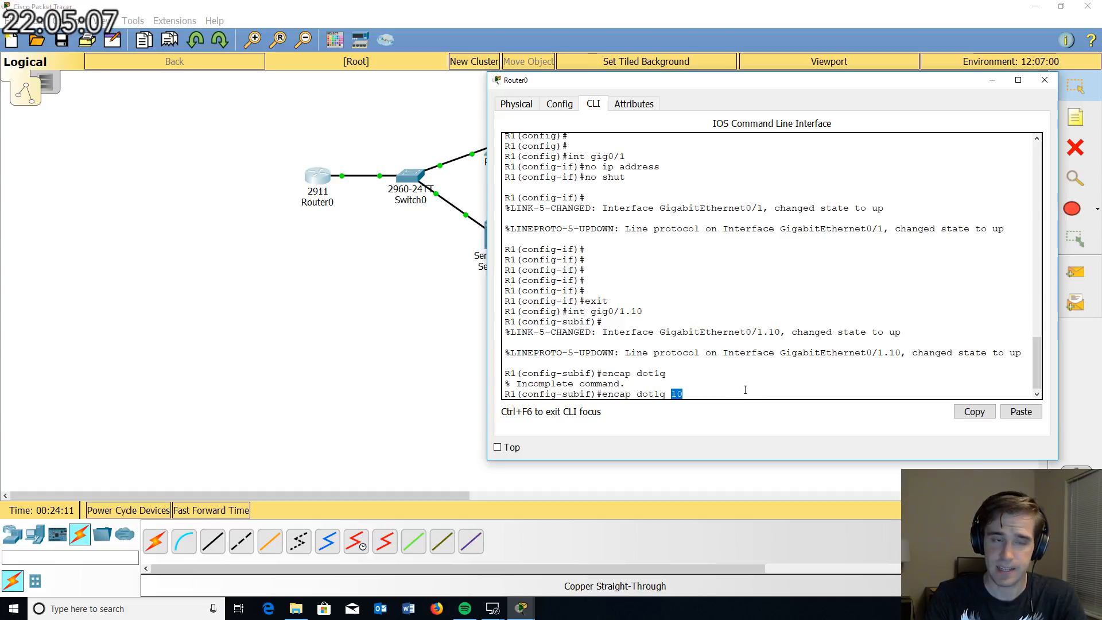
Step: Apply dot1q encapsulation with VLAN ID 10 to subinterface gig0/1.10 on router R1
left_click(707, 397)
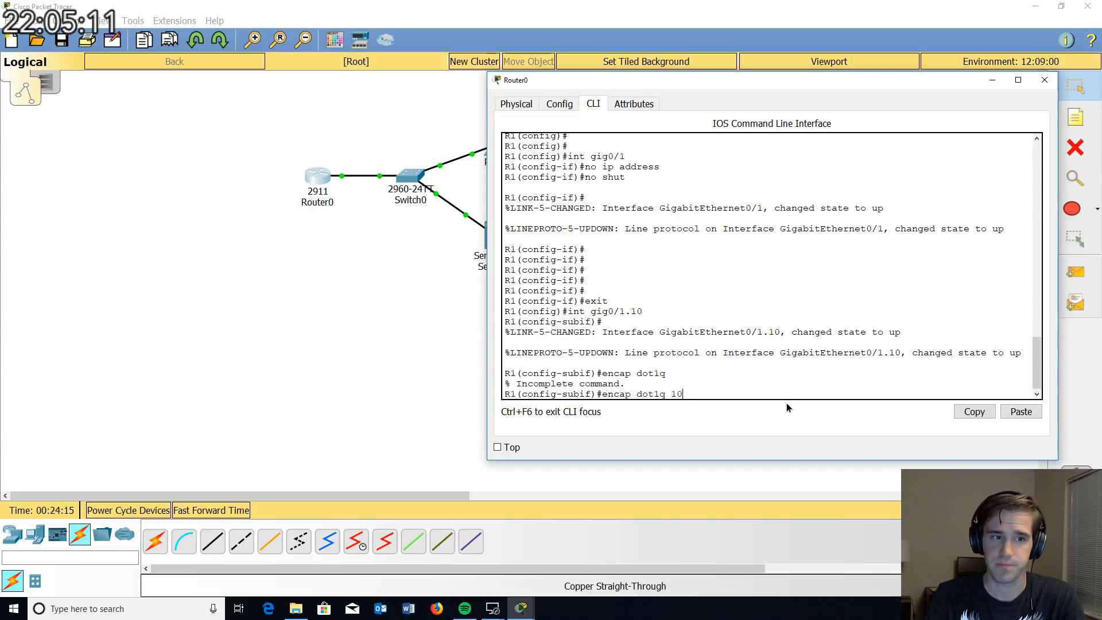
double_click(637, 312)
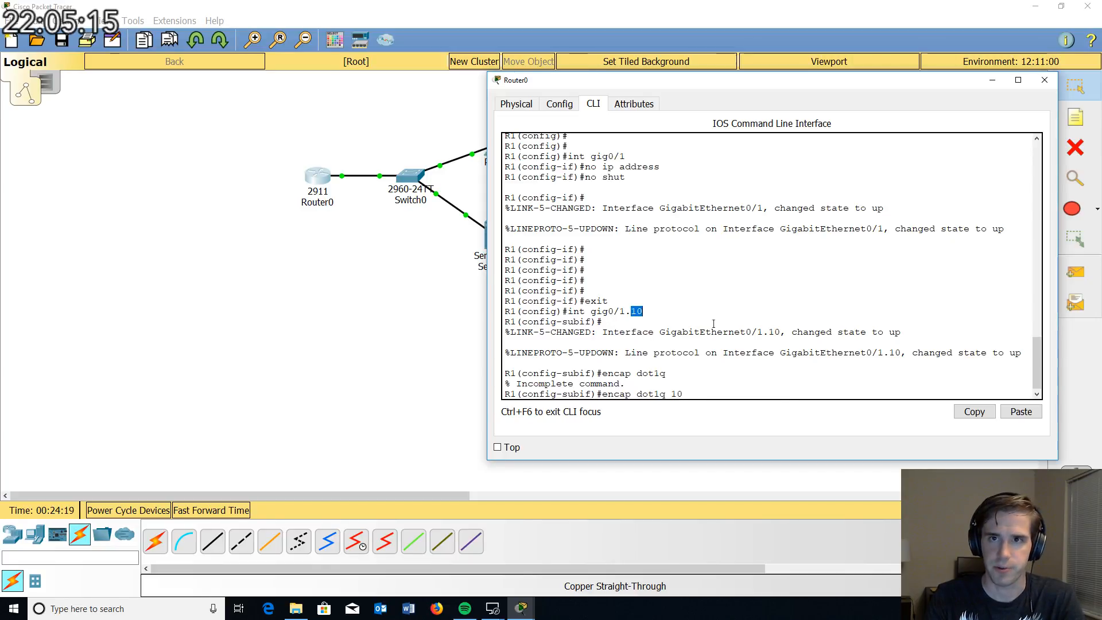
left_click(677, 393)
mouse_move(682, 394)
left_mouse_down()
mouse_move(636, 396)
mouse_move(666, 394)
left_mouse_up()
left_click(685, 395)
left_click(724, 390)
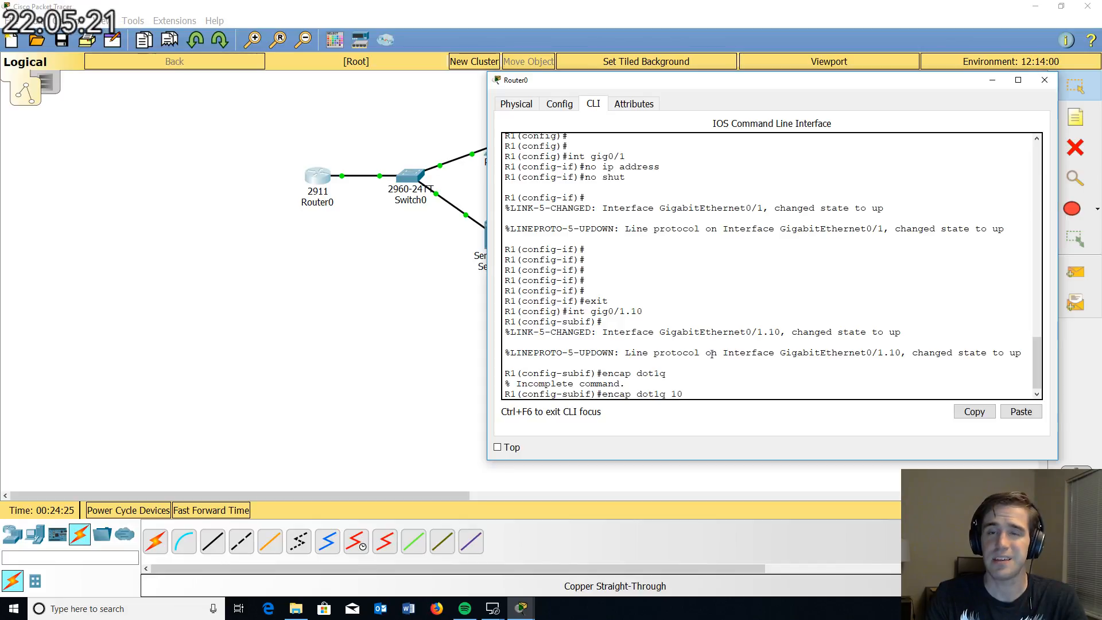
double_click(606, 314)
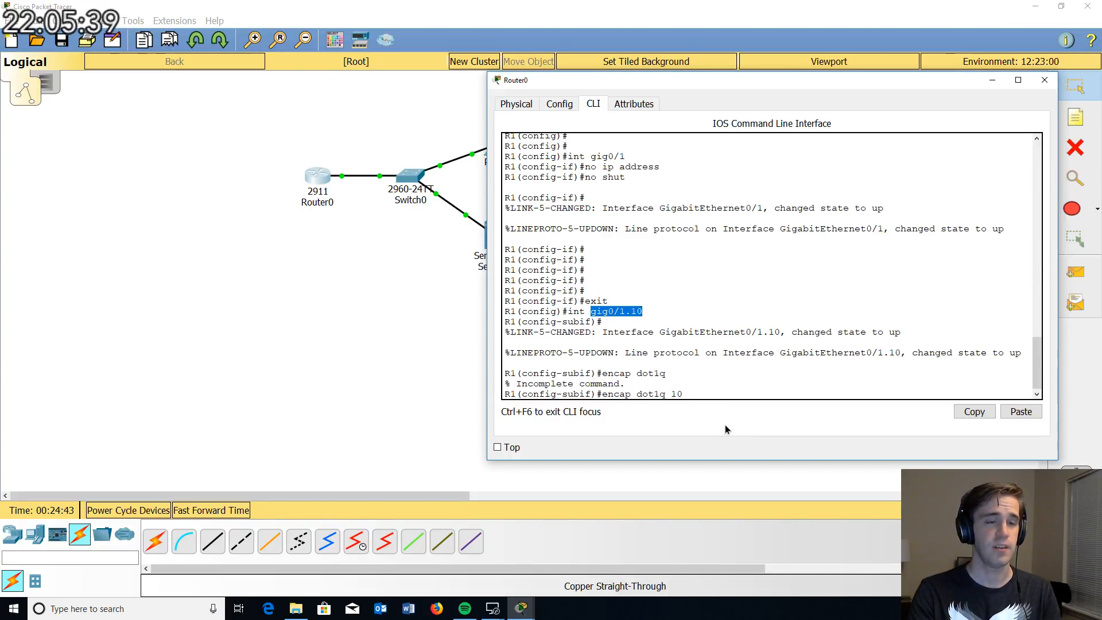
left_click(610, 315)
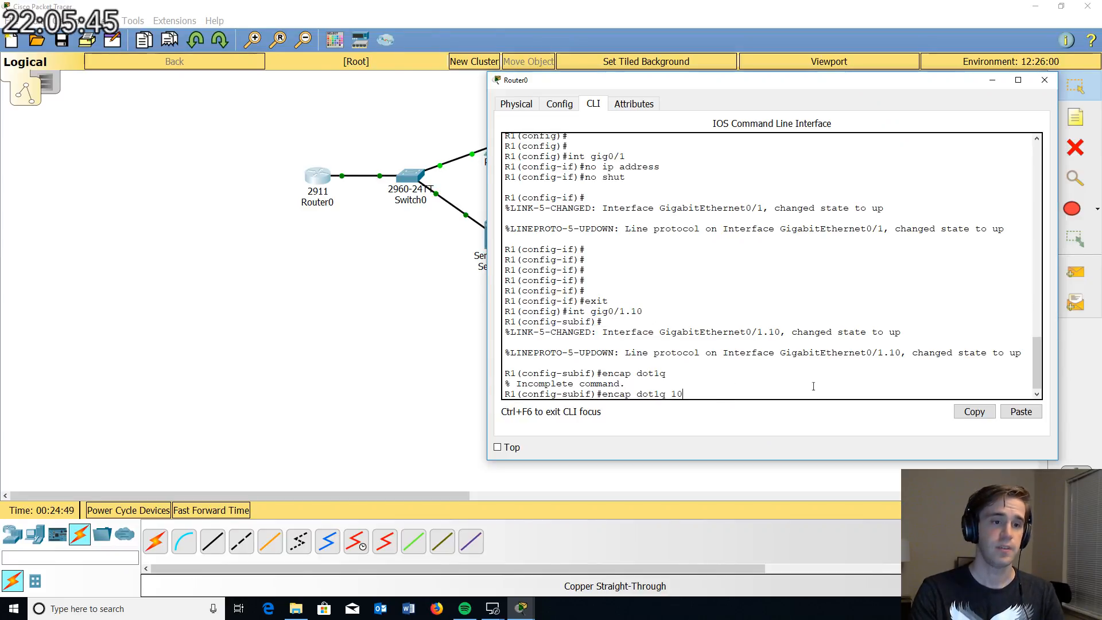
key("Return")
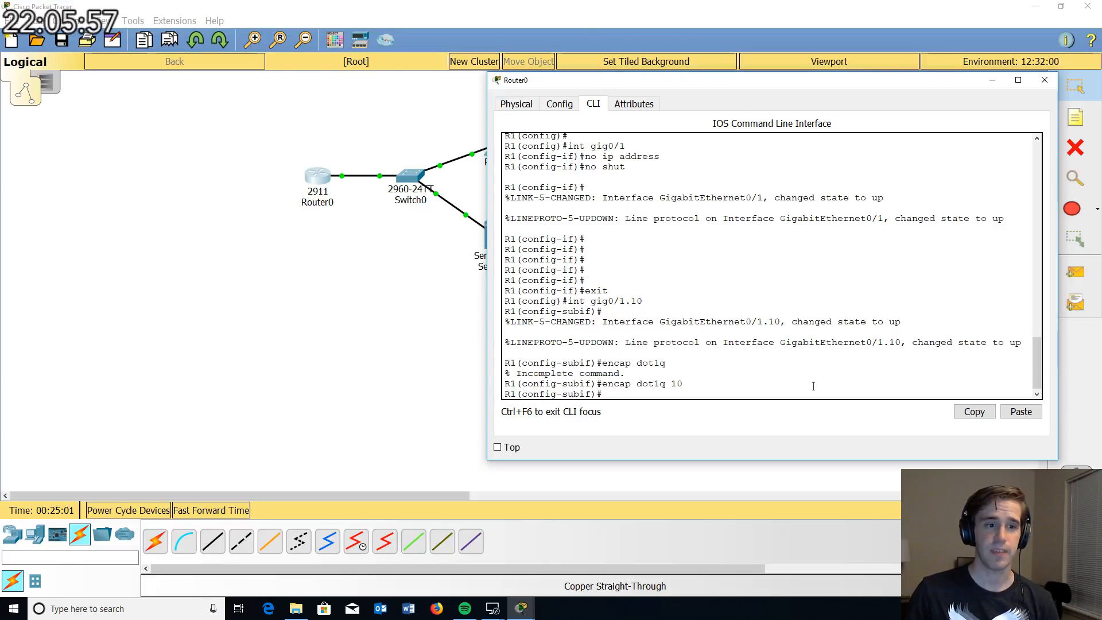
Step: Assign IP address 10.254.10.1 with subnet mask 255.255.255.0 to subinterface gig0/1.10
type("ip address")
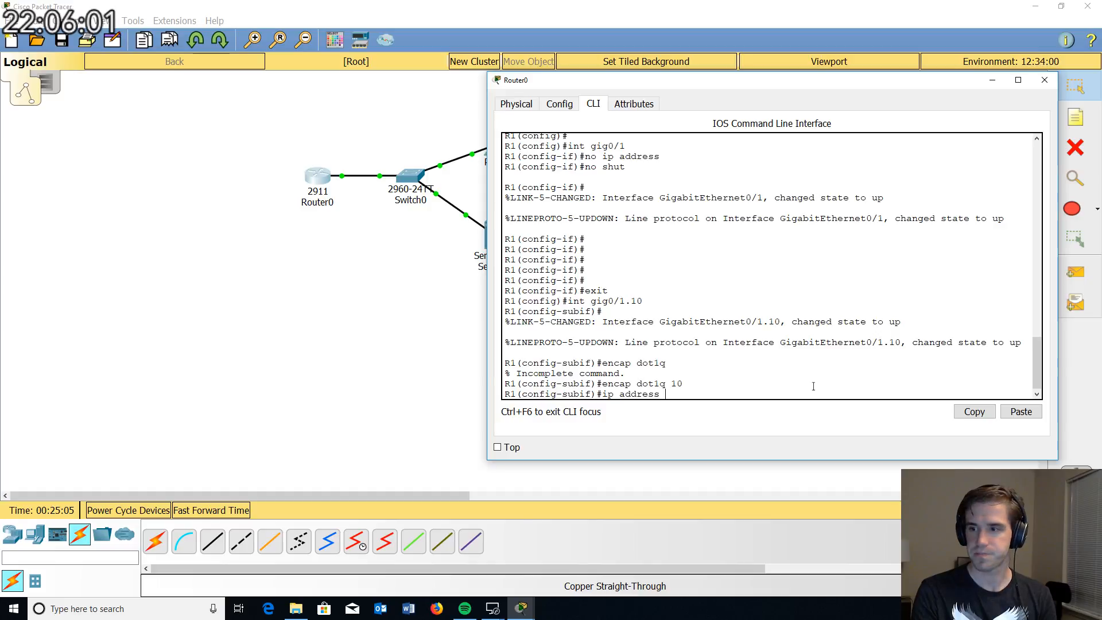
type(" 10.2")
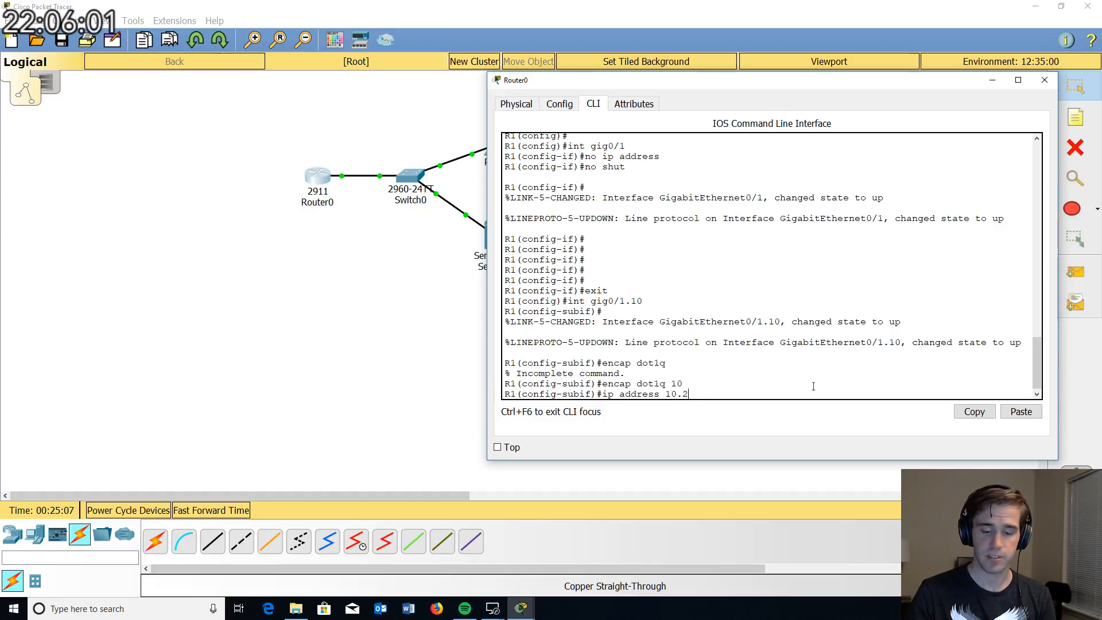
type("54.")
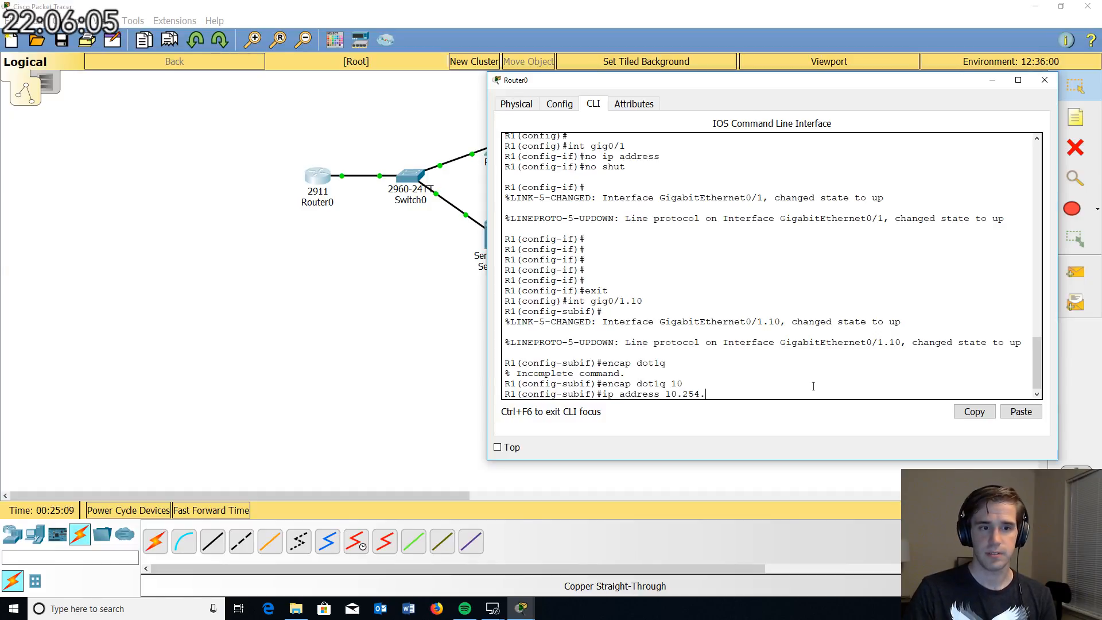
type("10.1 25")
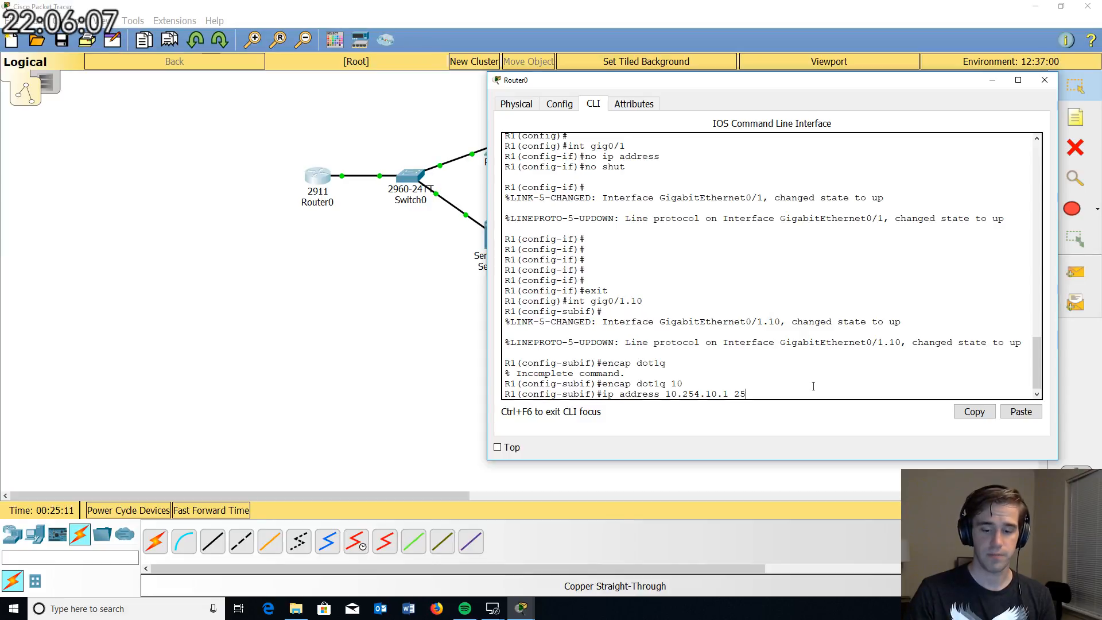
type("5.255.255.0")
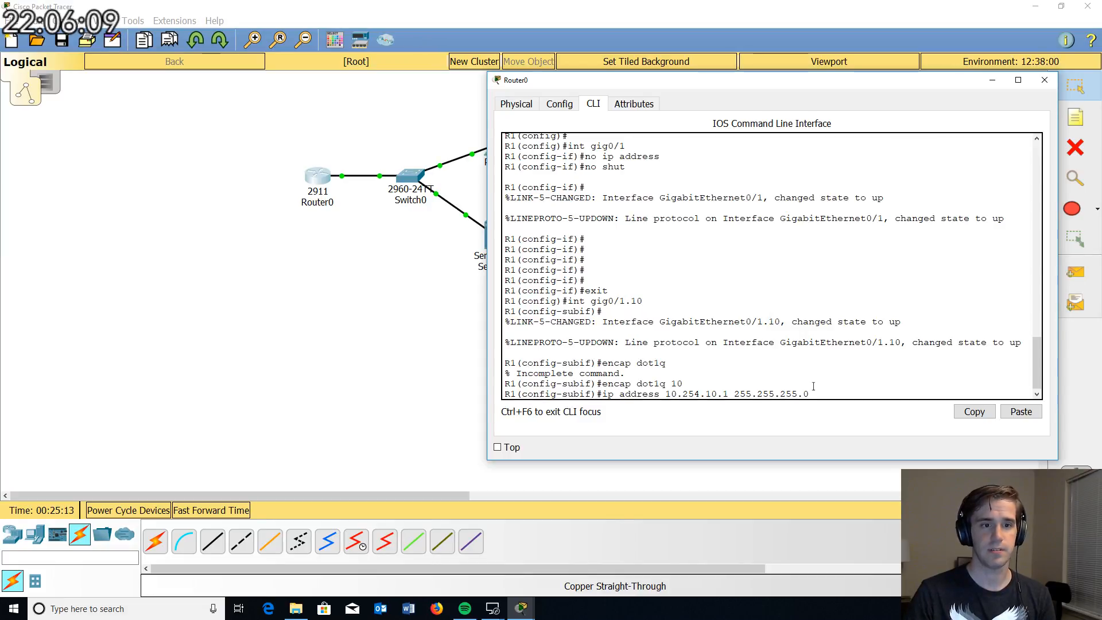
key("Return")
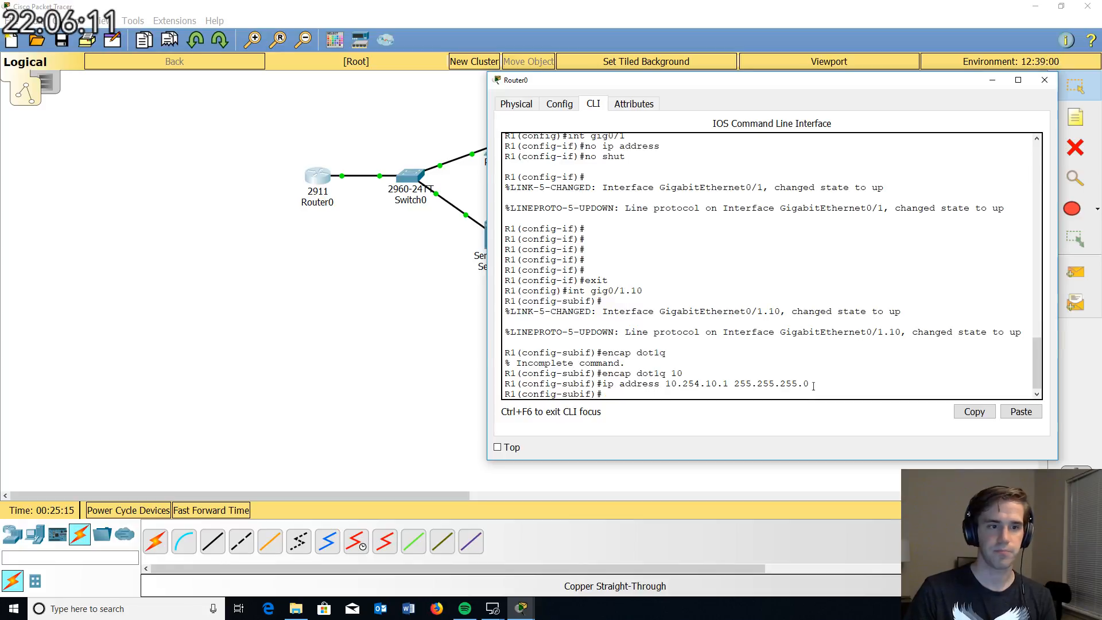
Step: Enable subinterface gig0/1.10 with no shut and return to global configuration mode
type("no shut")
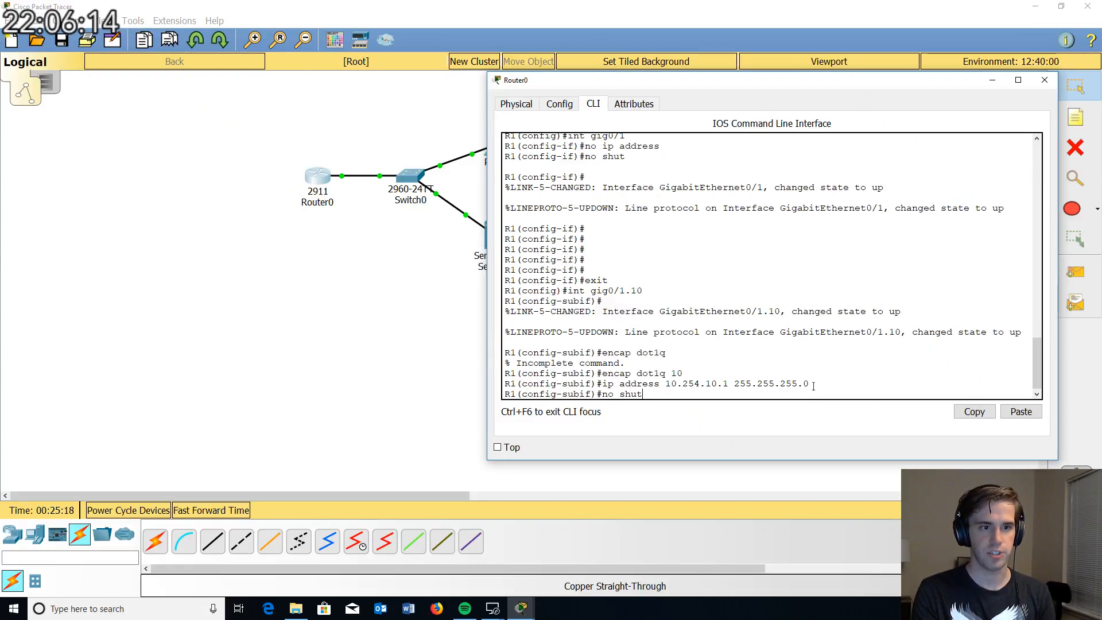
key("Return")
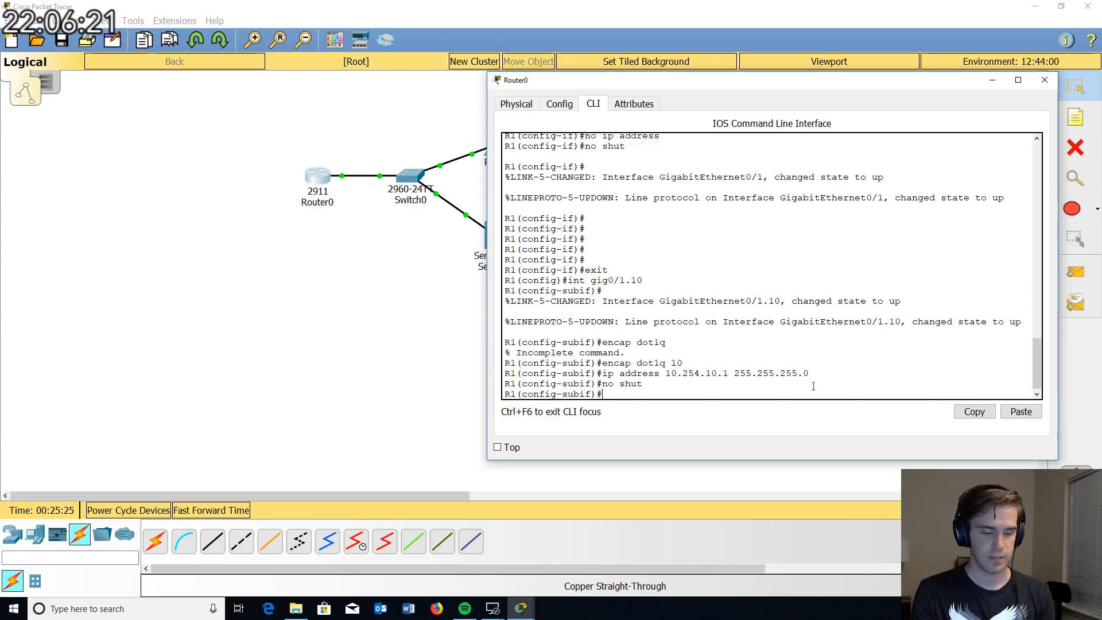
type("exit")
key("Return")
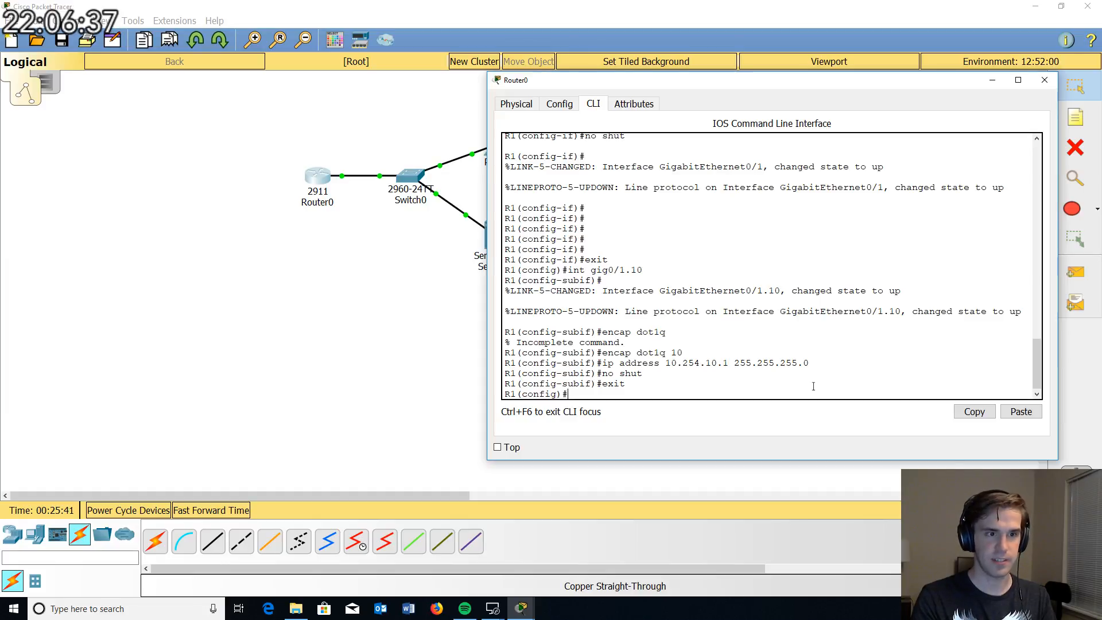
Step: Create subinterface gig0/1.37 on R1 and set its encapsulation to dot1Q with VLAN ID 37
type("int gig0")
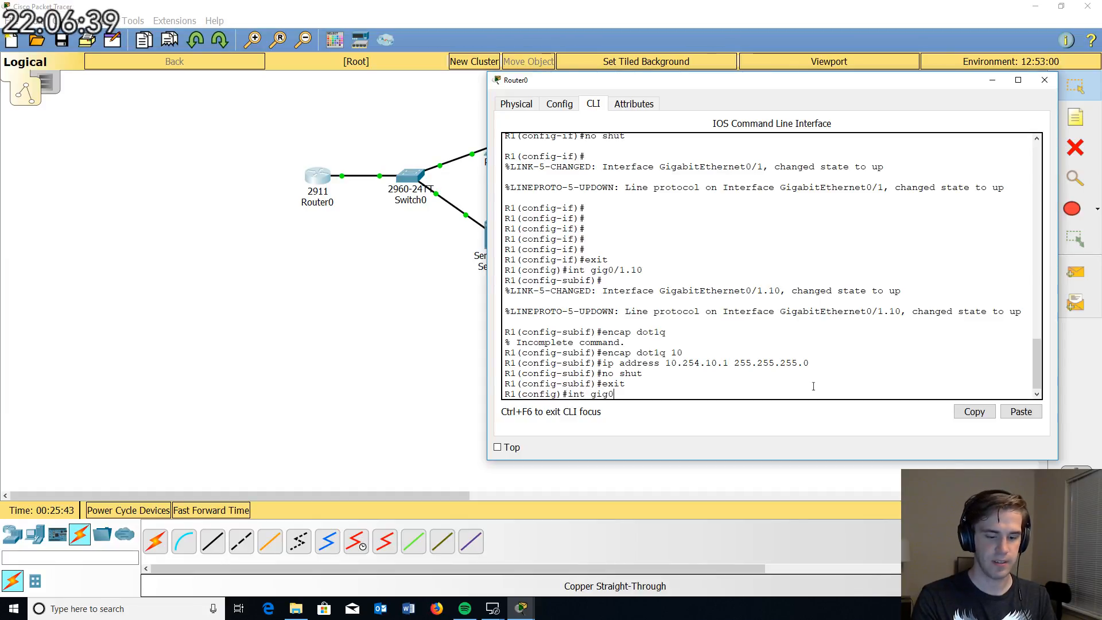
type("/1.37")
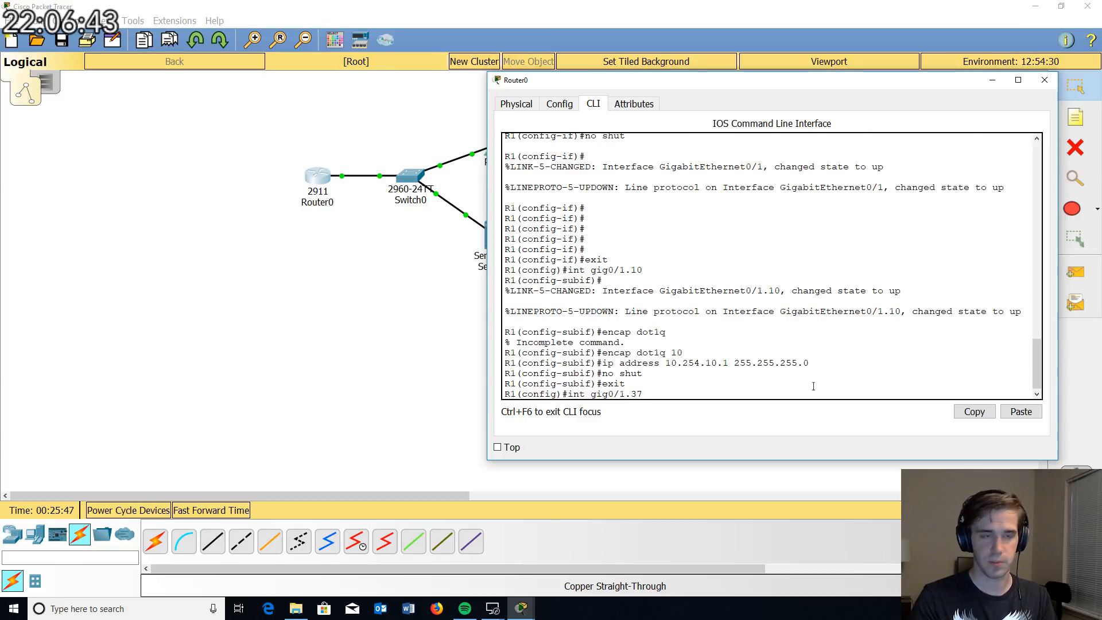
key("Return")
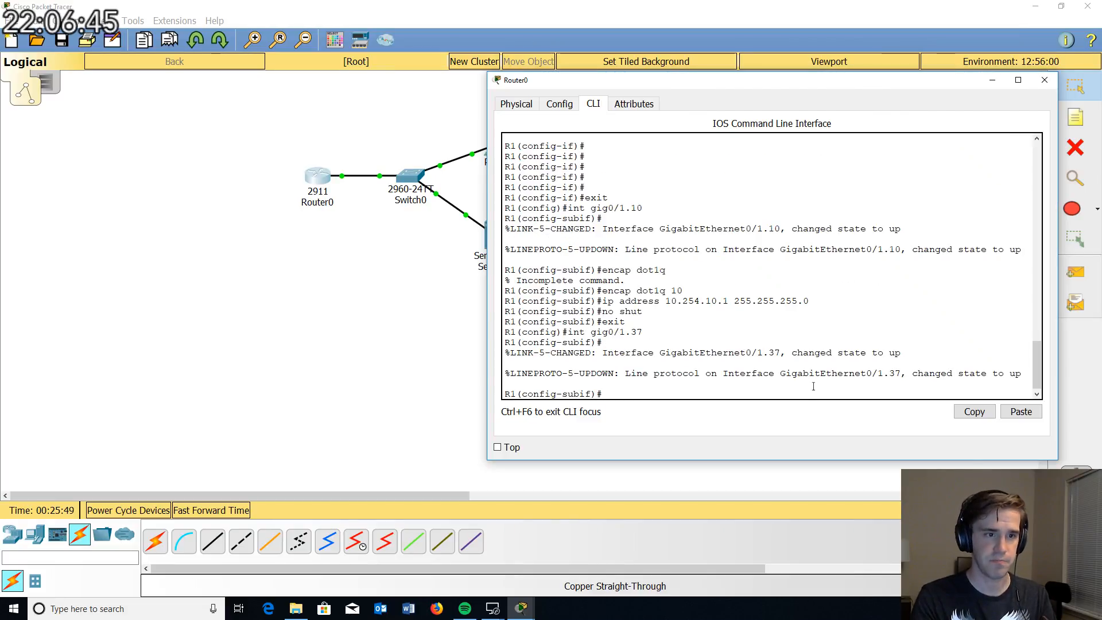
type("en")
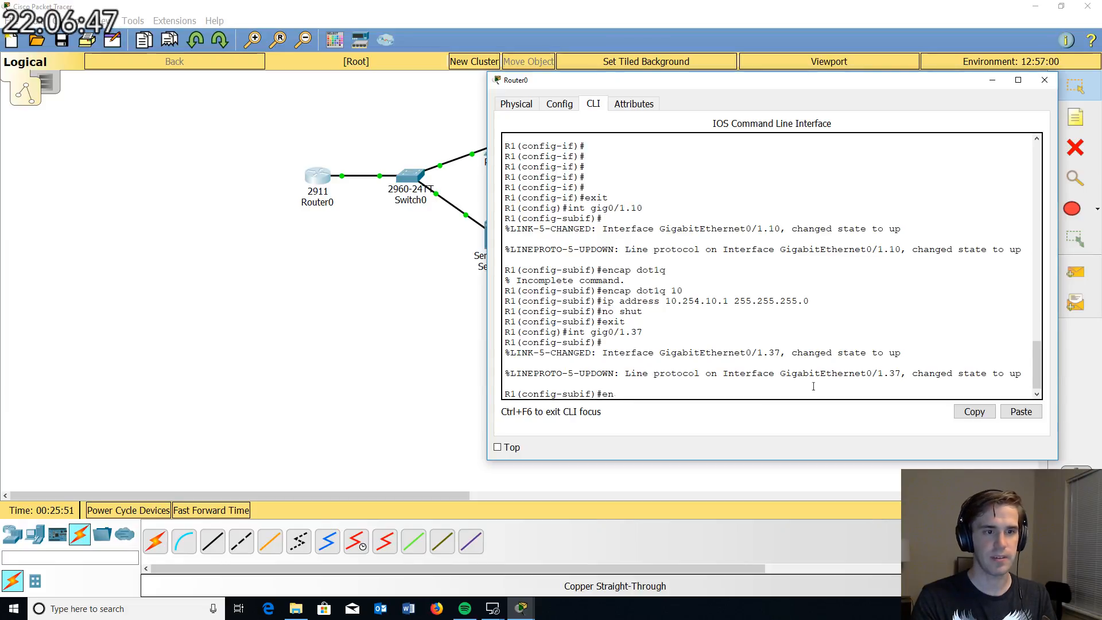
type("cap dot1")
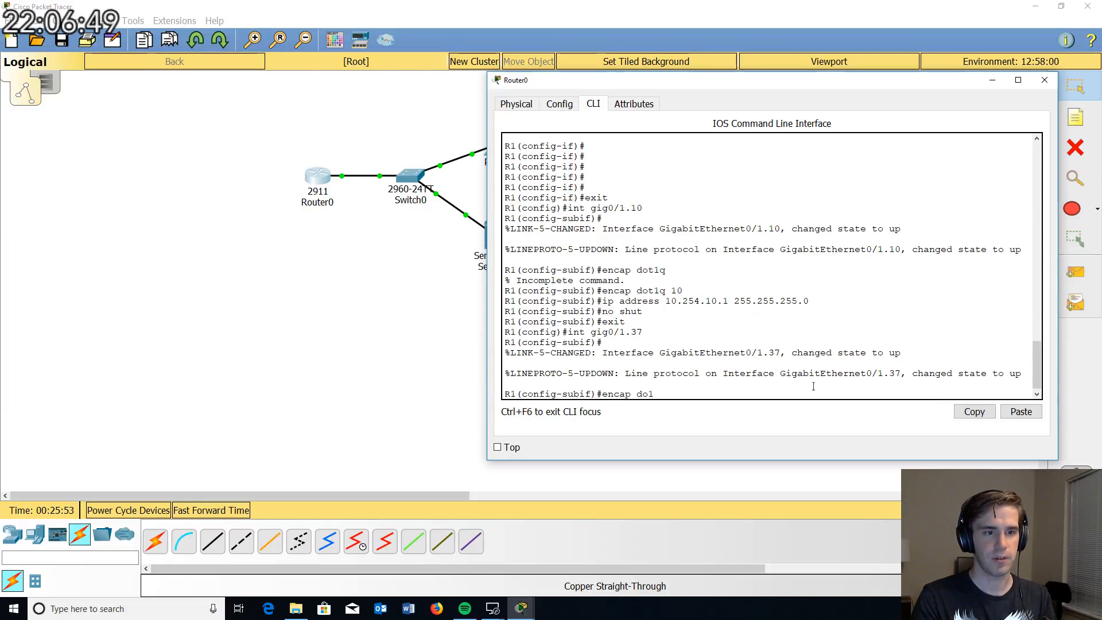
key("Tab")
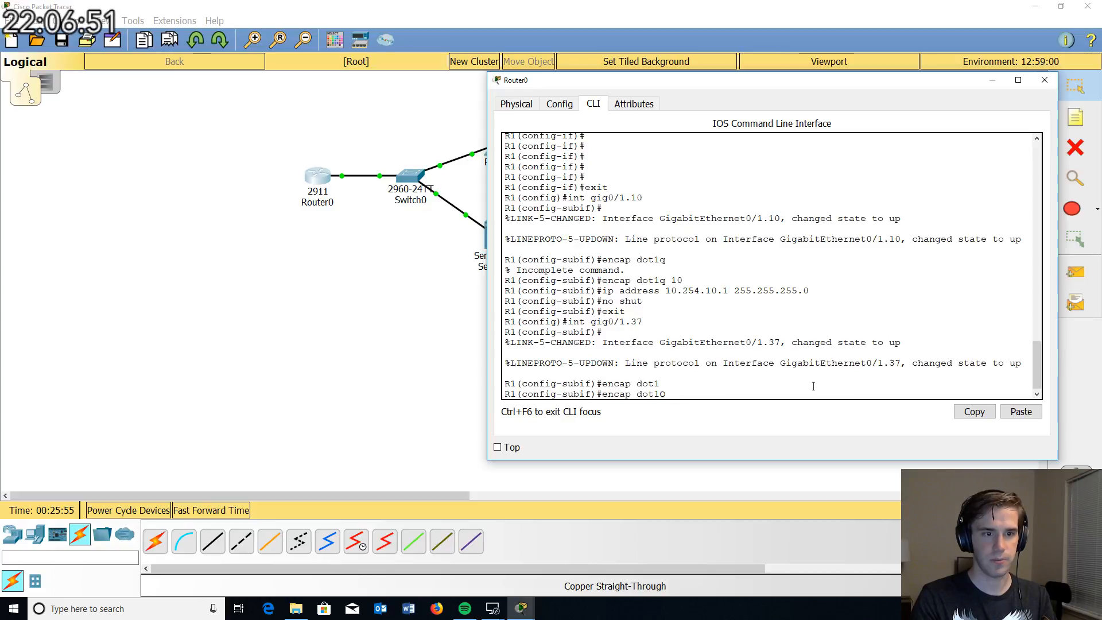
type("37")
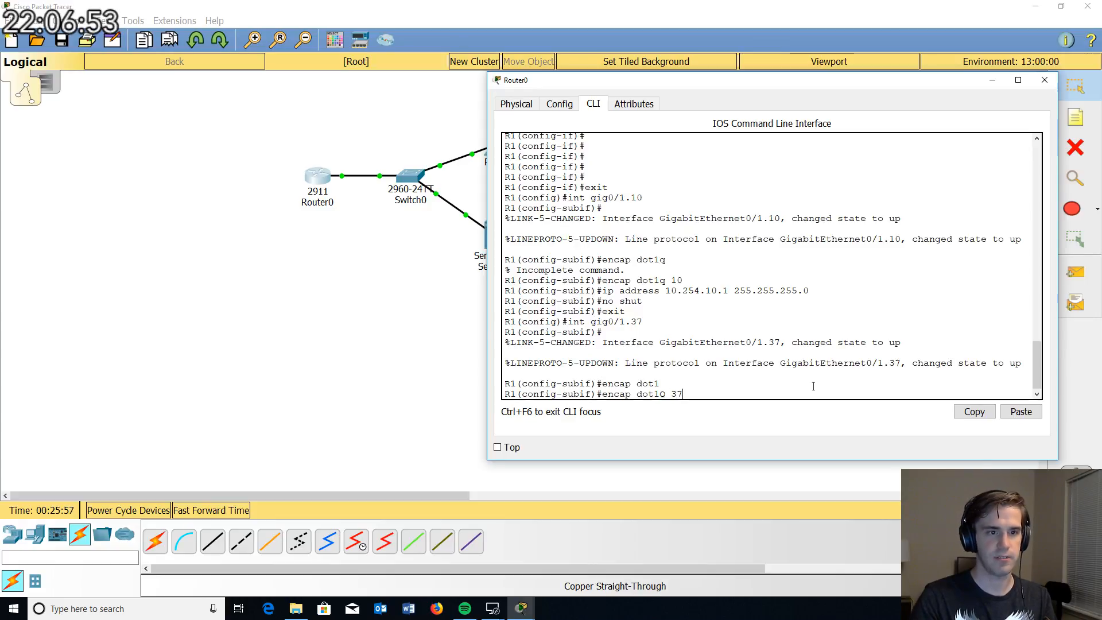
key("Return")
Step: Assign IP address 10.254.37.1 with subnet mask 255.255.255.0 to subinterface gig0/1.37
type("ip ")
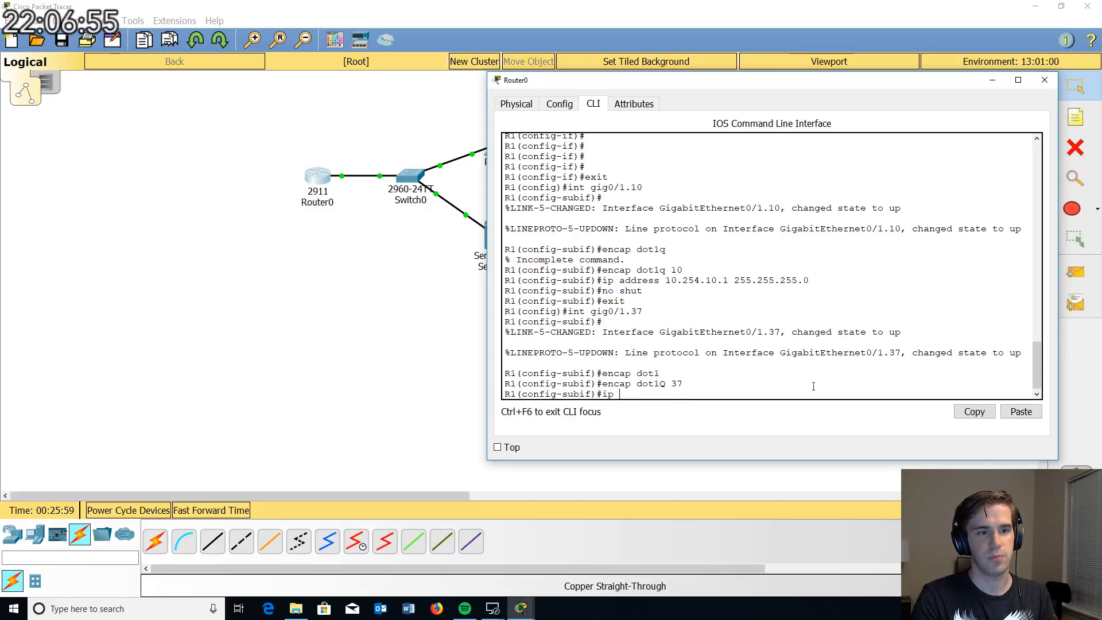
type("address 10.")
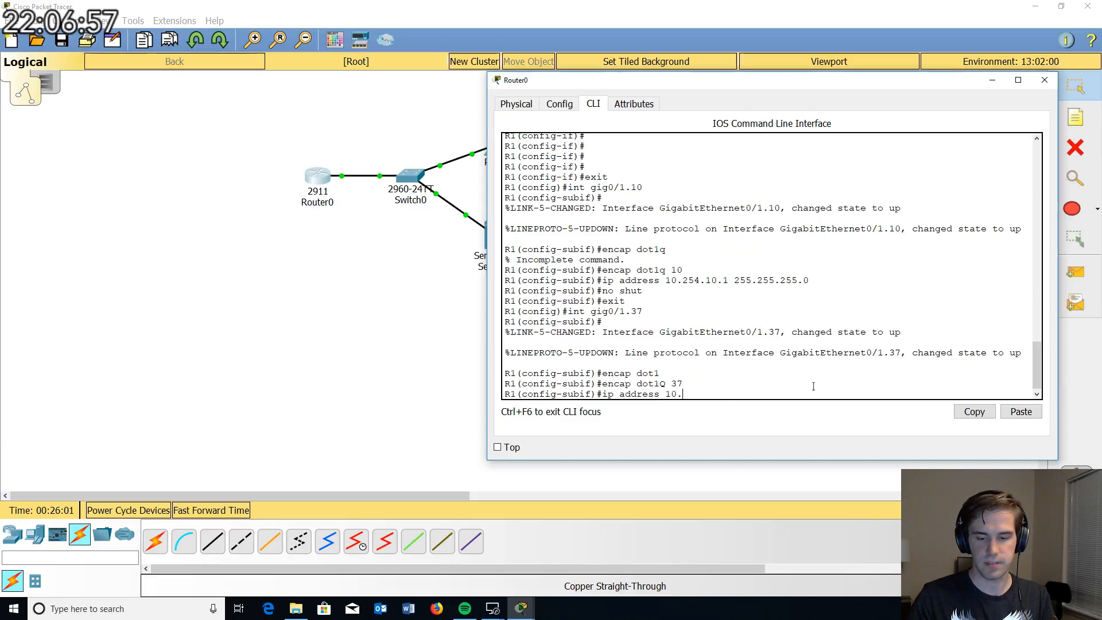
type("254.37.1")
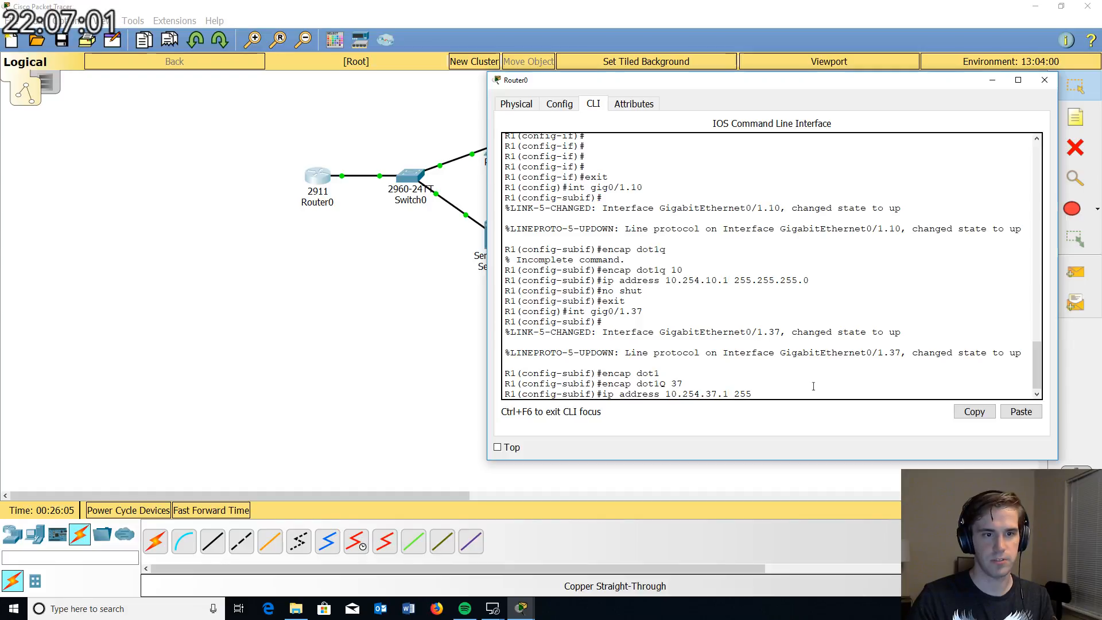
type("255.255.255")
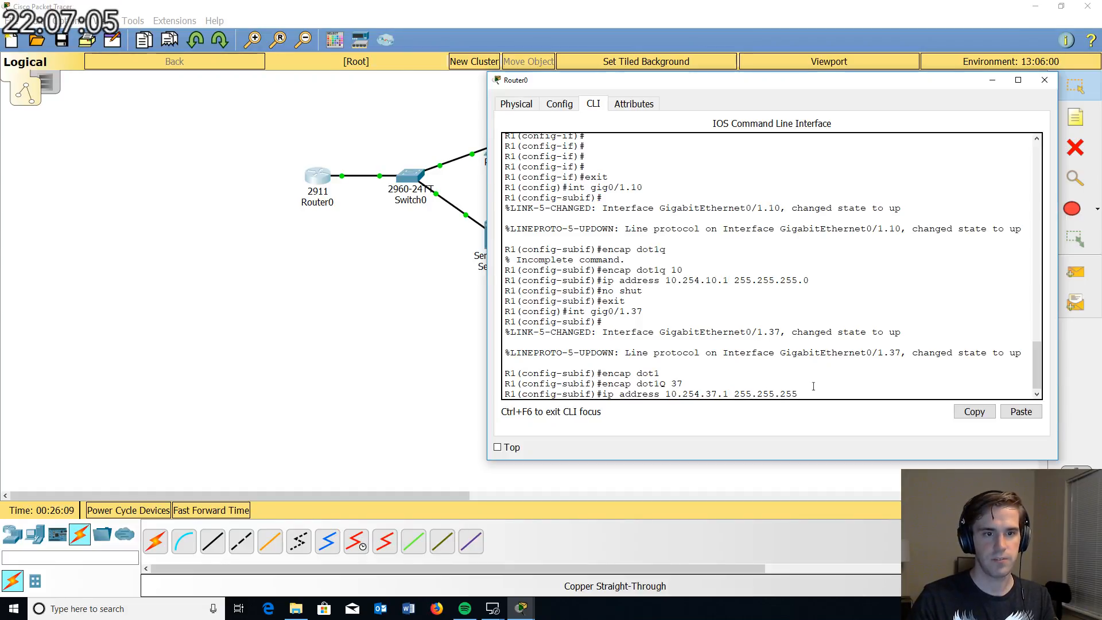
type(".0")
key("Return")
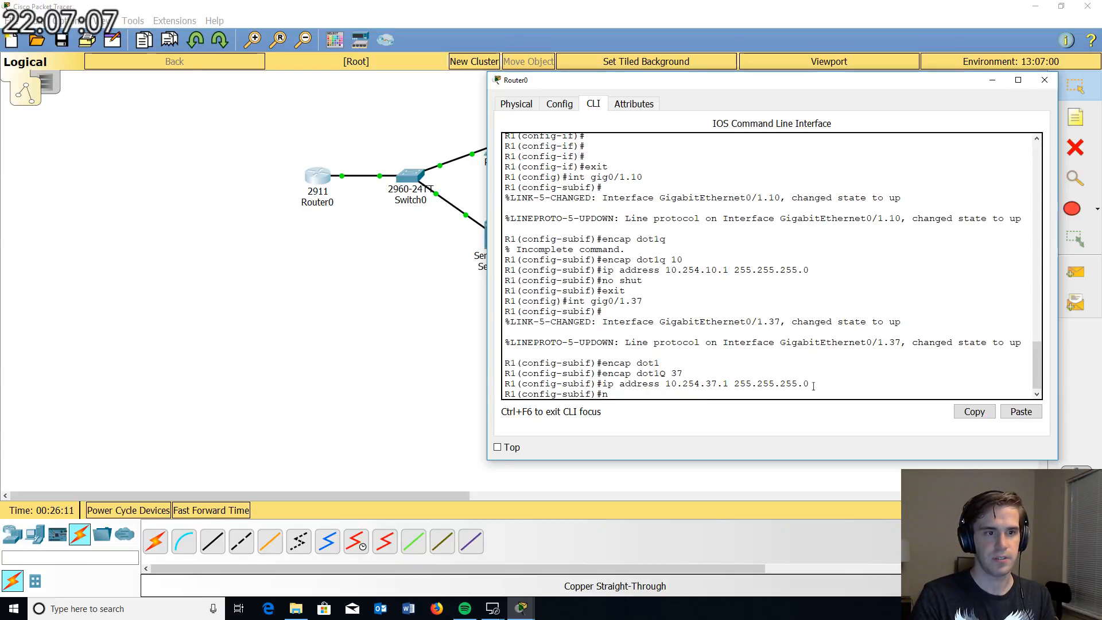
Step: Enable subinterface gig0/1.37 with no shut and return to global configuration mode
type("no shut")
key("Return")
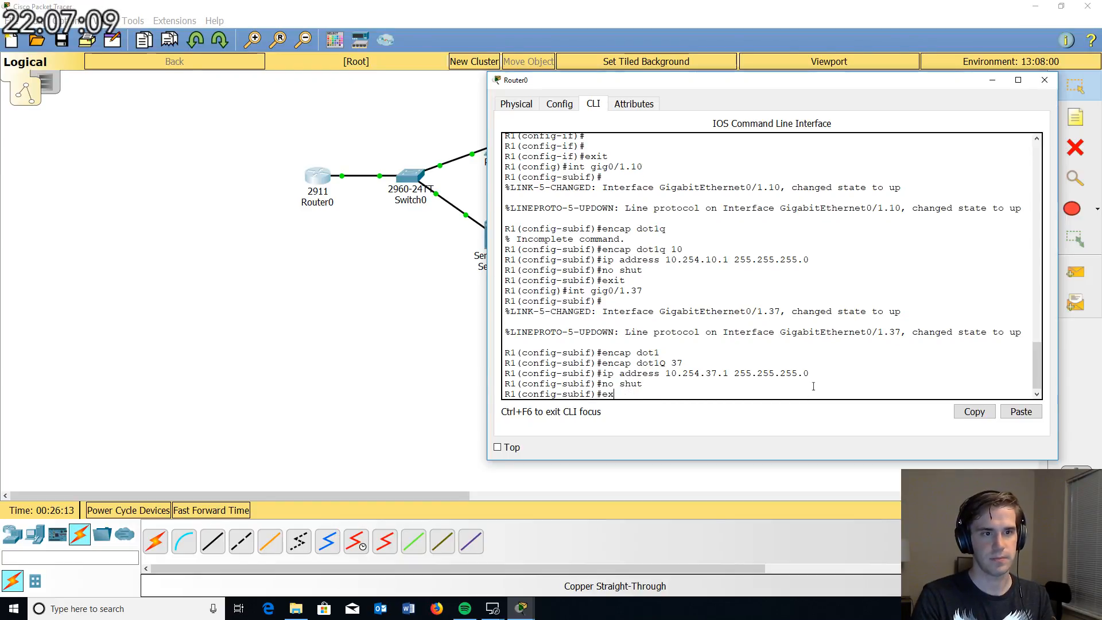
type("exit")
key("Return")
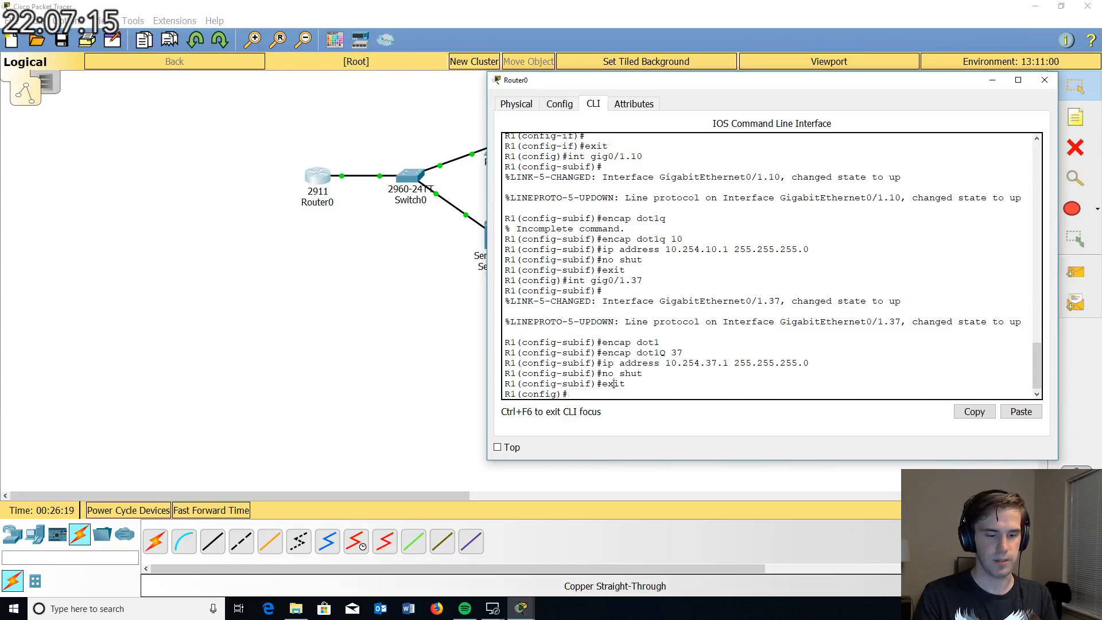
Step: Run do show ip int brief and examine the addresses and status of GigabitEthernet0/1 and its subinterfaces
type("do show ip")
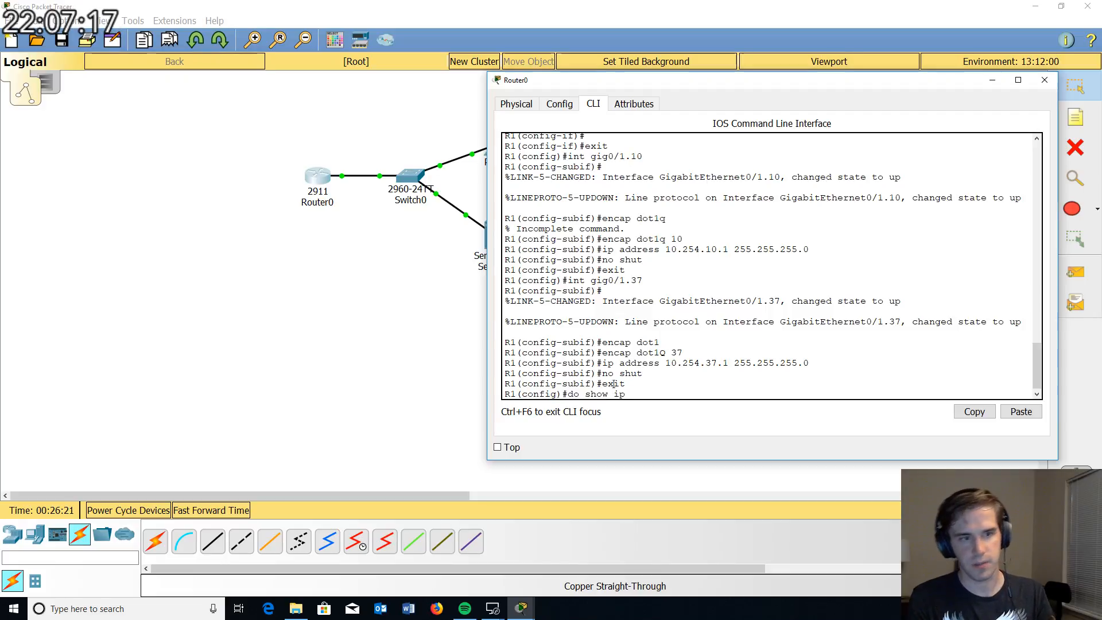
type(" int b")
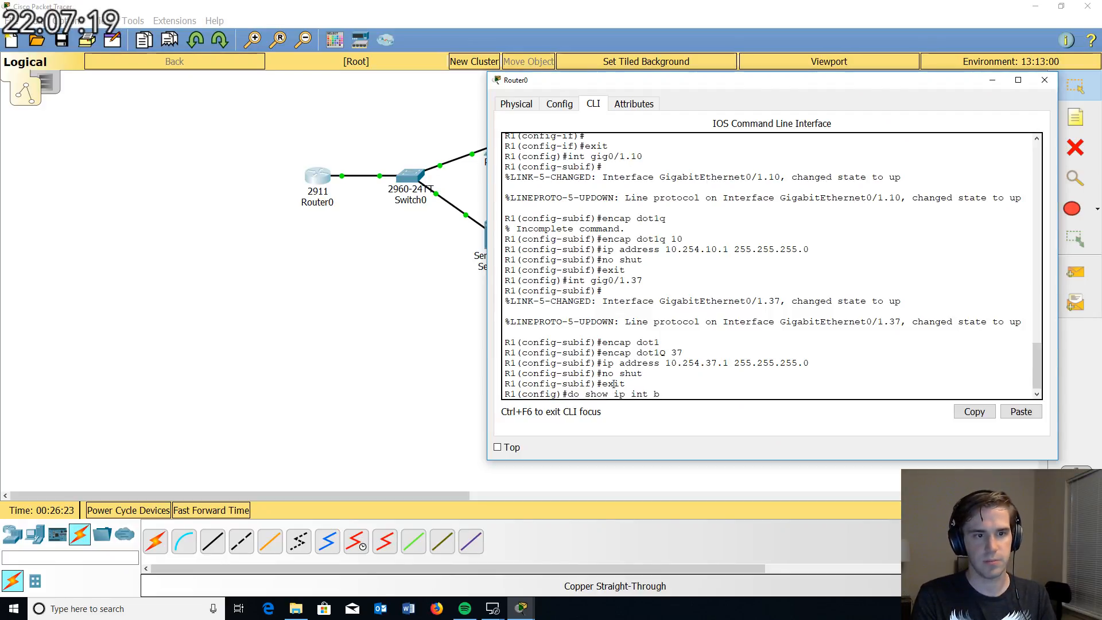
type("rief")
key("Return")
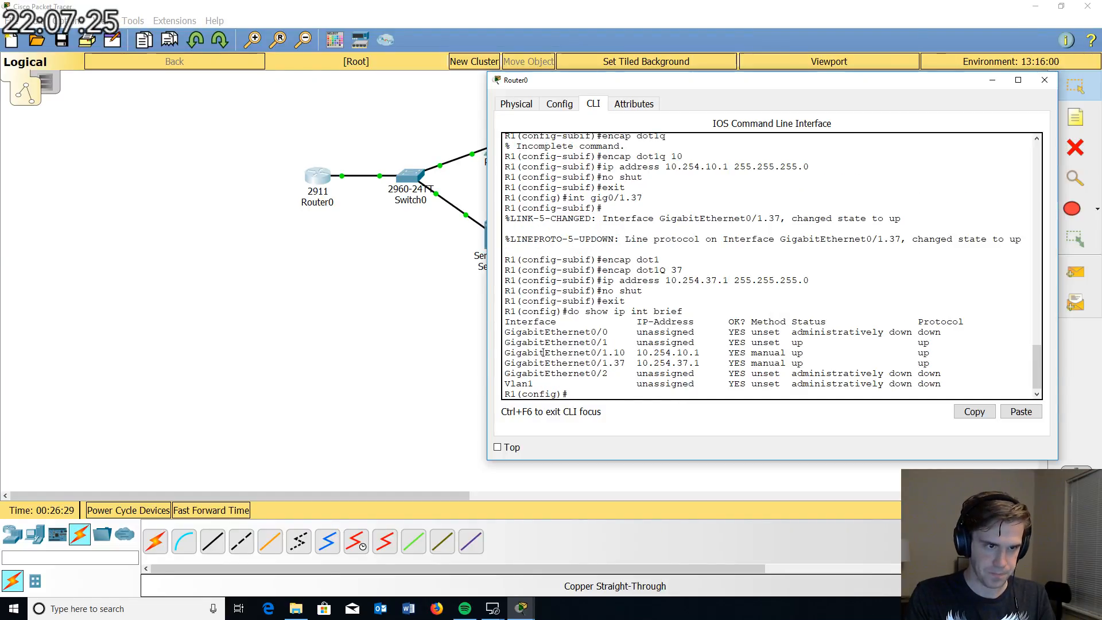
left_click_drag(507, 343, 934, 342)
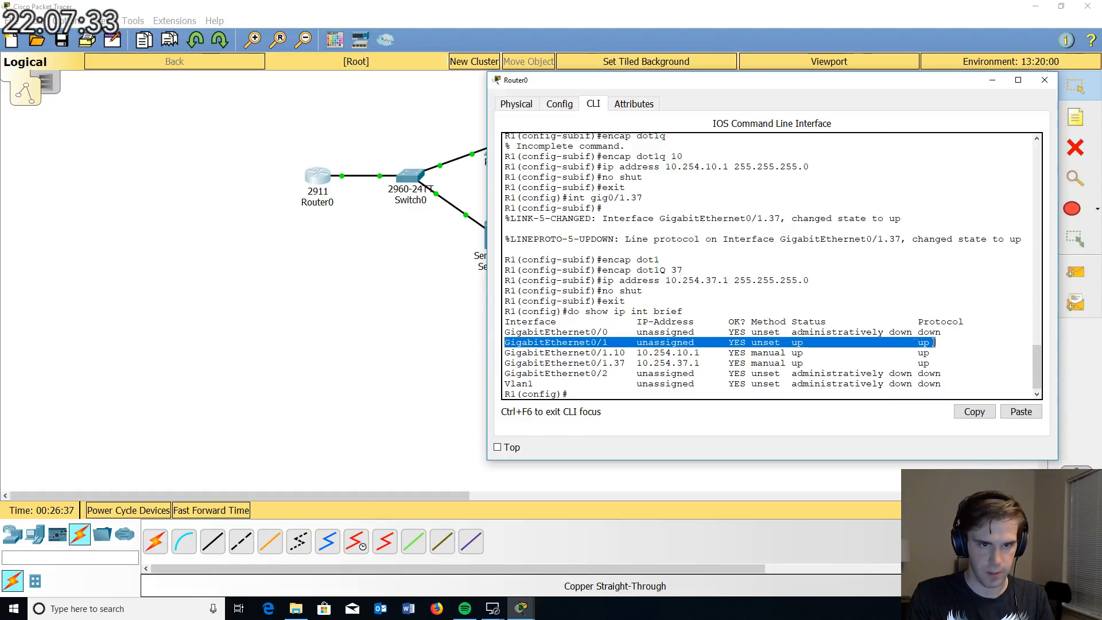
left_click_drag(505, 353, 700, 352)
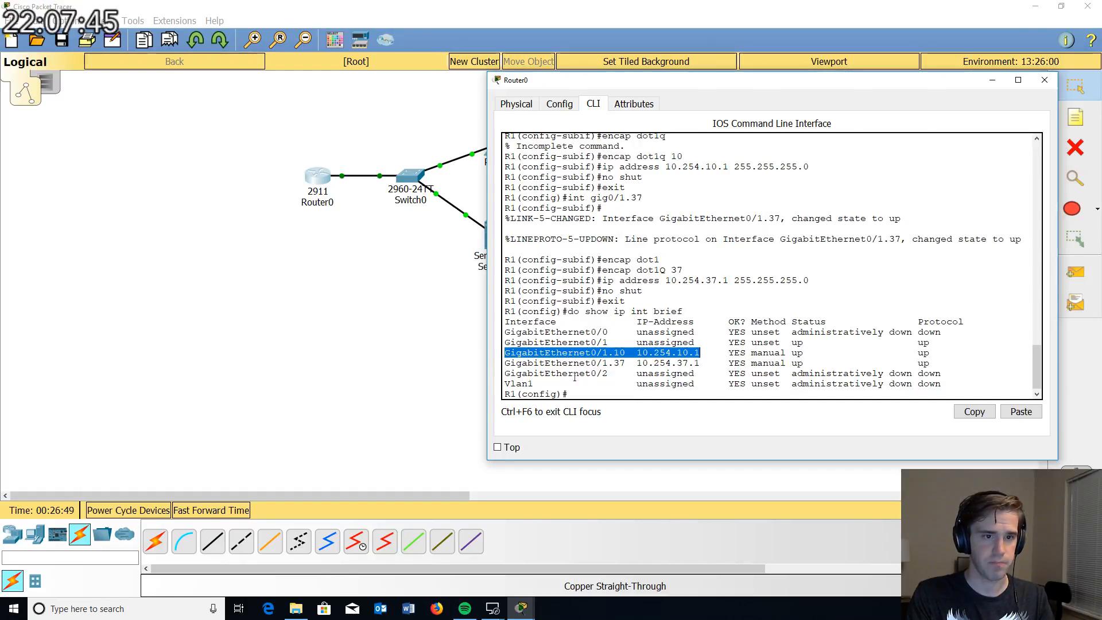
left_click_drag(602, 363, 929, 354)
left_click(890, 354)
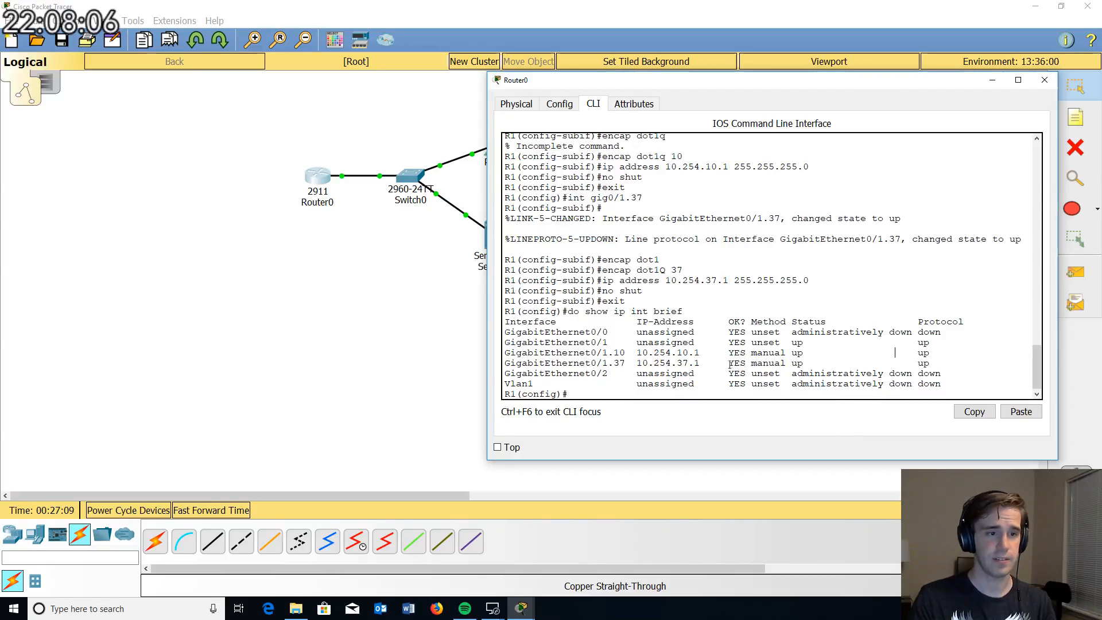
Step: Leave global configuration mode on R1, save the running configuration with wr, and close the router window
type("exit")
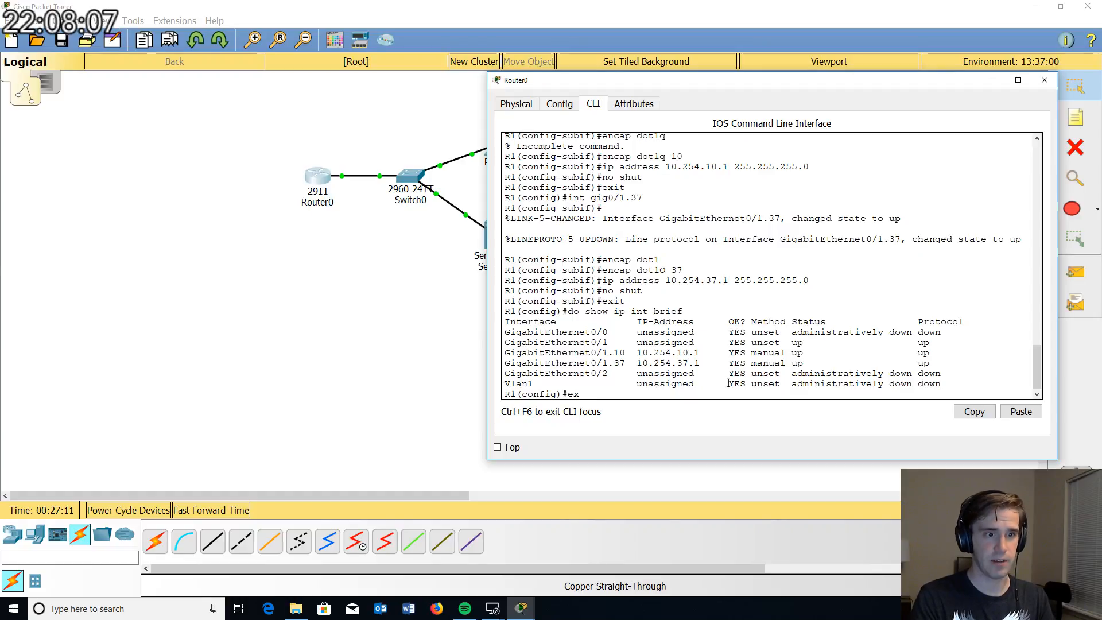
key("Return")
key("Return")
key("Return")
key("Return")
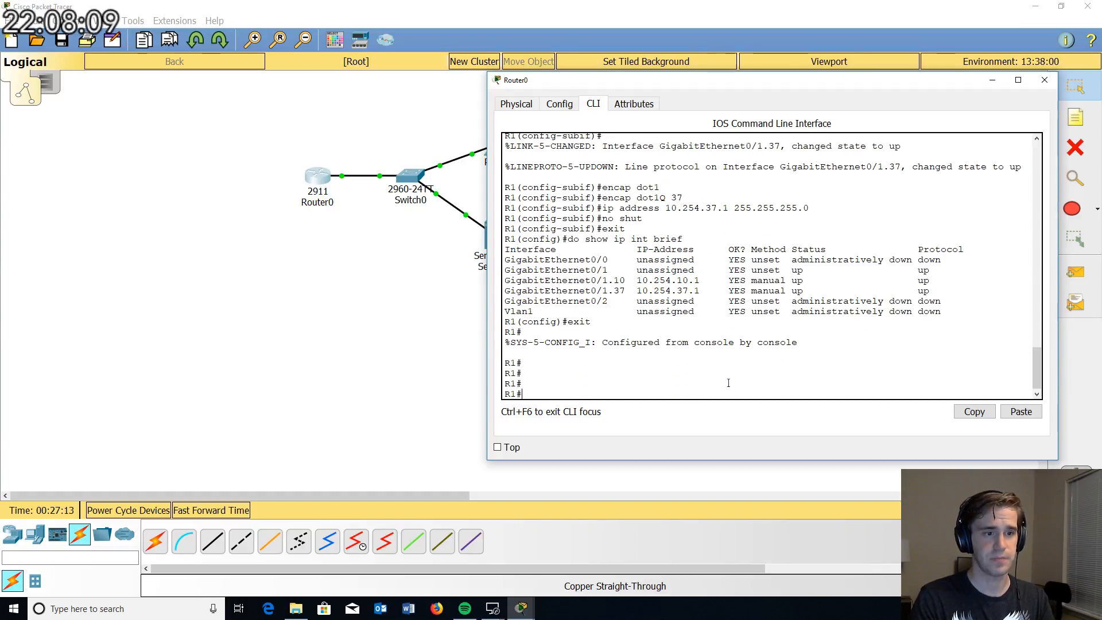
type("wr")
key("Return")
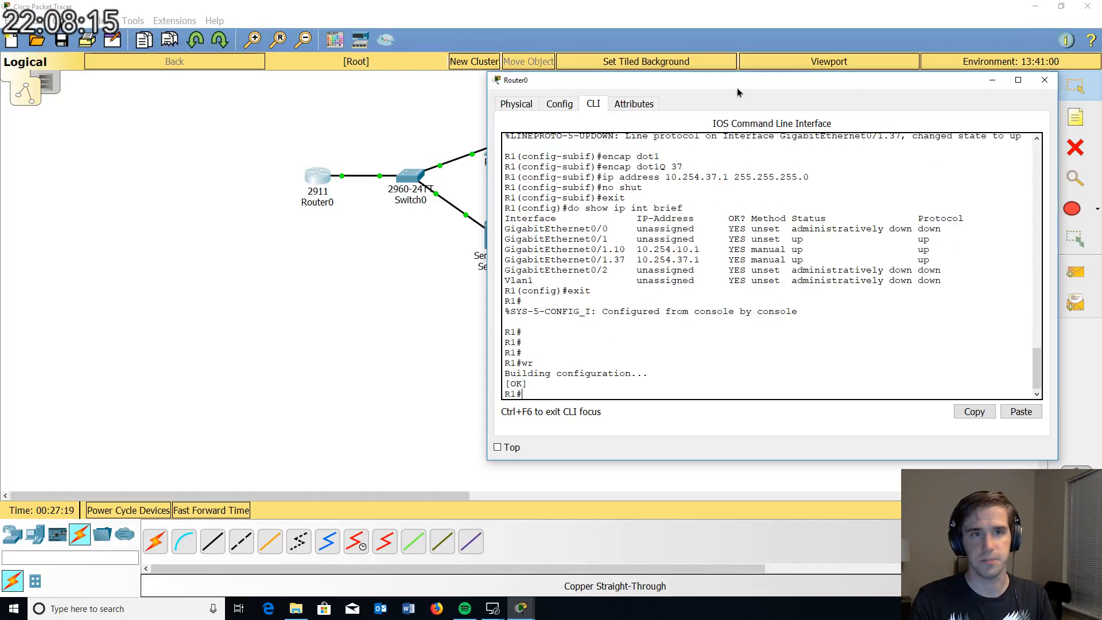
left_click(1044, 80)
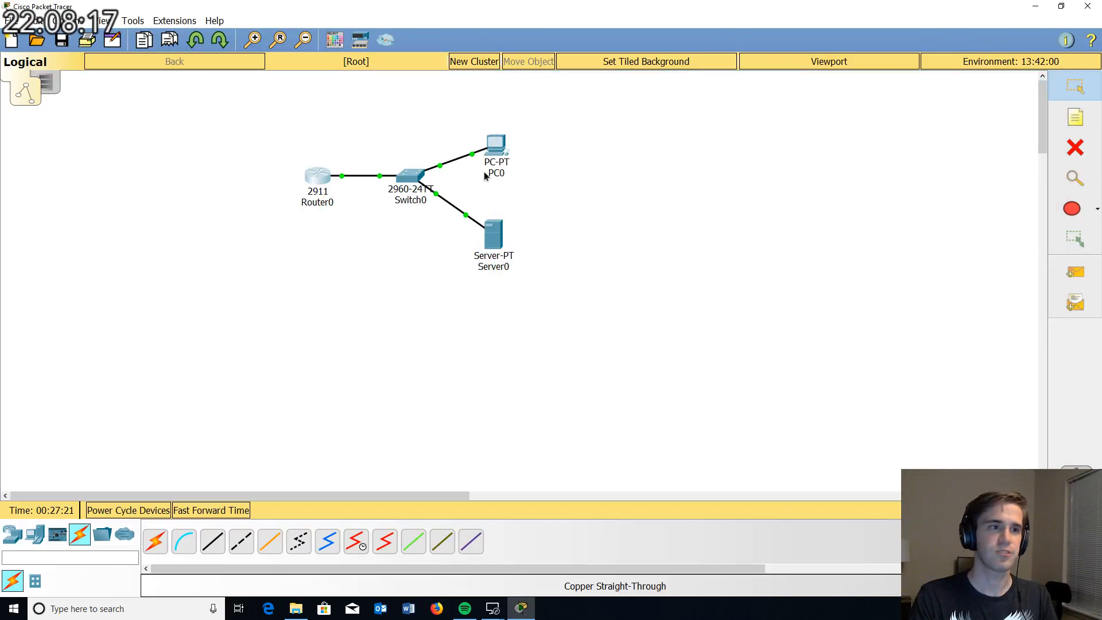
Step: Ping the server address 10.254.37.10 from PC0's Command Prompt
left_click(497, 146)
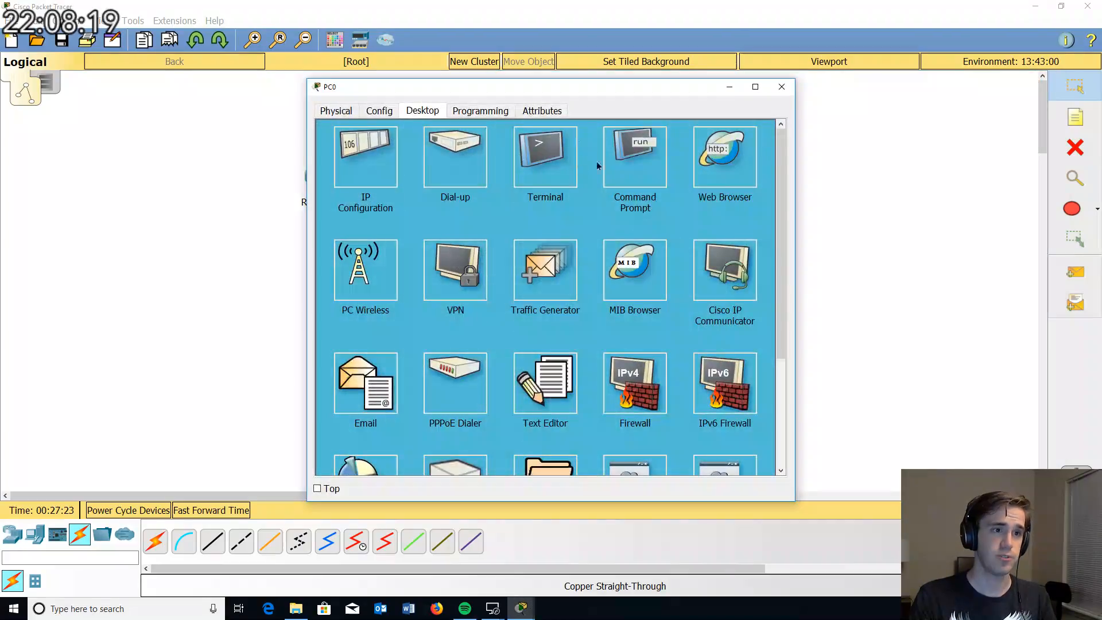
left_click_drag(578, 86, 816, 74)
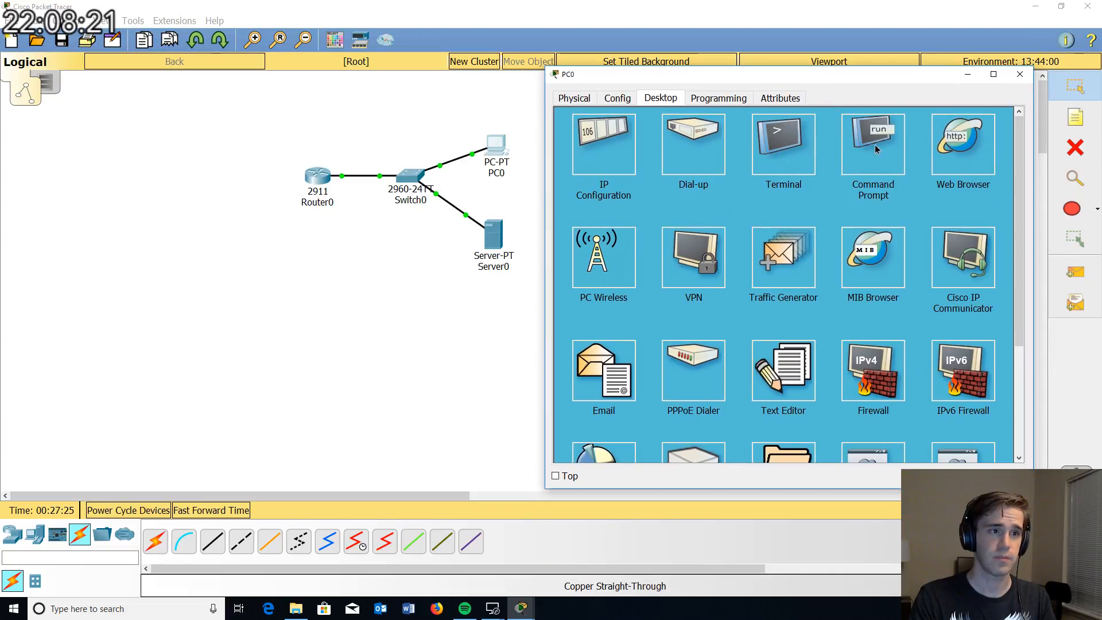
left_click(875, 145)
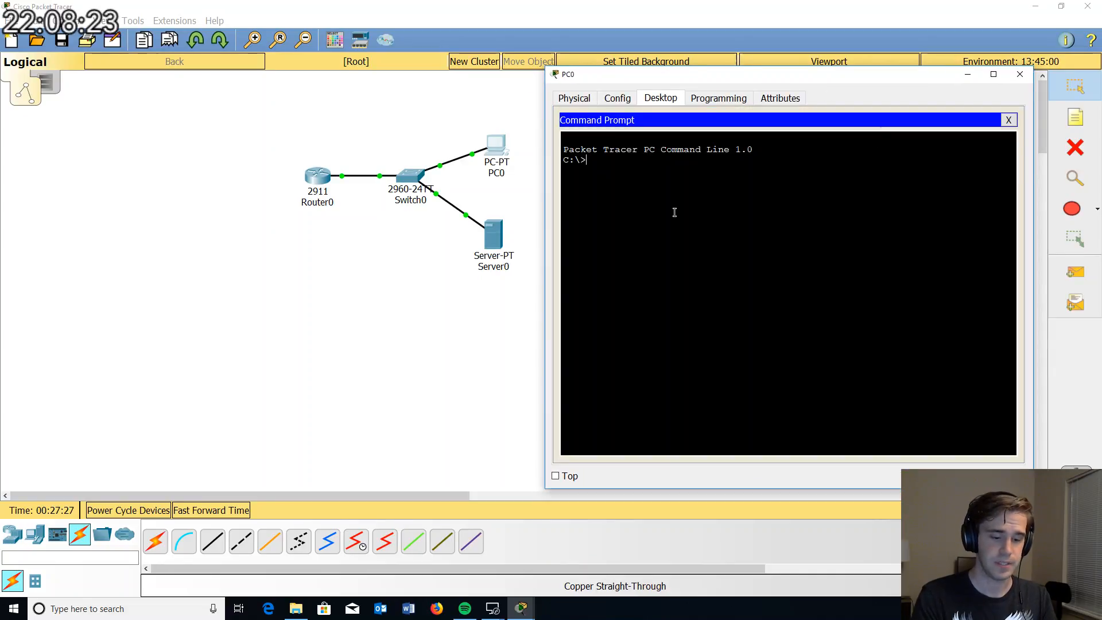
type("ping 10.23")
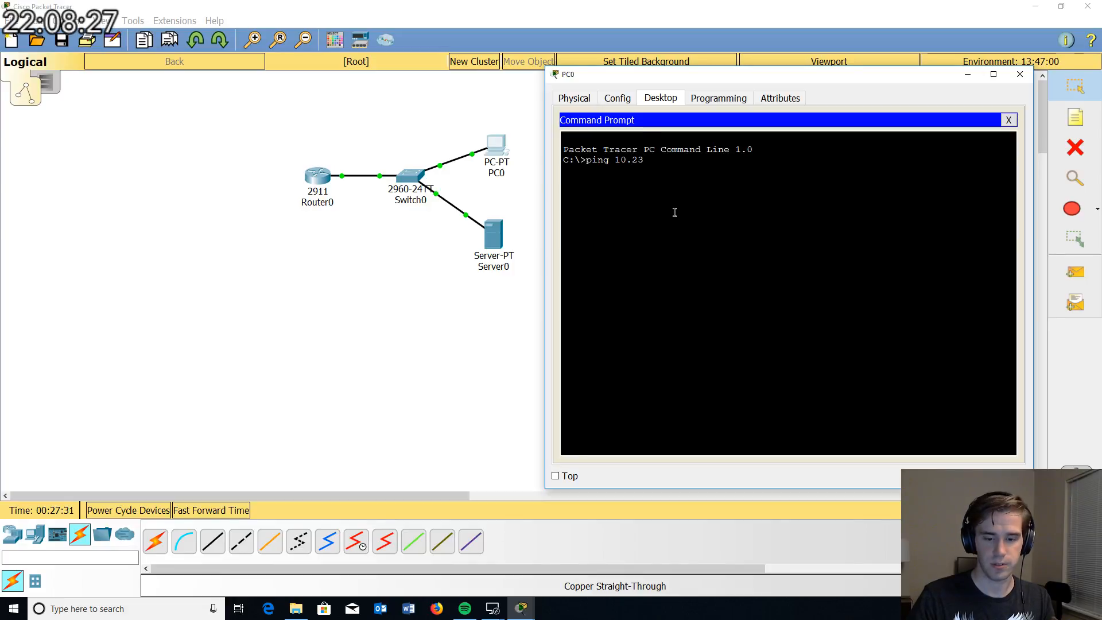
key("BackSpace")
type("54")
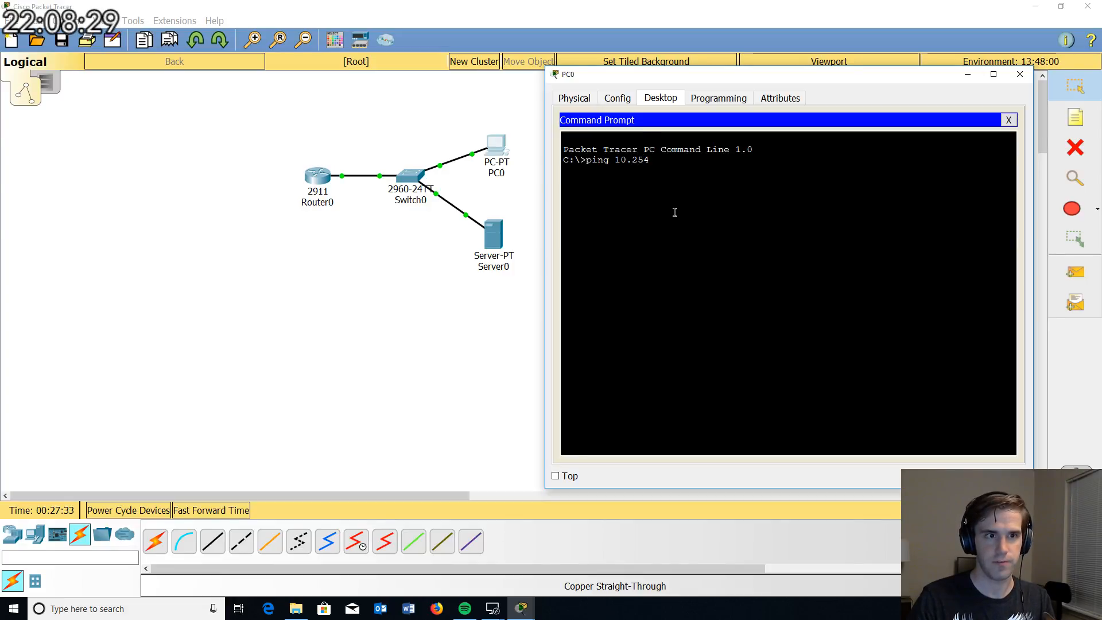
type(".37.")
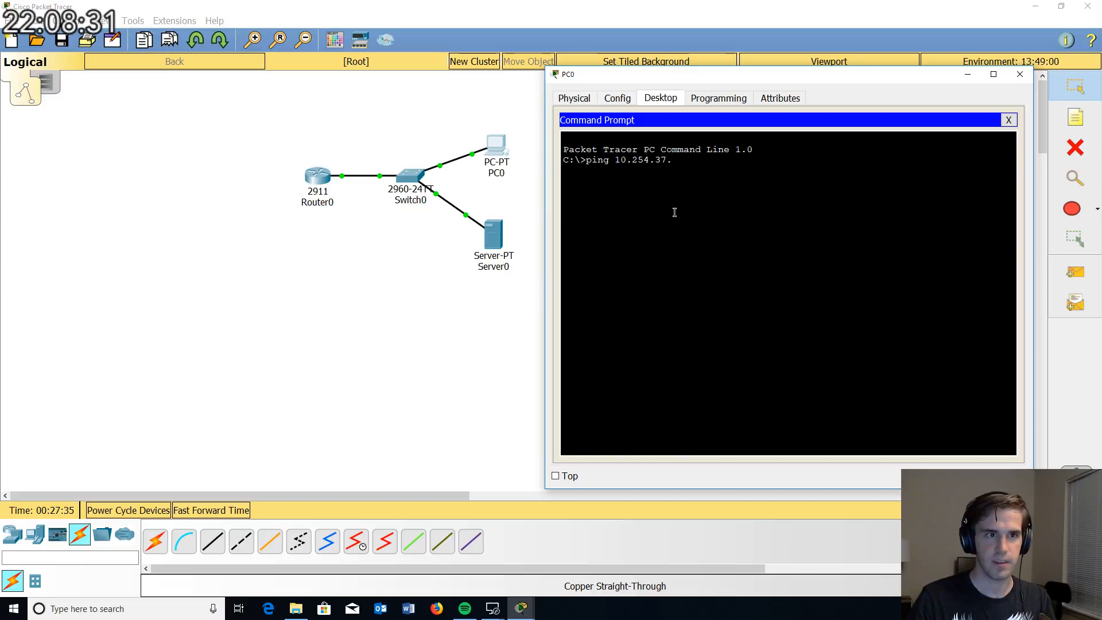
type("10")
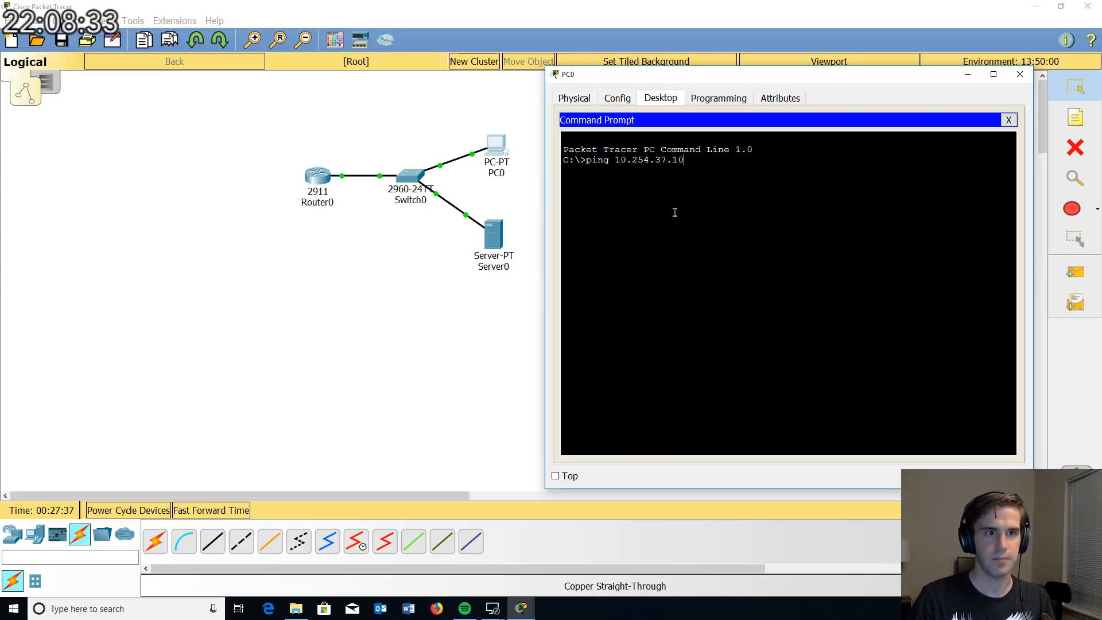
key("Return")
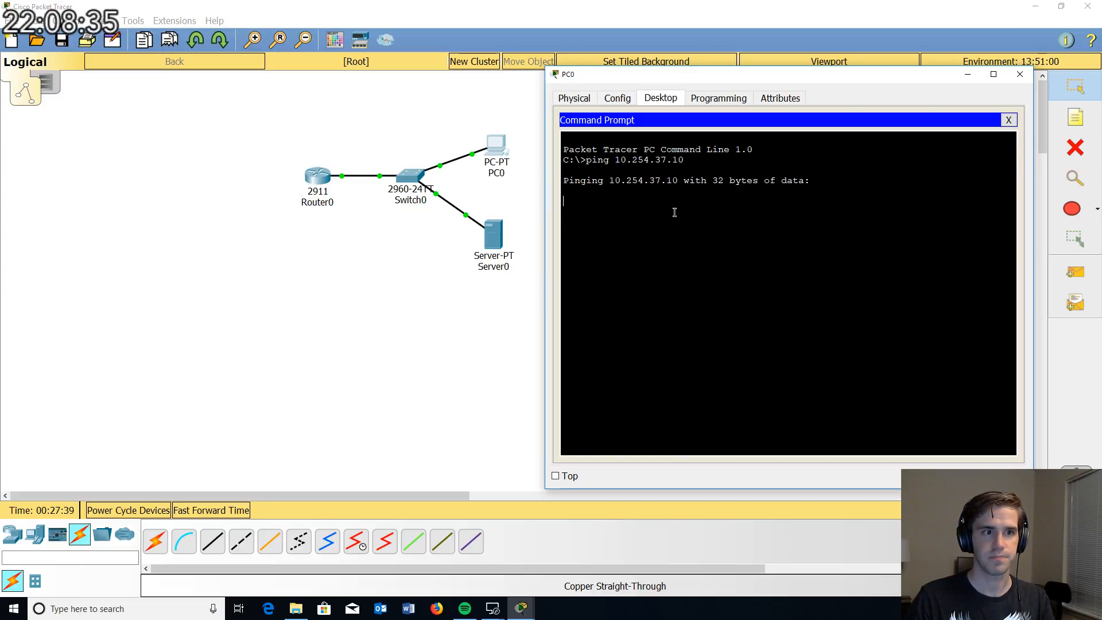
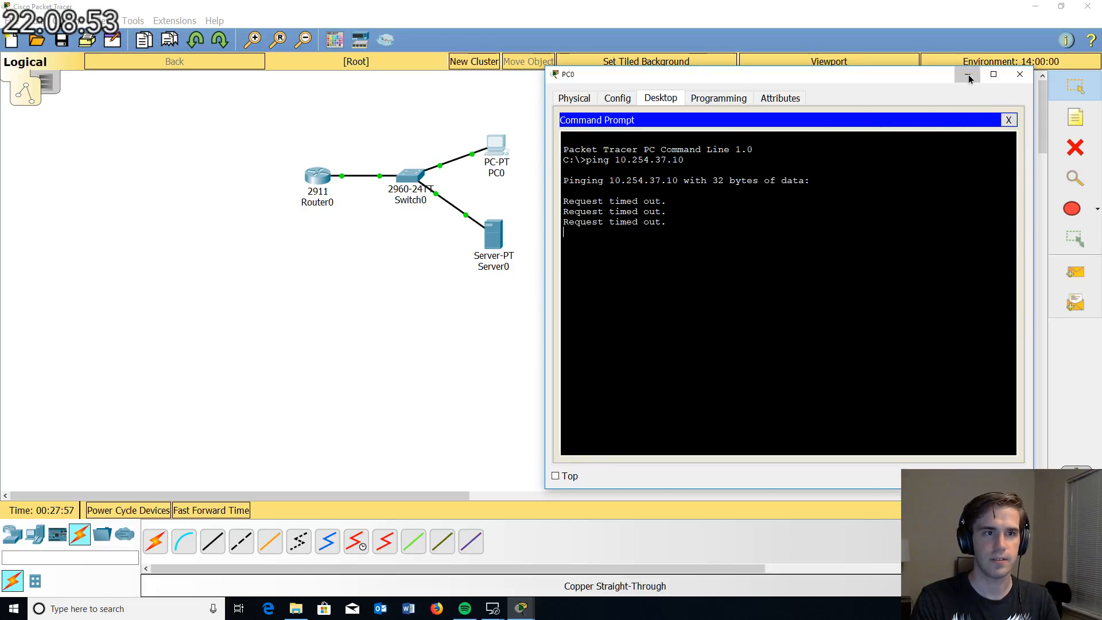
Step: Check Server0's IP configuration and return to PC0's Command Prompt to read the ping output
left_click(1020, 74)
left_click(498, 239)
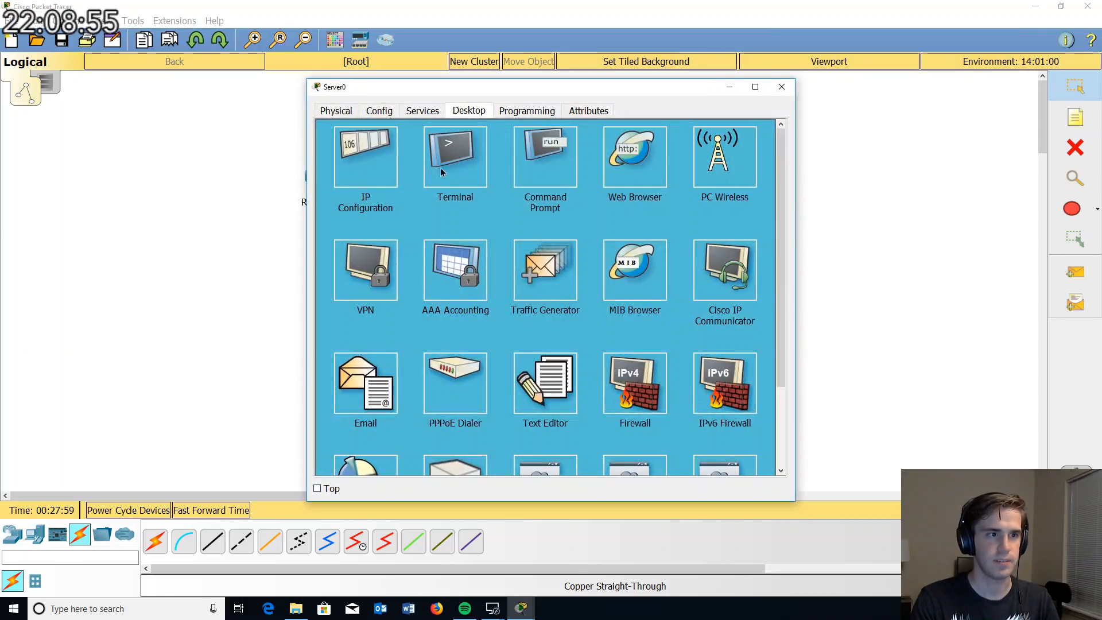
left_click(368, 172)
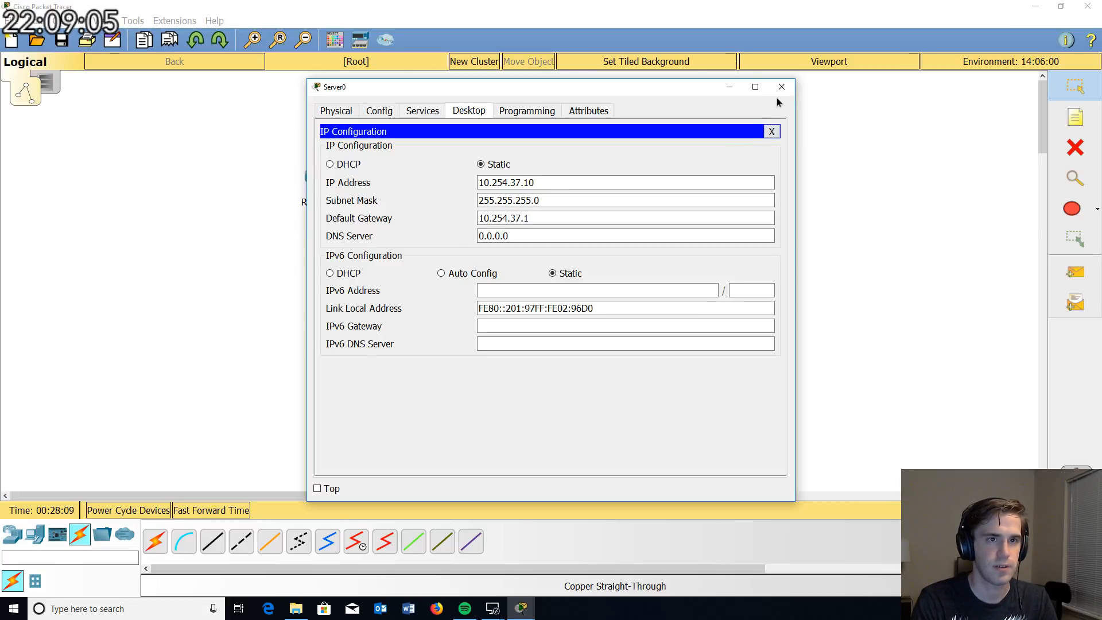
left_click(729, 87)
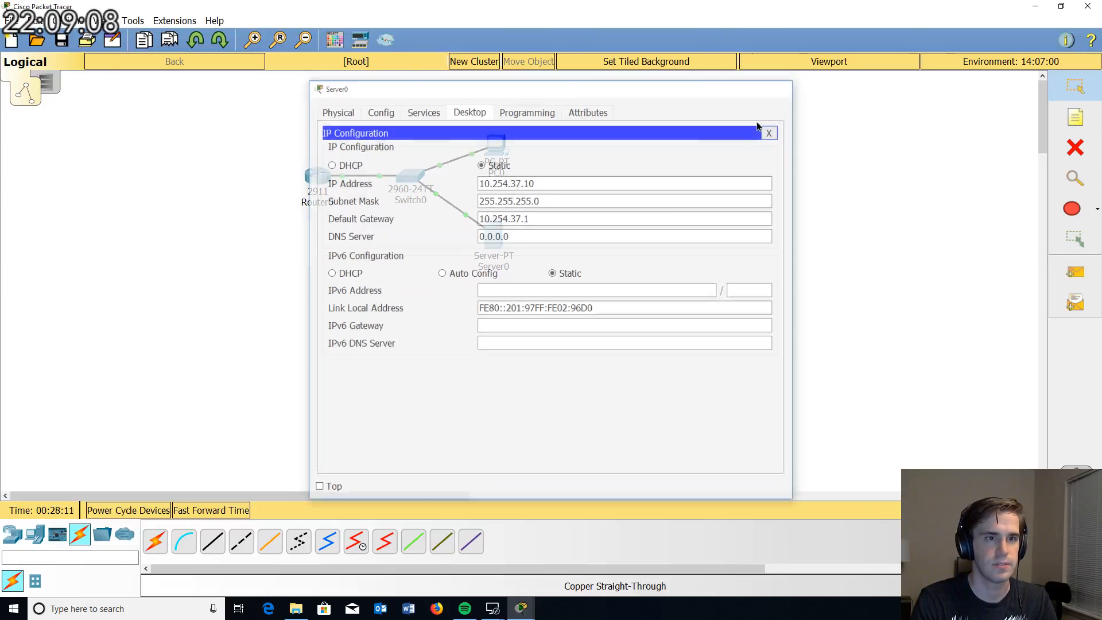
mouse_move(517, 612)
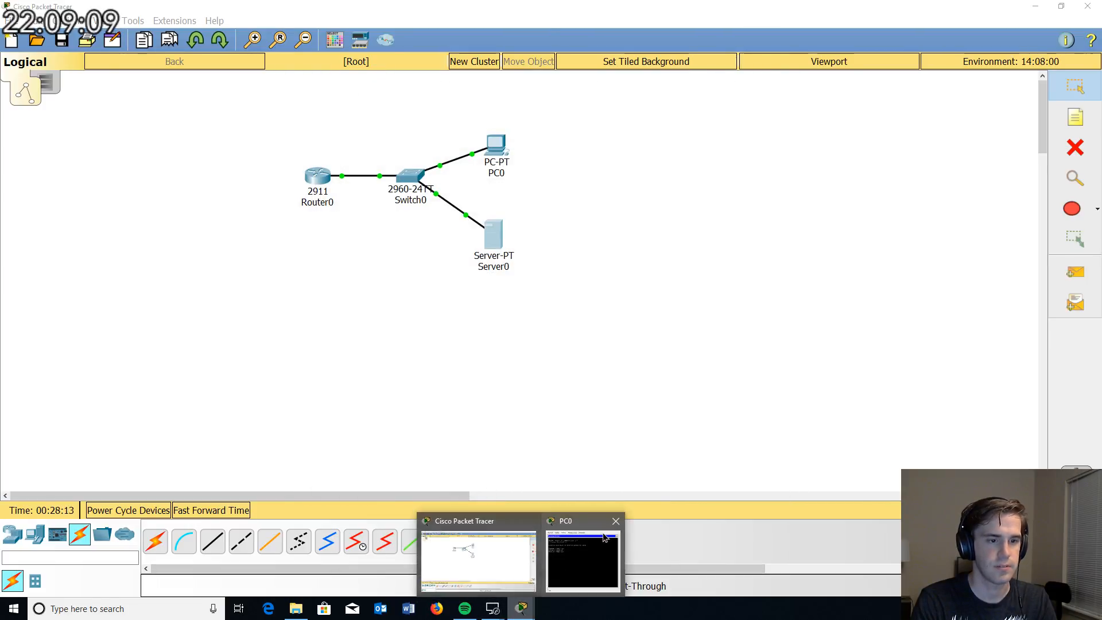
left_click(585, 560)
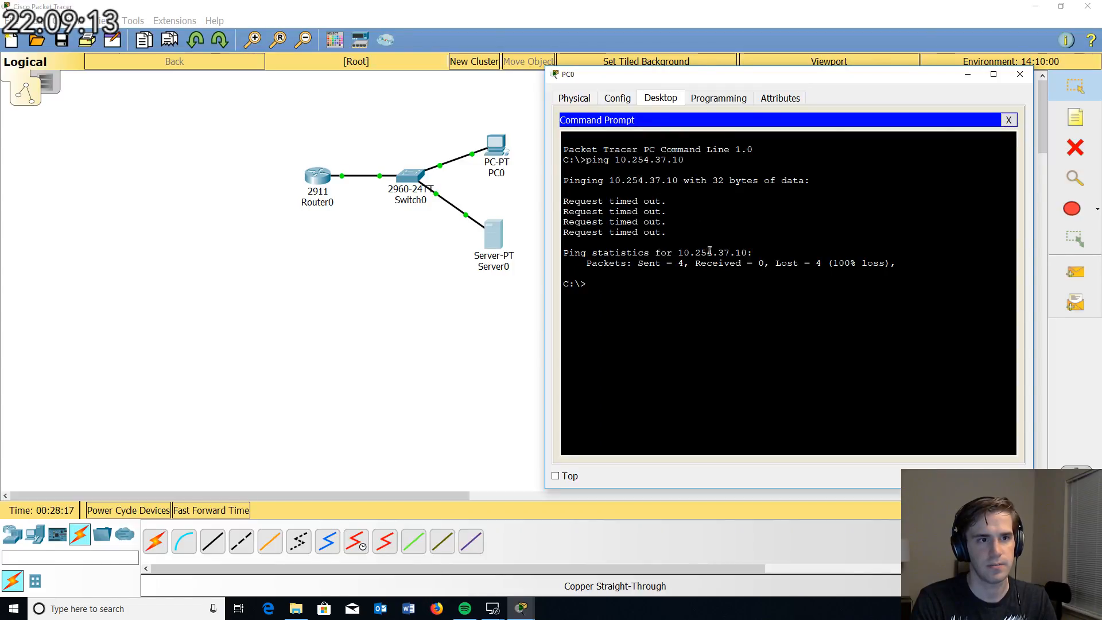
Step: Recheck Server0's static IP address, subnet mask and default gateway, then close its window
left_click(493, 234)
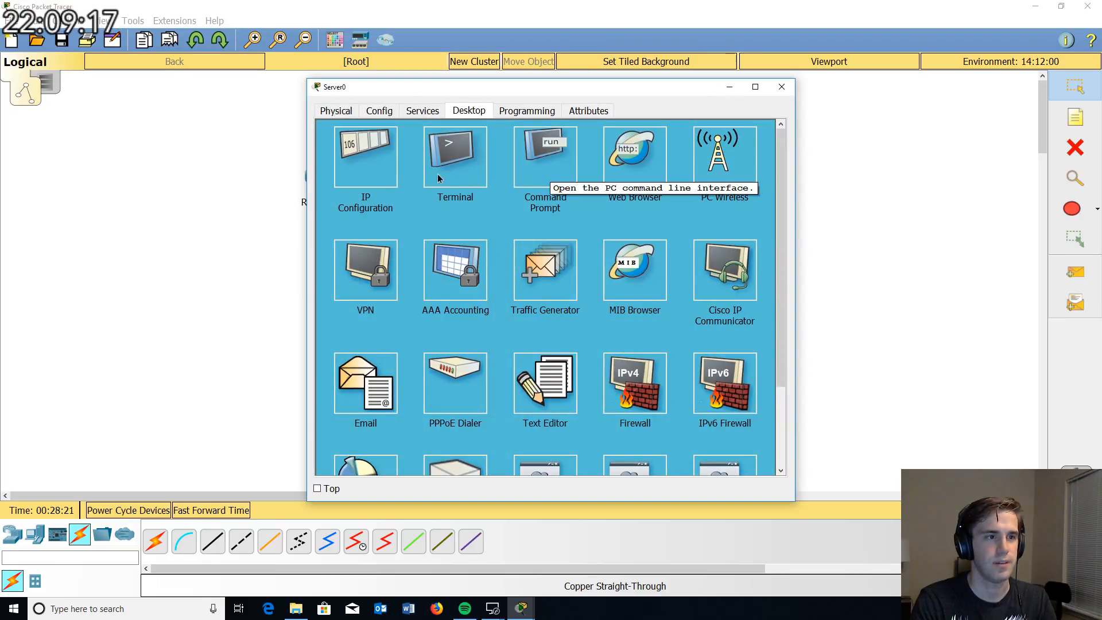
left_click(386, 168)
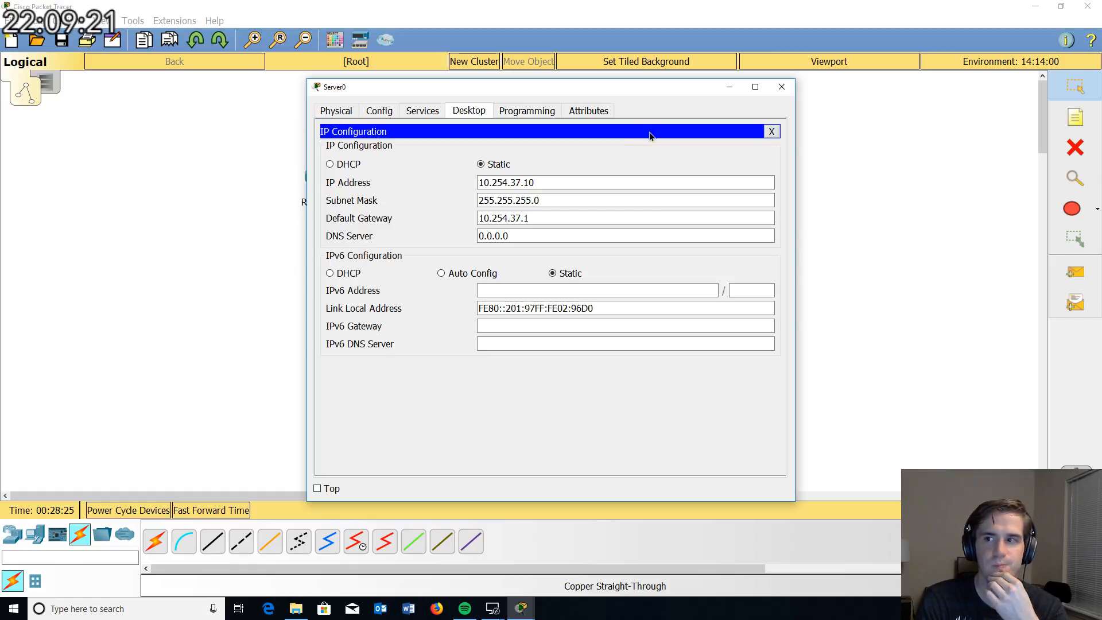
left_click(783, 87)
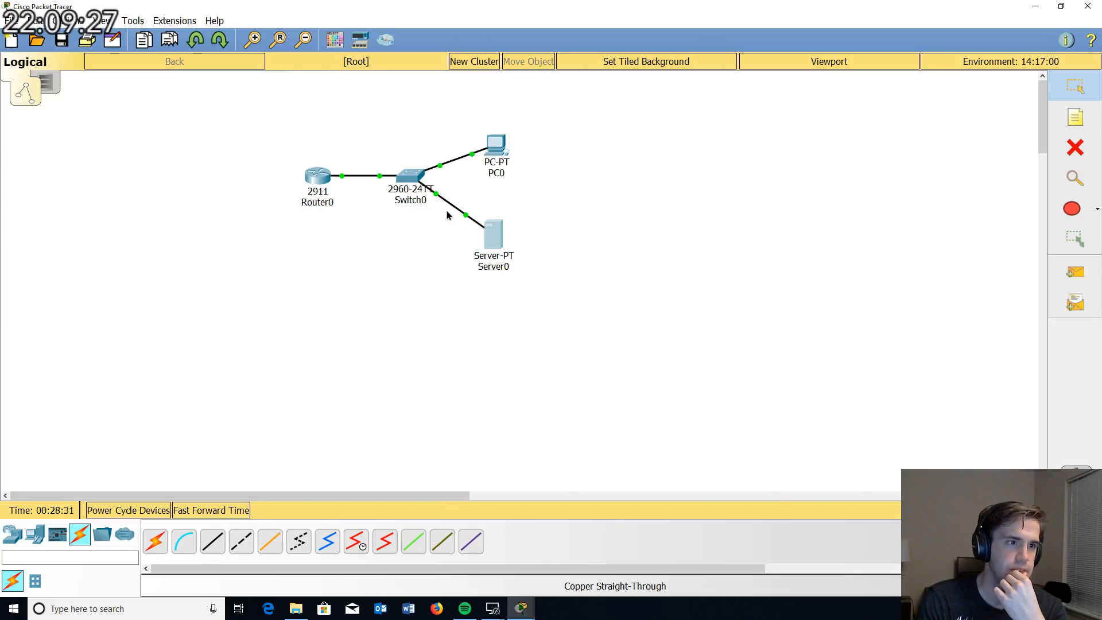
Step: Ping the VLAN 37 gateway 10.254.37.1 from Server0's Command Prompt
left_click(491, 240)
left_click(552, 157)
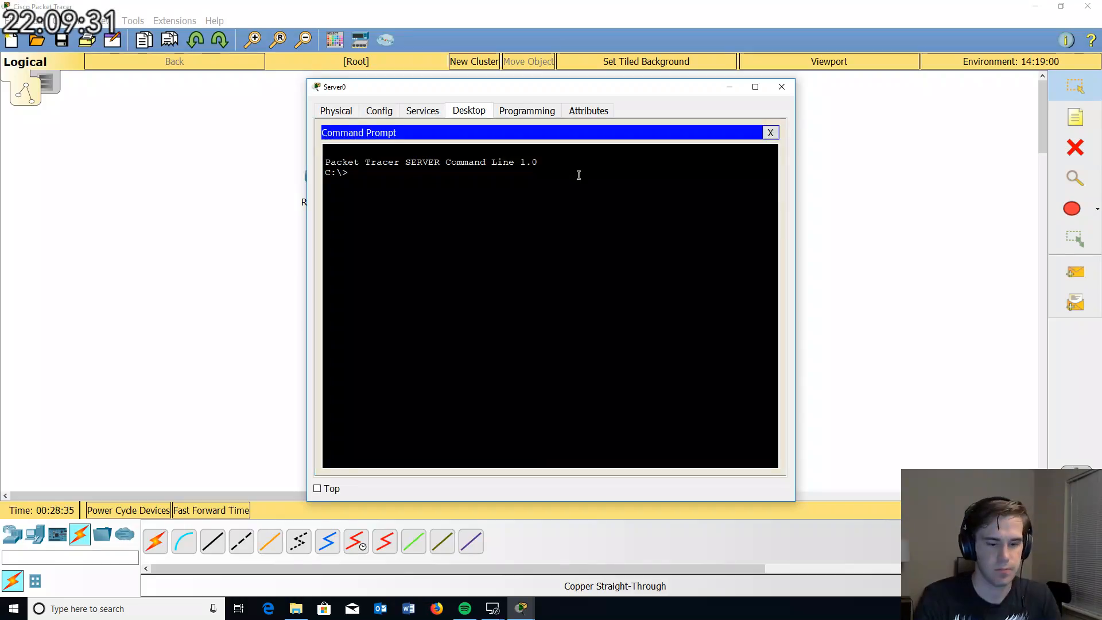
type("ping 10")
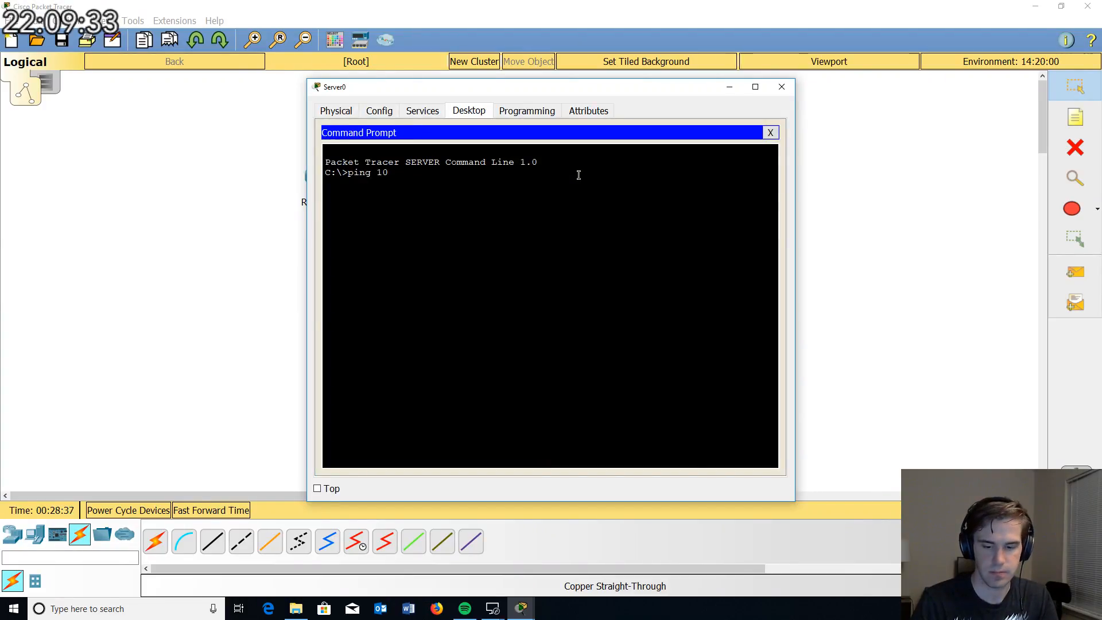
type(".254")
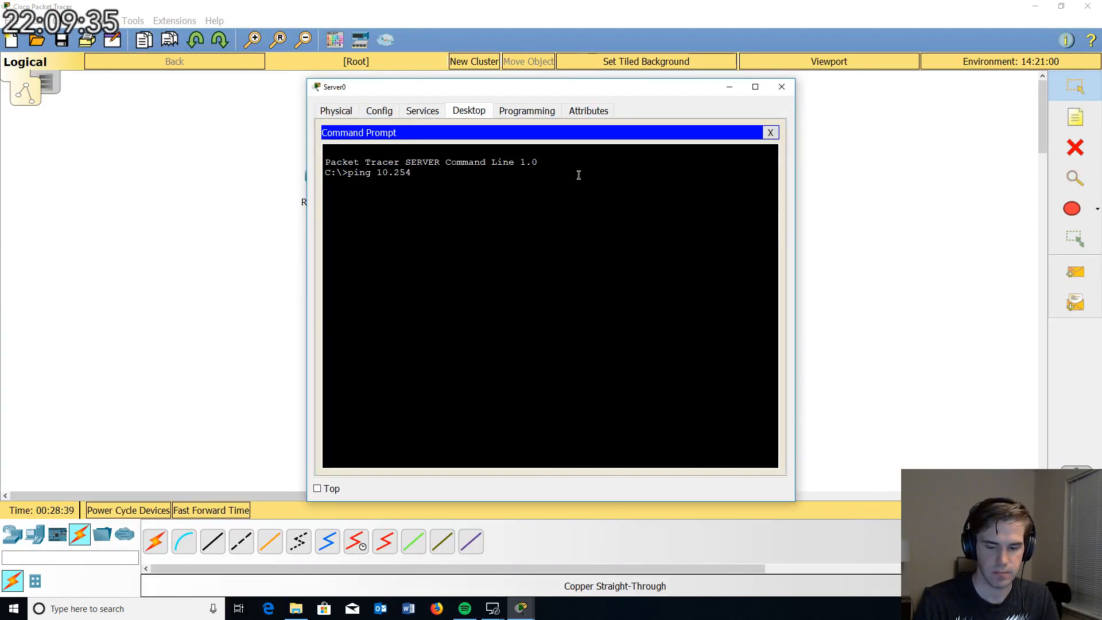
type(".37.1")
key("Return")
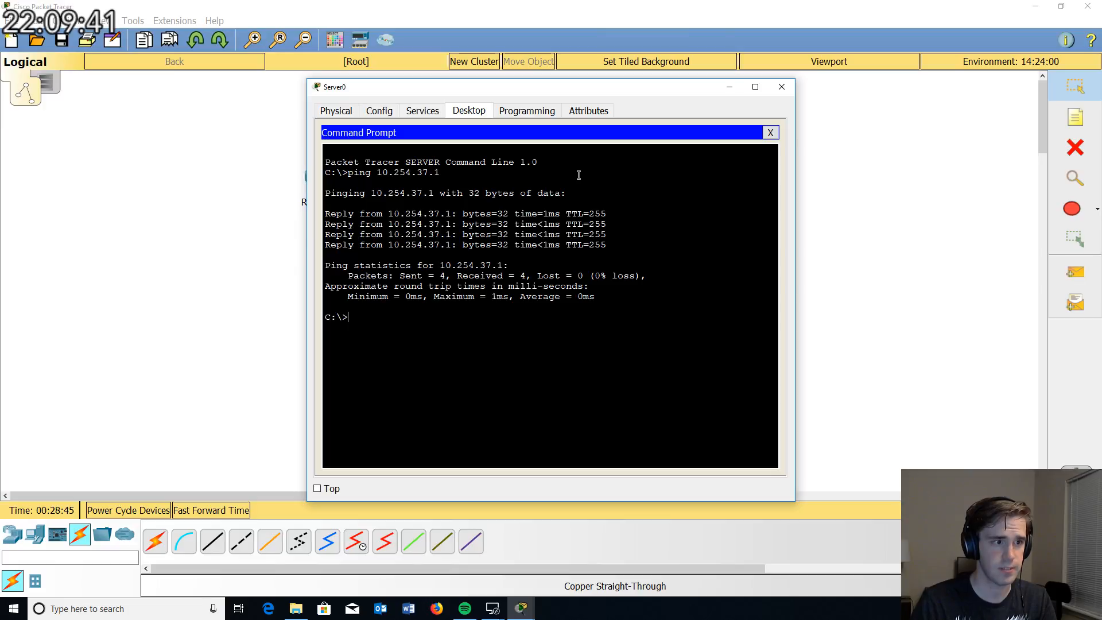
Step: Ping the VLAN 10 gateway 10.254.10.1 from Server0
key("Up")
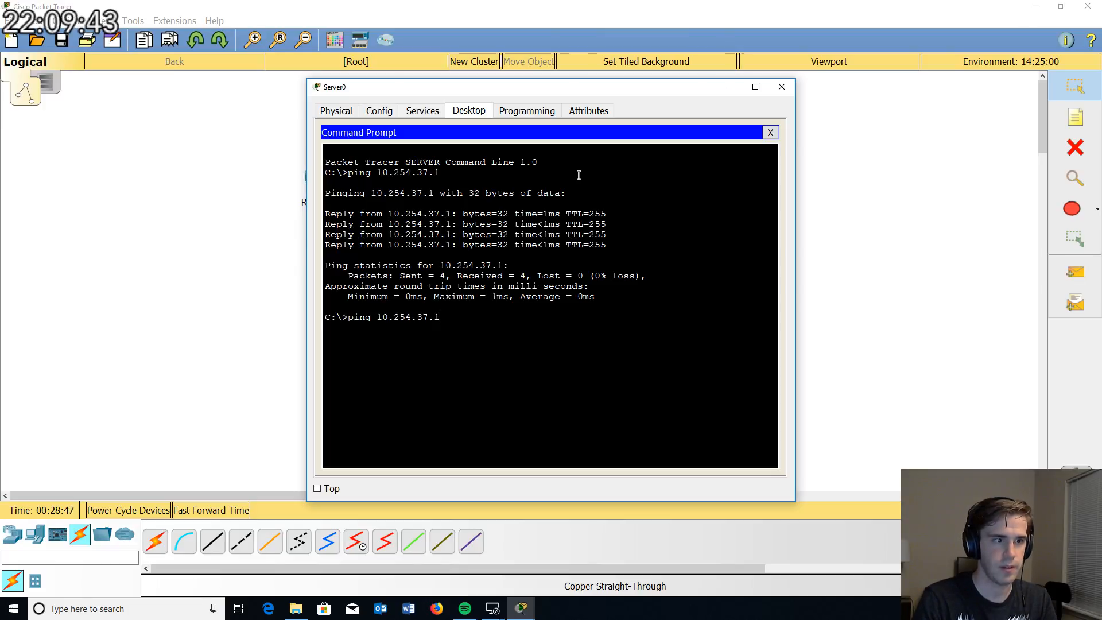
key("BackSpace")
key("BackSpace")
key("BackSpace")
type("10")
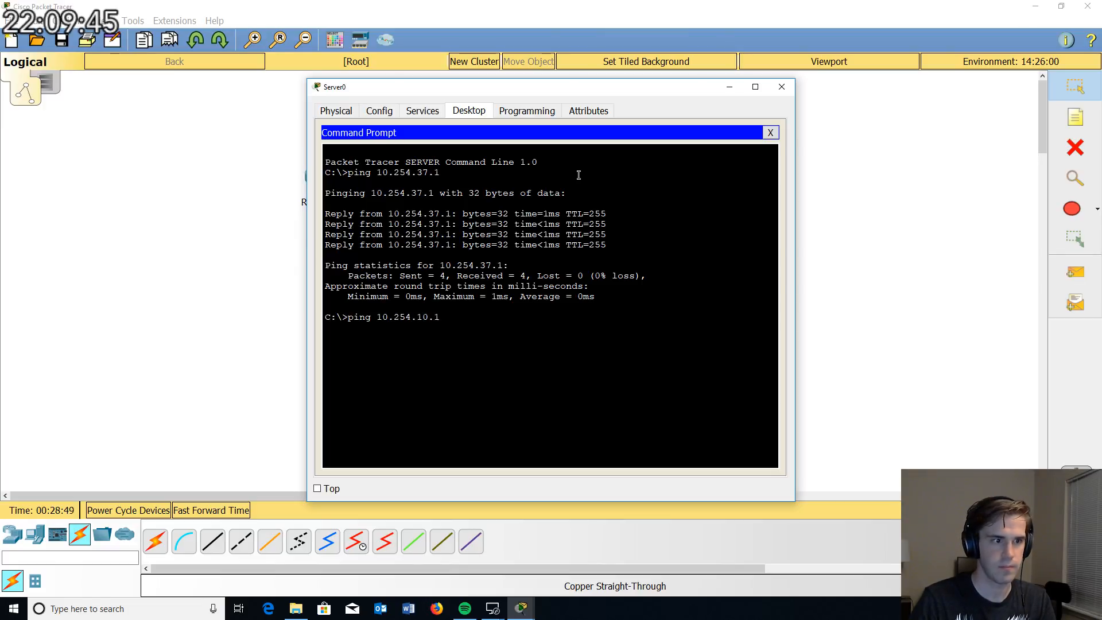
key("Return")
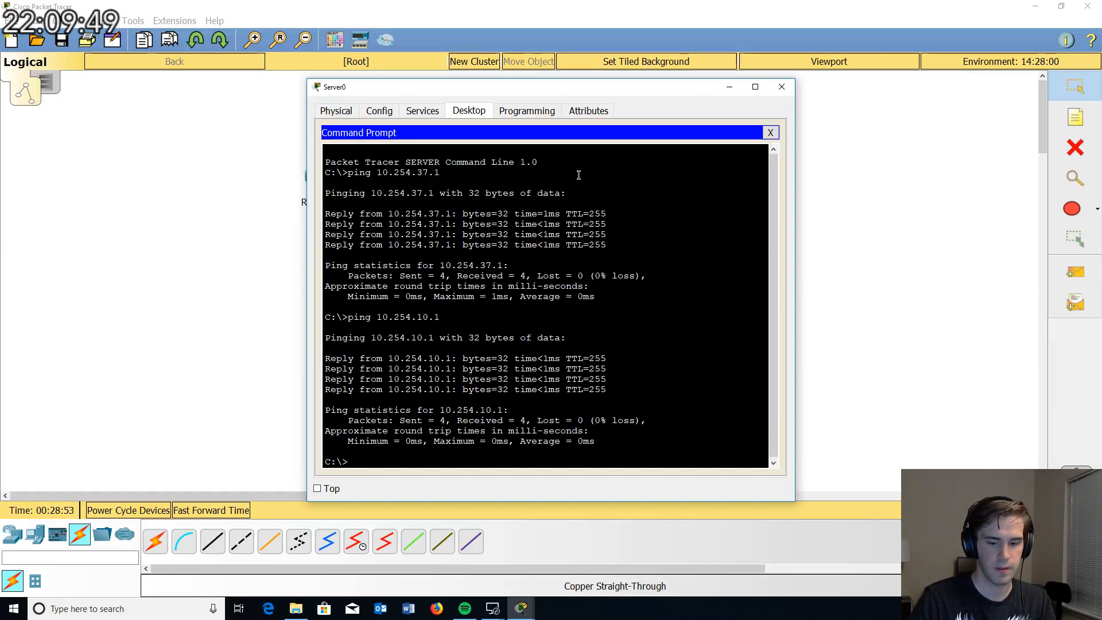
Step: Ping the host address 10.254.10.10 in VLAN 10 from Server0
type("ping")
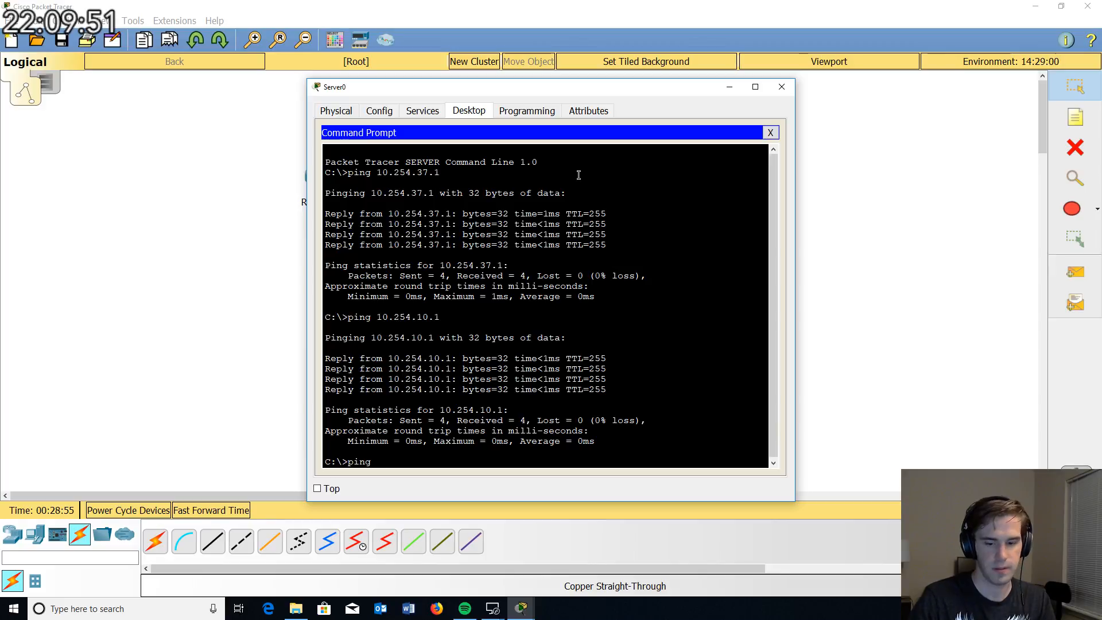
type(" 10")
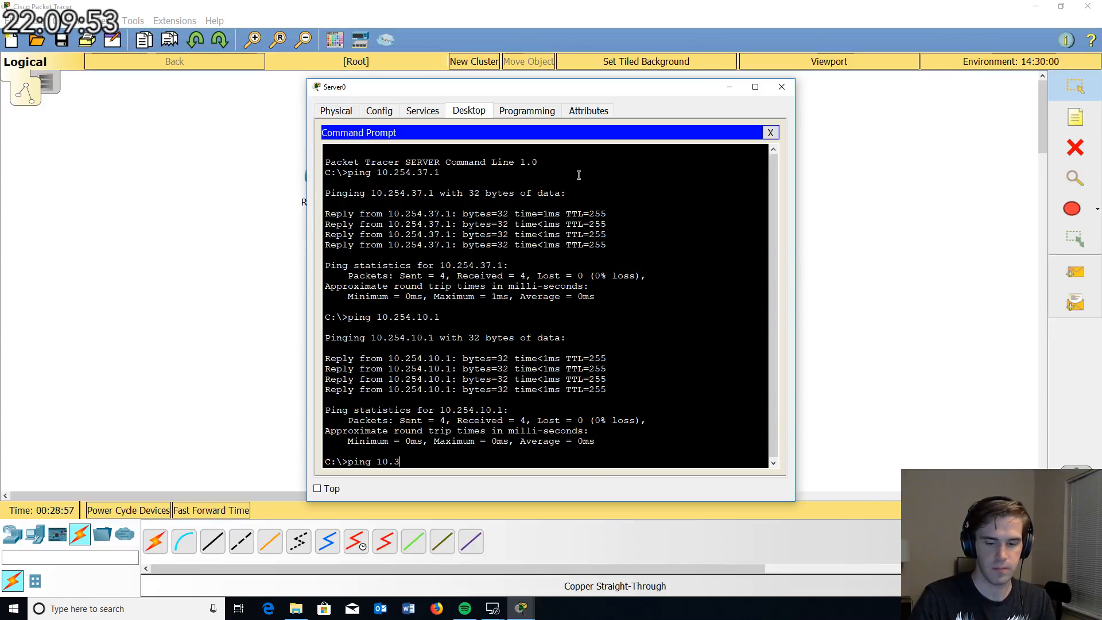
type(".254.10.")
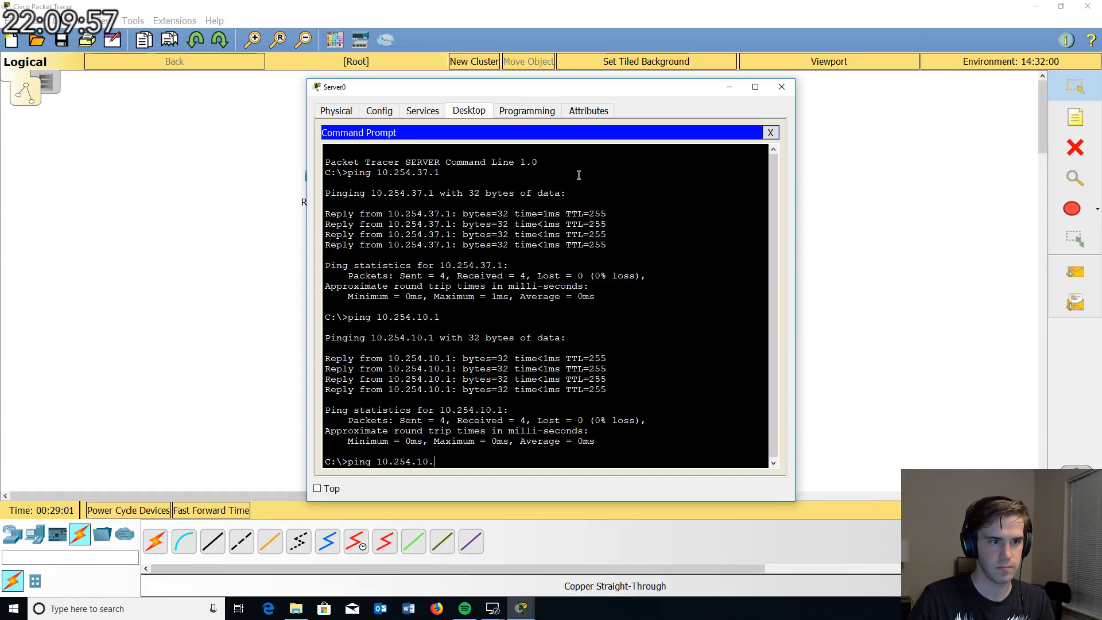
type("10")
key("Return")
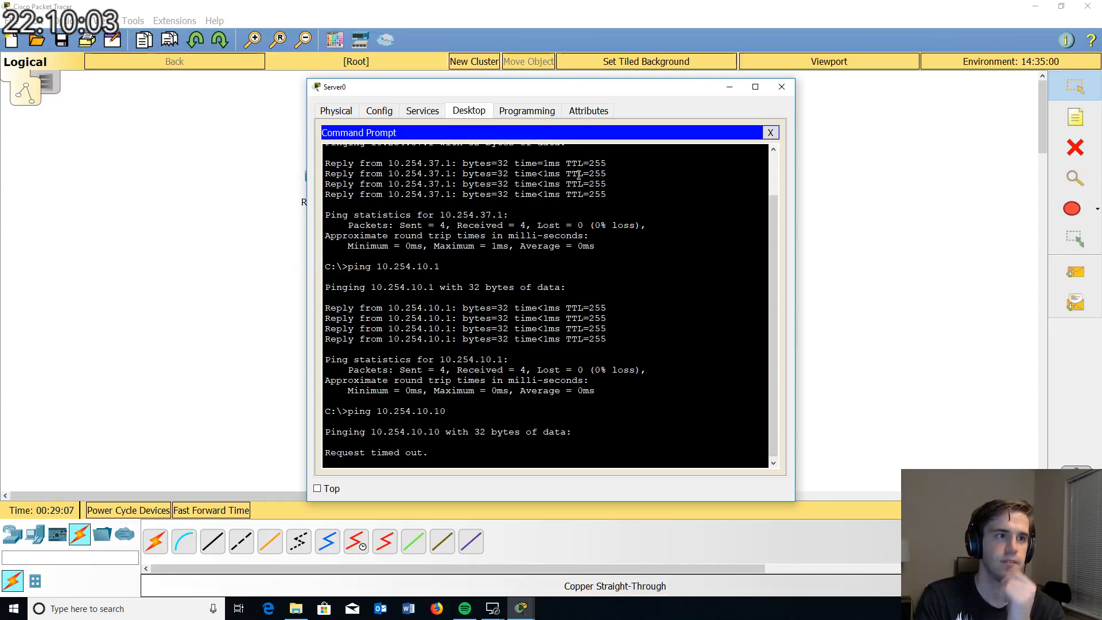
Step: Look through Server0's service settings, including HTTP, DHCP, DNS, SYSLOG, EMAIL and FTP
left_click(418, 115)
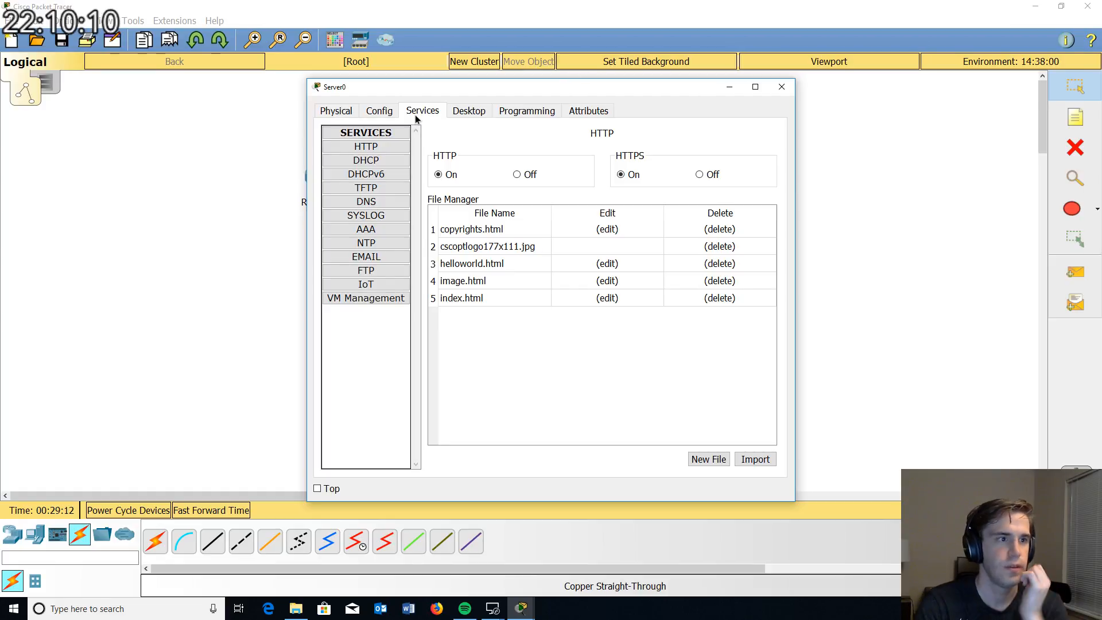
left_click(386, 163)
left_click(387, 174)
left_click(387, 202)
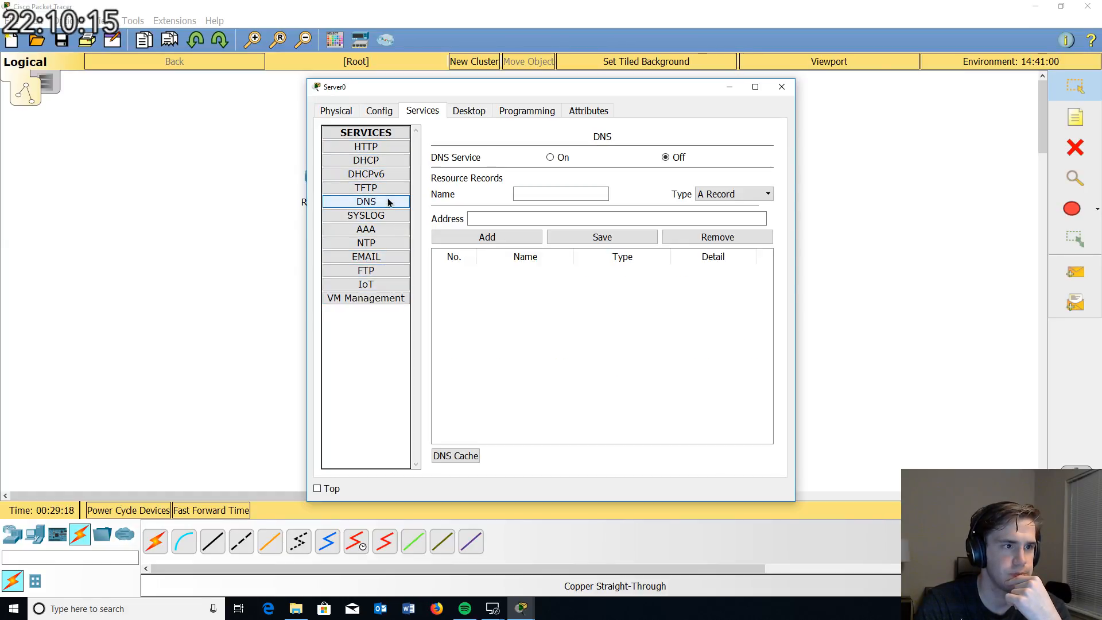
left_click(386, 187)
left_click(386, 228)
left_click(387, 216)
left_click(379, 256)
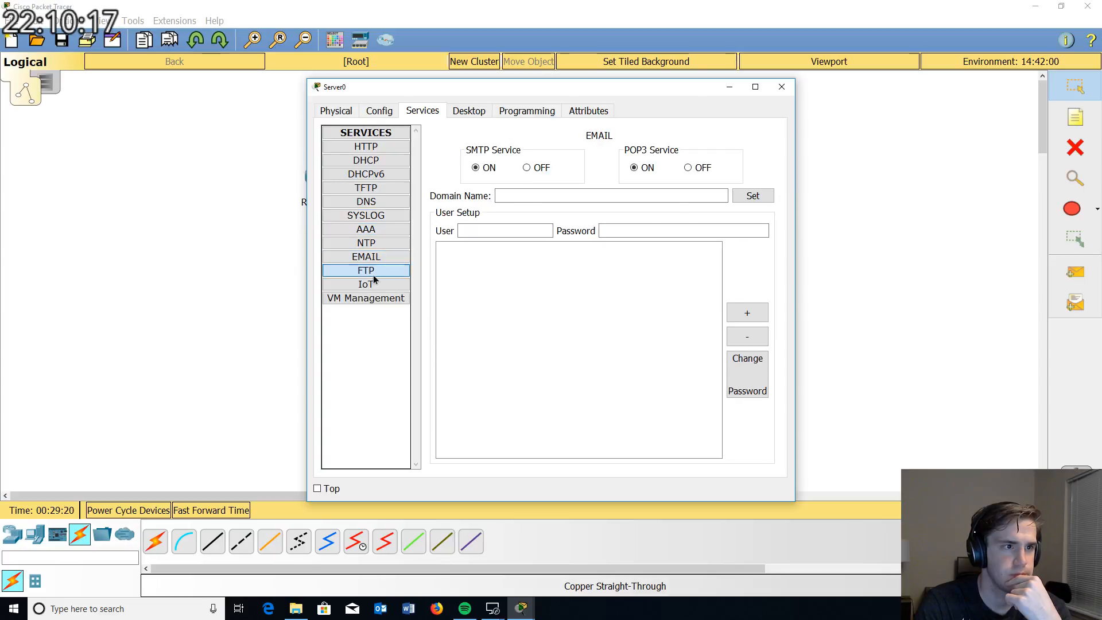
left_click(379, 271)
Step: Examine Server0's global, algorithm and FastEthernet0 interface settings, then its device attributes
left_click(457, 111)
left_click(379, 111)
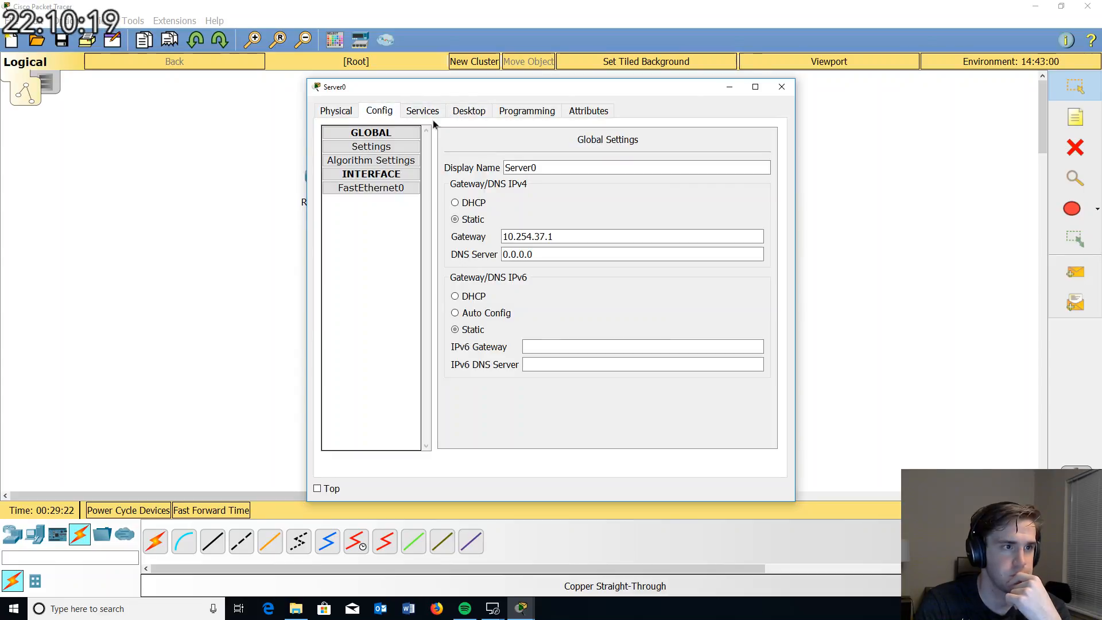
left_click(401, 160)
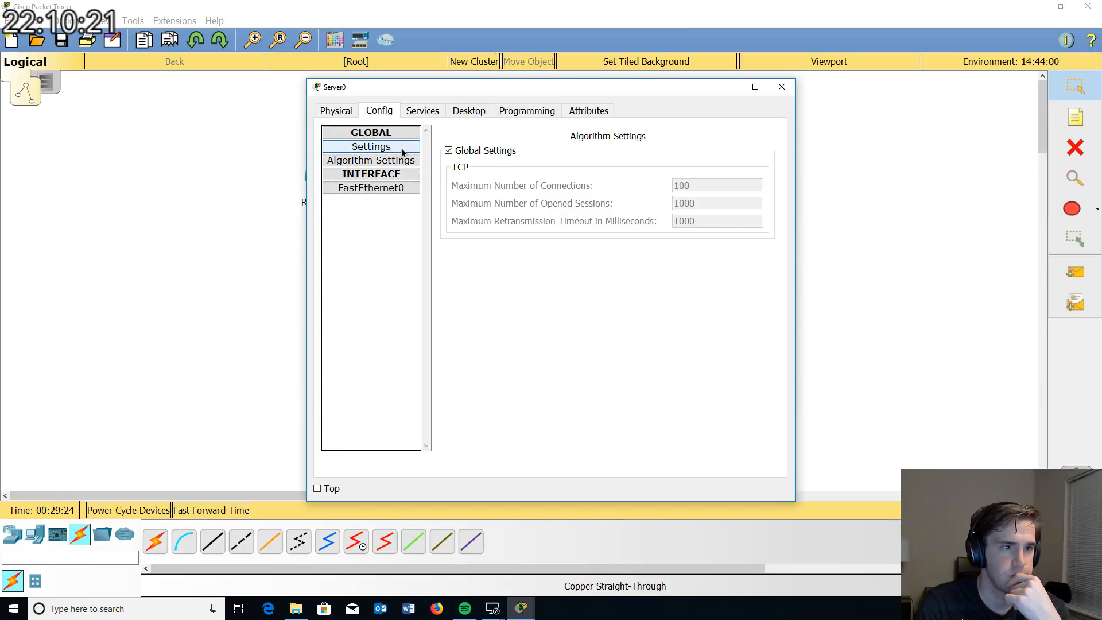
left_click(400, 175)
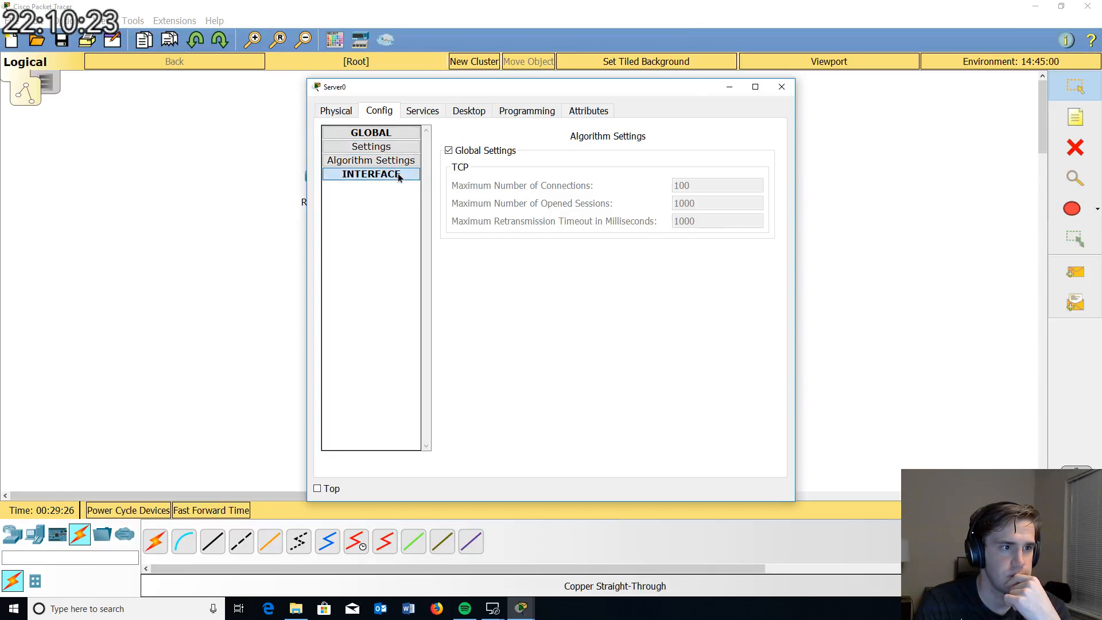
left_click(398, 174)
left_click(399, 190)
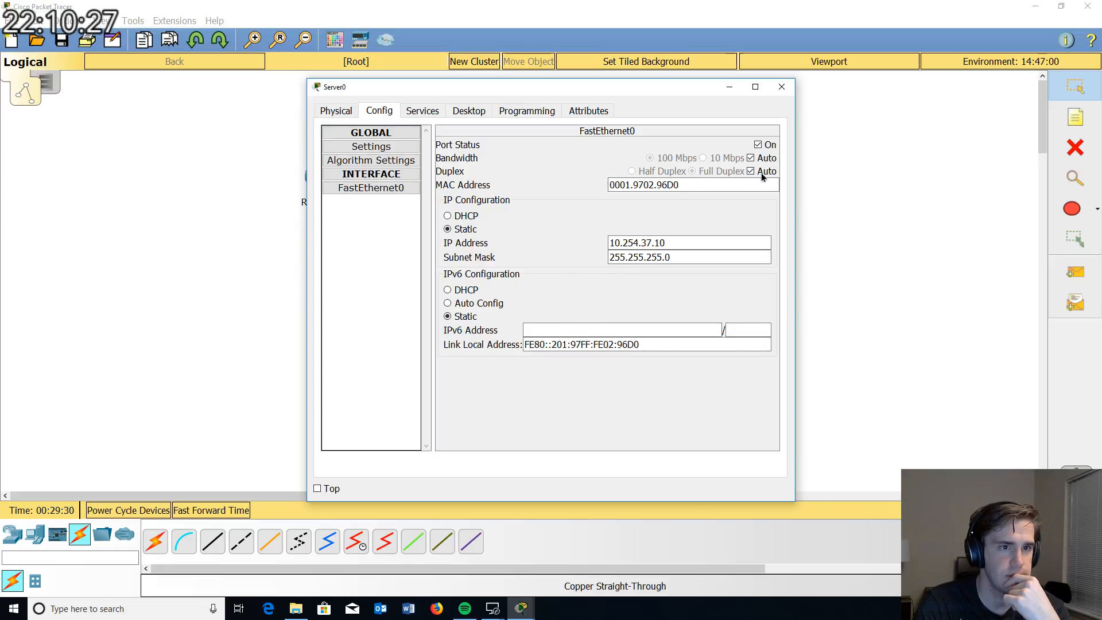
left_click(531, 112)
left_click(571, 116)
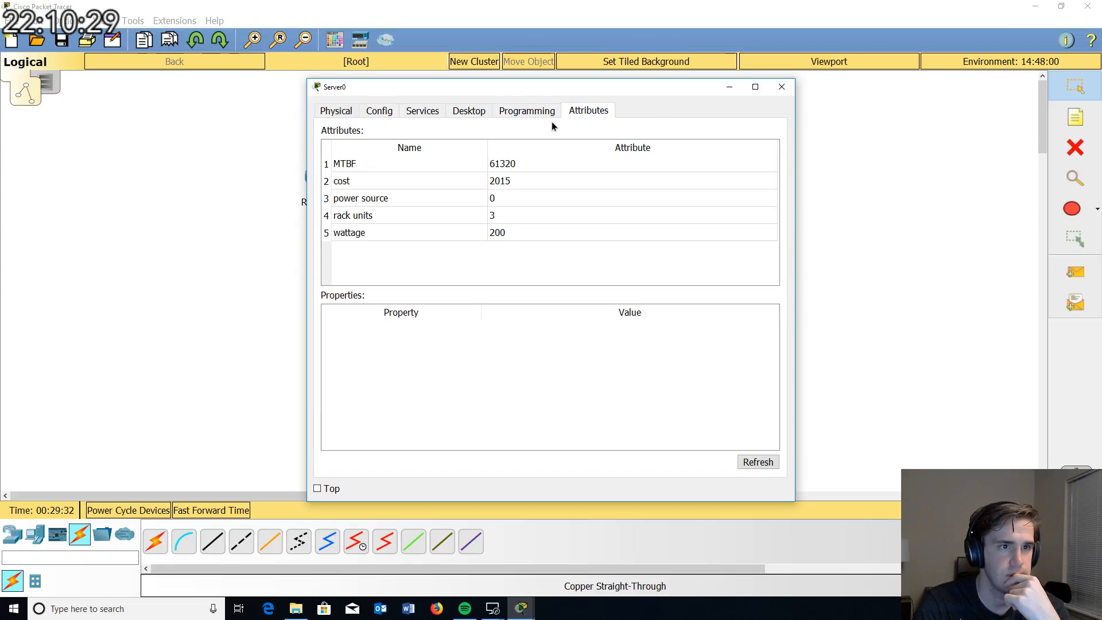
Step: Close Server0's Command Prompt and open its IPv4 Firewall application
left_click(479, 112)
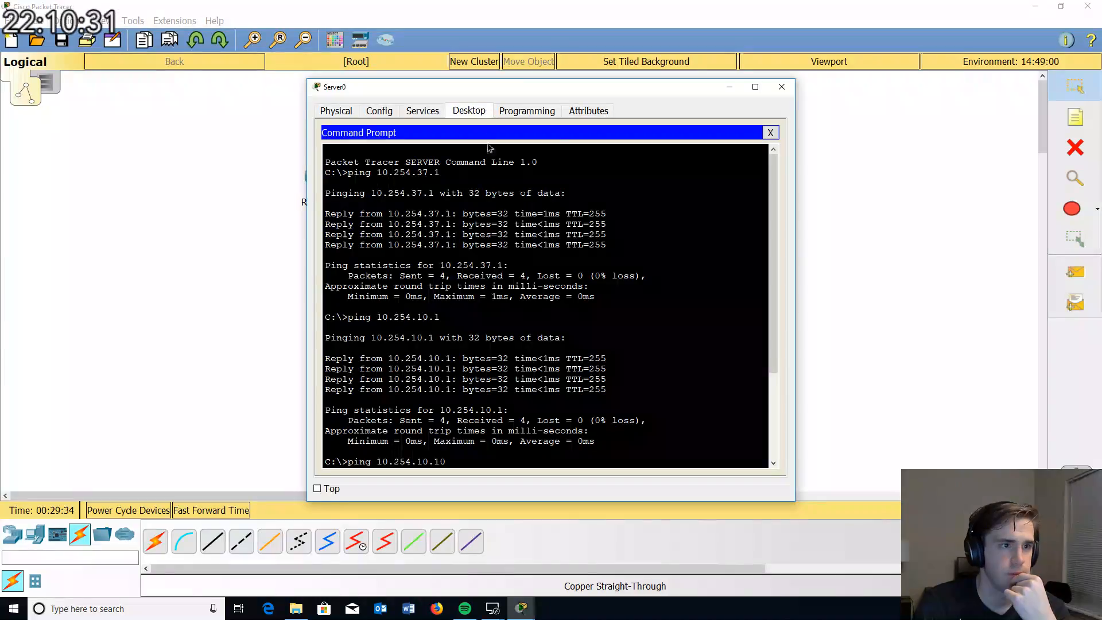
left_click(771, 133)
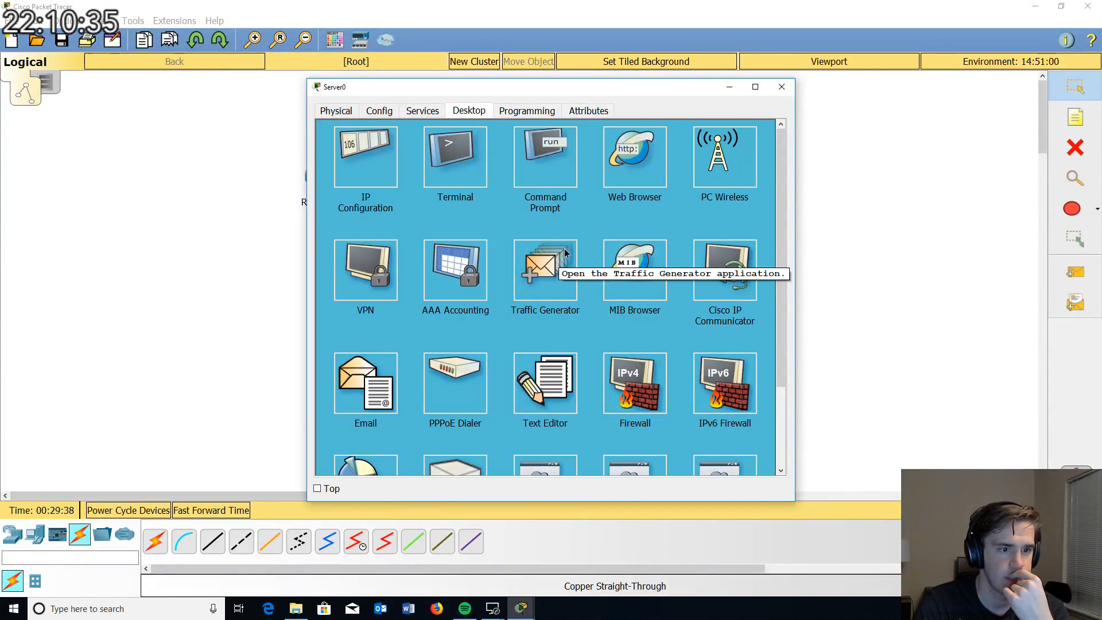
scroll(597, 259, "down", 1)
scroll(597, 259, "down", 1)
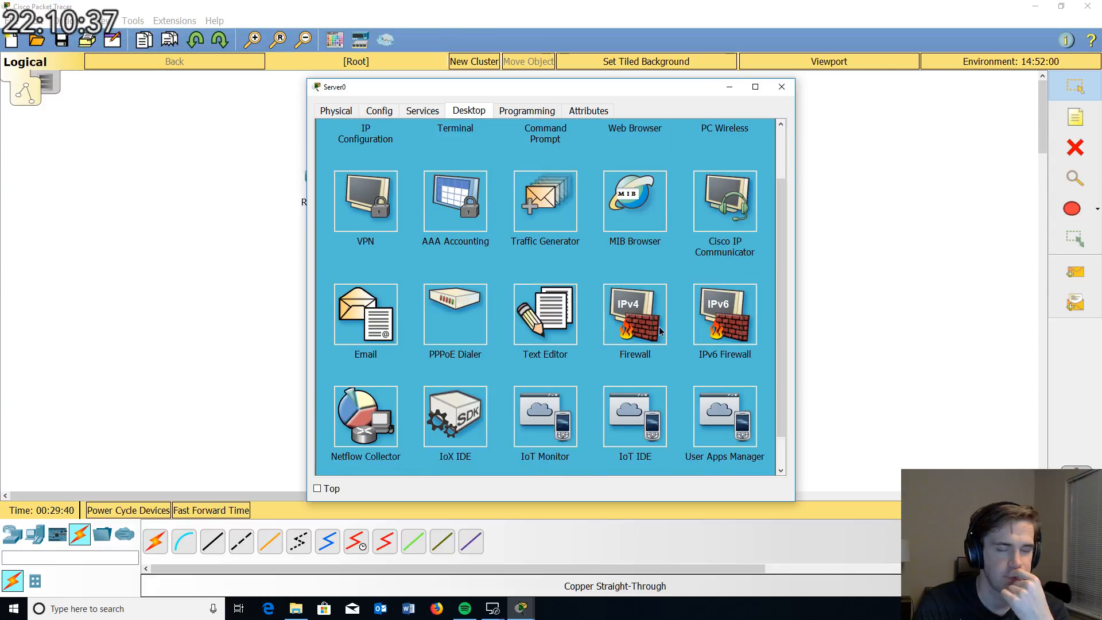
left_click(661, 331)
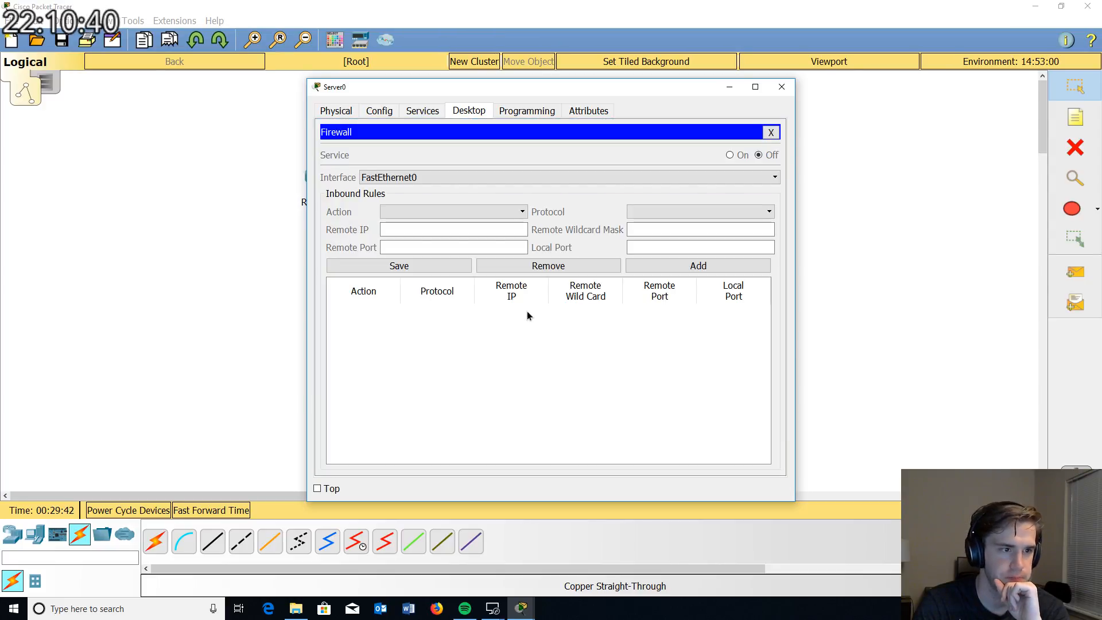
Step: Set the firewall's inbound rule for FastEthernet0 to the Allow action and the ICMP protocol
left_click(461, 178)
left_click(459, 191)
left_click(461, 212)
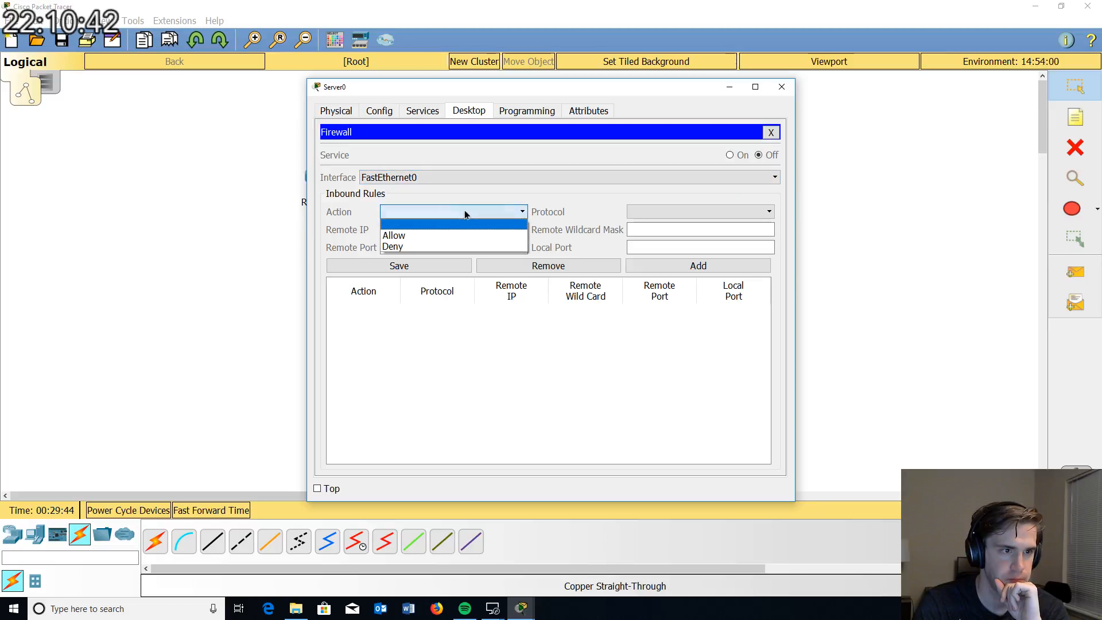
left_click(464, 236)
left_click(634, 214)
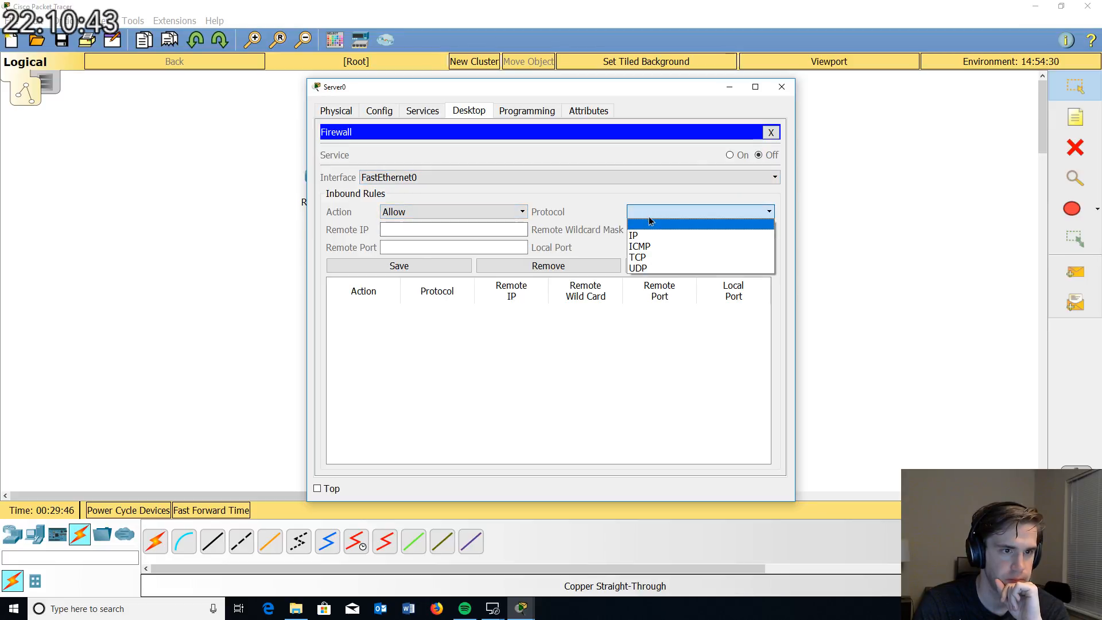
left_click(659, 245)
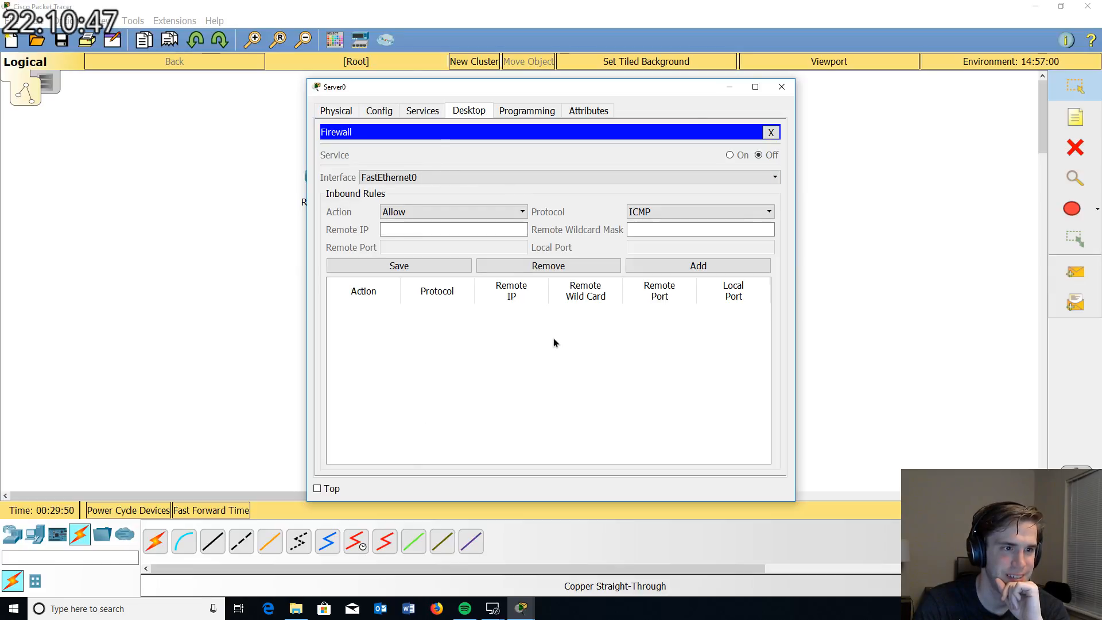
Step: Try to add the ICMP rule without a remote address, then with * as remote IP and wildcard mask
left_click(638, 267)
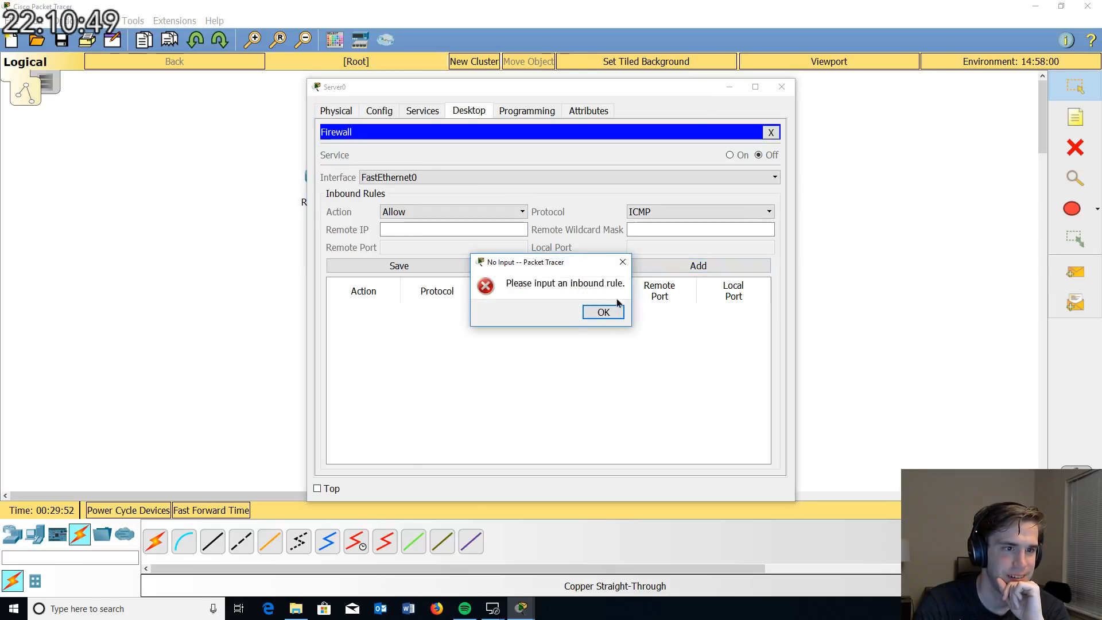
left_click(606, 312)
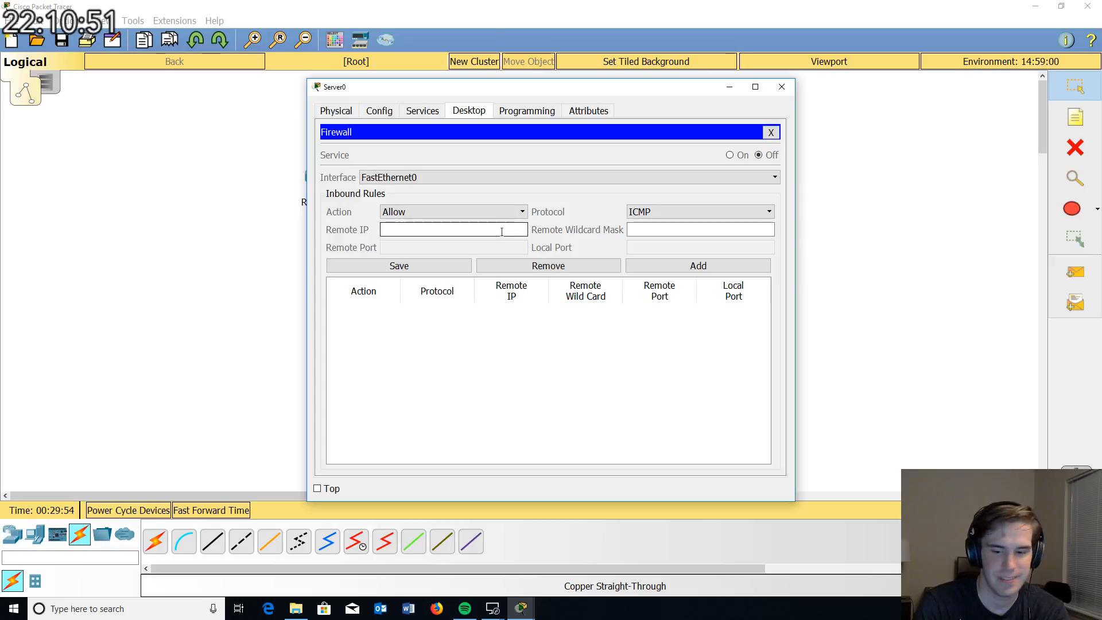
left_click(502, 232)
type("*")
left_click(629, 230)
type("*")
left_click(668, 267)
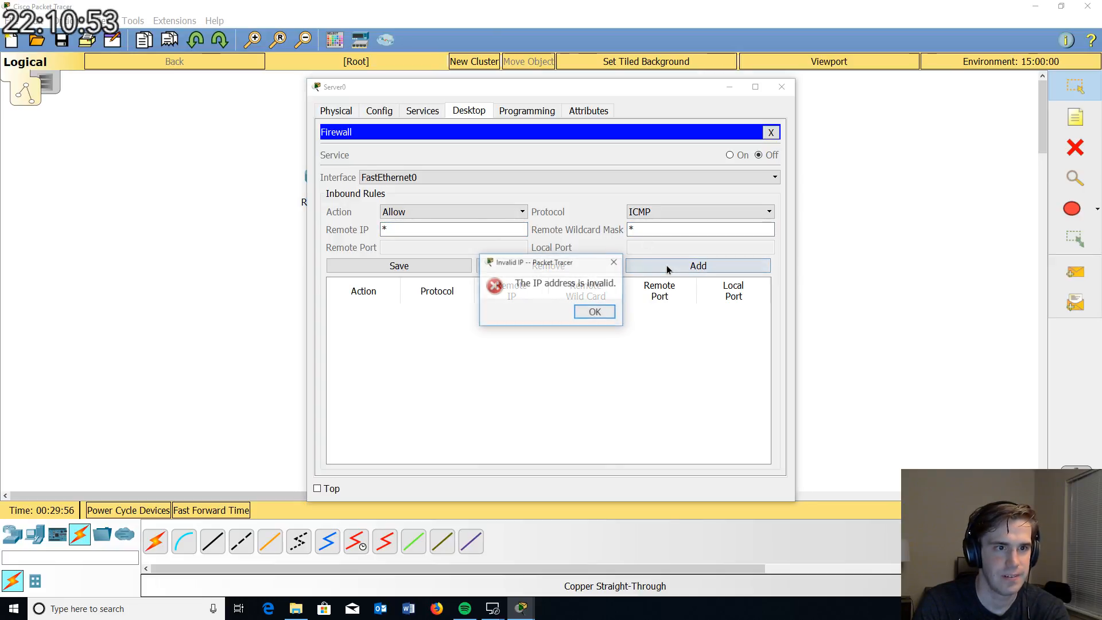
left_click(595, 312)
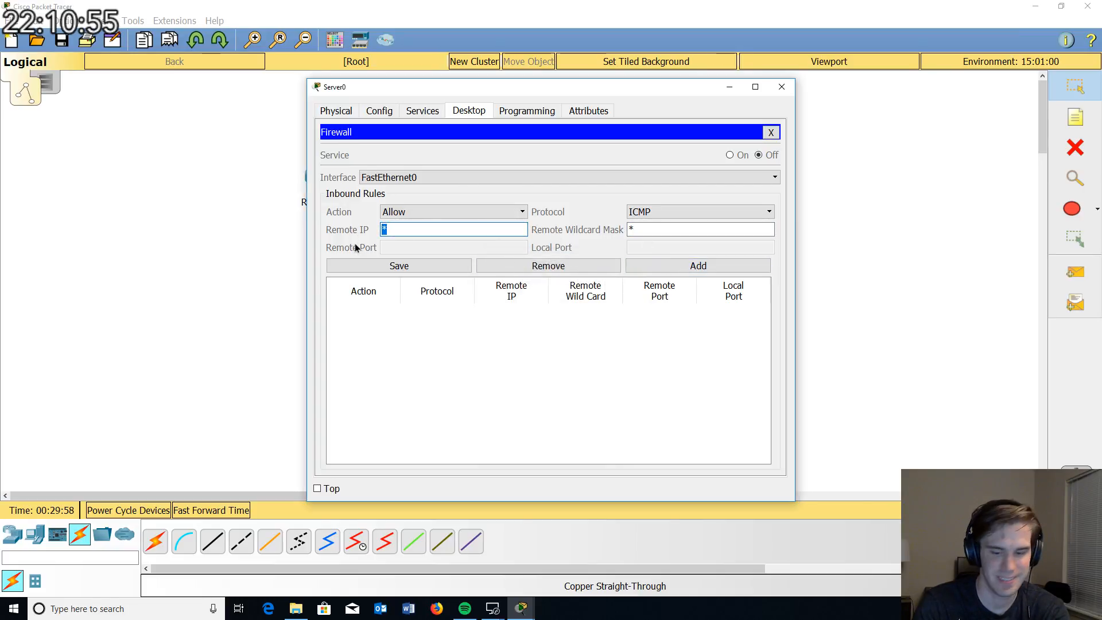
Step: Set the rule's remote IP and wildcard mask to 0.0.0.0, add it to the inbound rules, and close the firewall
type("0.0.0.0")
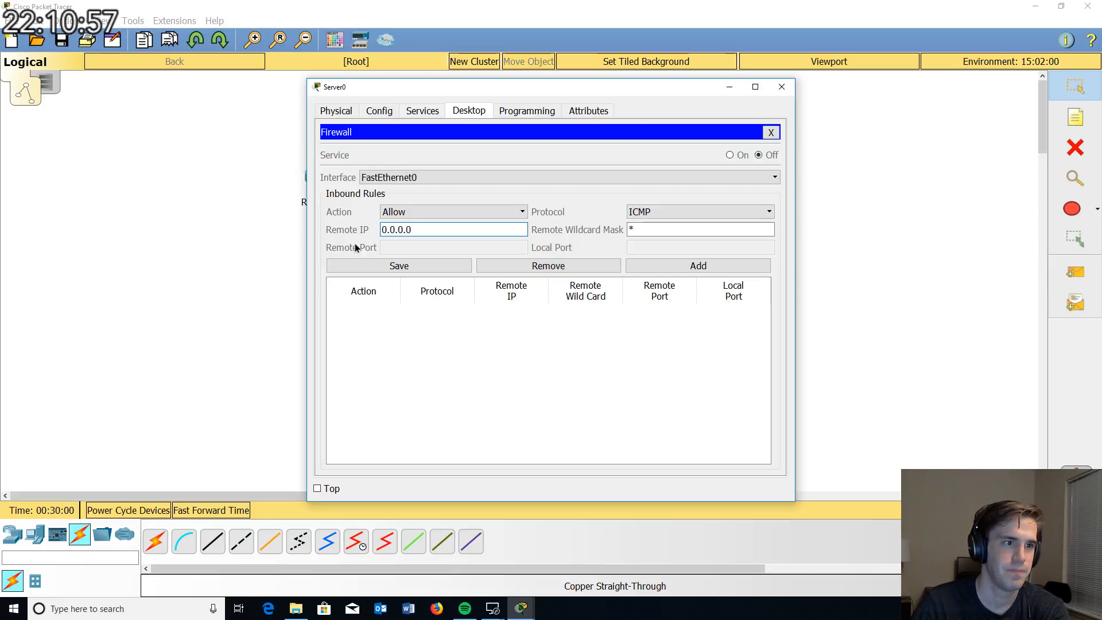
key("BackSpace")
type("*")
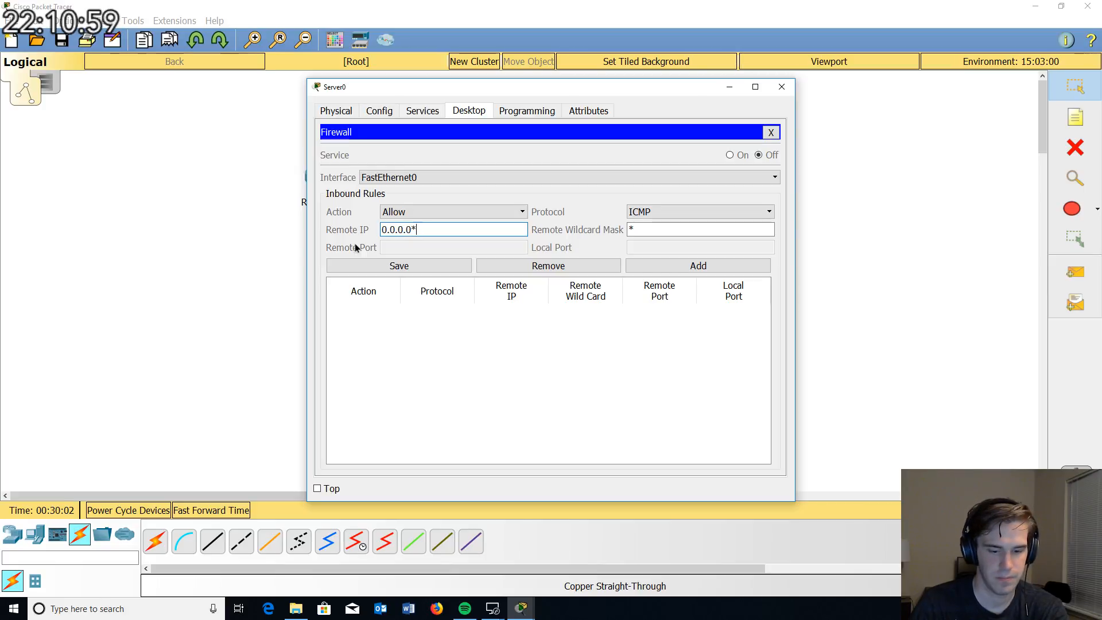
key("Tab")
type("0")
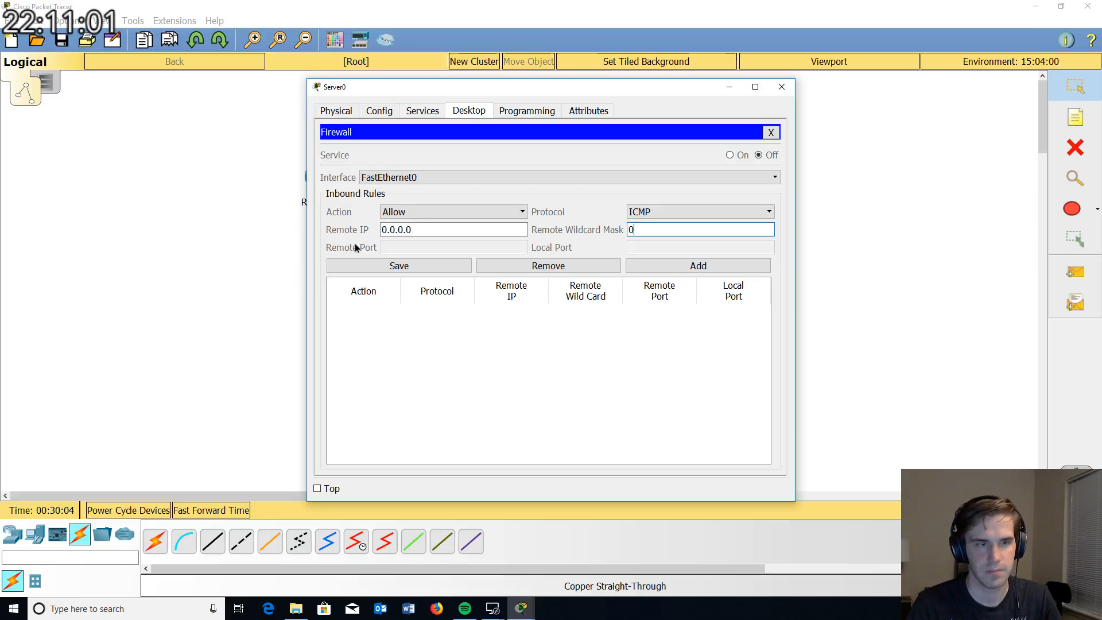
type(".0.0.0.")
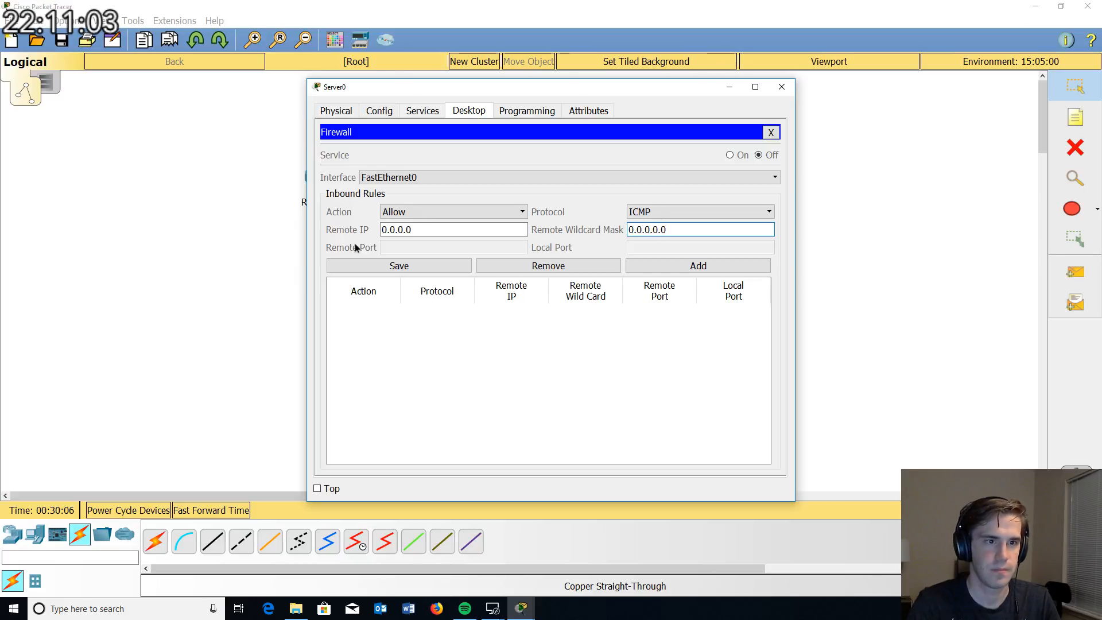
left_click(667, 269)
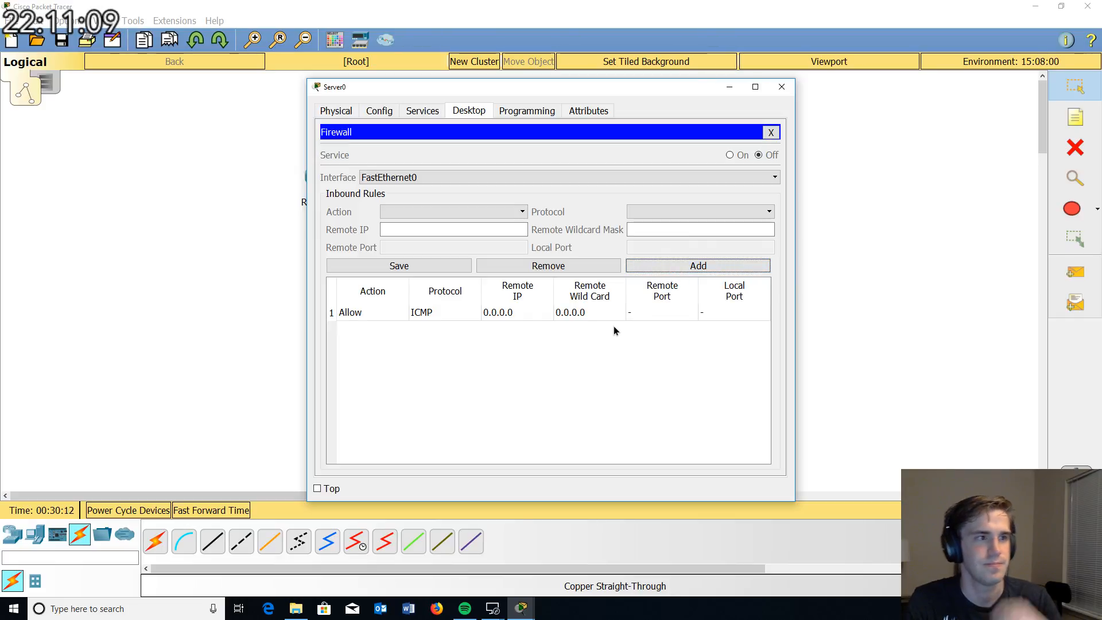
left_click(737, 154)
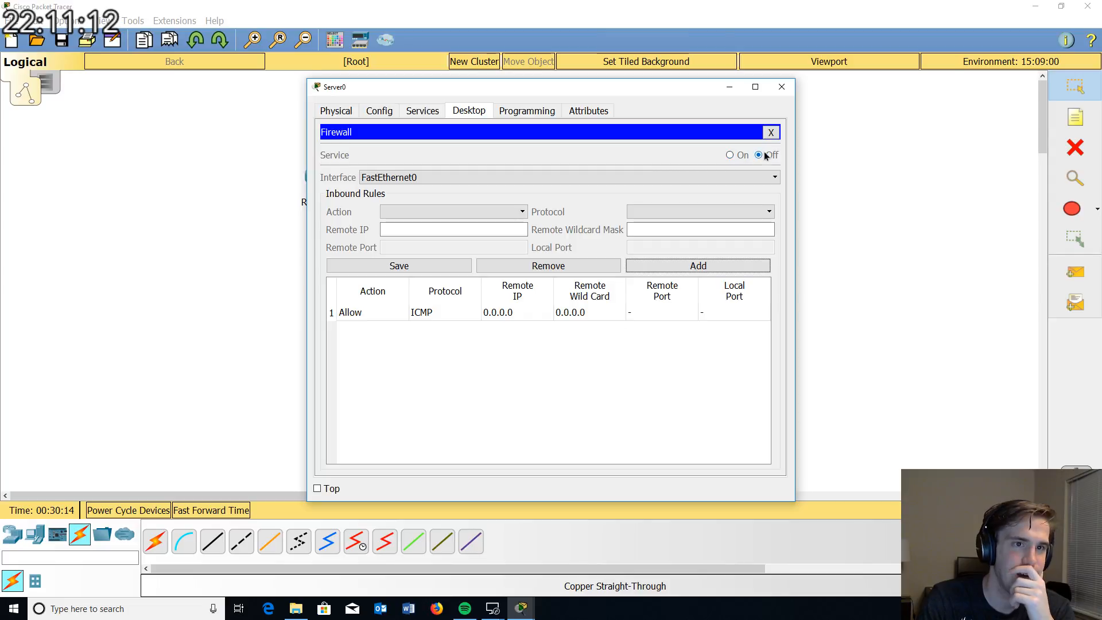
left_click(772, 135)
Step: Recheck Server0's FTP and HTTP service settings, then close its window
scroll(679, 259, "down", 3)
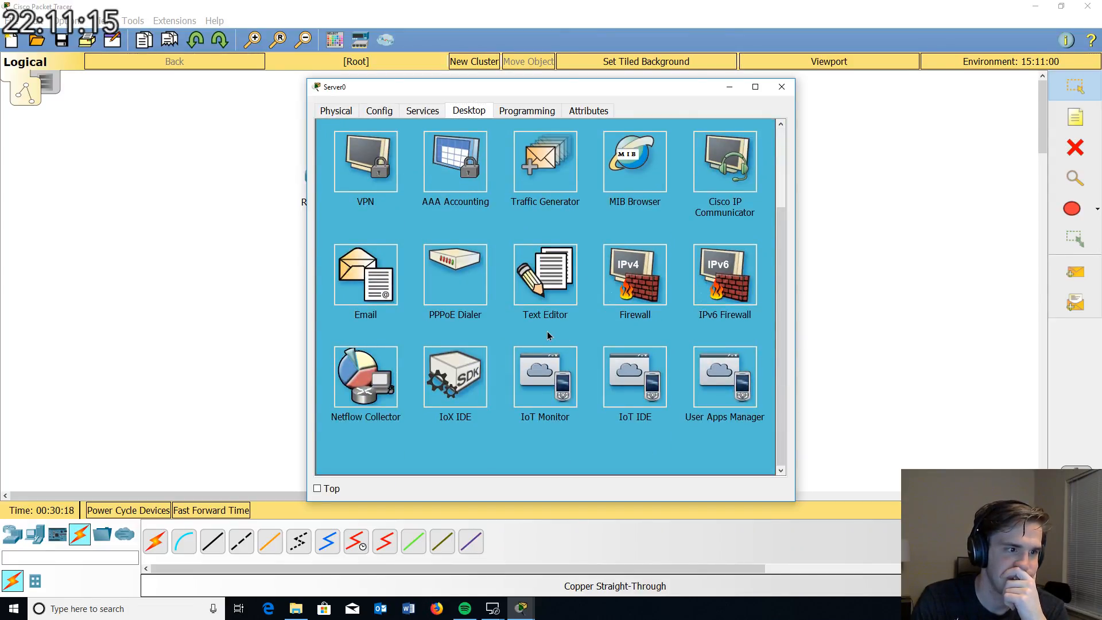
scroll(548, 334, "up", 3)
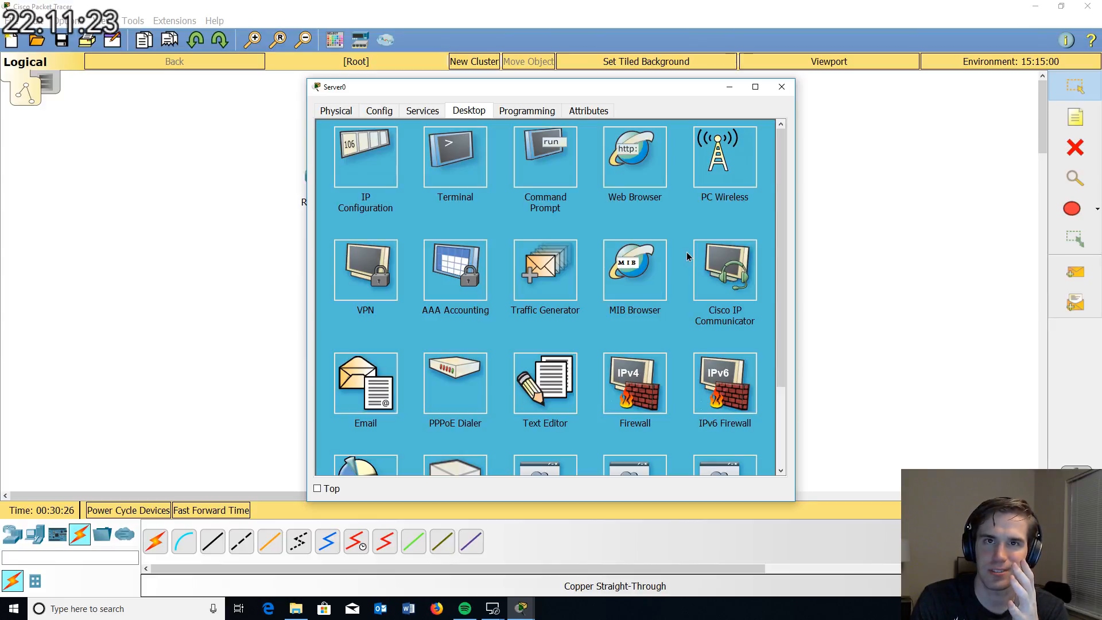
left_click(412, 112)
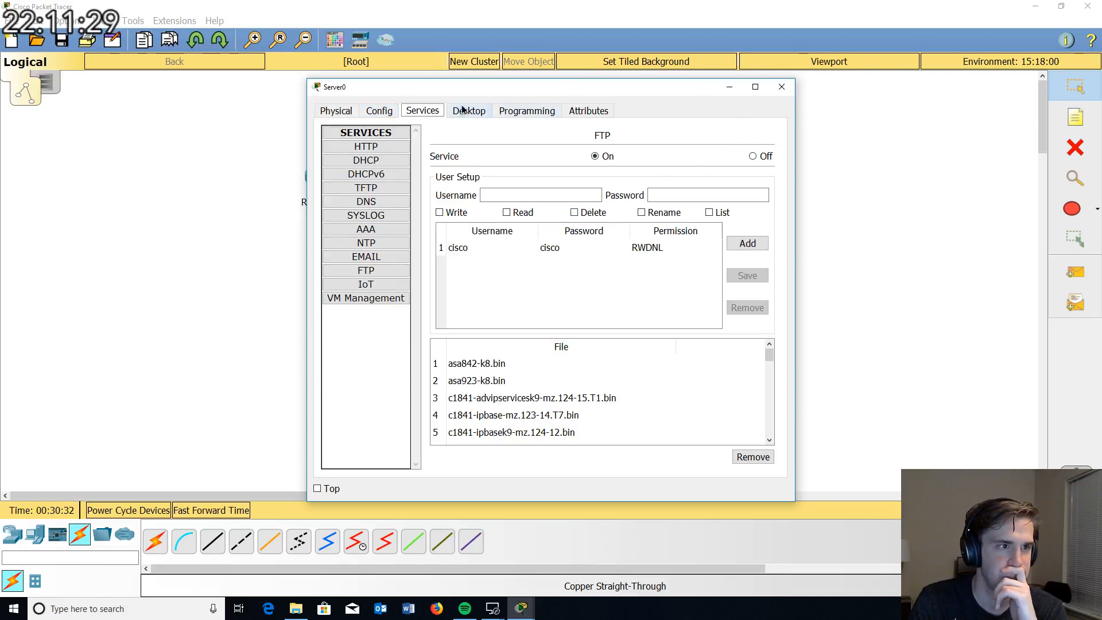
left_click(366, 147)
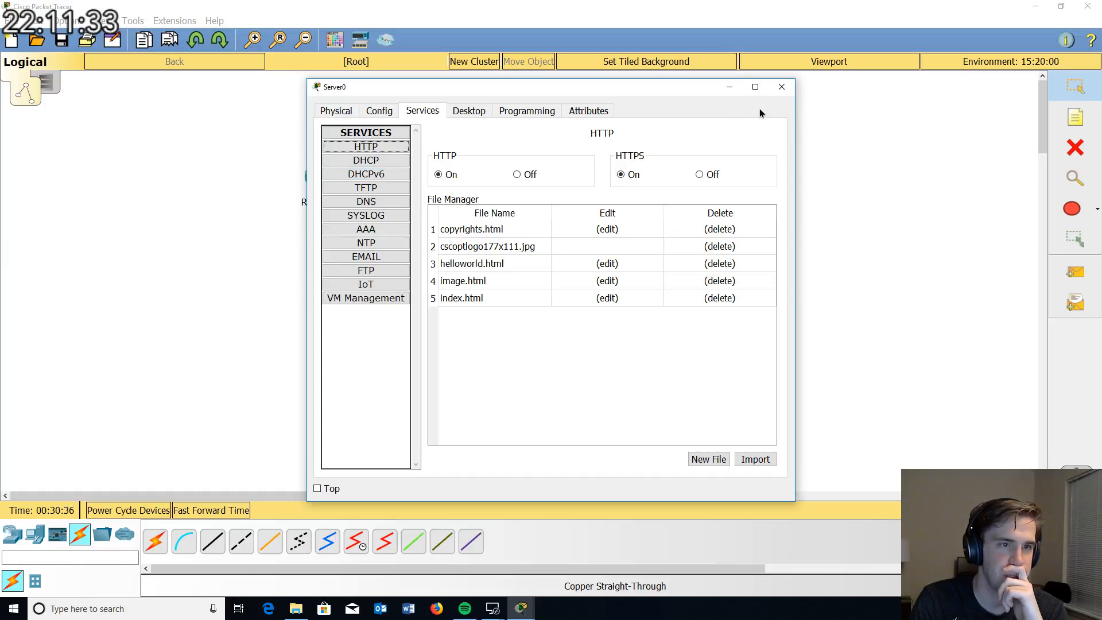
left_click(785, 93)
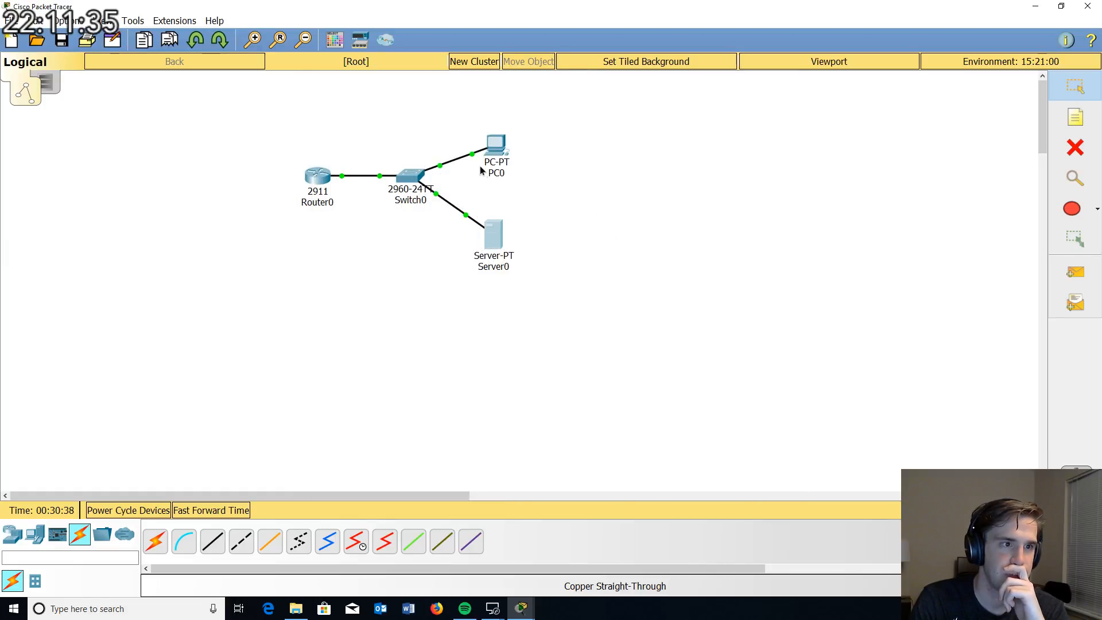
left_click(494, 148)
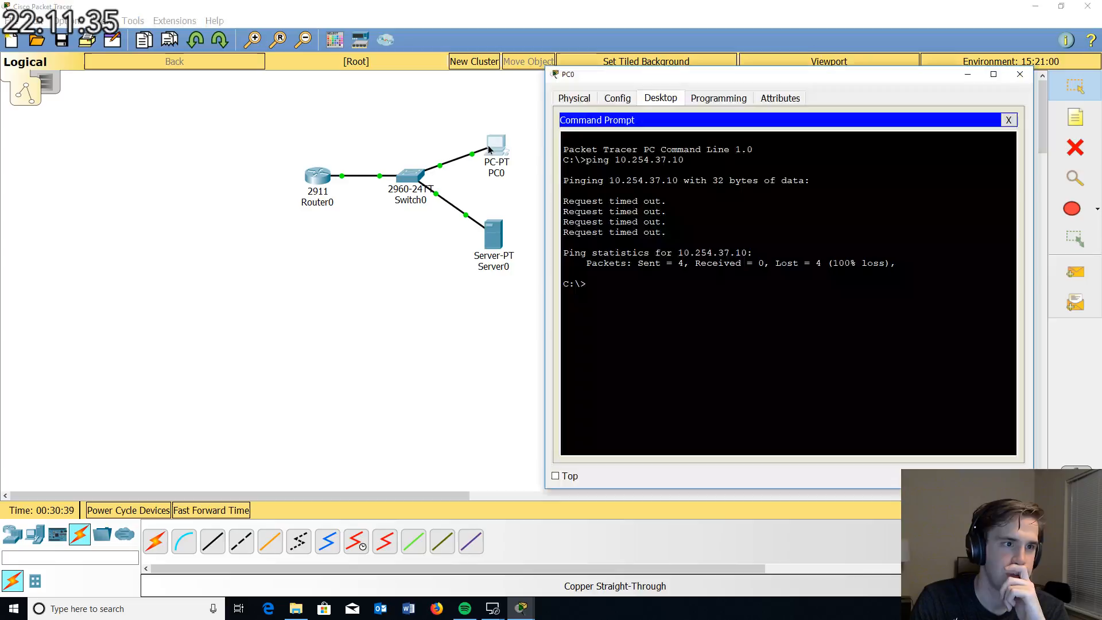
left_click(1008, 119)
left_click(919, 160)
left_click(652, 130)
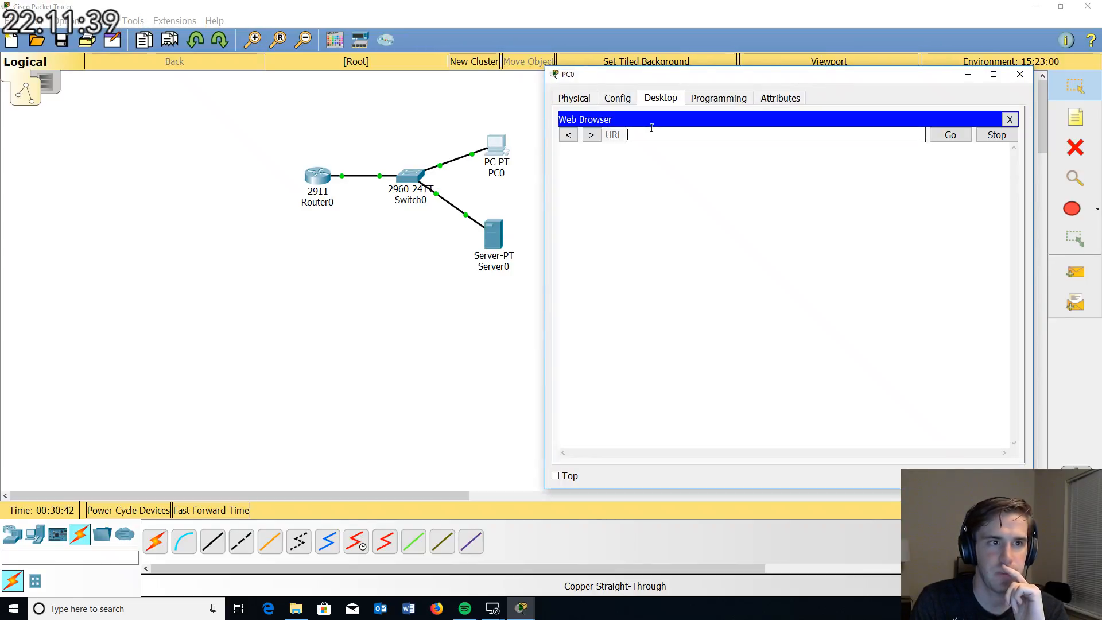
type("http:")
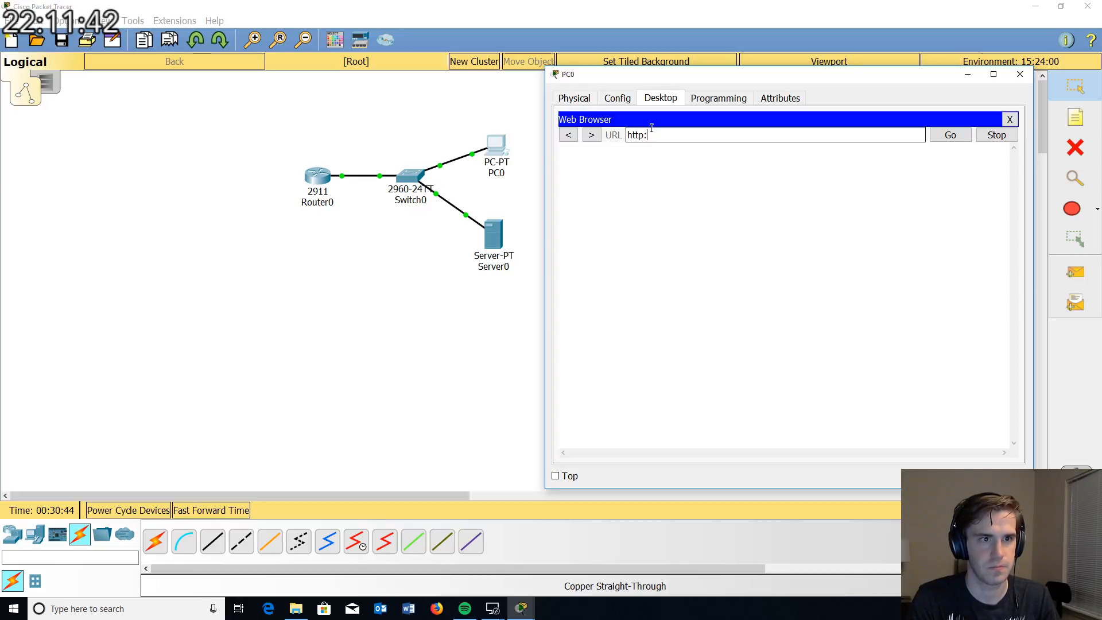
type("//10.2")
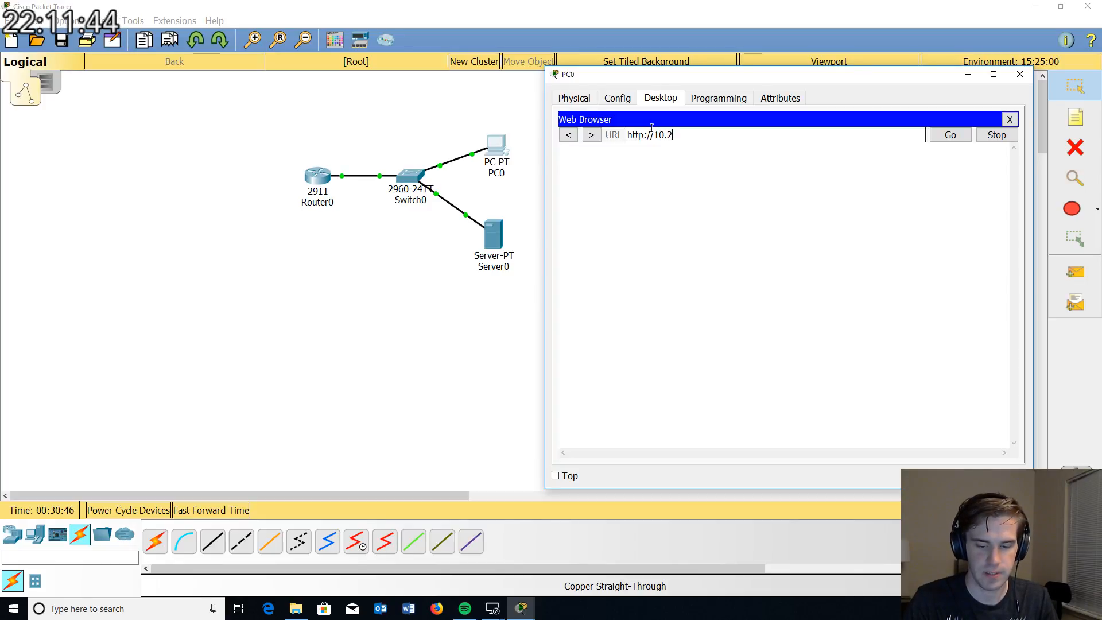
type("54.37")
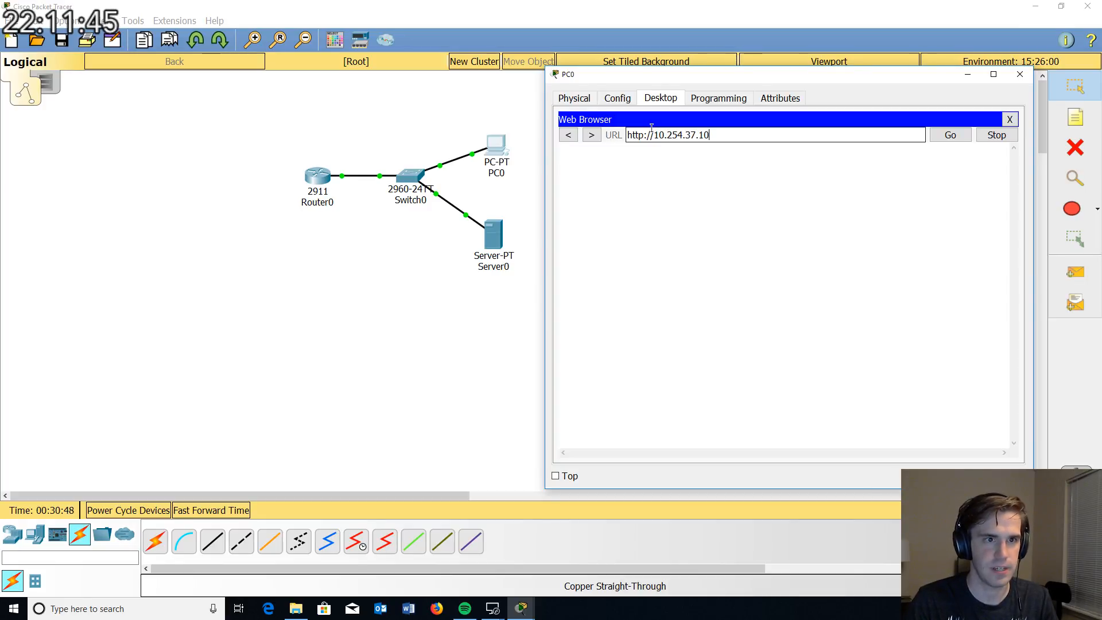
type(".10")
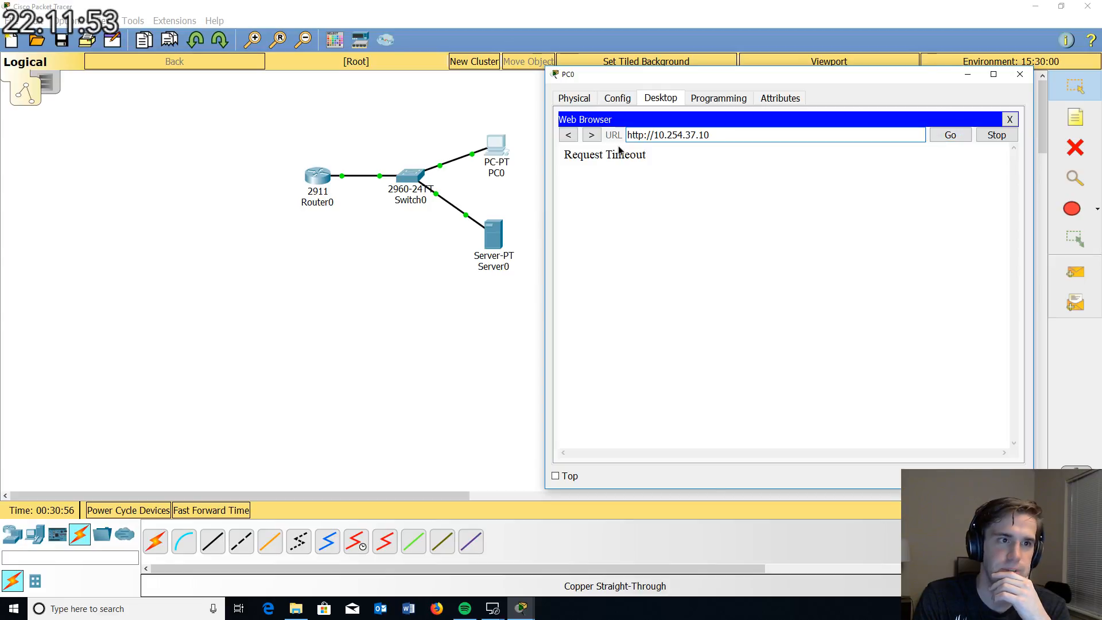
Step: Open Switch0's command line in a widened window and enter privileged EXEC mode
left_click(402, 177)
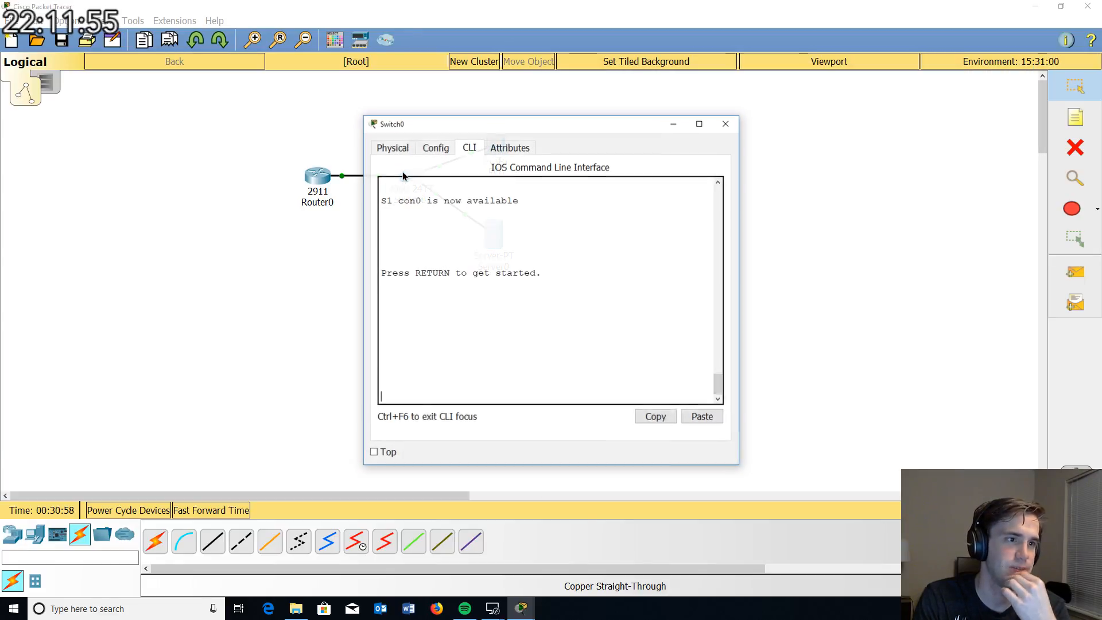
left_click_drag(739, 270, 922, 281)
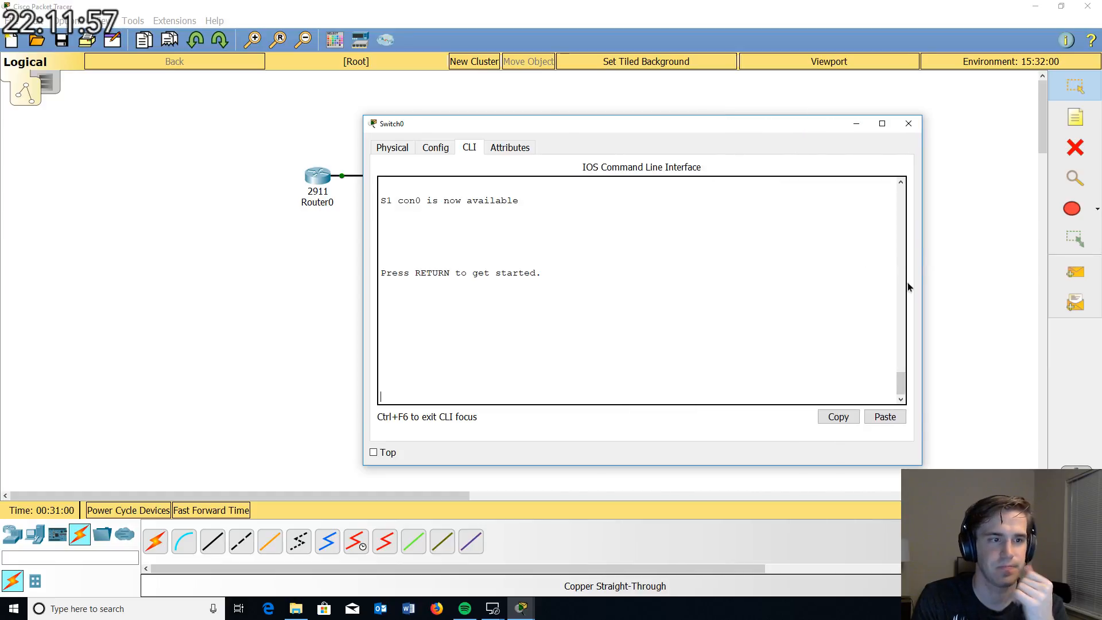
key("Return")
key("Return")
key("Return")
key("Return")
key("Return")
type("en")
key("Return")
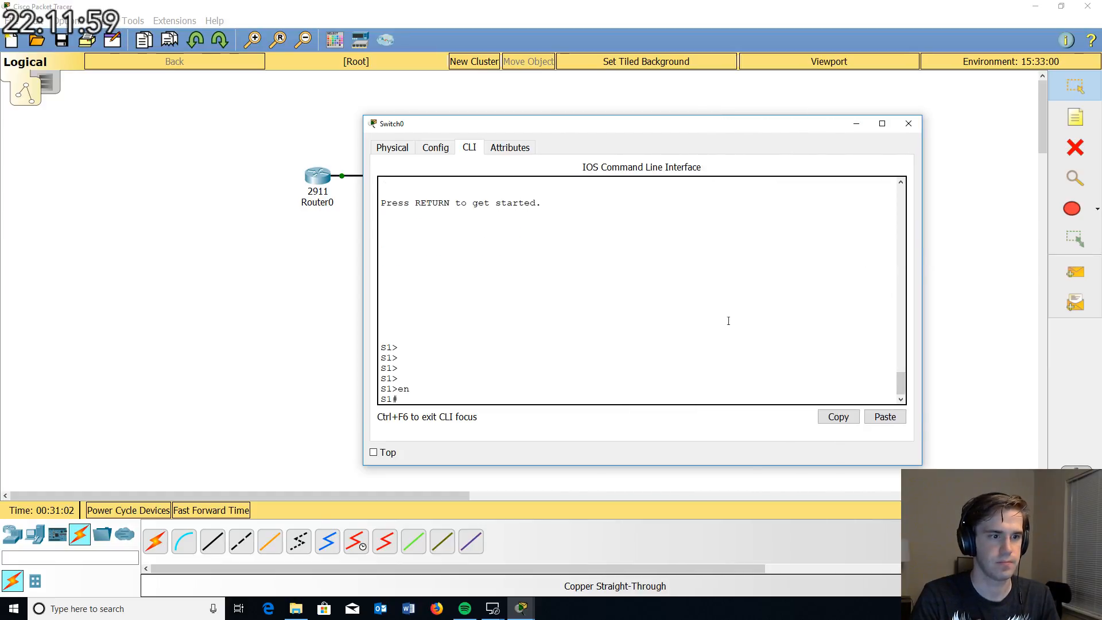
Step: Display Switch0's running configuration with show run, review its port VLAN and trunk settings to the end, and close the switch window
type("show riu")
key("BackSpace")
key("BackSpace")
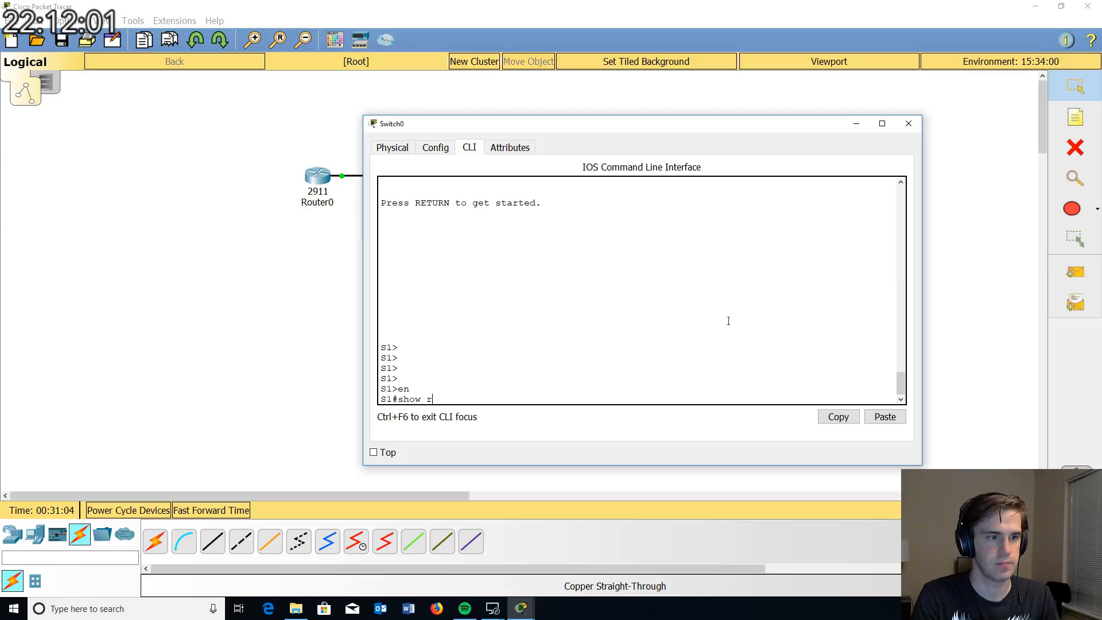
type("un")
key("Return")
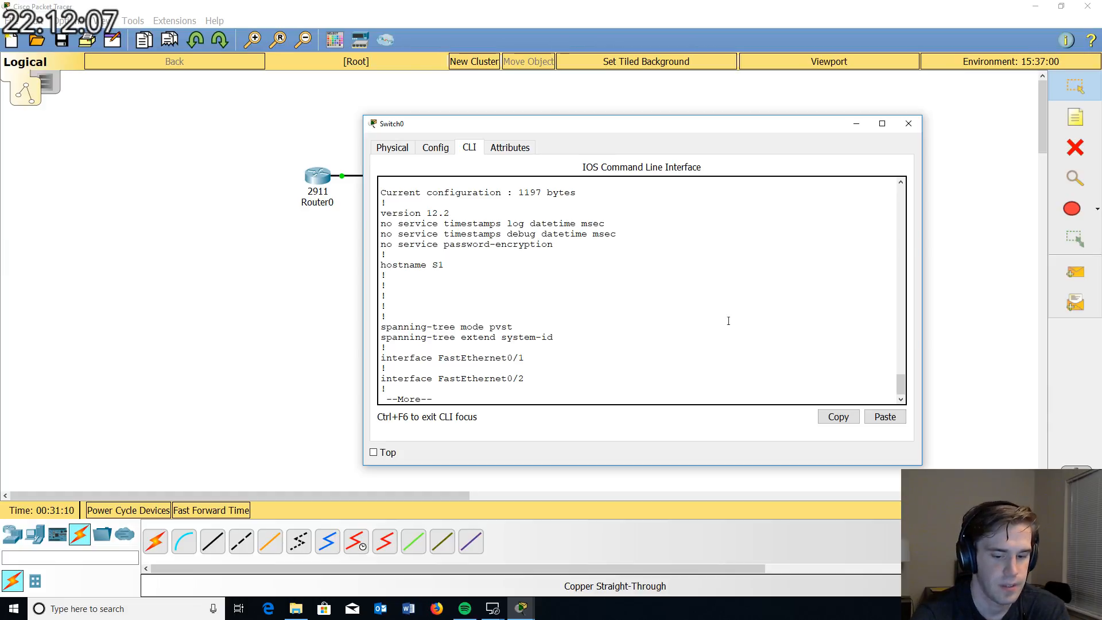
key("Return")
key("Return")
key("Return")
key("Return")
key("Return")
key("Return")
key("Return")
key("Return")
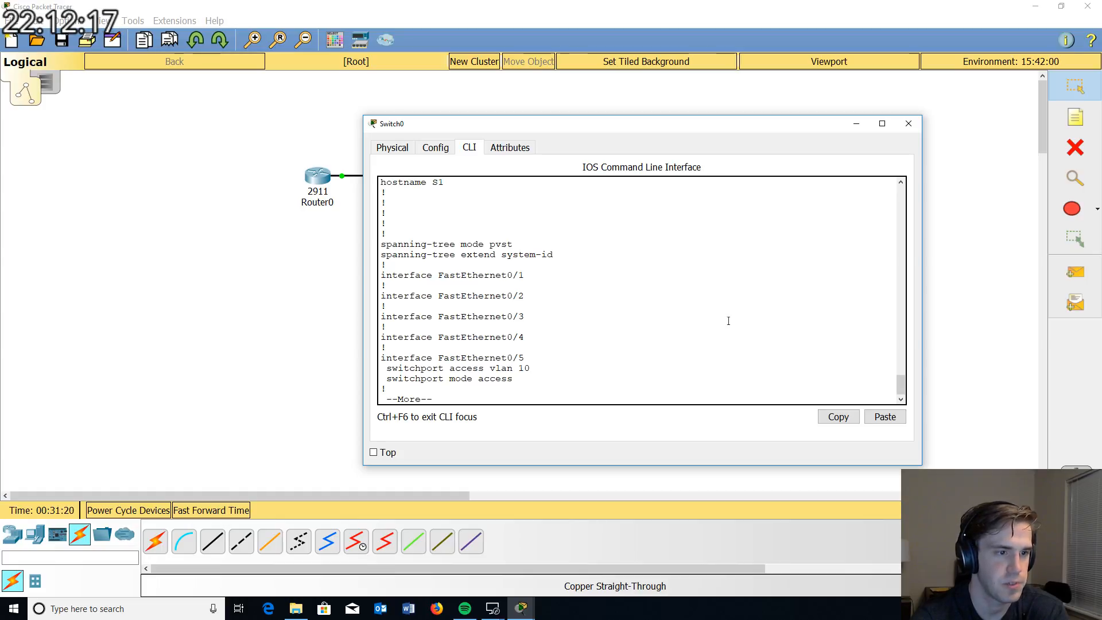
key("Return")
key("Return")
key("Return")
key("Return")
key("Return")
key("Return")
key("Return")
key("Return")
key("Return")
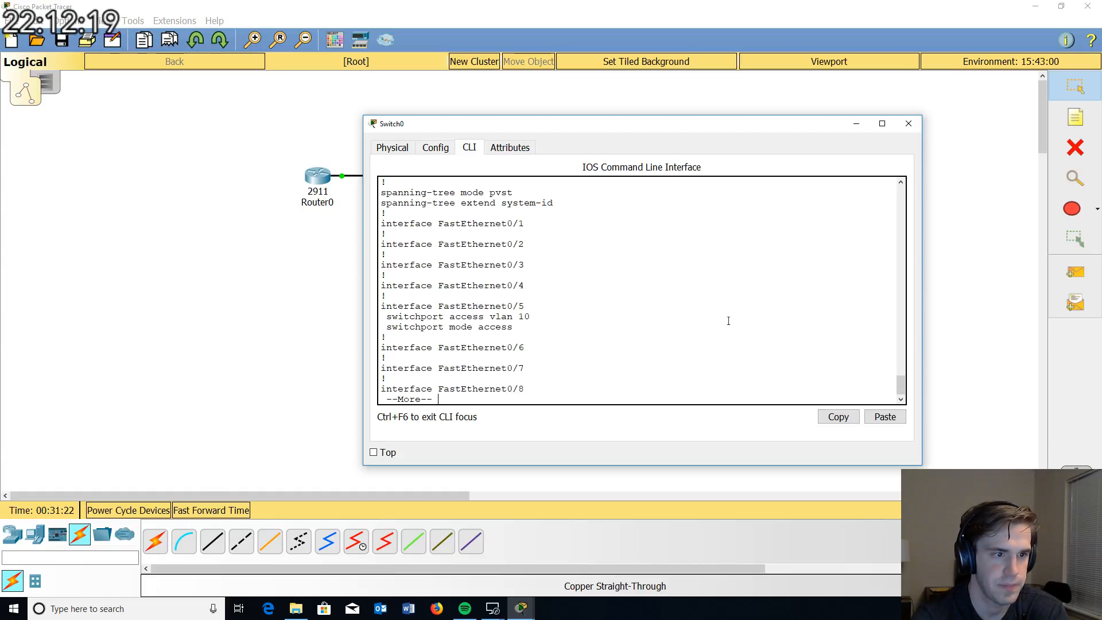
key("Return")
key("Return")
key("Return")
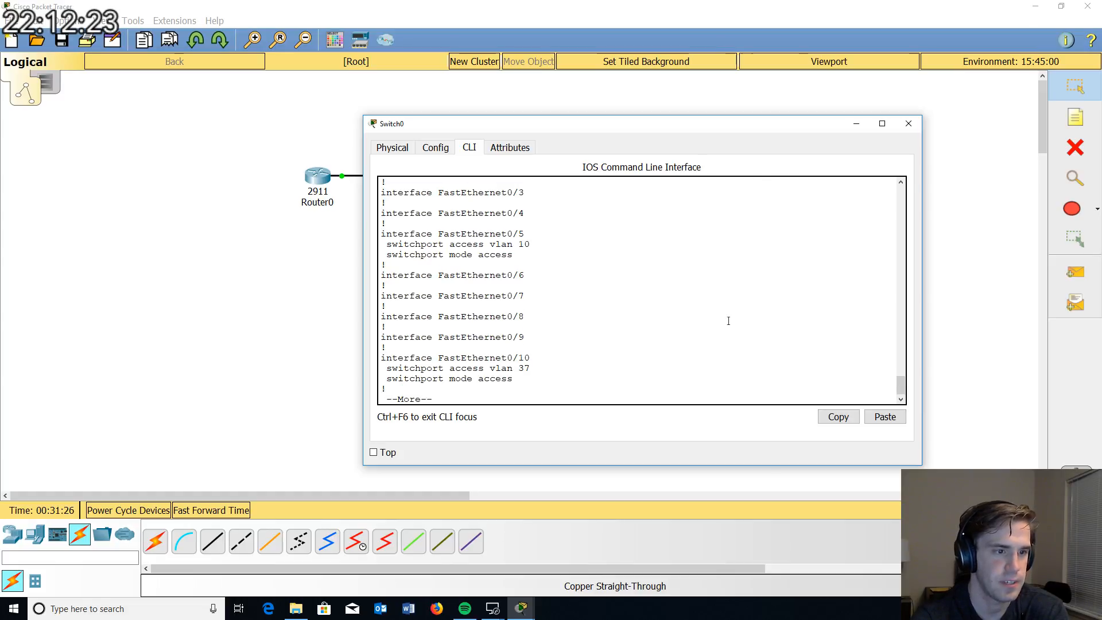
key("Return")
key("Return")
key("Return")
key("Return")
key("Return")
key("Return")
key("Return")
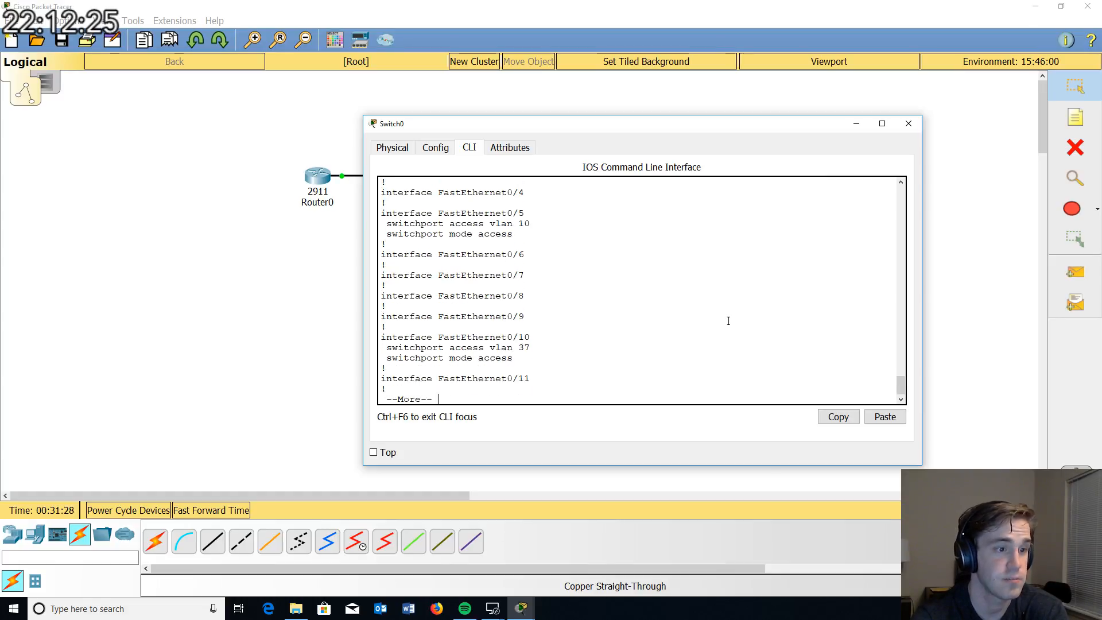
key("Return")
key("Return")
key("Return")
key("Return")
key("Return")
key("Return")
key("Return")
key("Return")
key("Return")
key("Return")
key("Return")
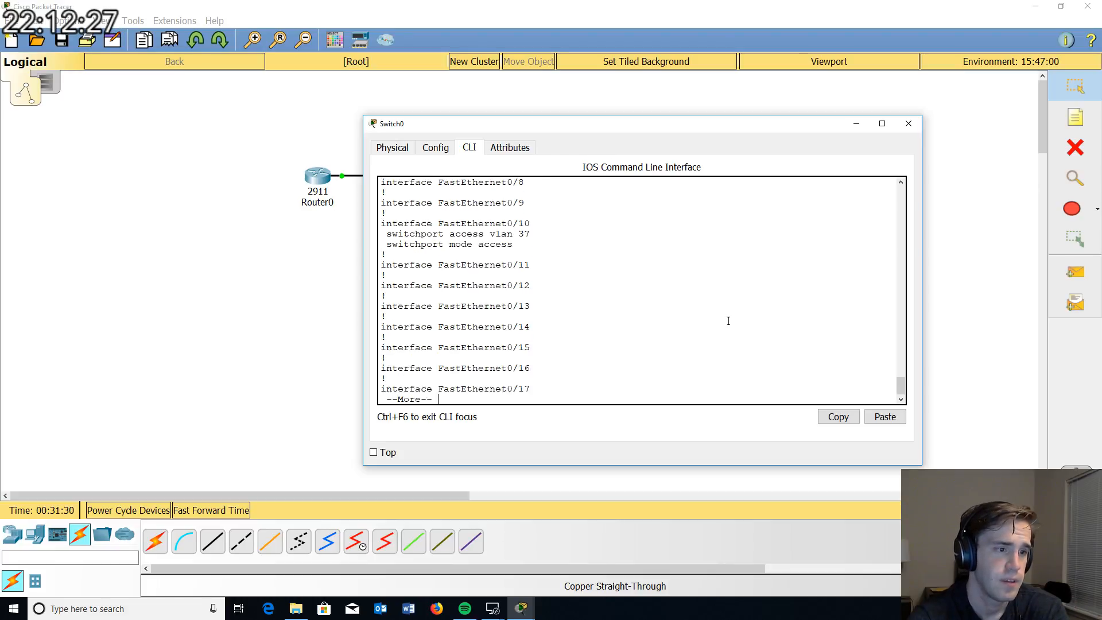
key("Return")
key("Return")
key("Return")
key("Return")
key("Return")
key("Return")
key("Return")
key("Return")
key("Return")
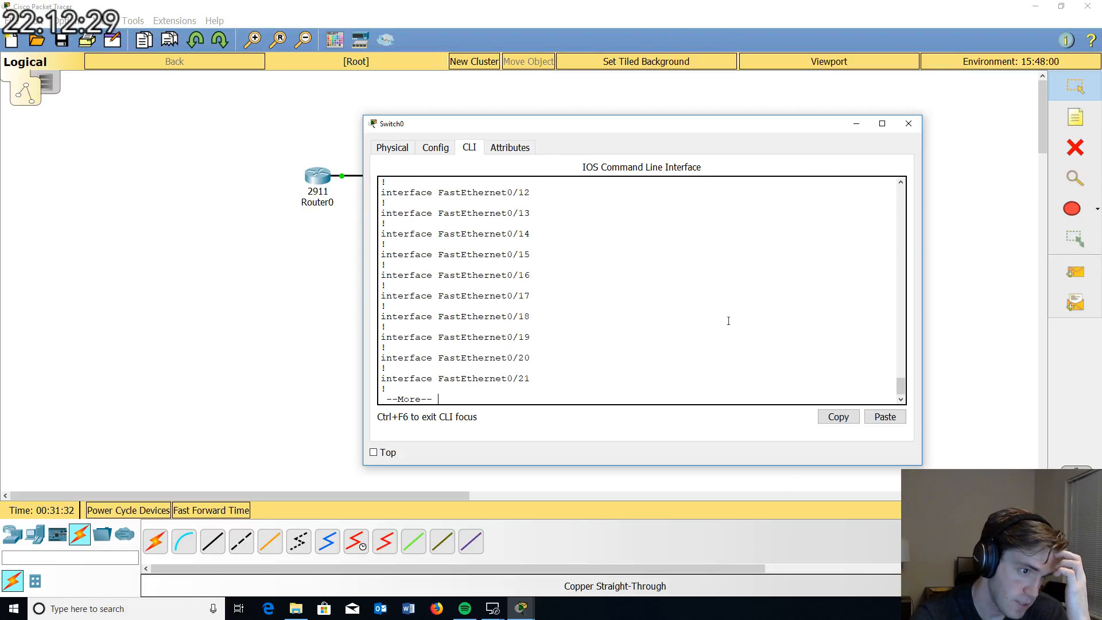
key("Return")
key("Return")
key("Return")
key("Return")
key("Return")
key("Return")
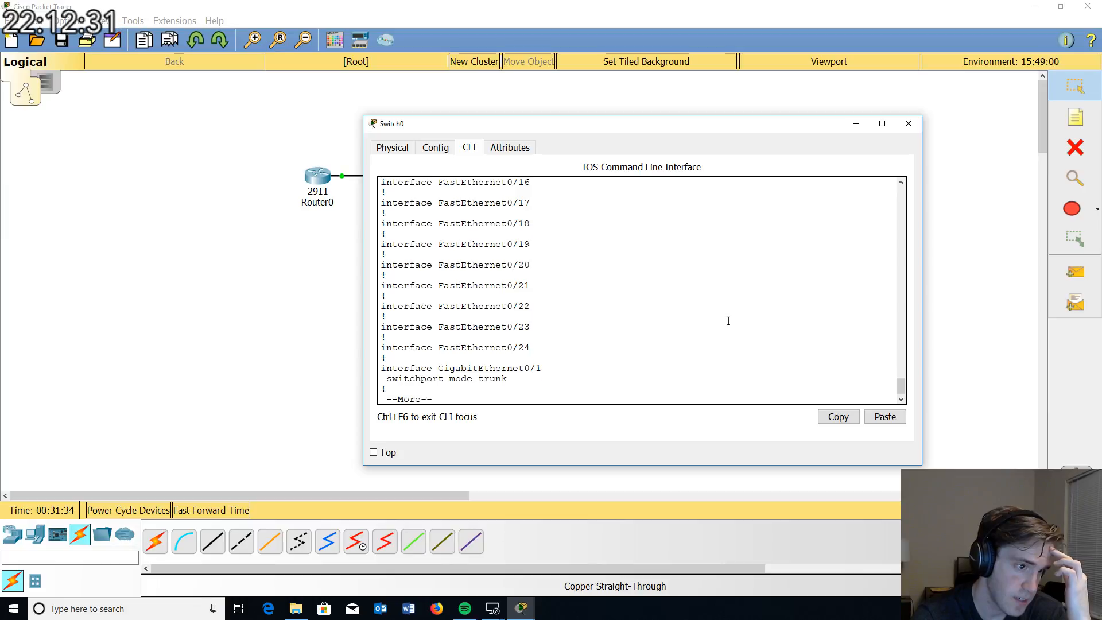
key("Return")
key("Return")
key("Return")
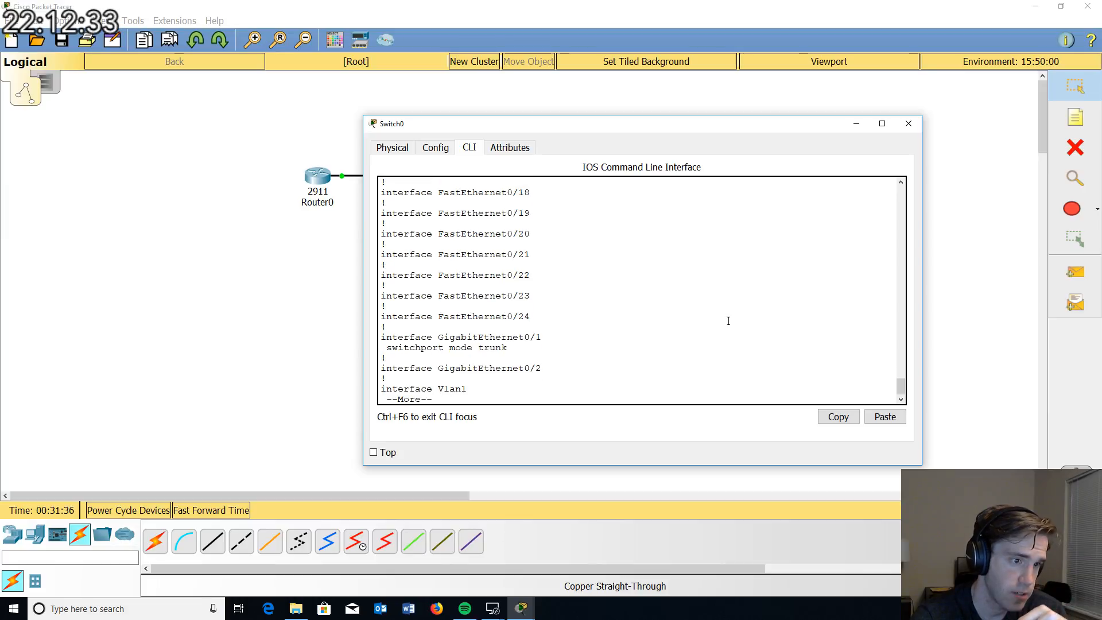
key("Return")
key("Return")
key("Return")
key("Return")
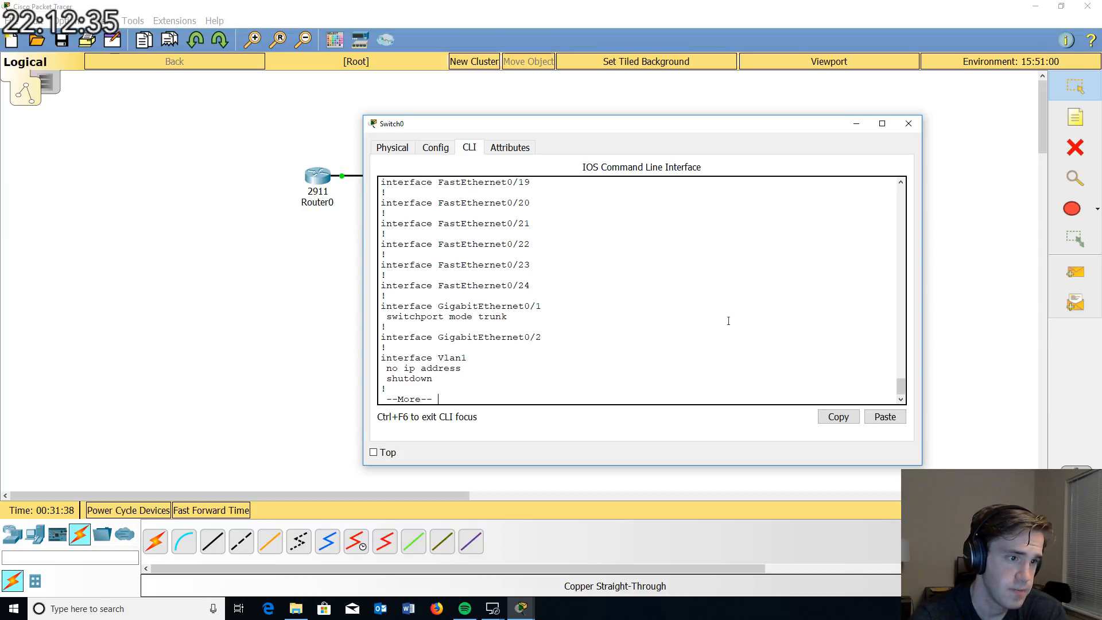
key("Return")
key("Return")
key("Return")
key("Return")
key("Return")
key("Return")
key("Return")
key("Return")
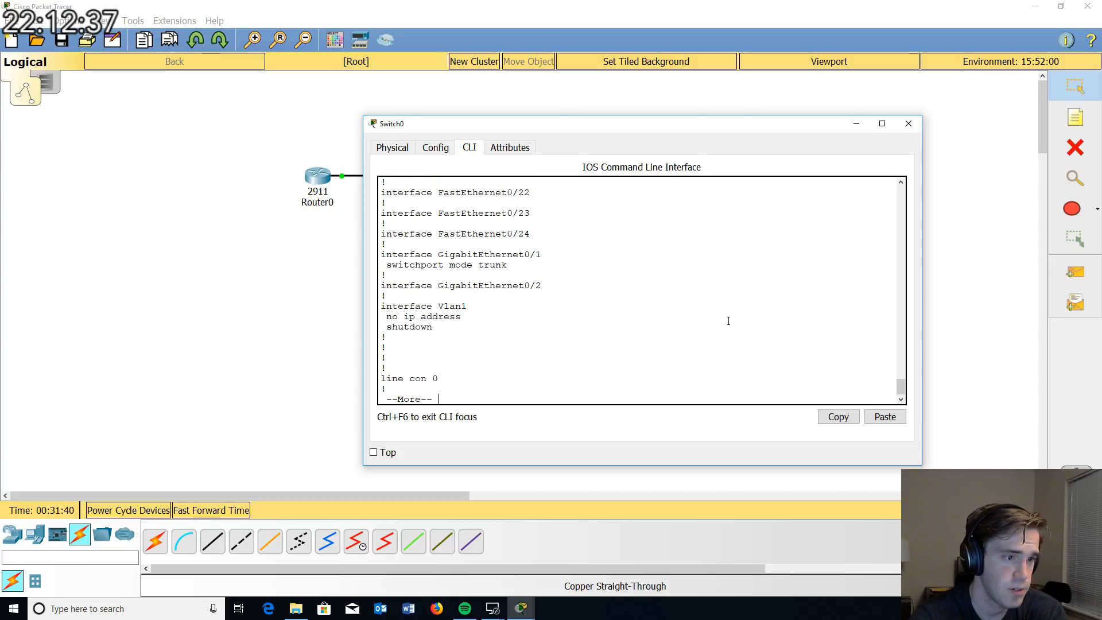
key("Return")
key("Return")
key("Return")
key("Return")
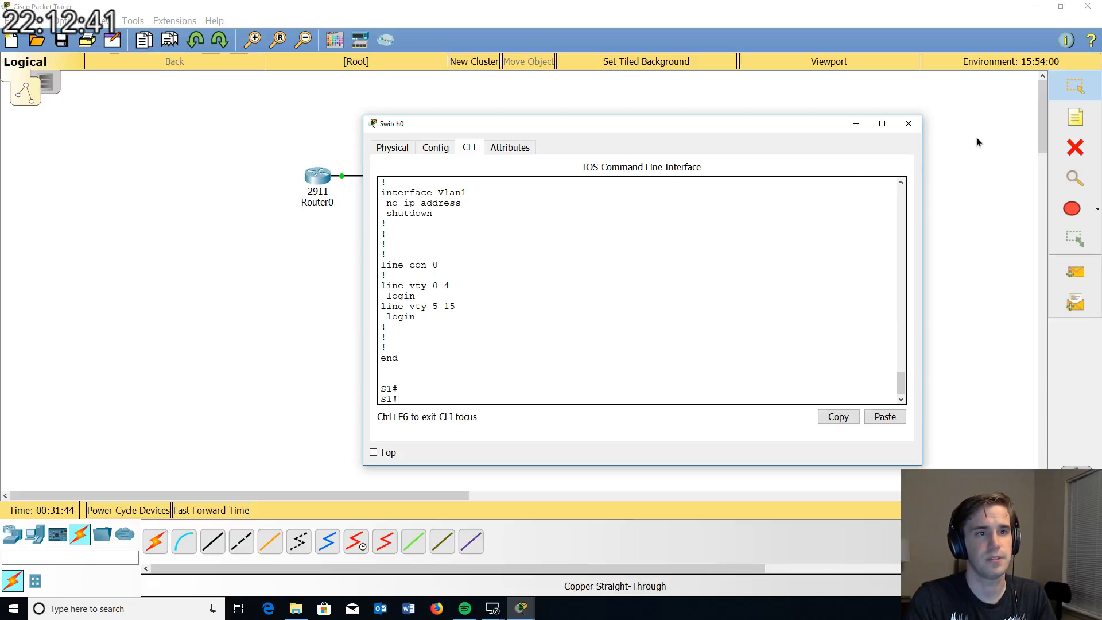
left_click(909, 124)
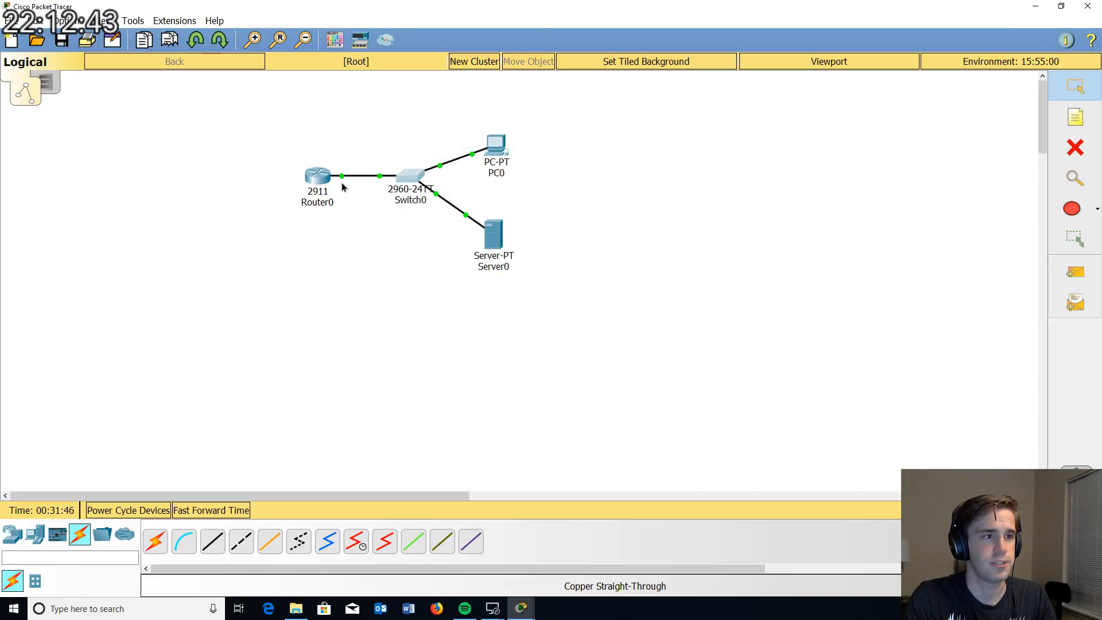
Step: Examine the interface addresses and the latest logged message in Router0's command line, then close its window
left_click(316, 177)
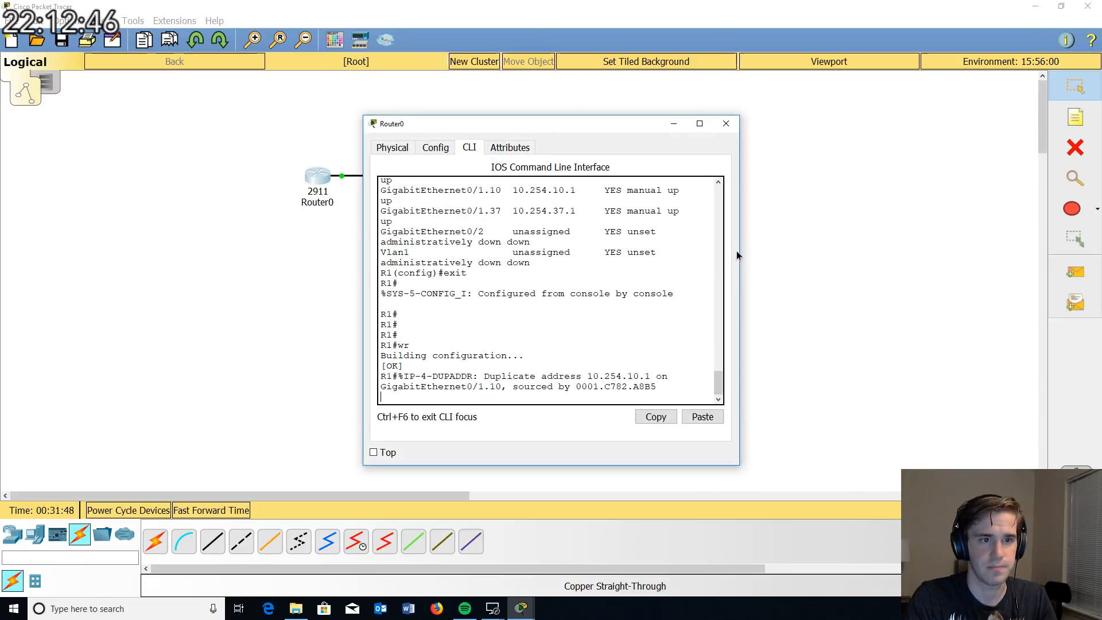
left_click_drag(740, 253, 862, 249)
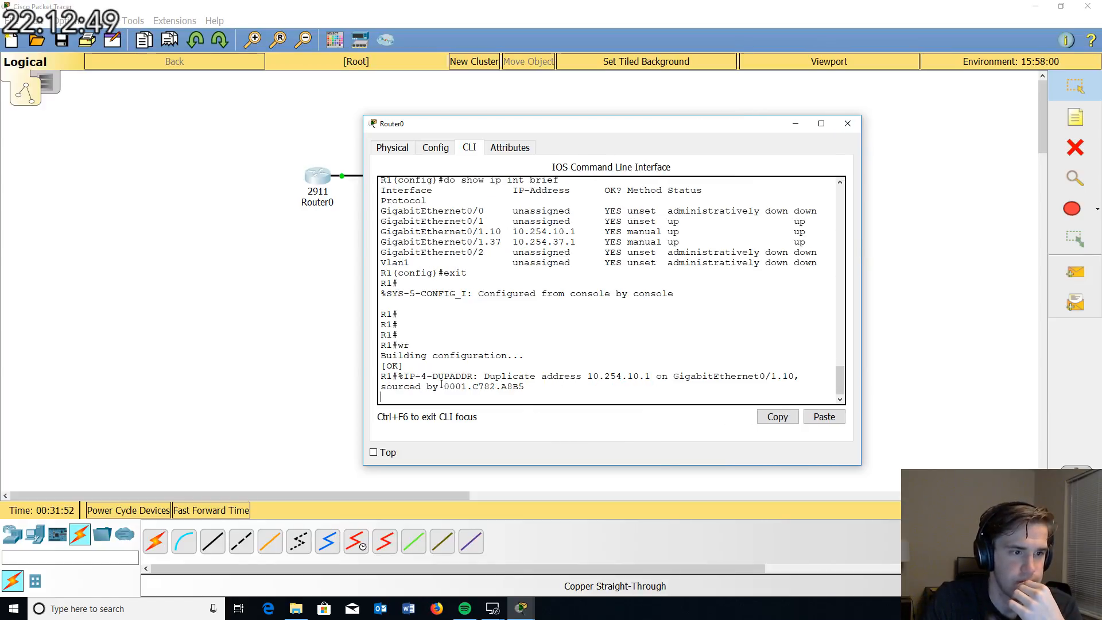
left_click_drag(447, 376, 627, 386)
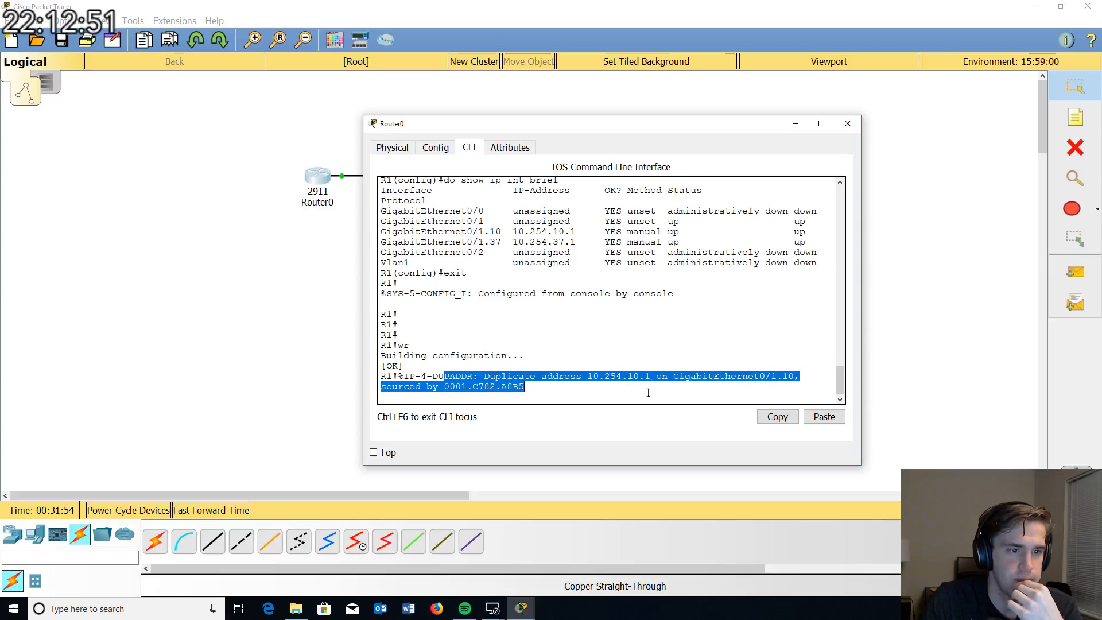
left_click(625, 391)
left_click_drag(723, 122, 625, 131)
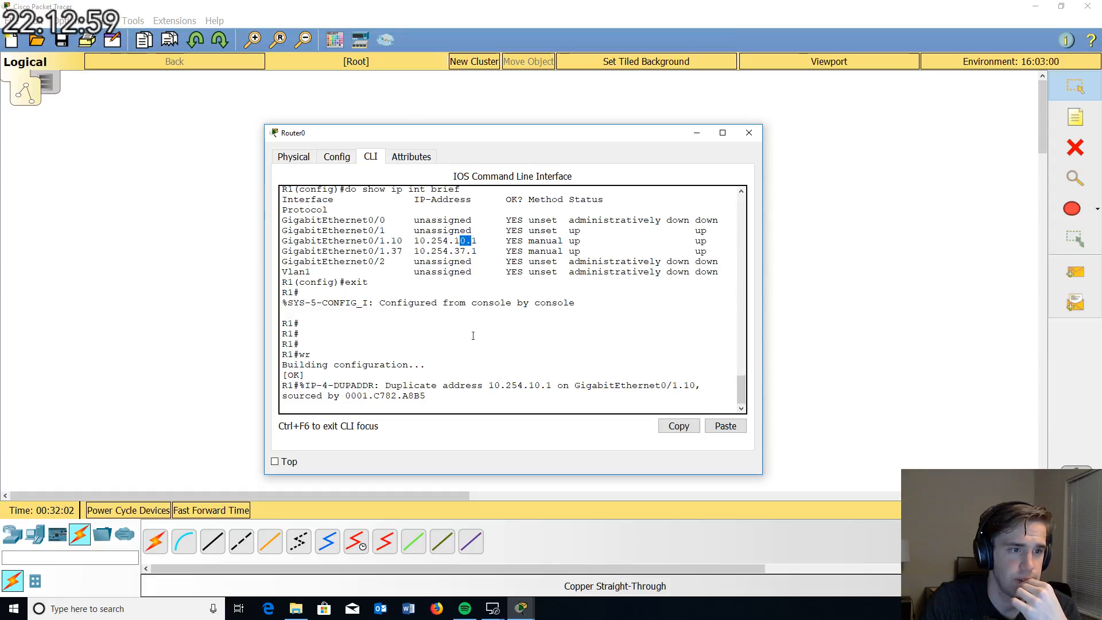
left_click(749, 133)
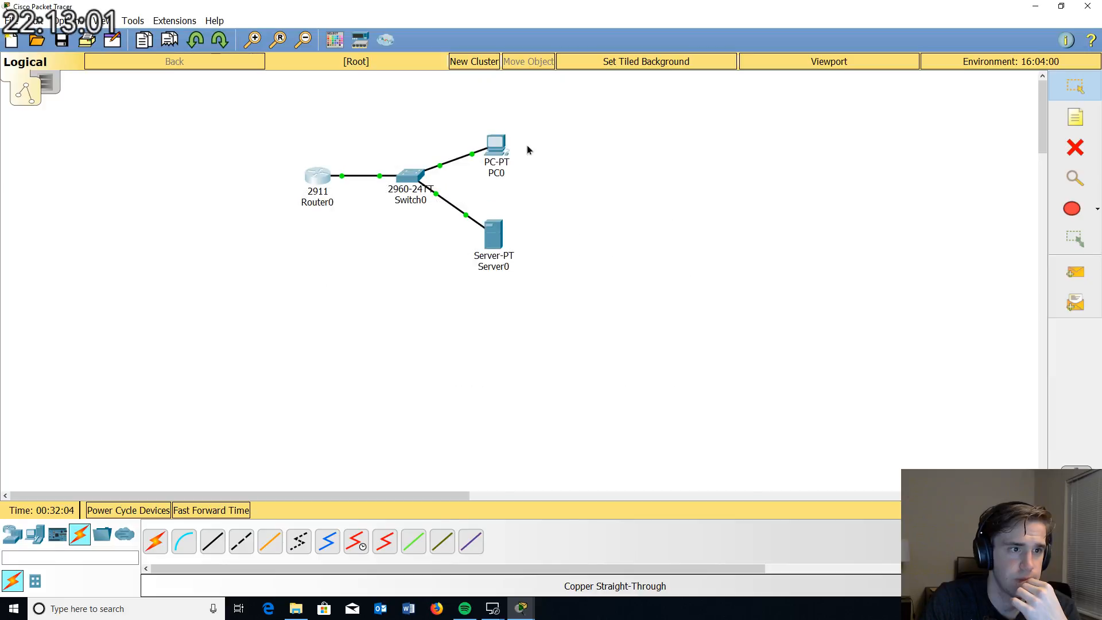
Step: Check the IPv4 gateway in PC0's global settings
left_click(497, 153)
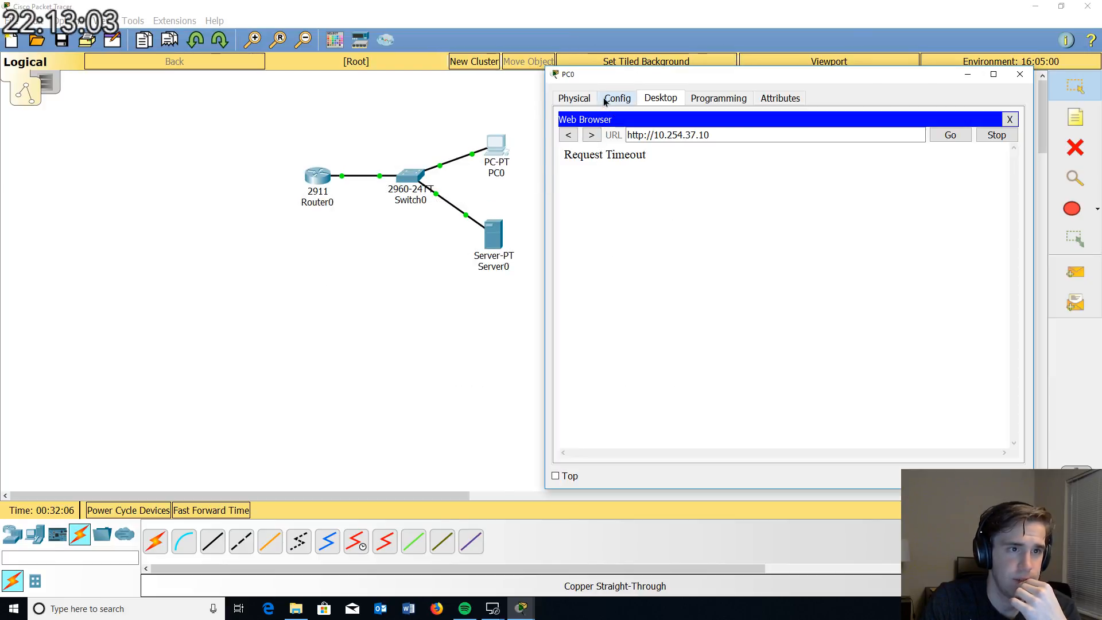
left_click(569, 102)
left_click(618, 98)
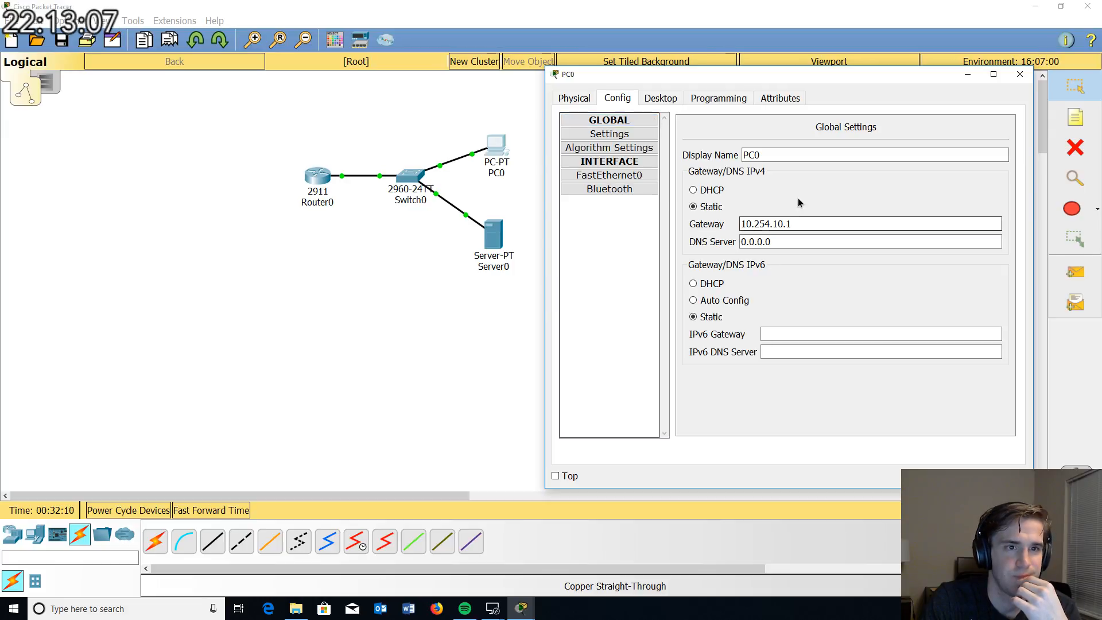
Step: Close PC0's web browser, open its IP configuration, and set the static IP address to 10.254.10.10
left_click(660, 99)
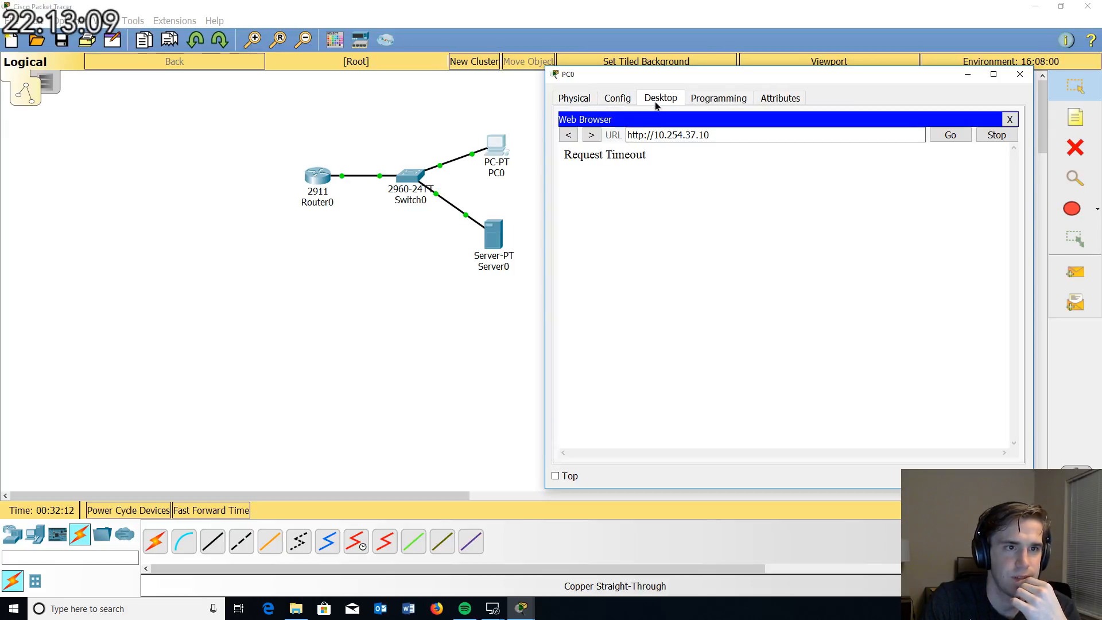
left_click(1010, 118)
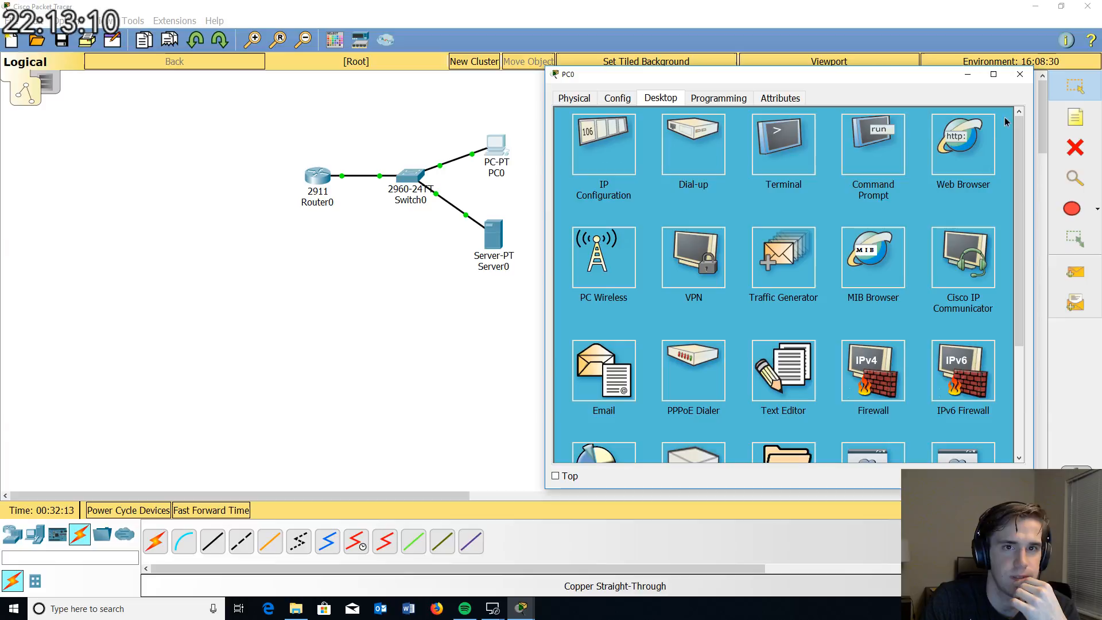
left_click(627, 150)
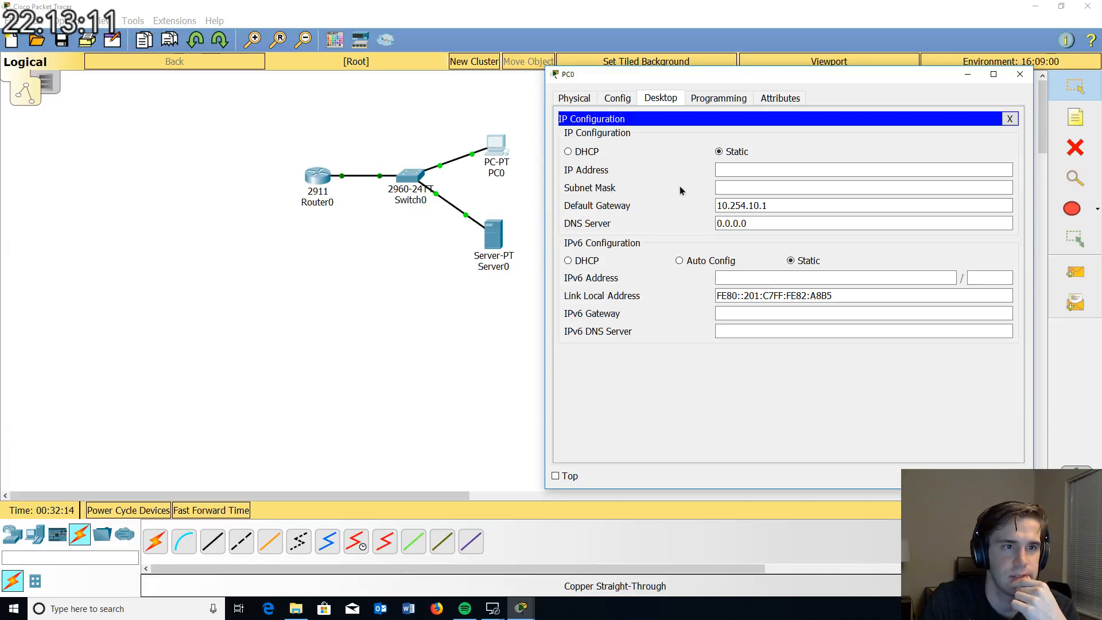
left_click(778, 187)
left_click(780, 170)
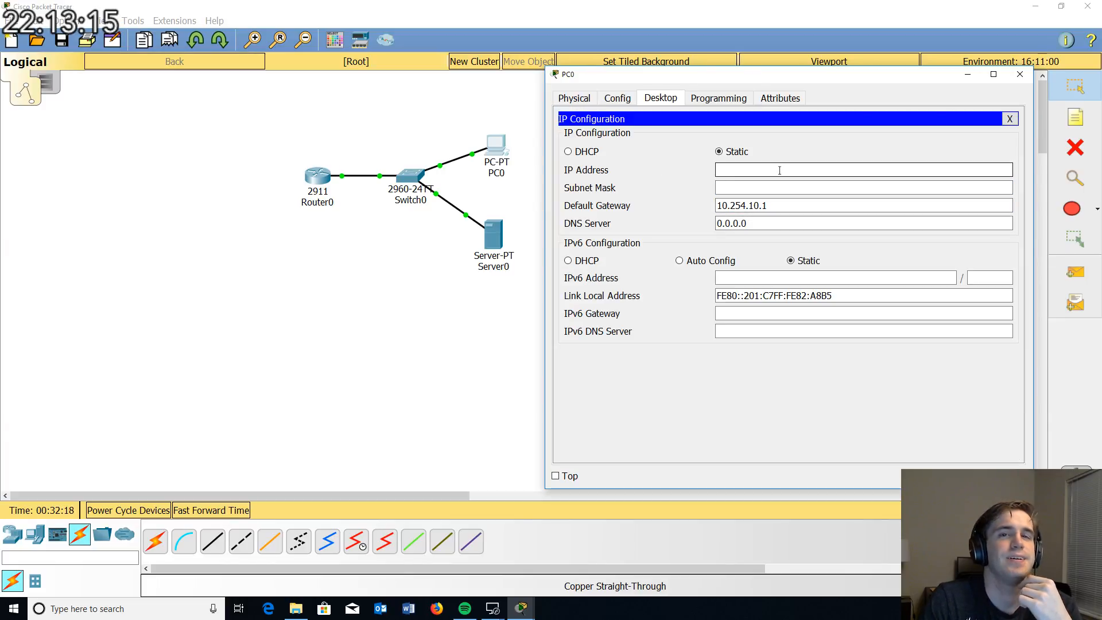
type("10.")
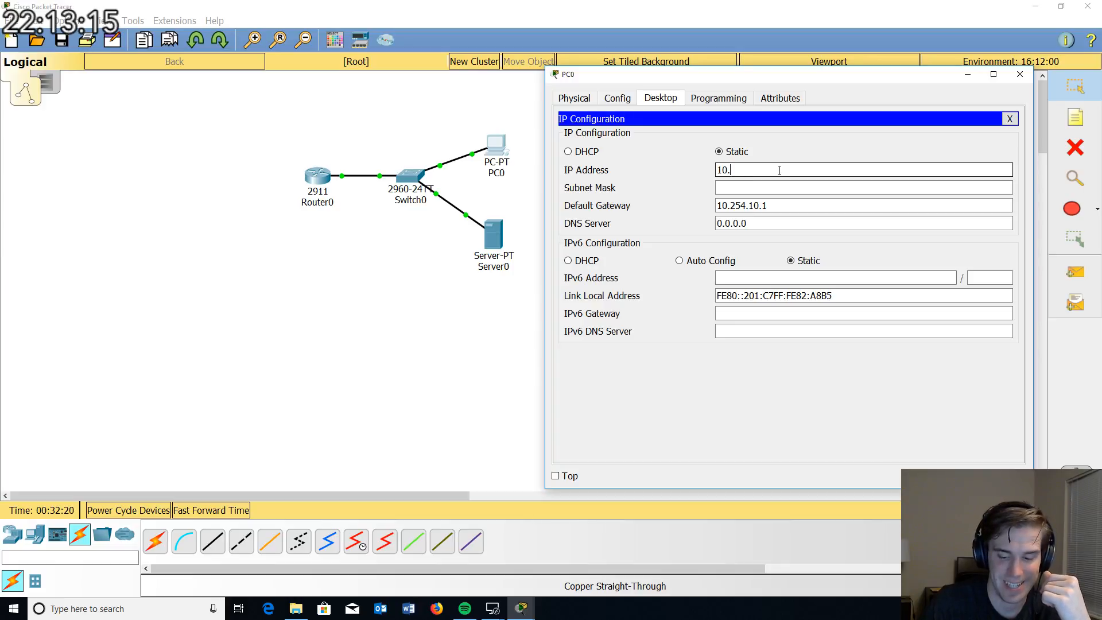
type("2")
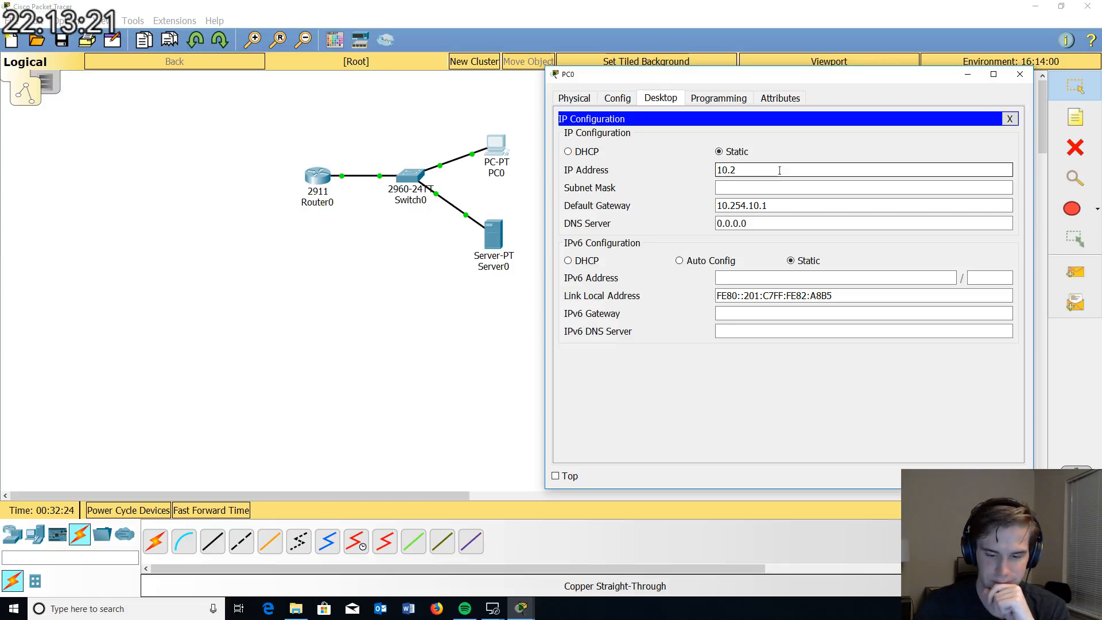
type("54.")
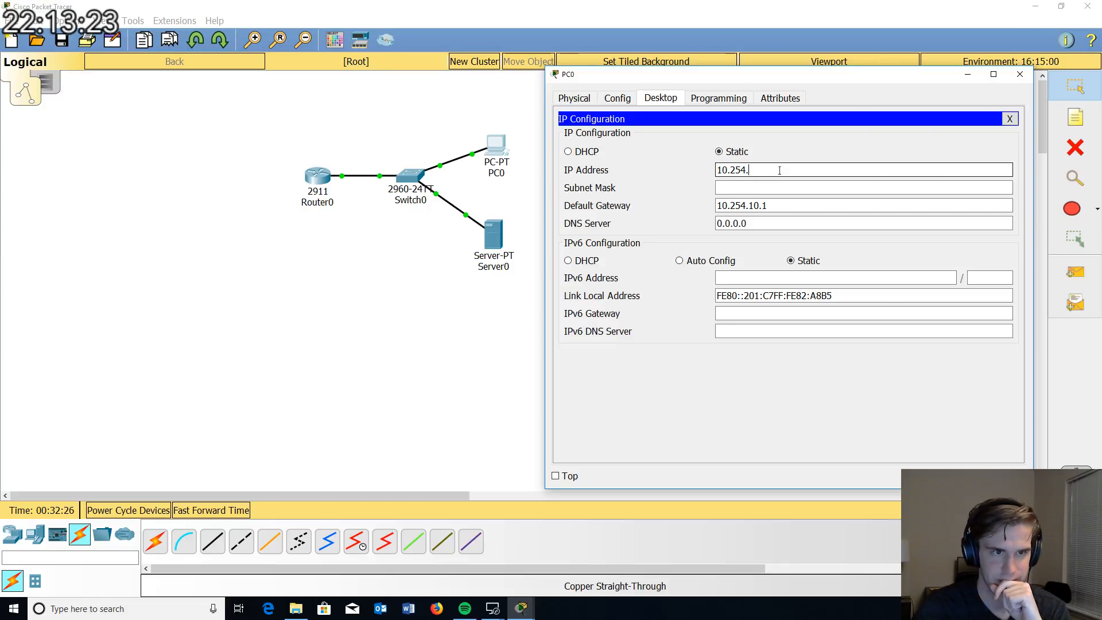
type("10.10")
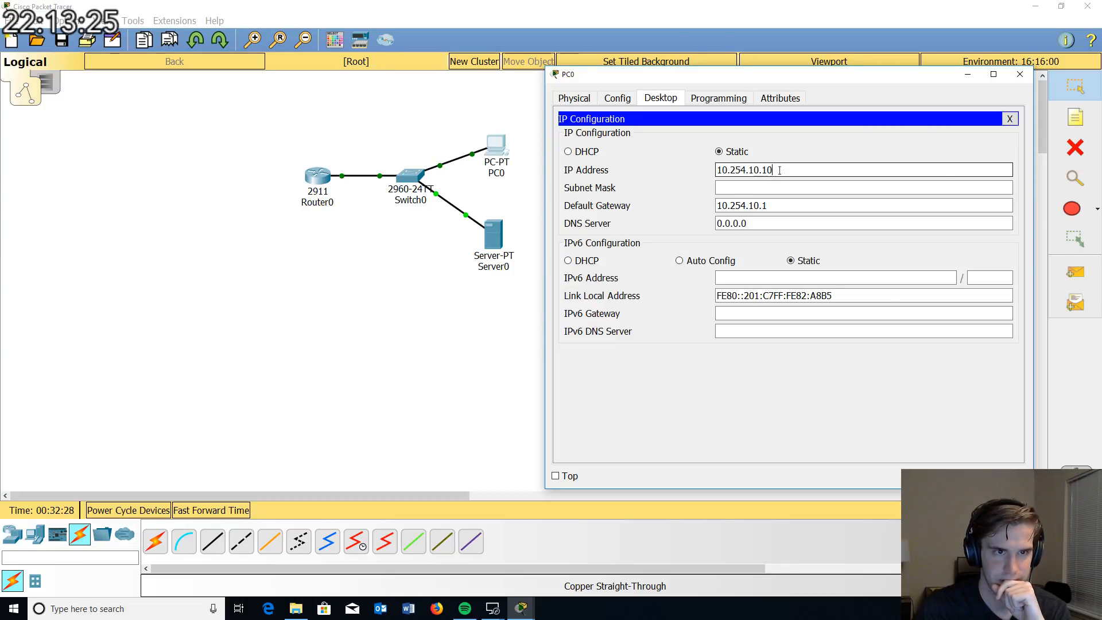
Step: Set PC0's subnet mask to 255.255.255.0, recheck its IP configuration, and close the PC0 window
left_click(783, 188)
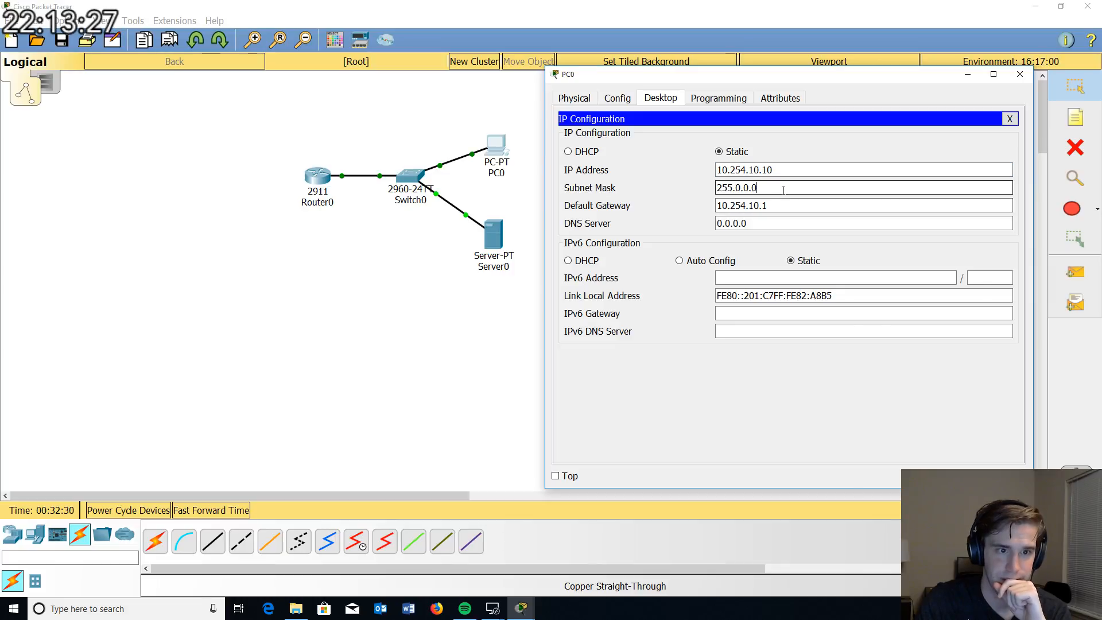
left_click_drag(784, 190, 660, 193)
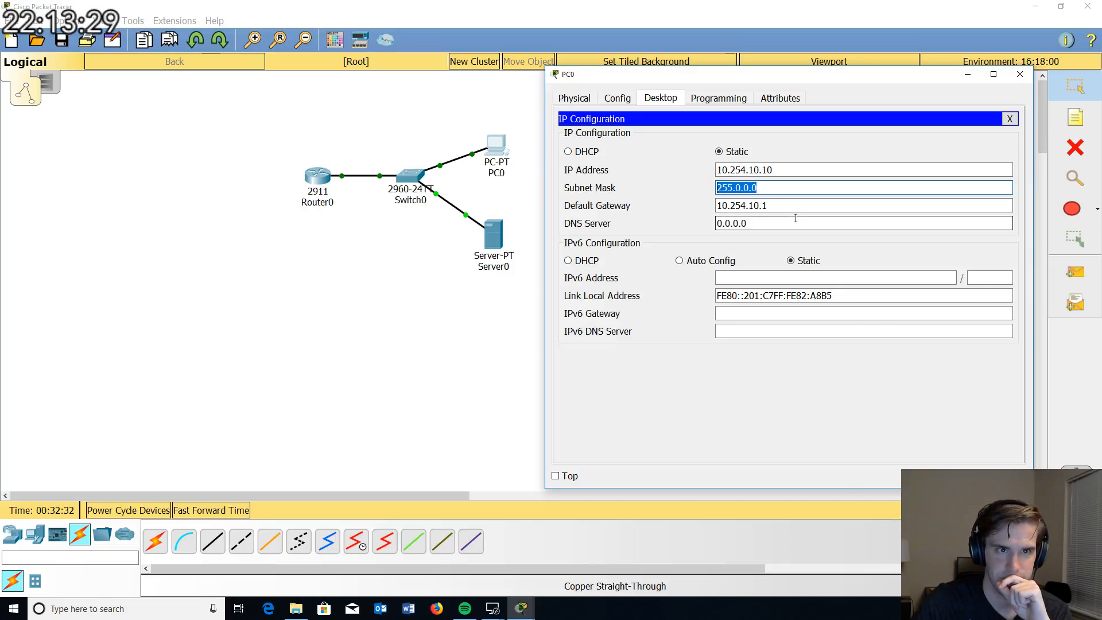
type("255.255")
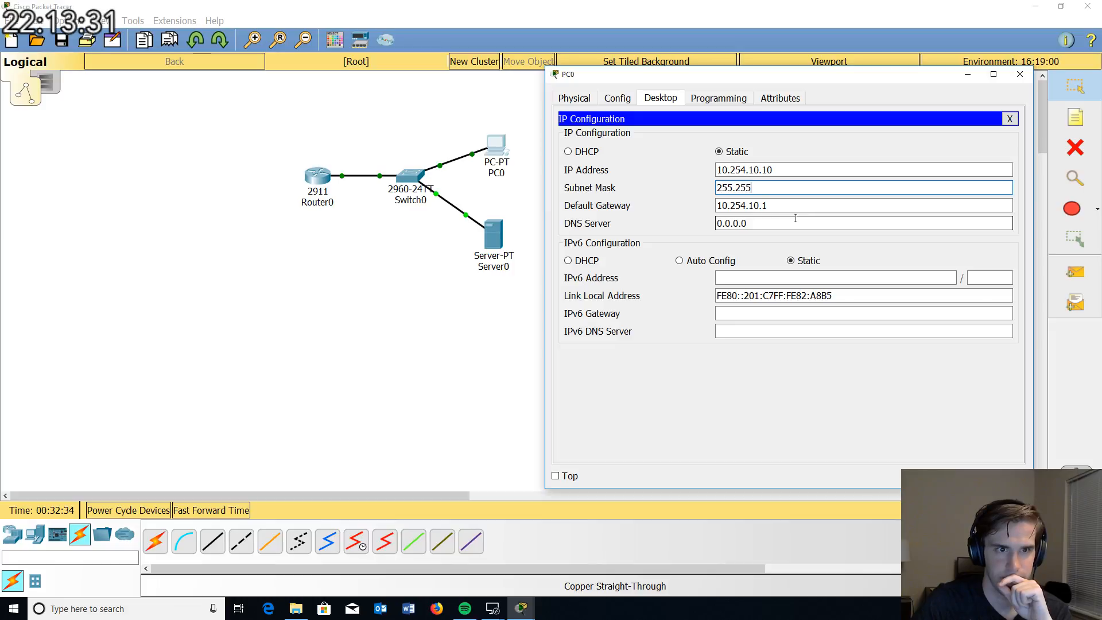
type(".255.0")
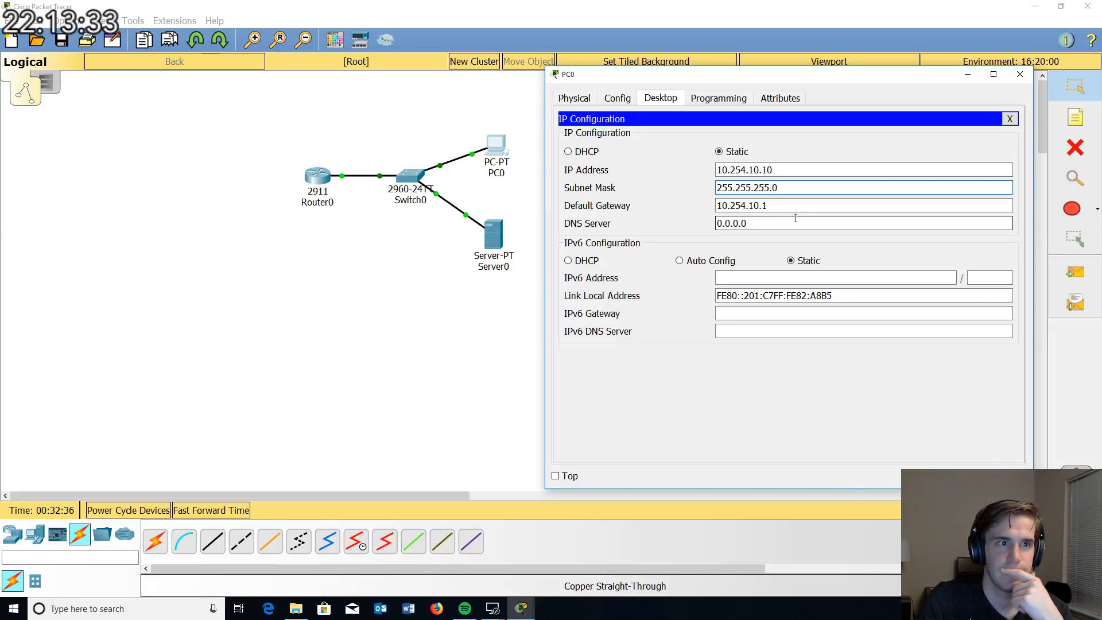
left_click(1010, 118)
left_click(594, 159)
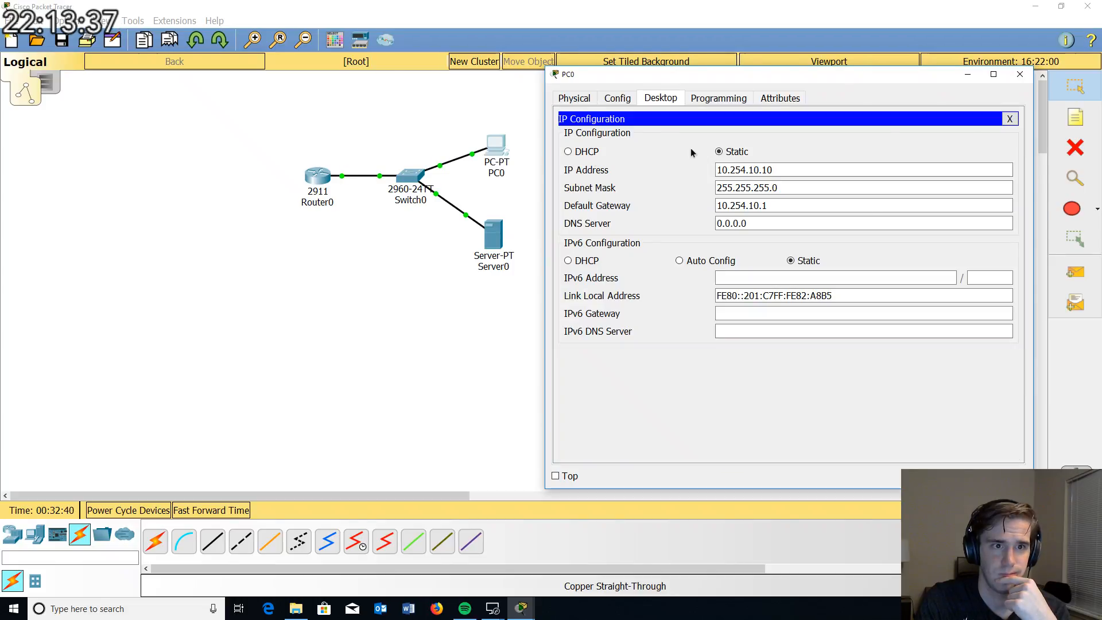
left_click(1005, 120)
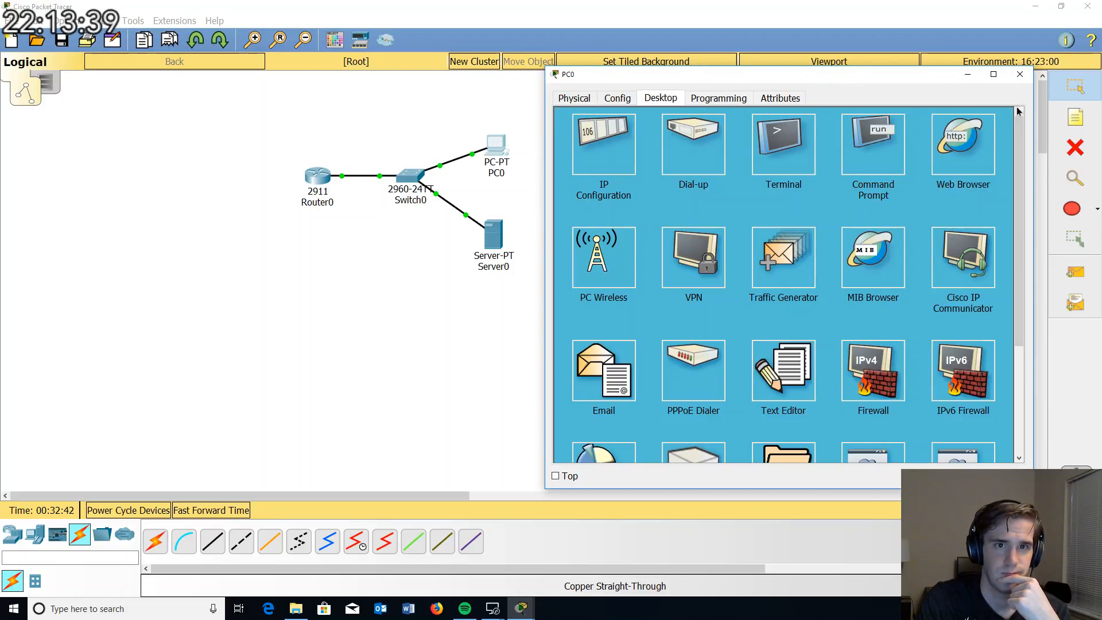
left_click(1021, 74)
Step: Check the IP address, subnet mask and default gateway in Server0's IP configuration, and close its window
left_click(494, 248)
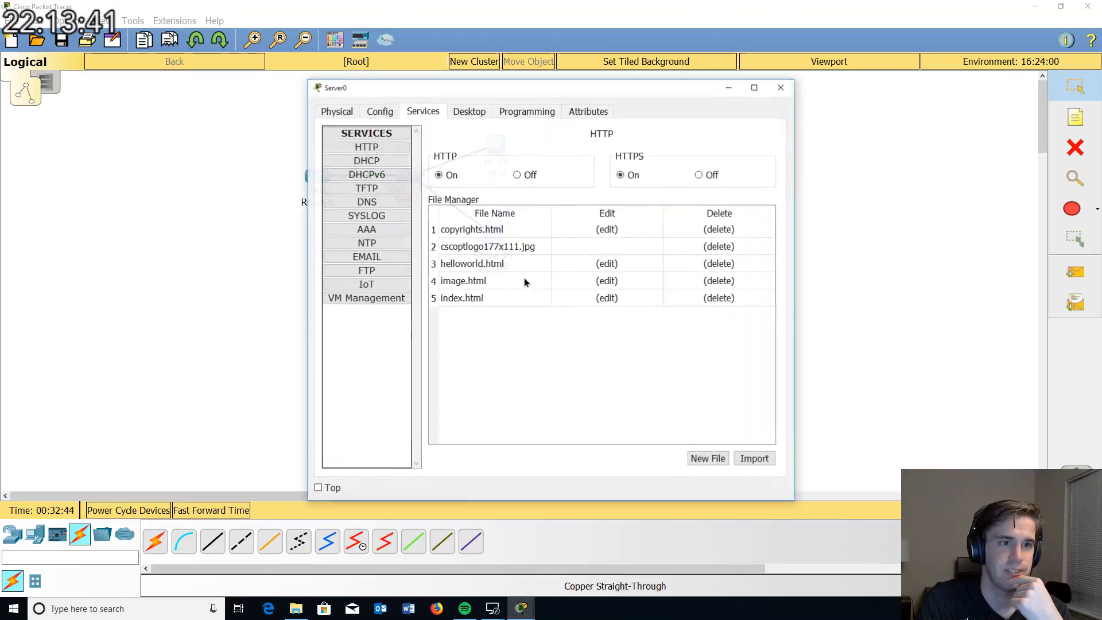
left_click(469, 111)
left_click(382, 156)
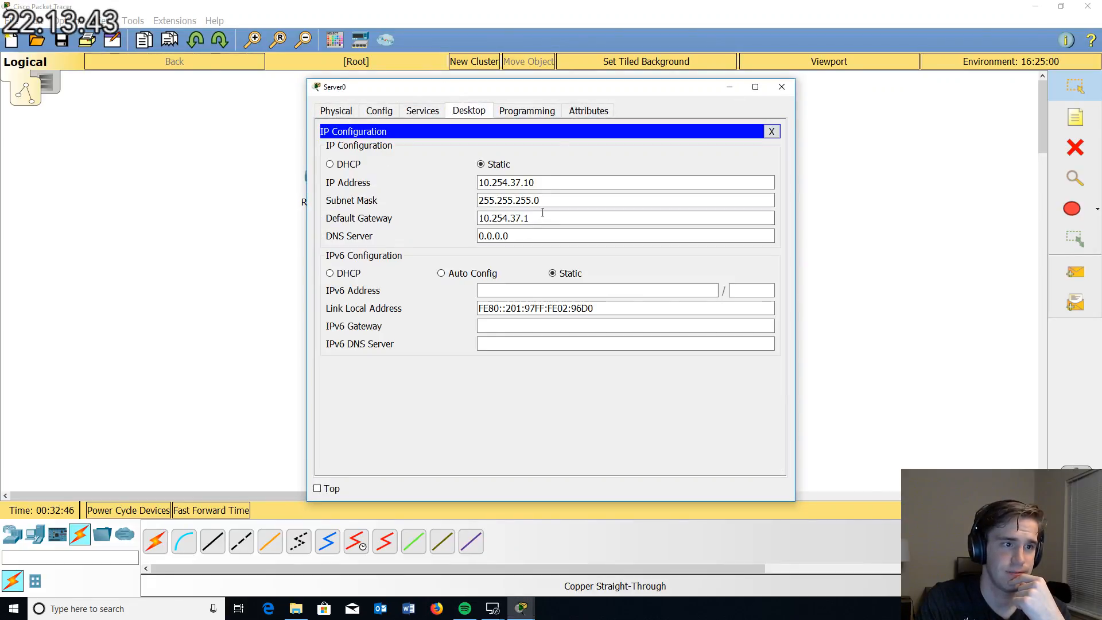
left_click(771, 131)
left_click(782, 87)
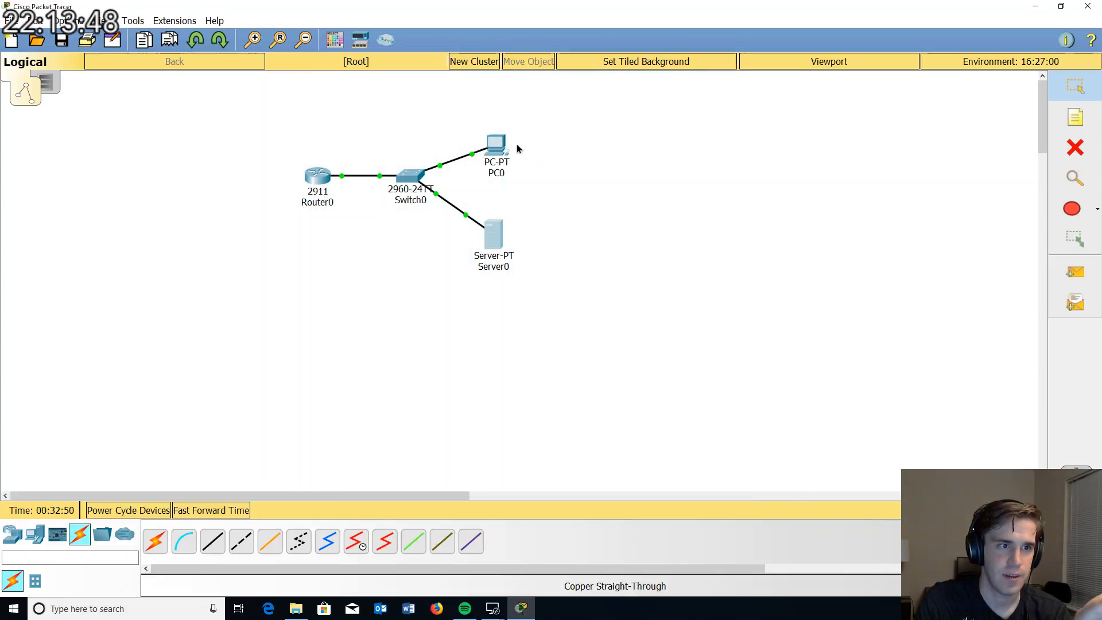
Step: Ping 10.254.37.10 from PC0's command prompt, and close the prompt
left_click(495, 147)
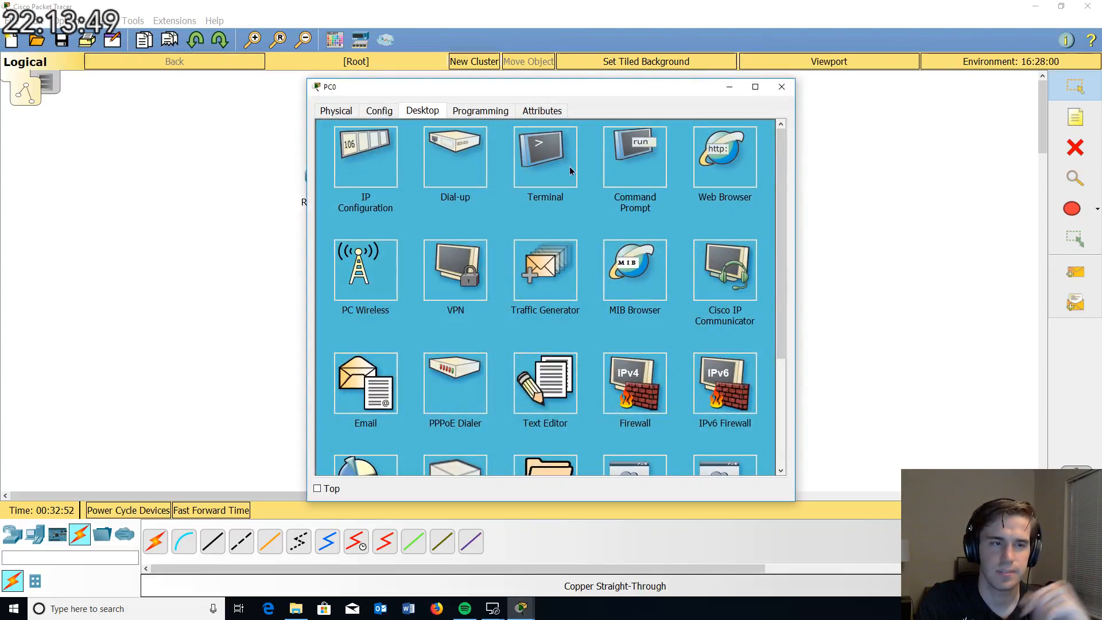
left_click(566, 158)
left_click(770, 133)
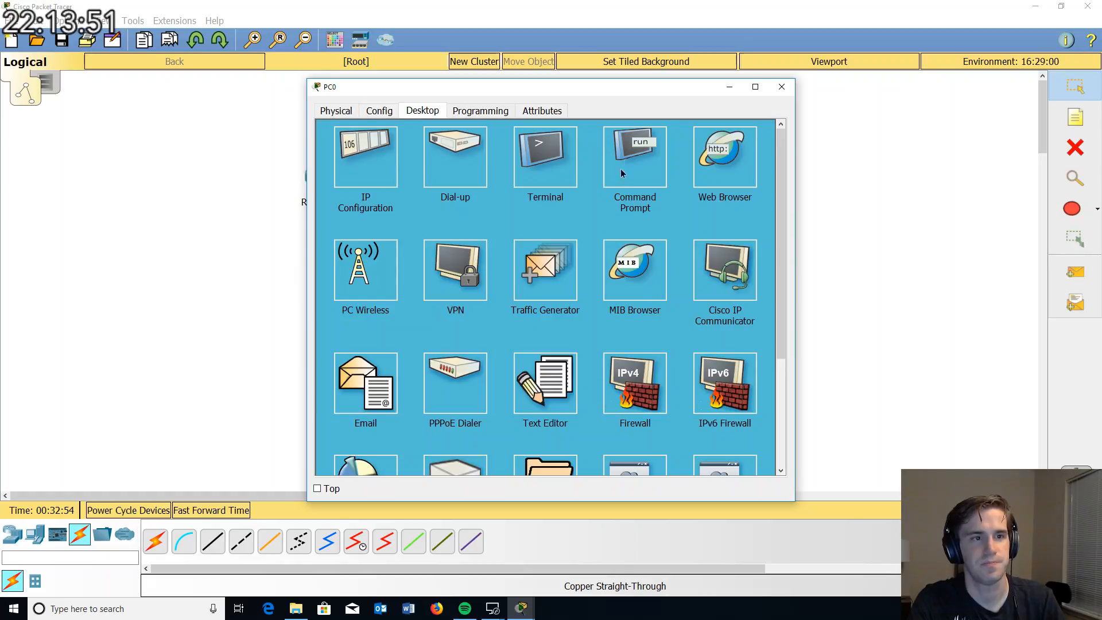
left_click(634, 156)
key("Up")
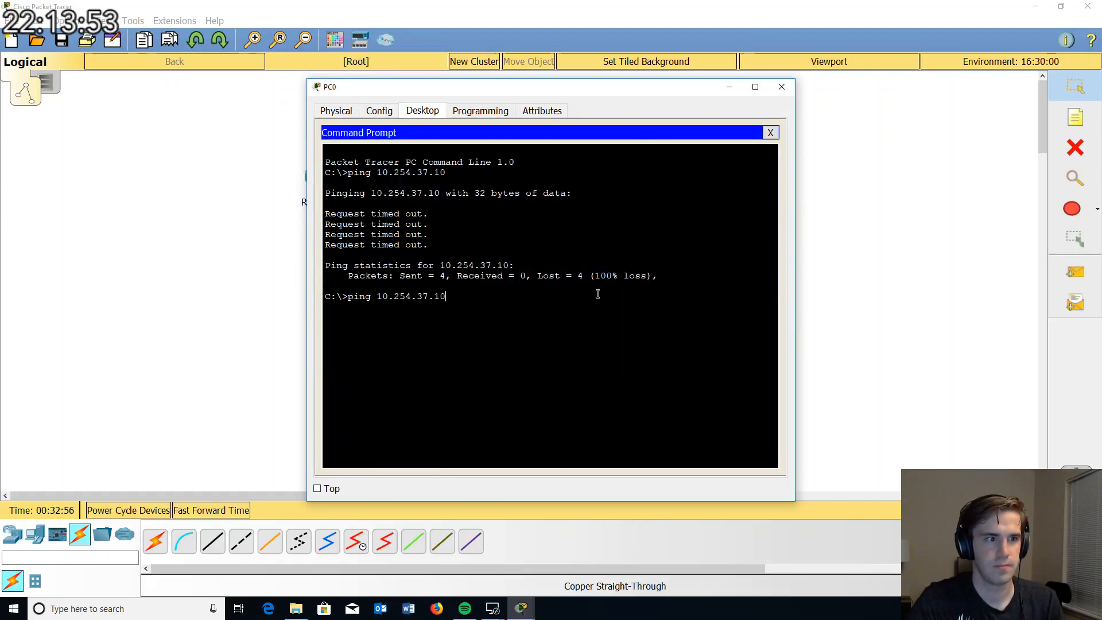
key("Return")
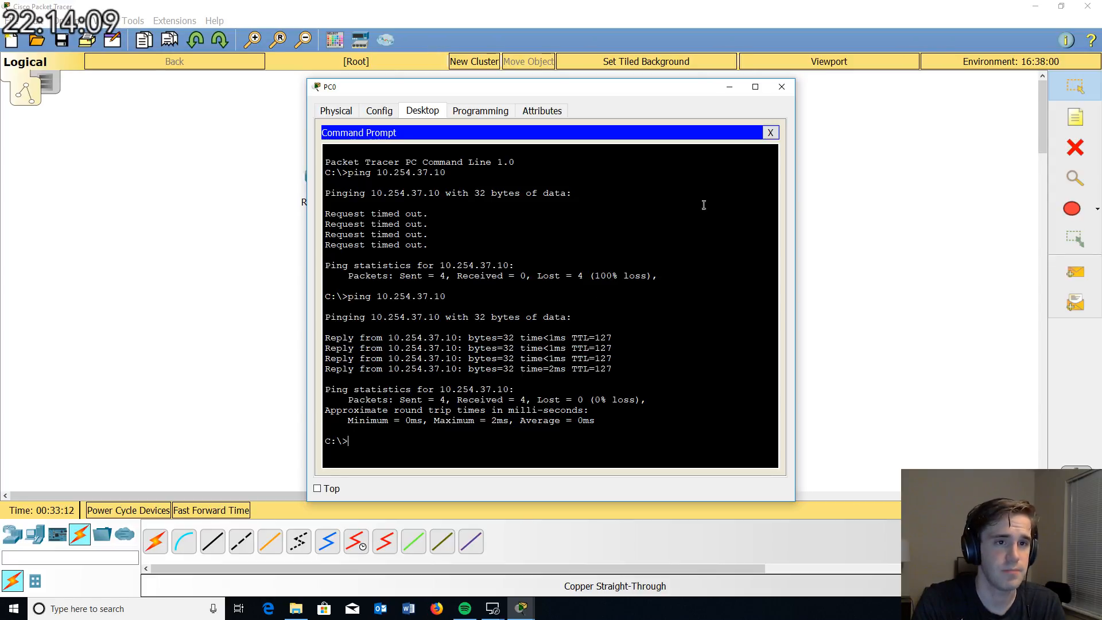
left_click(770, 133)
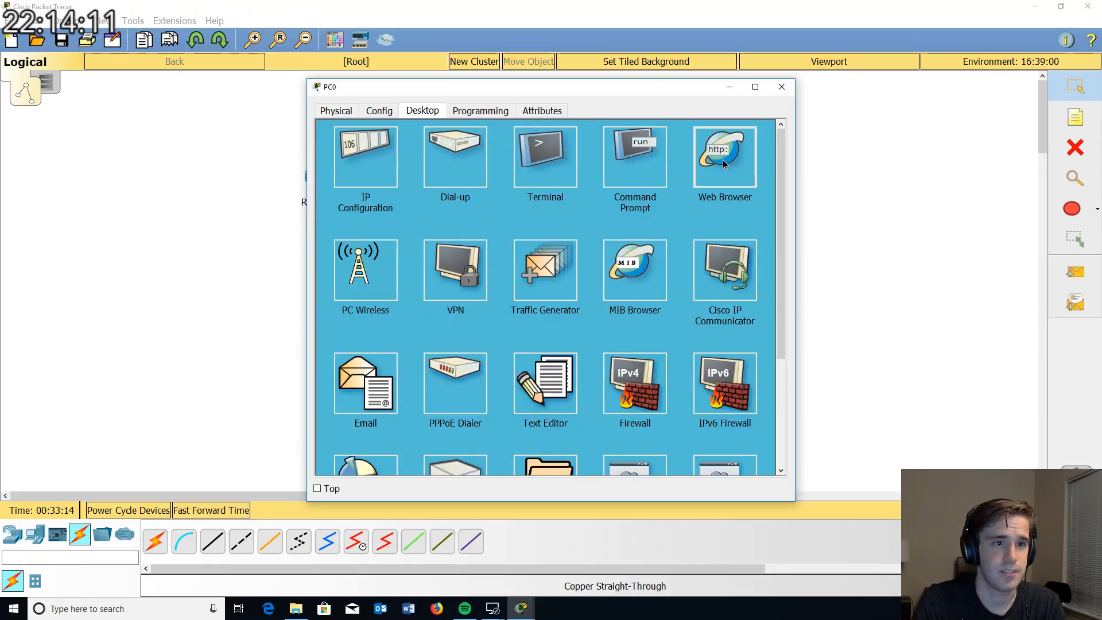
left_click(725, 164)
left_click(518, 151)
type("h")
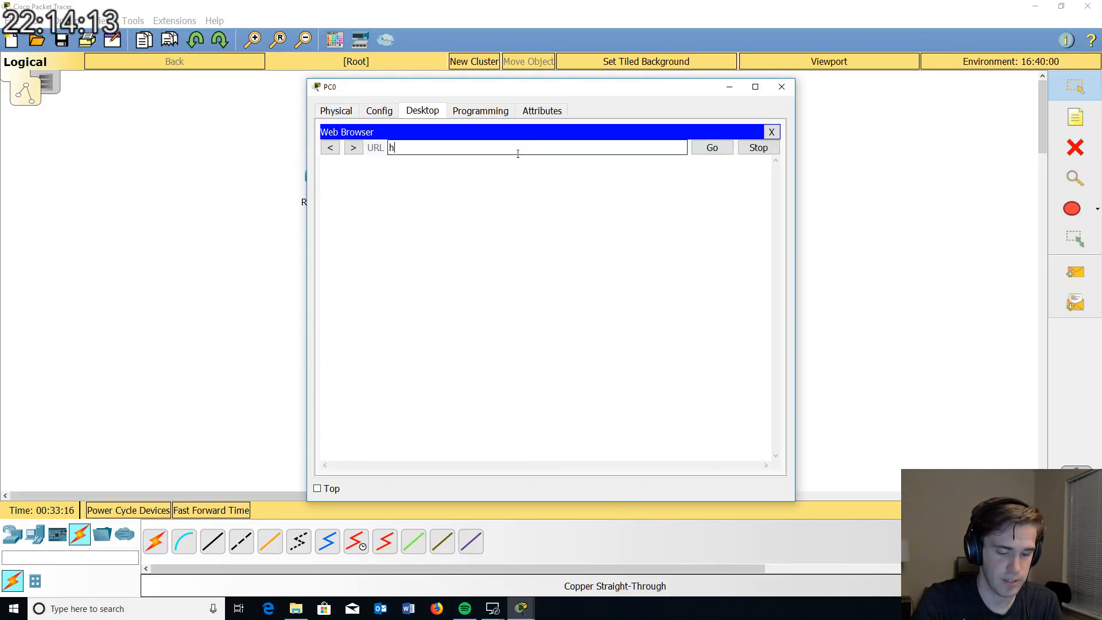
type("ttp://1")
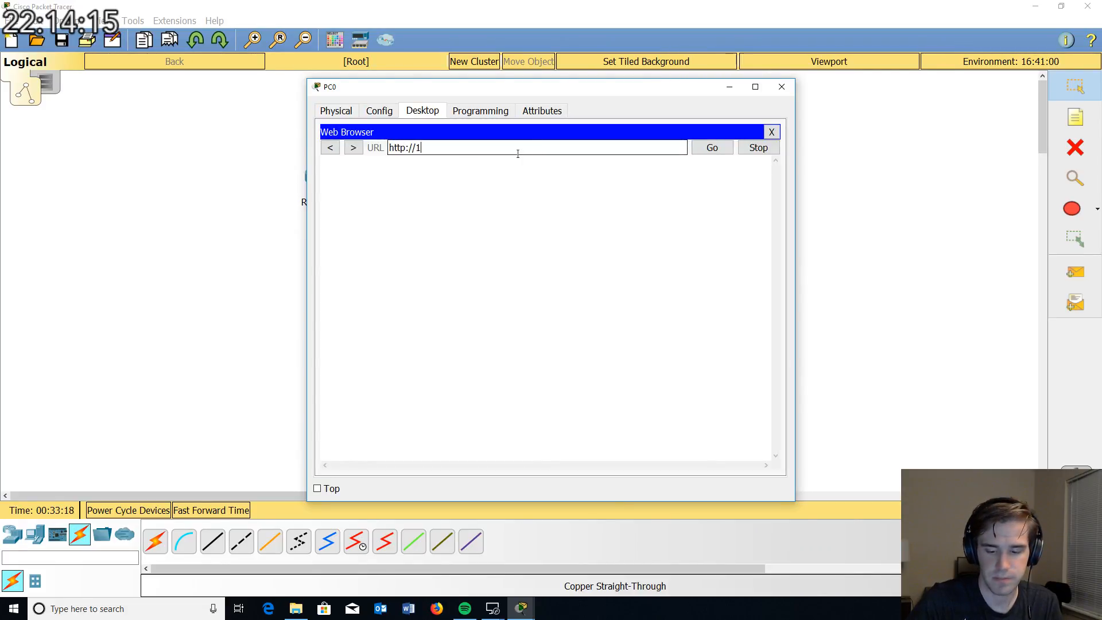
type("0.254.")
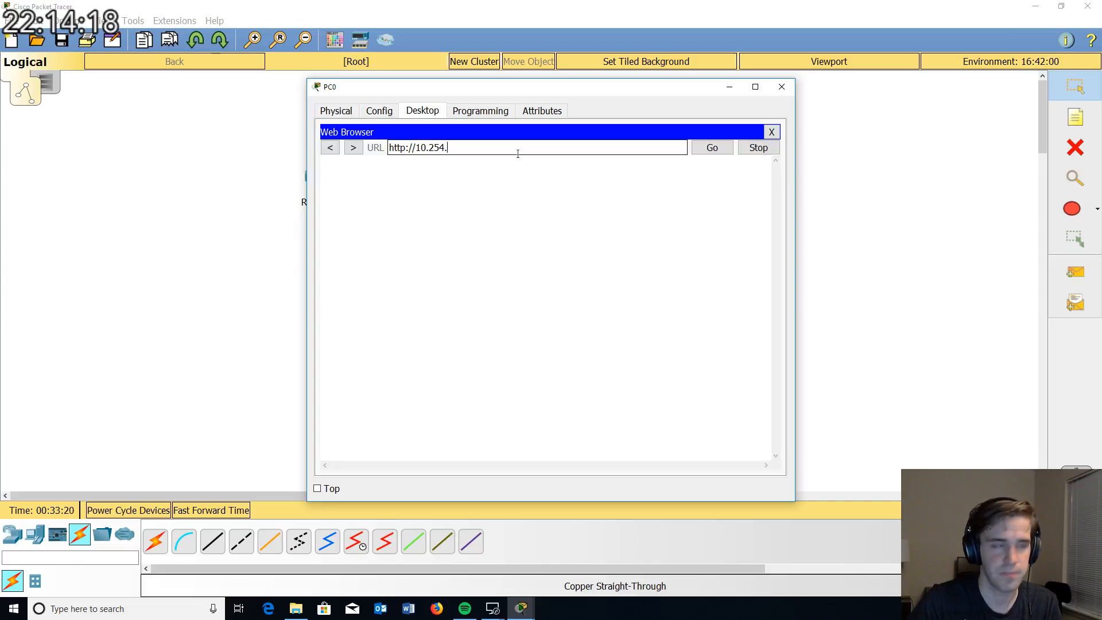
type("3")
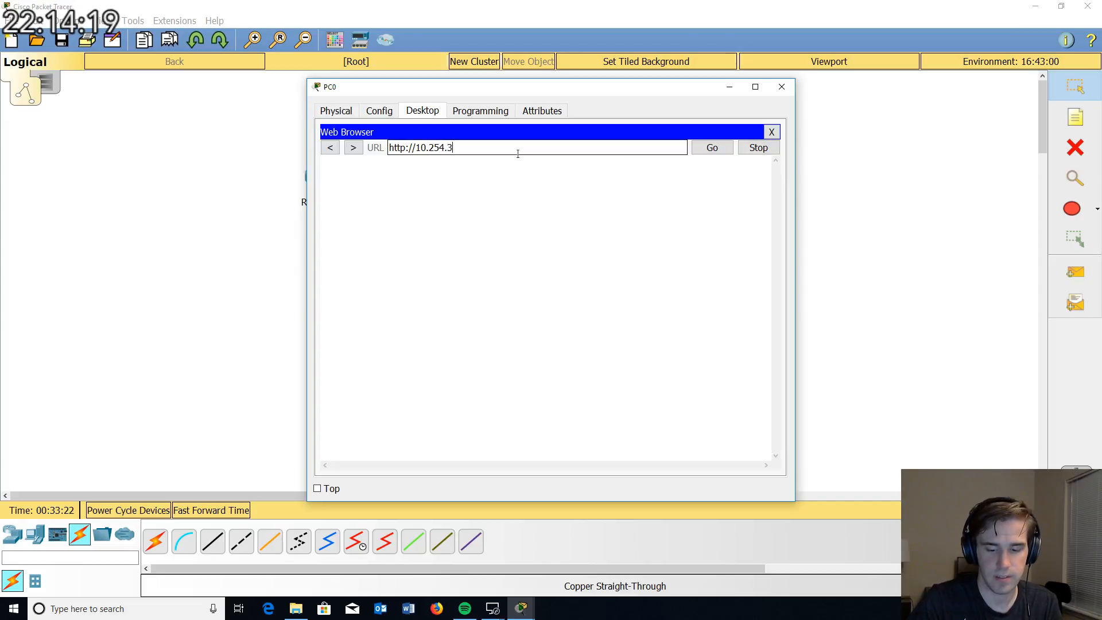
type("7.10")
key("Return")
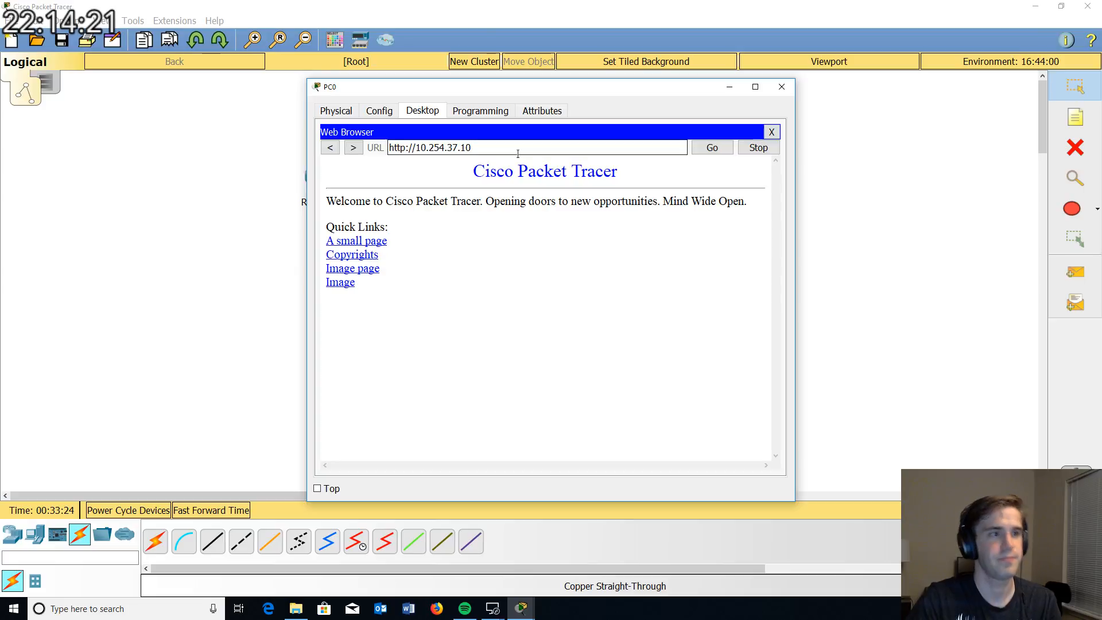
Step: View the small page, the image and the image page linked from Server0's home page, and close the browser and PC0 window
left_click_drag(666, 176, 549, 226)
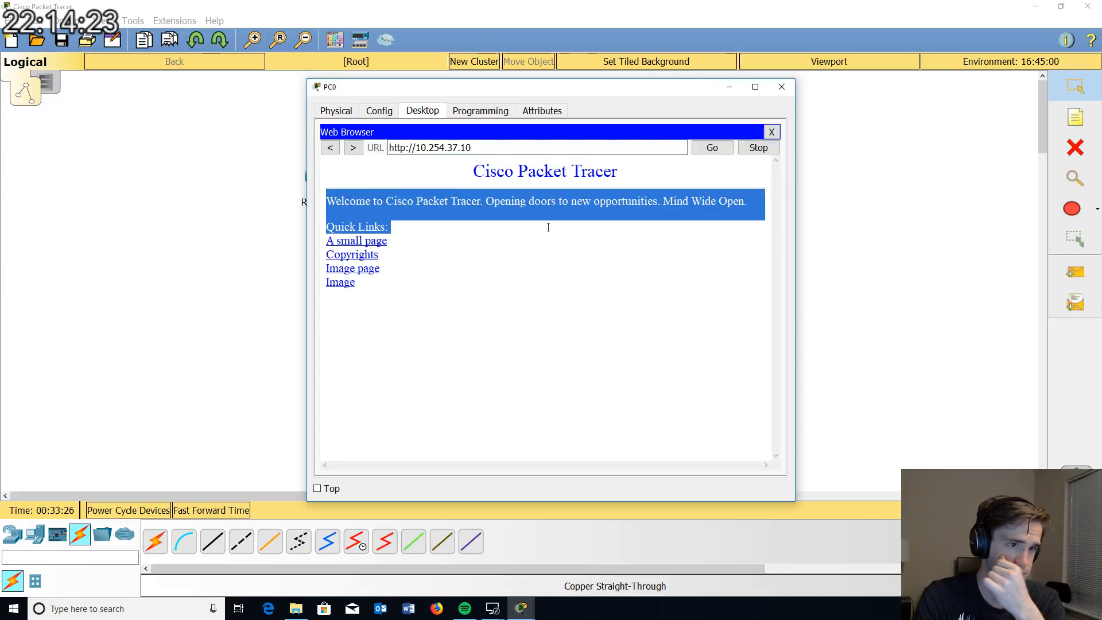
left_click(553, 262)
left_click(357, 242)
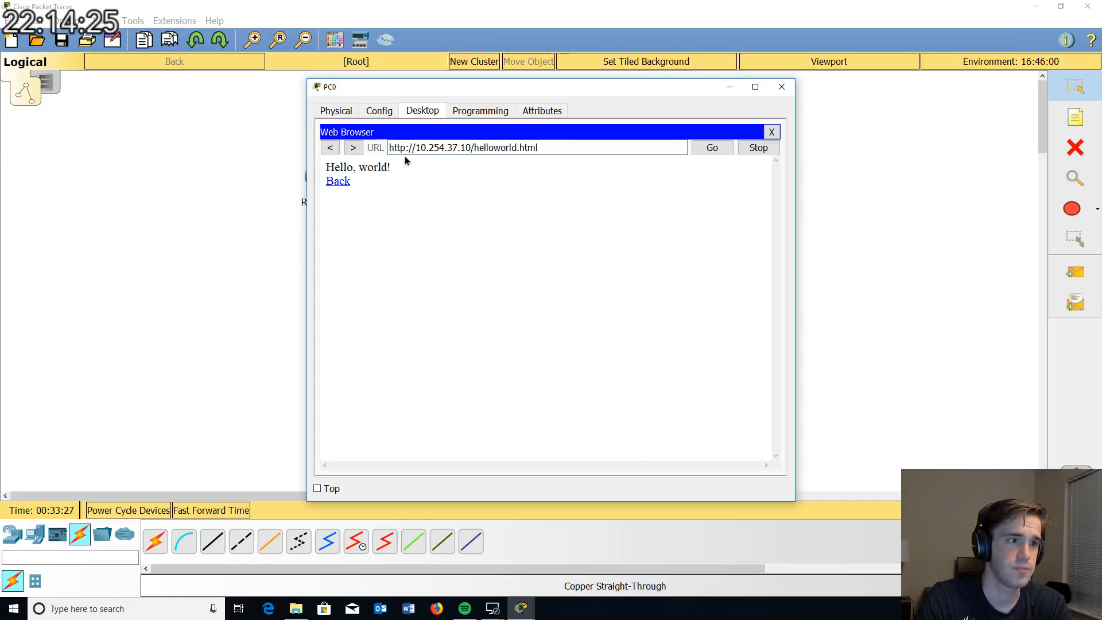
left_click(335, 181)
left_click(342, 282)
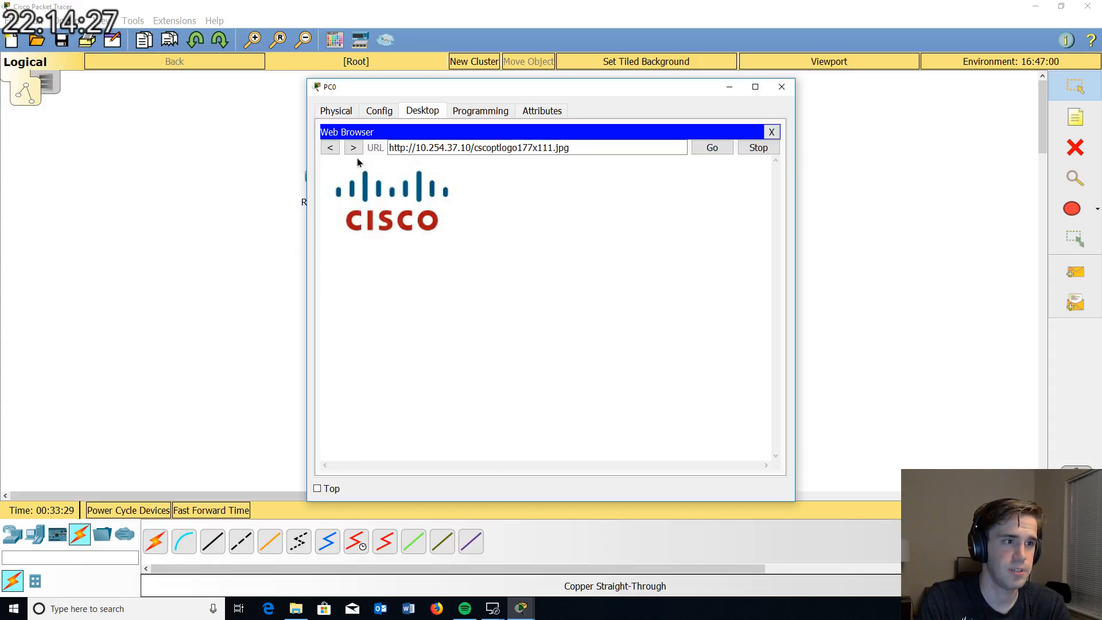
left_click(330, 148)
left_click(351, 268)
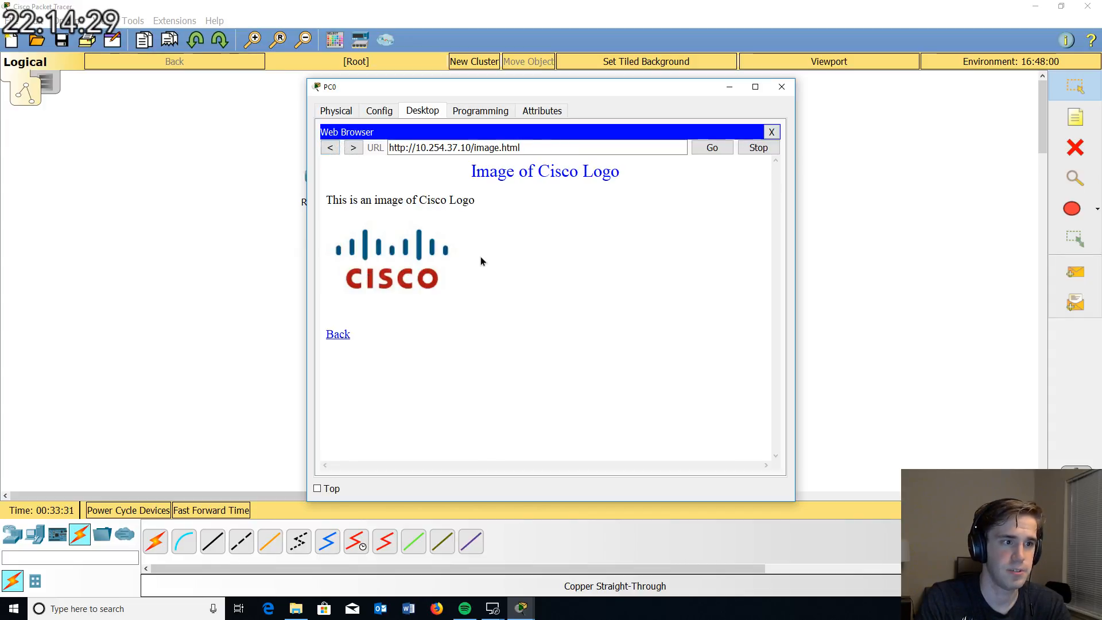
left_click(331, 147)
left_click(772, 132)
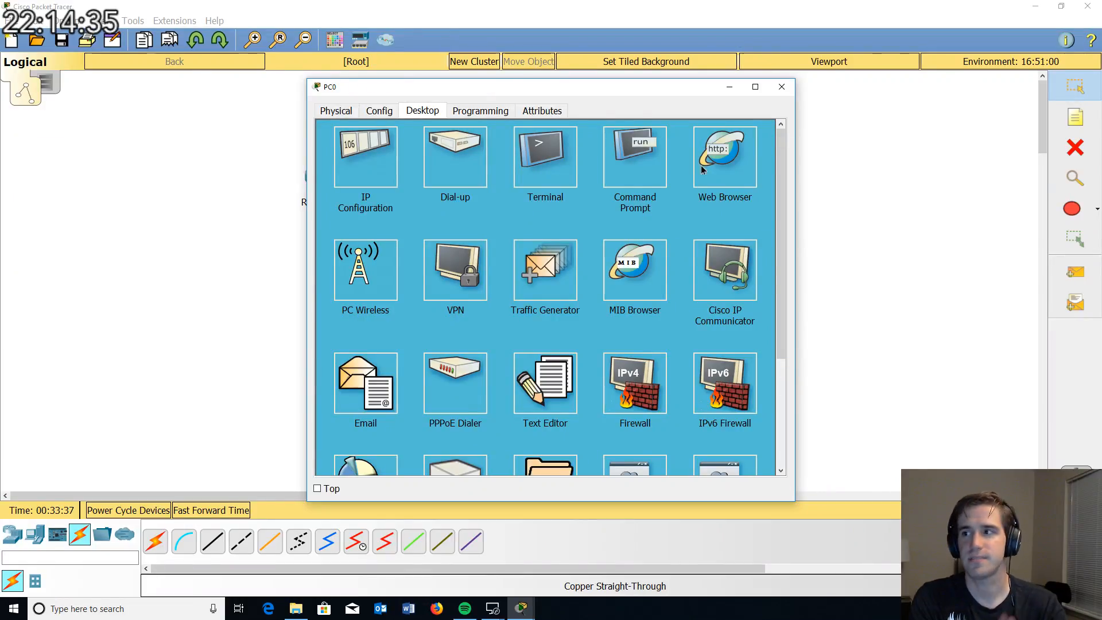
left_click(781, 88)
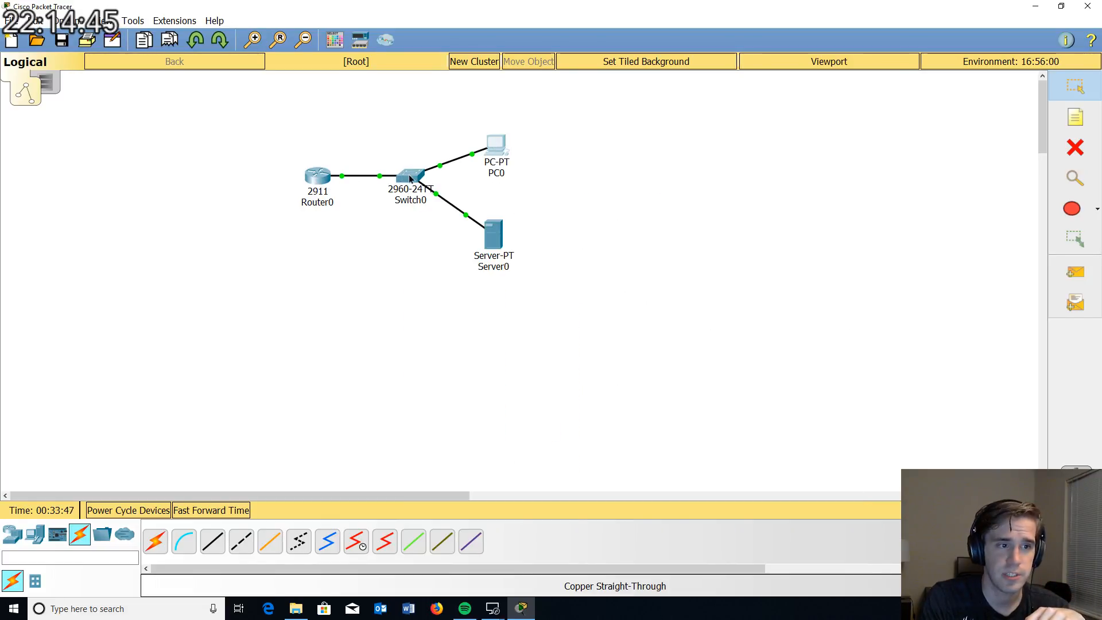
Step: Open Router0's command line and examine the latest system message logged for GigabitEthernet0/1.10
left_click(318, 182)
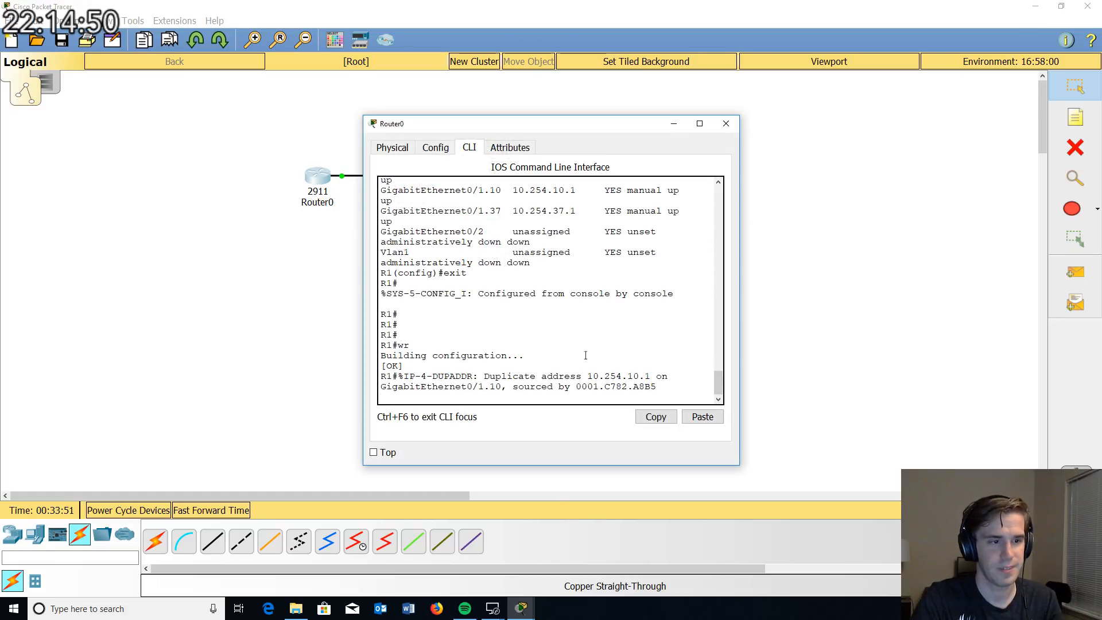
key("Return")
key("Return")
key("Return")
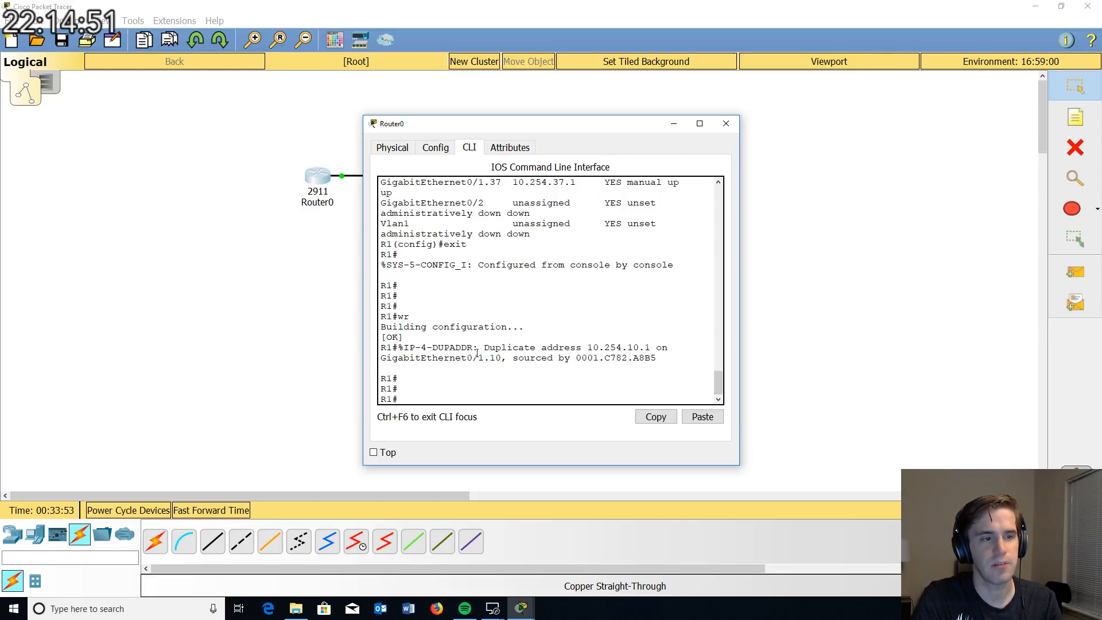
left_click_drag(477, 354, 411, 342)
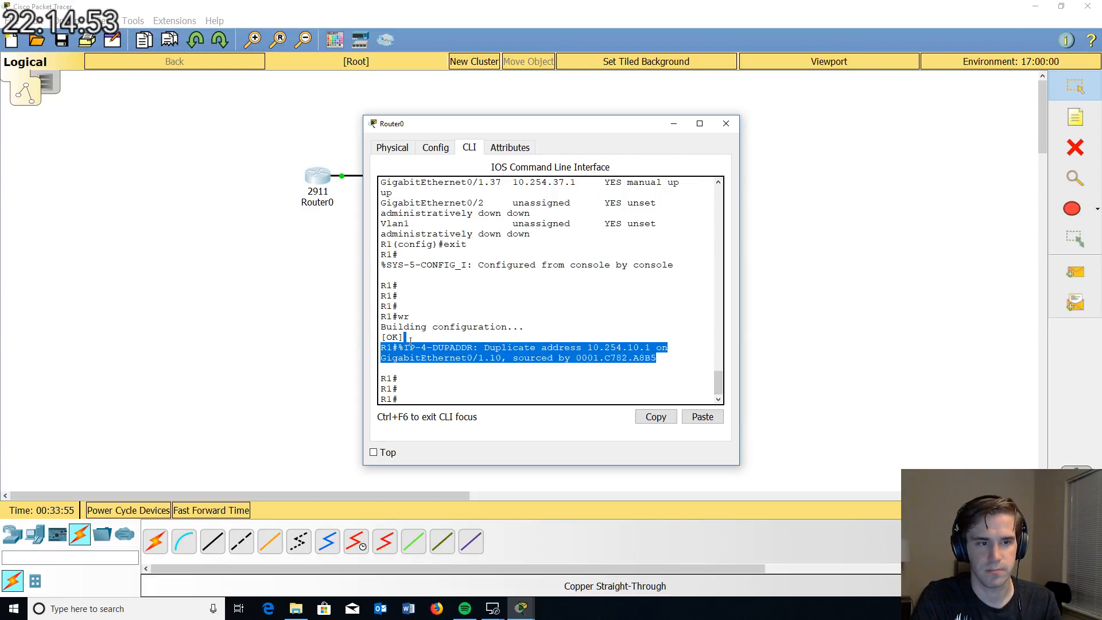
left_click(634, 347)
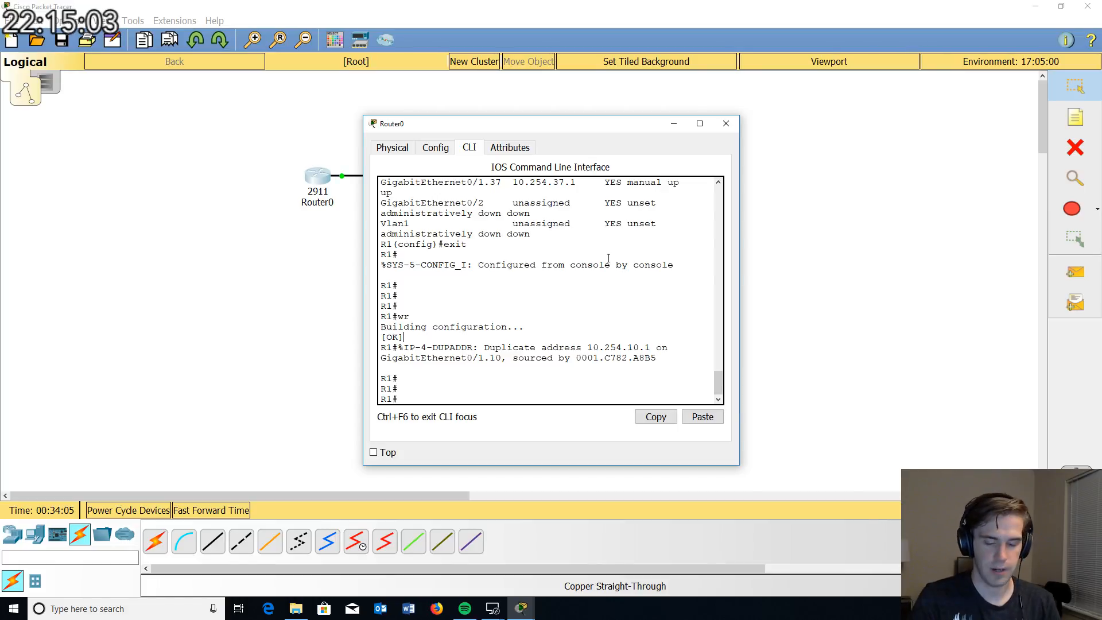
key("Return")
key("Return")
key("Return")
key("Return")
key("Return")
key("Return")
key("Return")
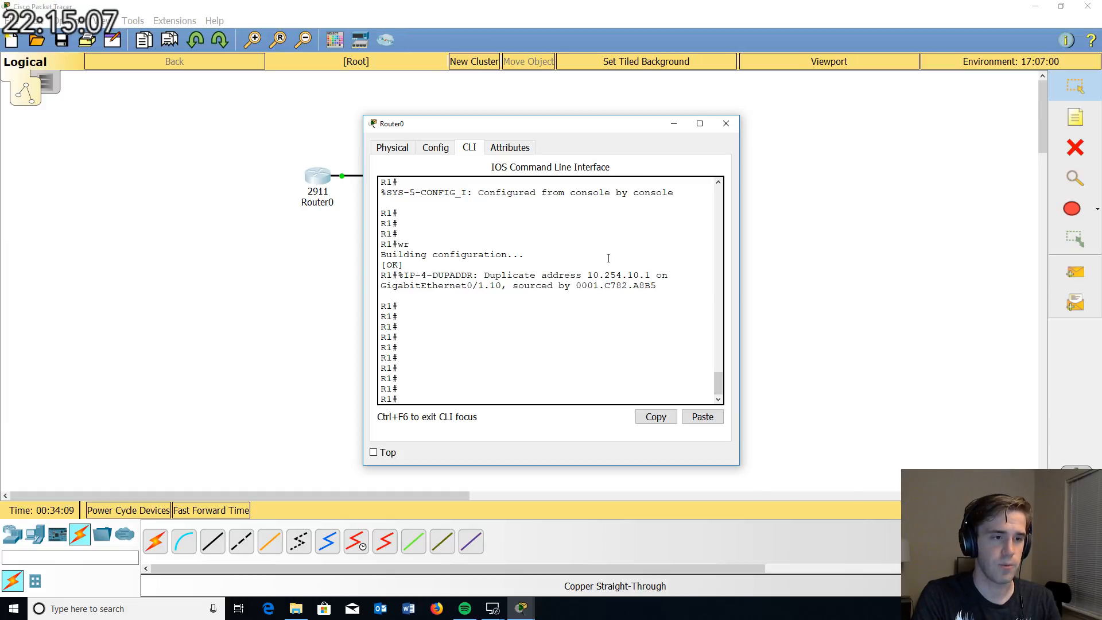
Step: Try to enter interface gig0/1.37 directly from R1's privileged EXEC mode
type("int ")
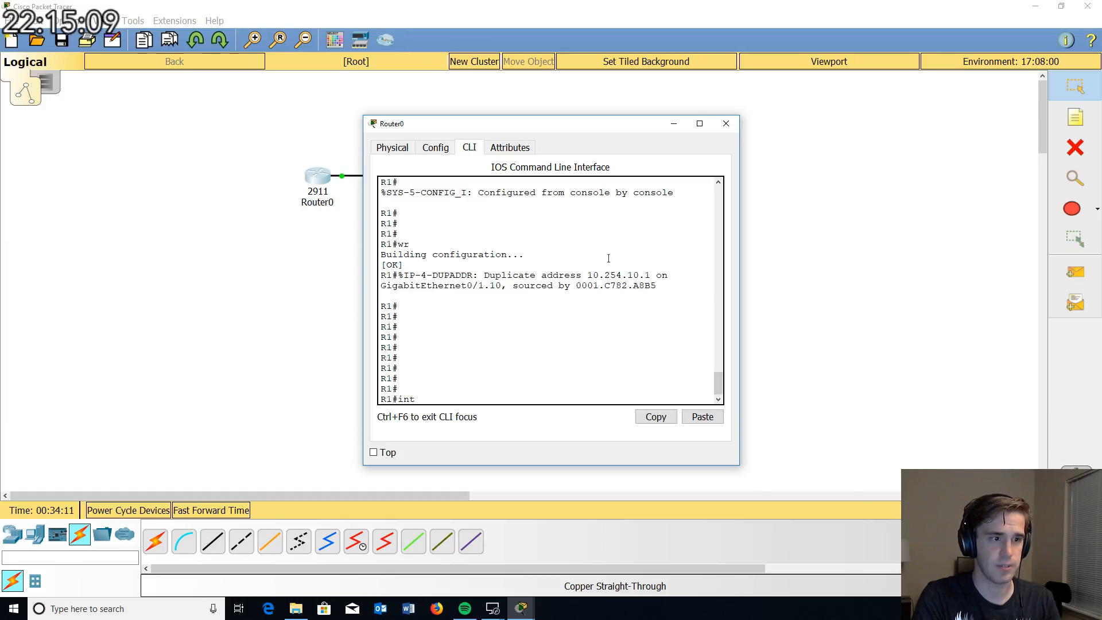
type("gig0/")
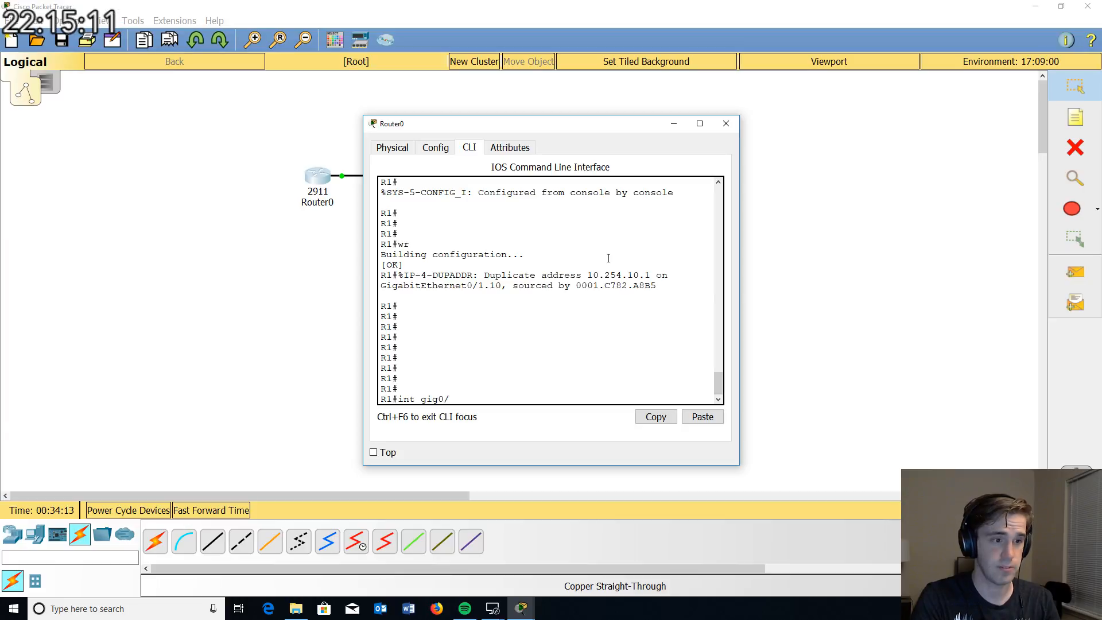
type("1.")
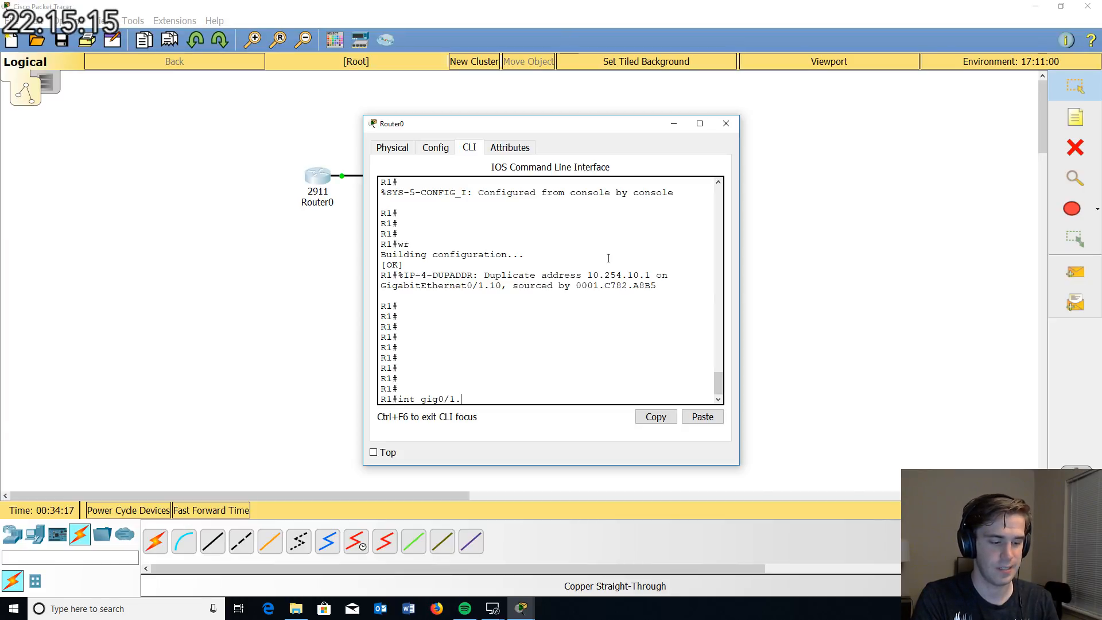
type("37")
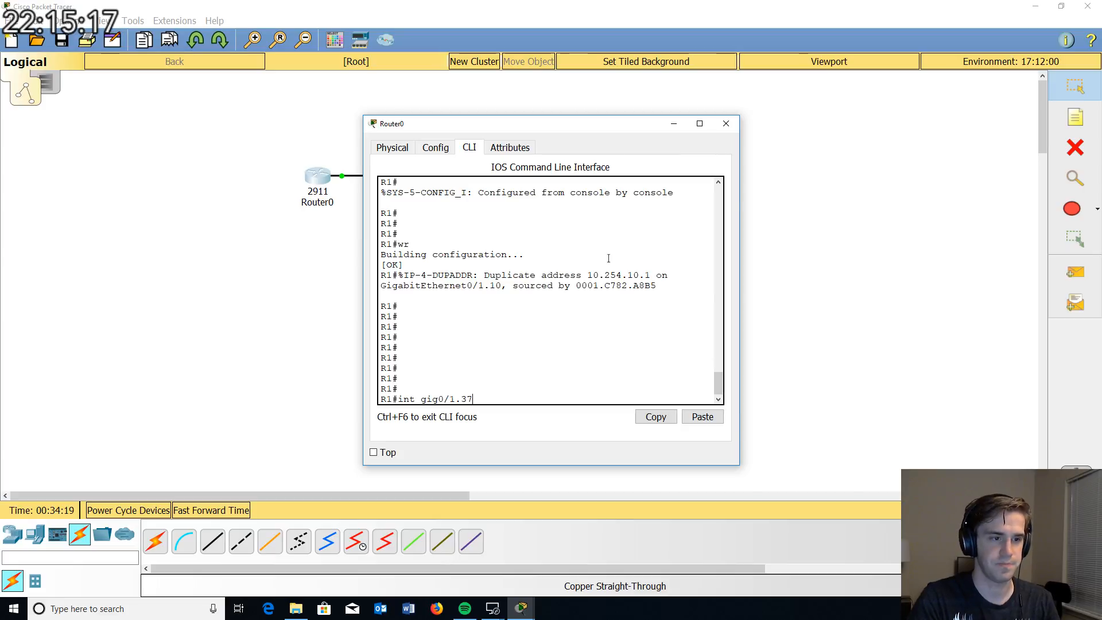
key("Return")
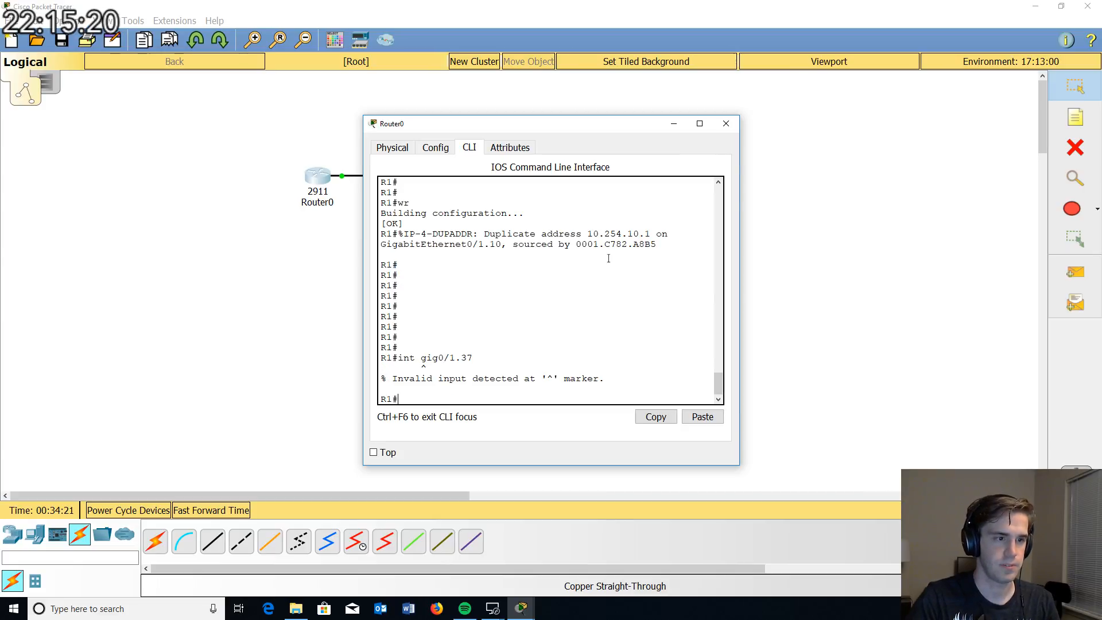
Step: Discard the recalled interface command and enter global configuration mode on R1 from the terminal
key("Up")
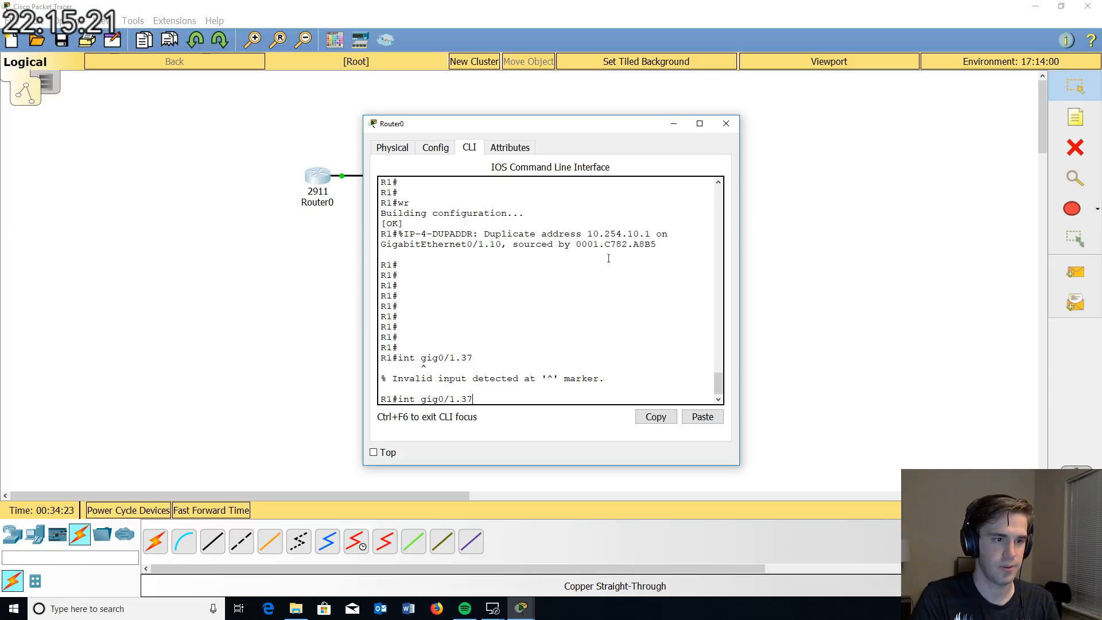
key("BackSpace")
key("BackSpace")
key("BackSpace")
key("BackSpace")
key("BackSpace")
key("BackSpace")
key("BackSpace")
key("BackSpace")
key("BackSpace")
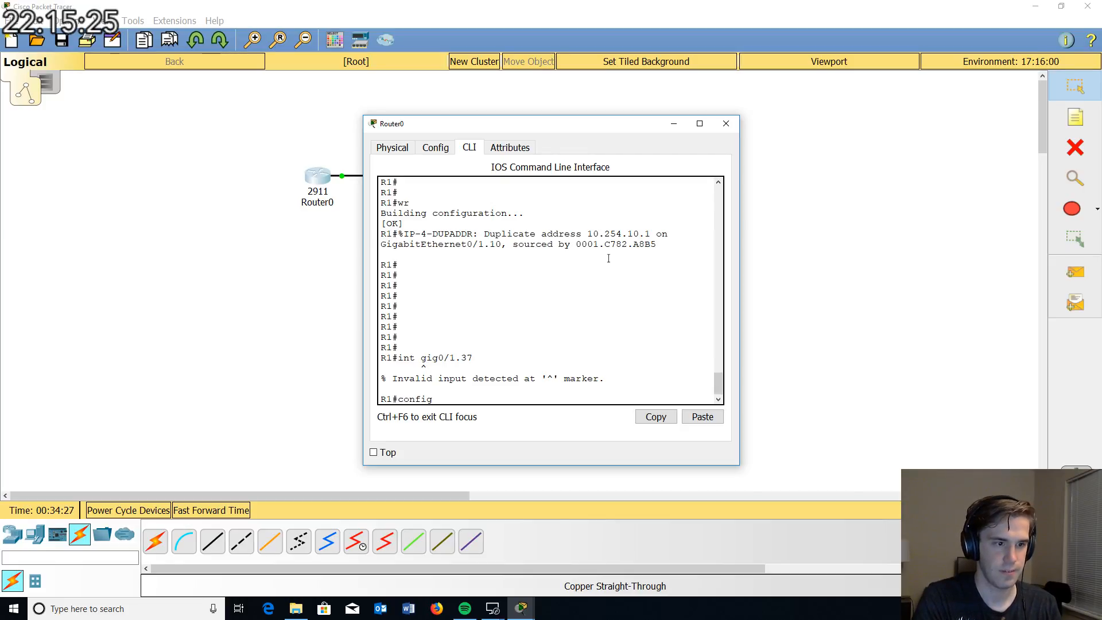
key("Return")
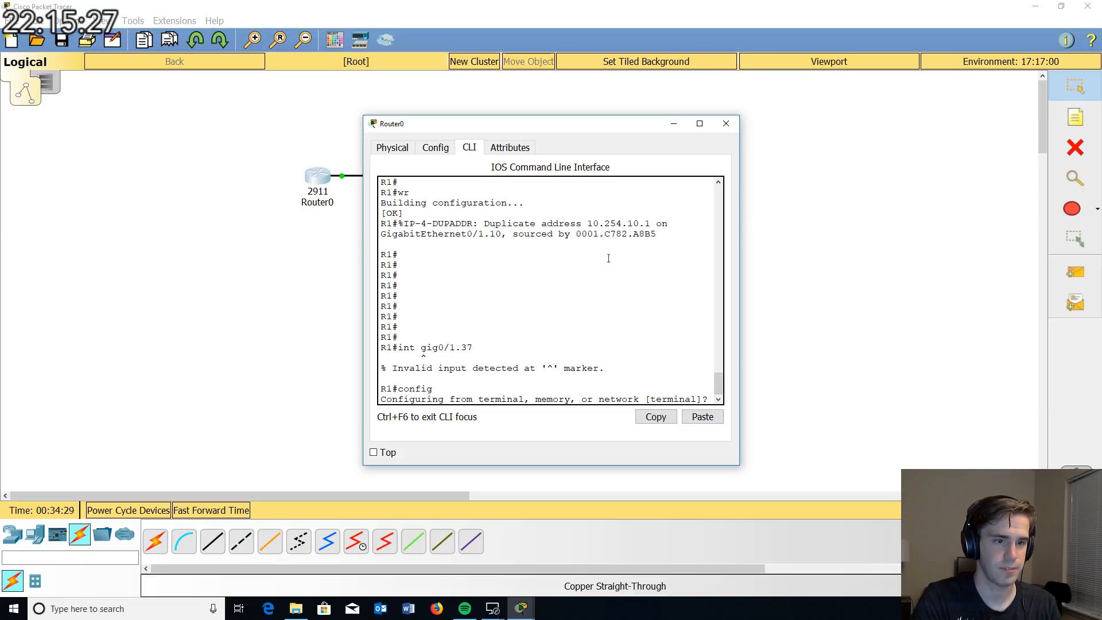
key("Return")
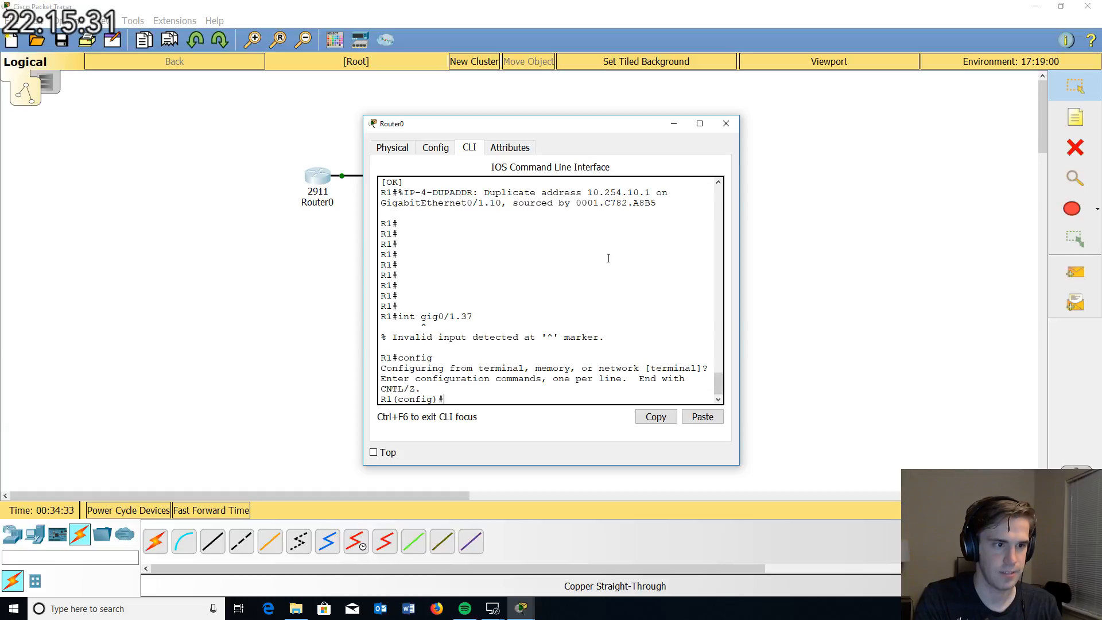
Step: Shut down subinterface gig0/1.37 on R1
type("int ")
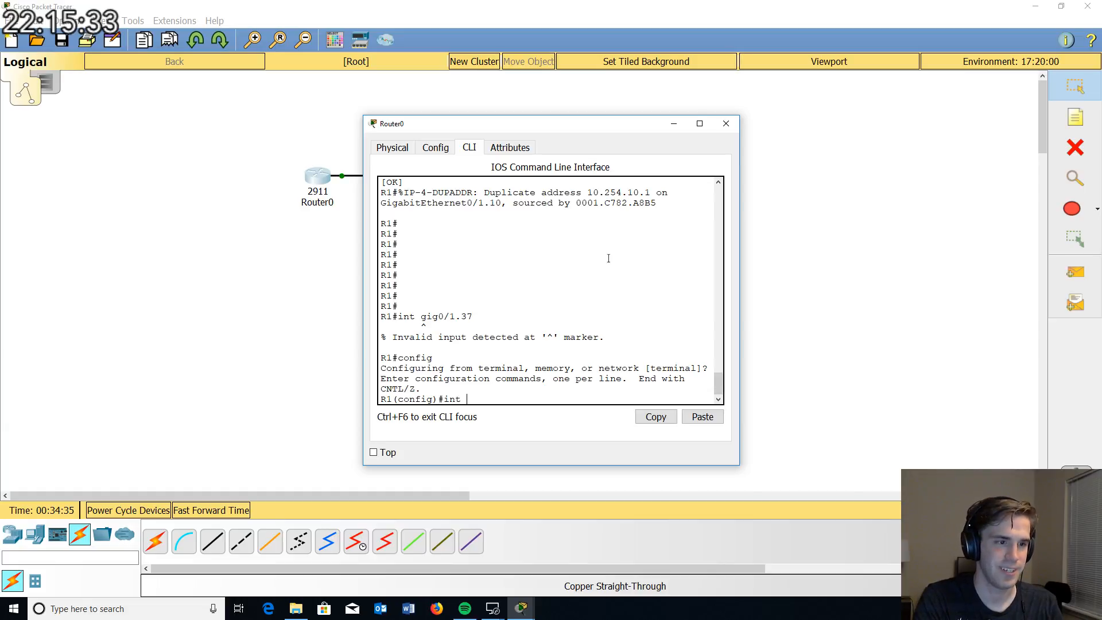
type("gig0")
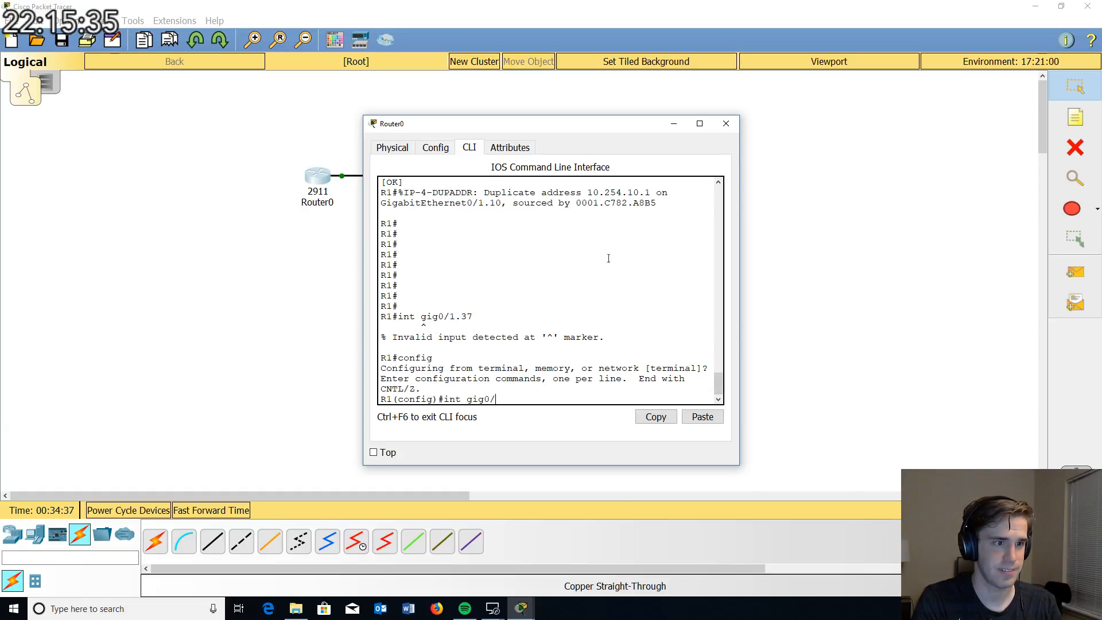
type("/1.")
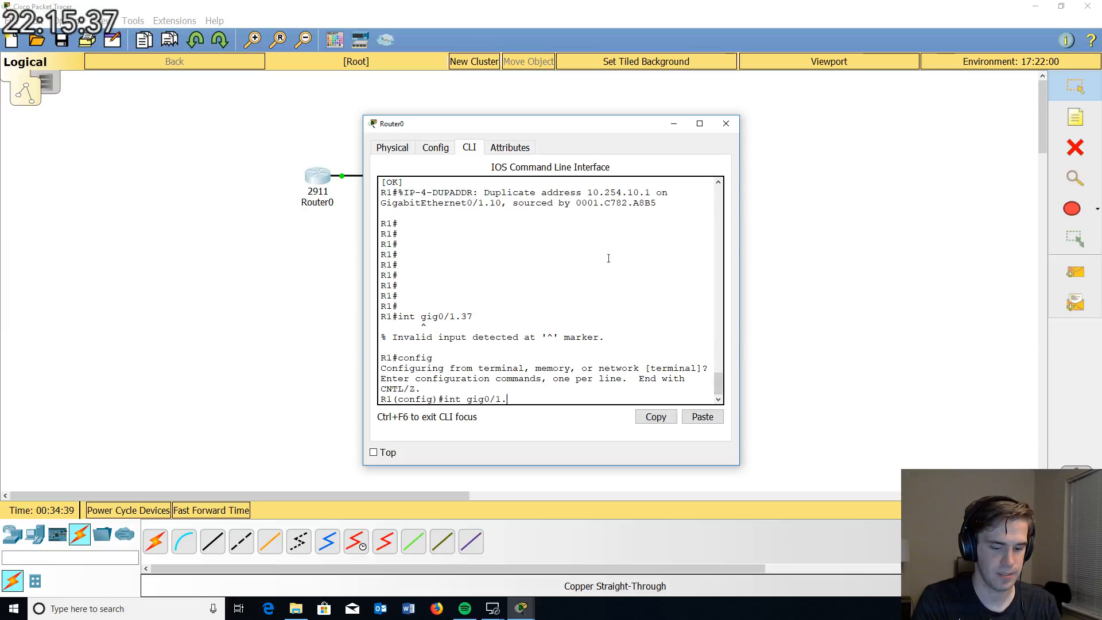
type("37")
key("Return")
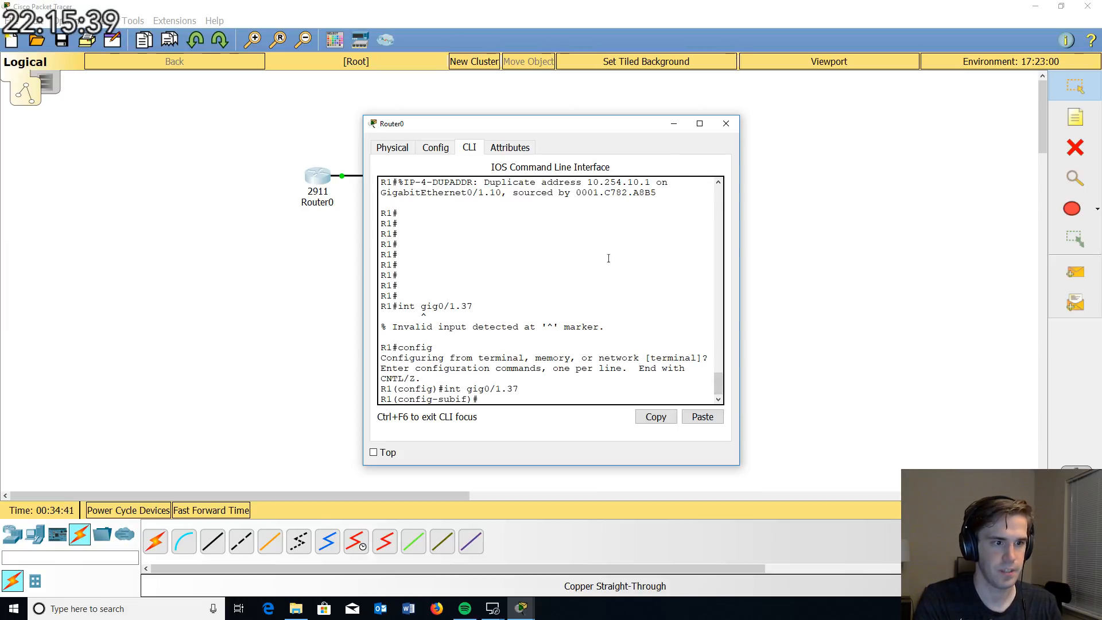
type("shut")
key("Return")
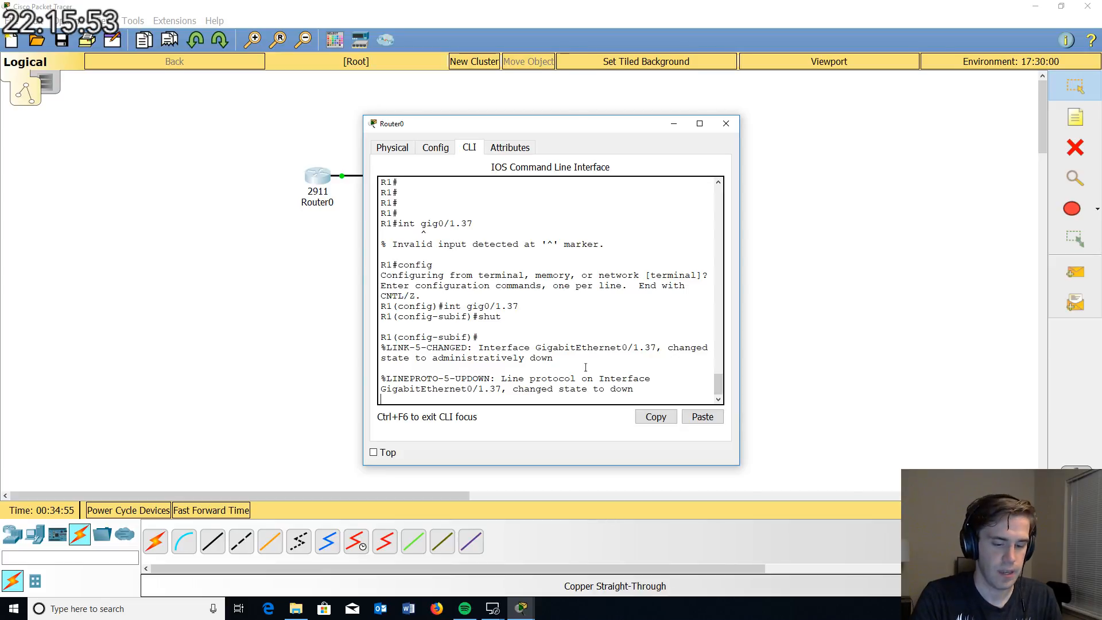
Step: Exit subinterface configuration and list R1's interfaces with do show ip int br
key("Return")
key("Return")
key("Return")
key("Return")
key("Return")
type("e")
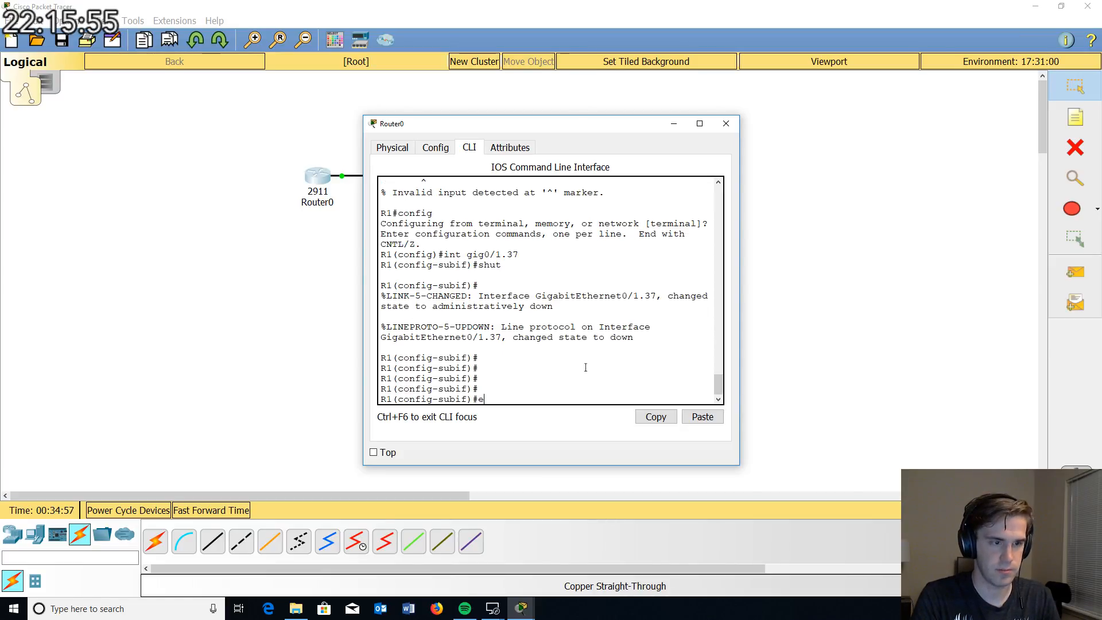
type("xit")
key("Return")
type("do sho")
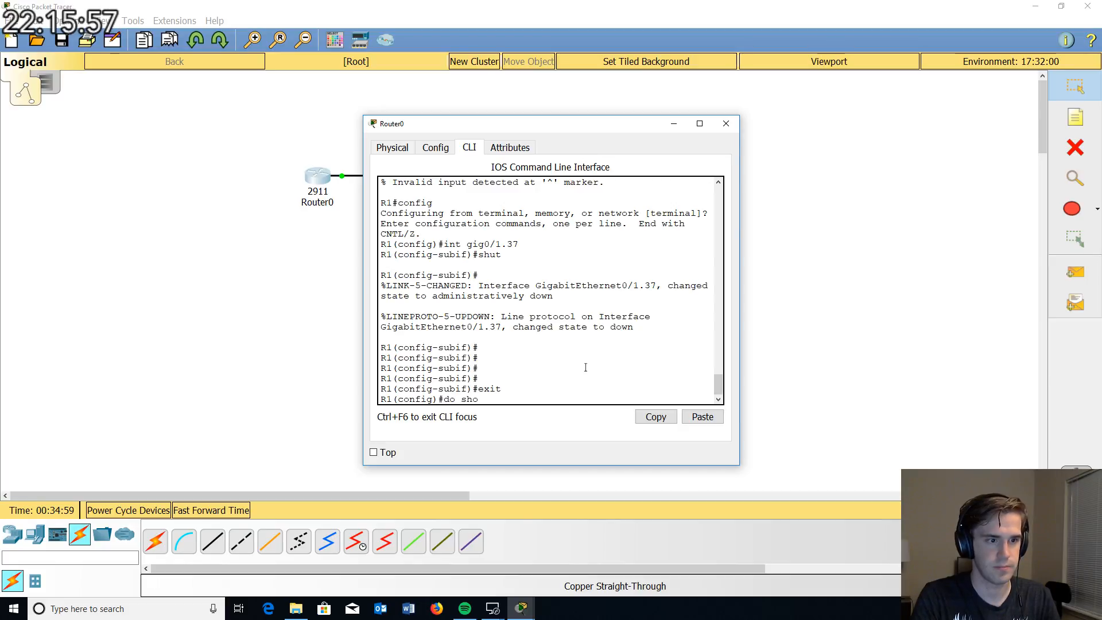
type("w ip int br")
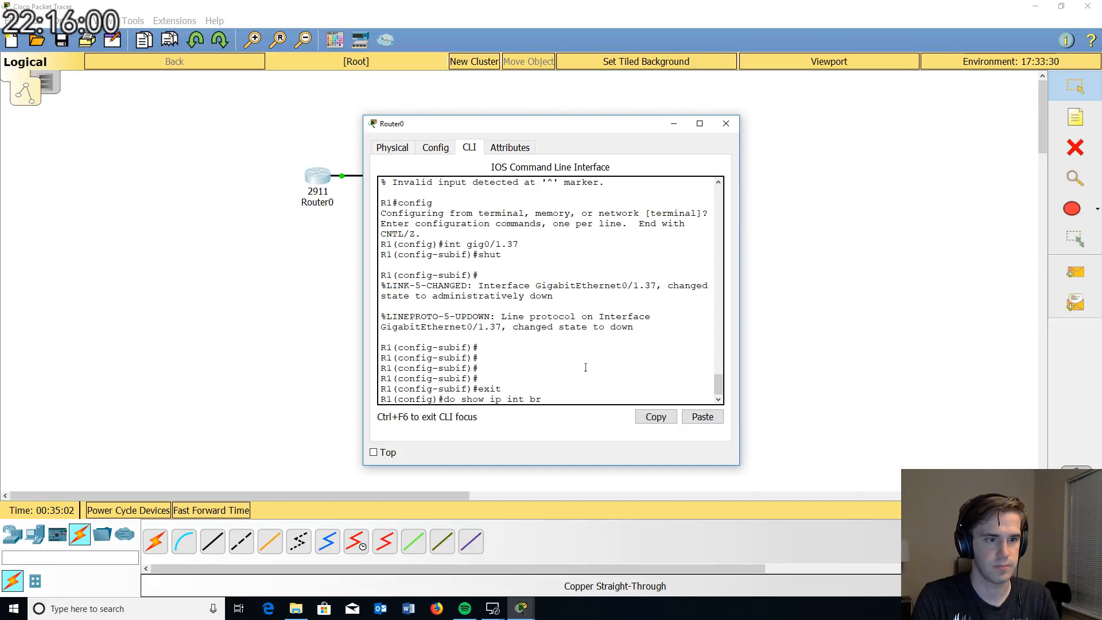
key("Return")
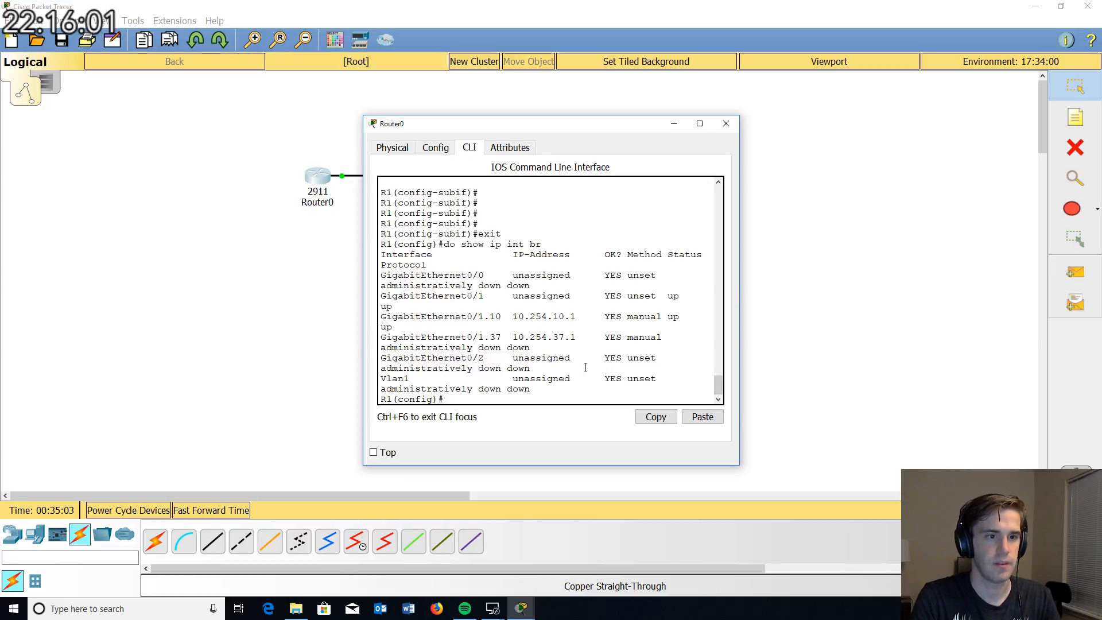
Step: Widen the router window, examine the status and protocol of GigabitEthernet0/1.37, and minimize the window
scroll(666, 327, "up", 2)
left_click_drag(747, 289, 882, 288)
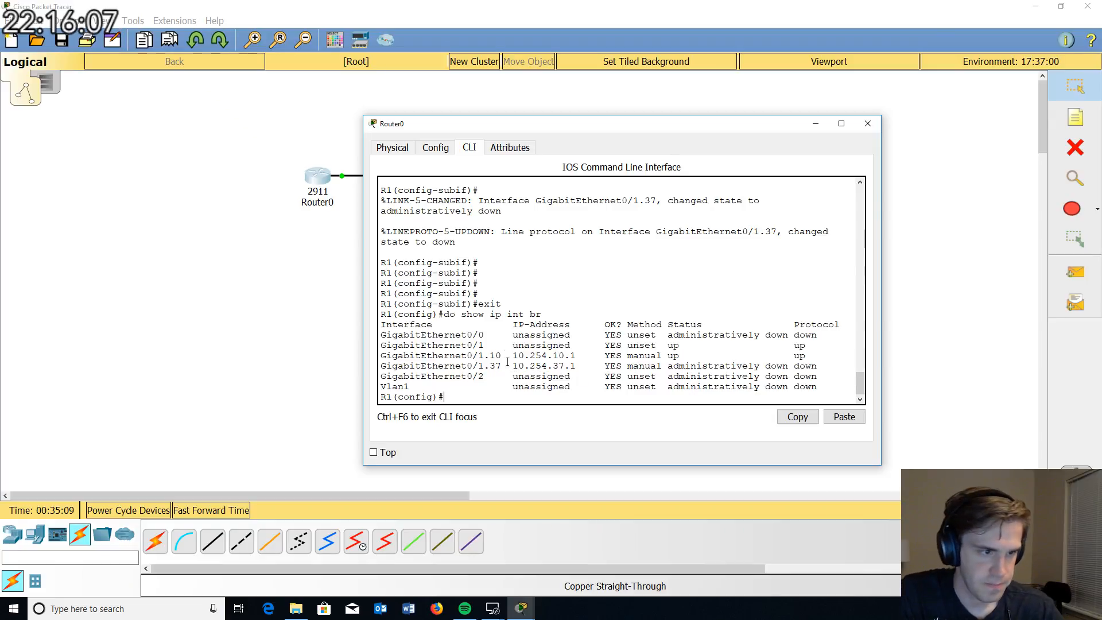
left_click_drag(498, 365, 690, 356)
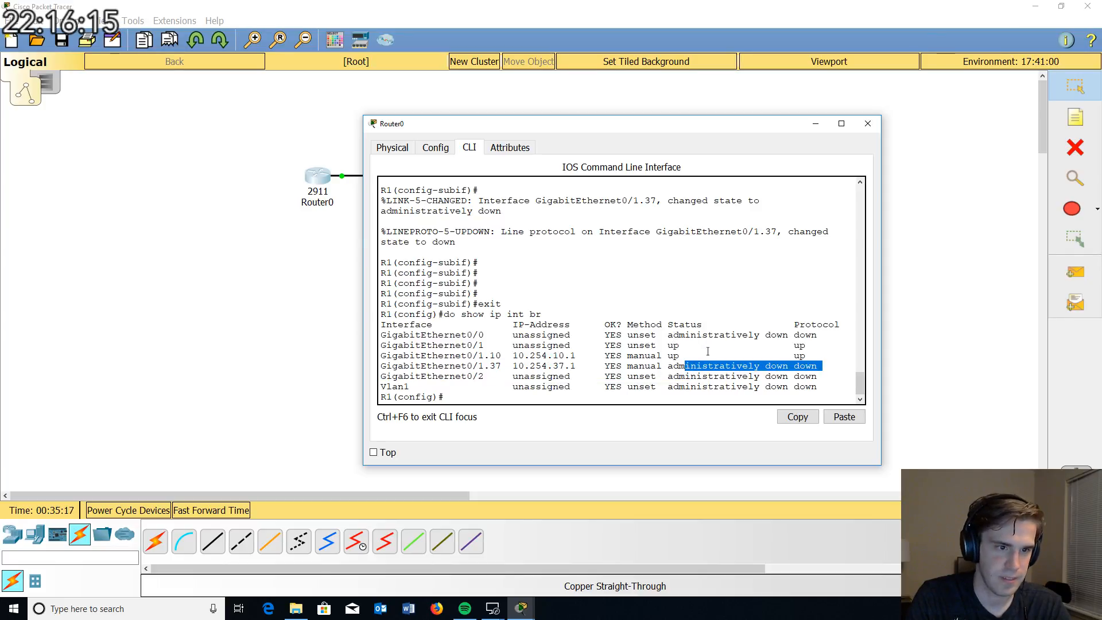
left_click_drag(681, 368, 811, 366)
left_click(811, 366)
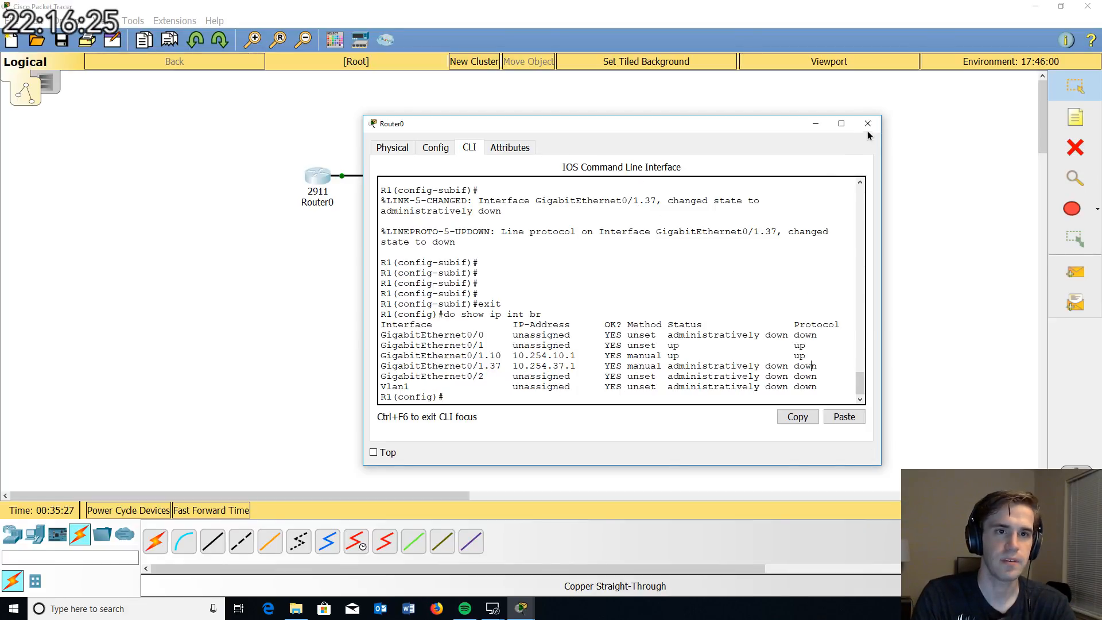
left_click(815, 125)
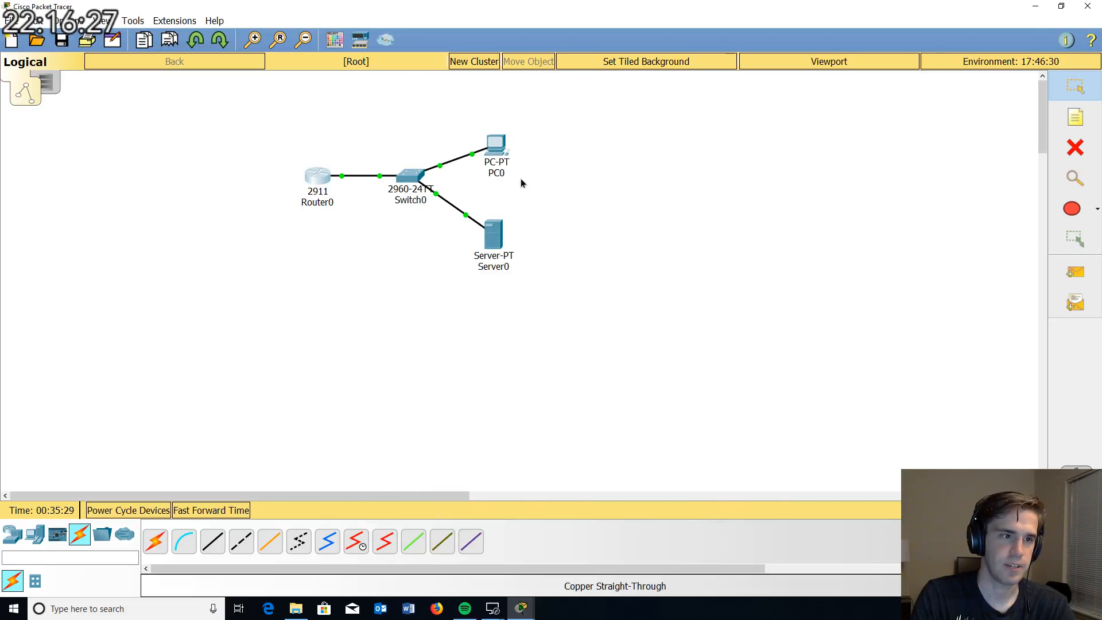
Step: Open PC0's command prompt and repeat the ping to 10.254.37.10
left_click(497, 150)
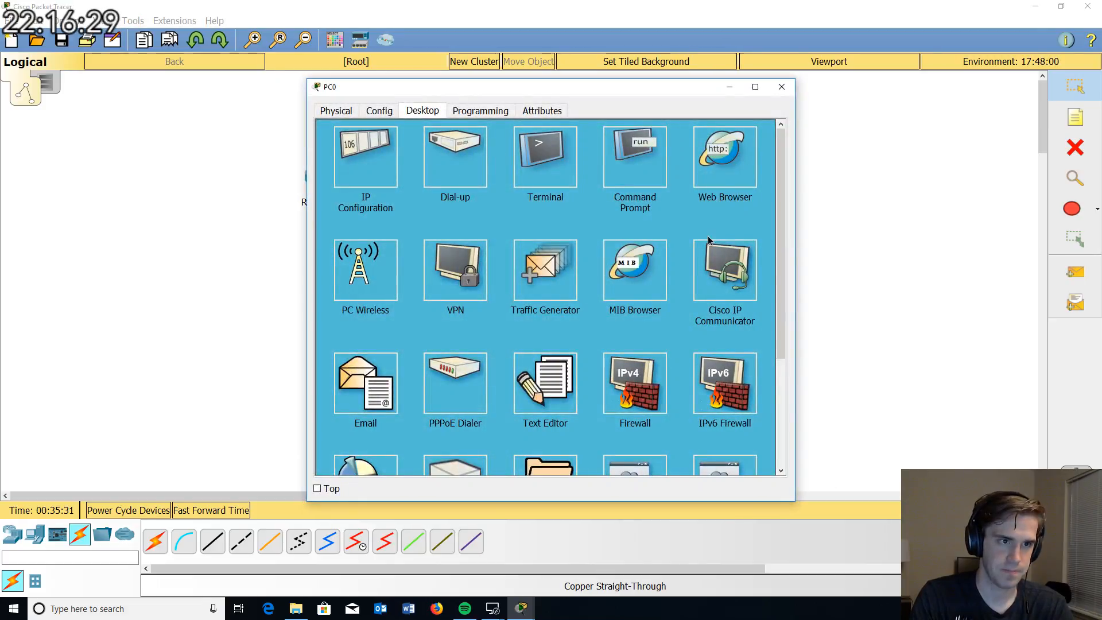
left_click_drag(584, 92, 246, 298)
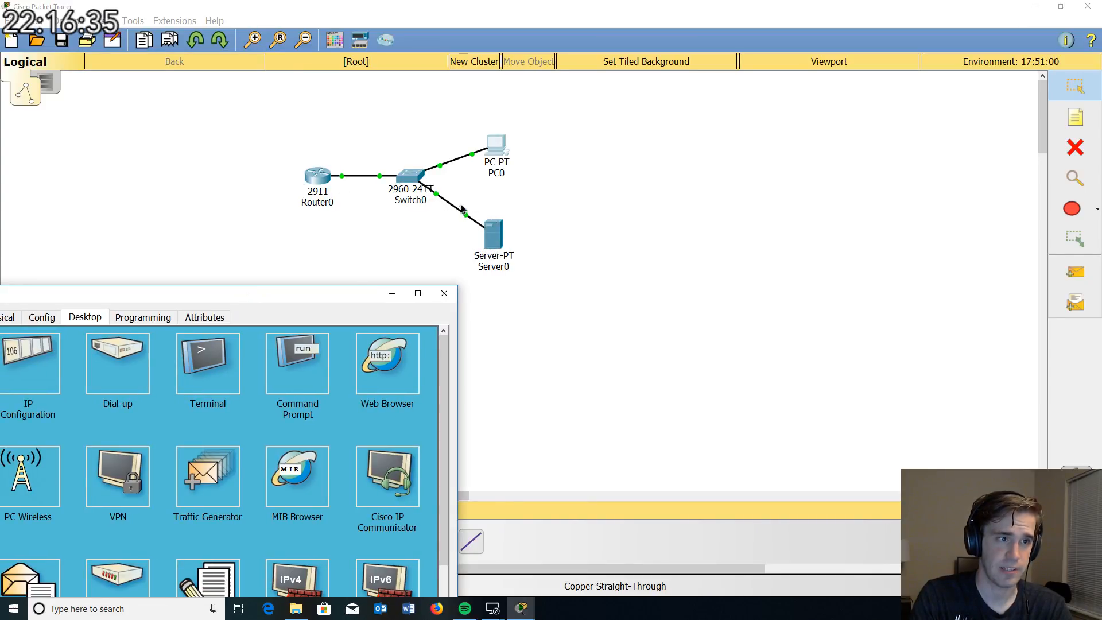
left_click_drag(322, 298, 513, 107)
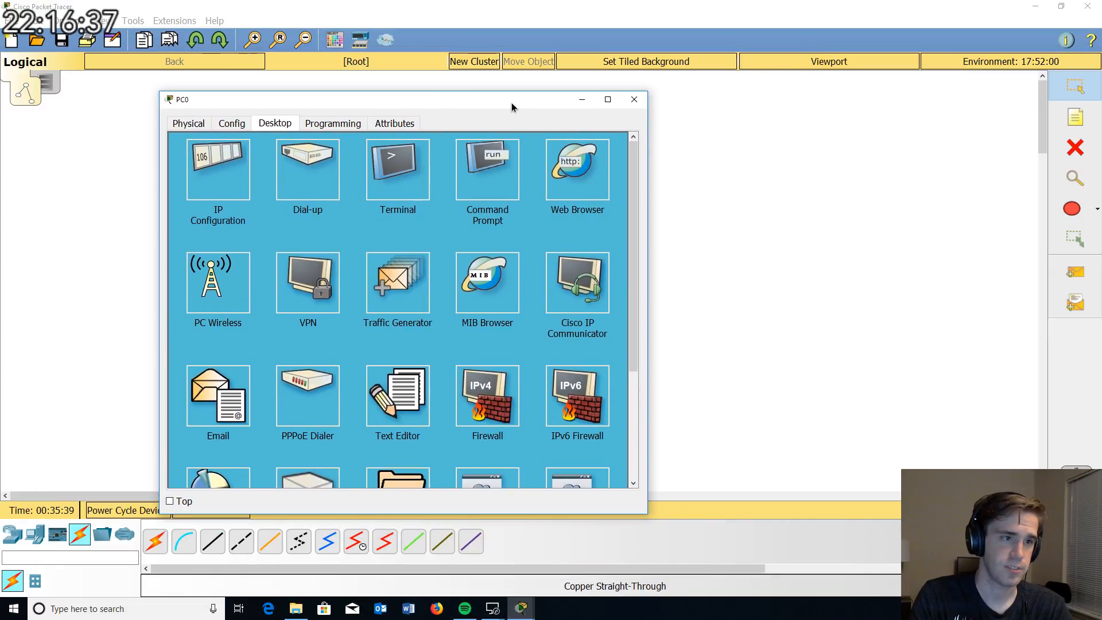
left_click(510, 174)
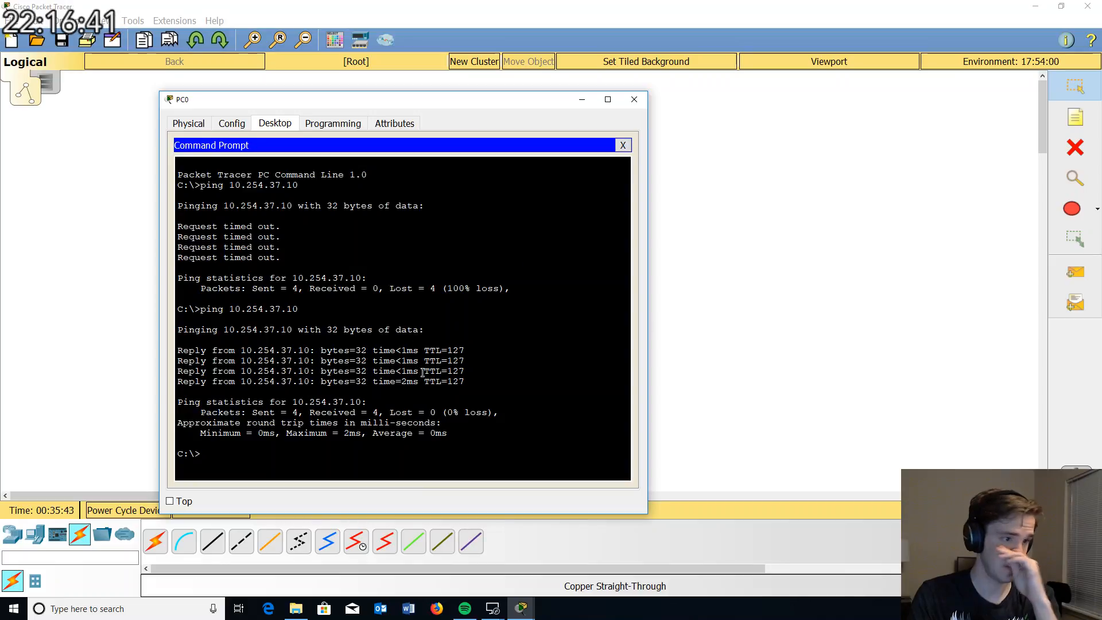
key("Up")
key("Return")
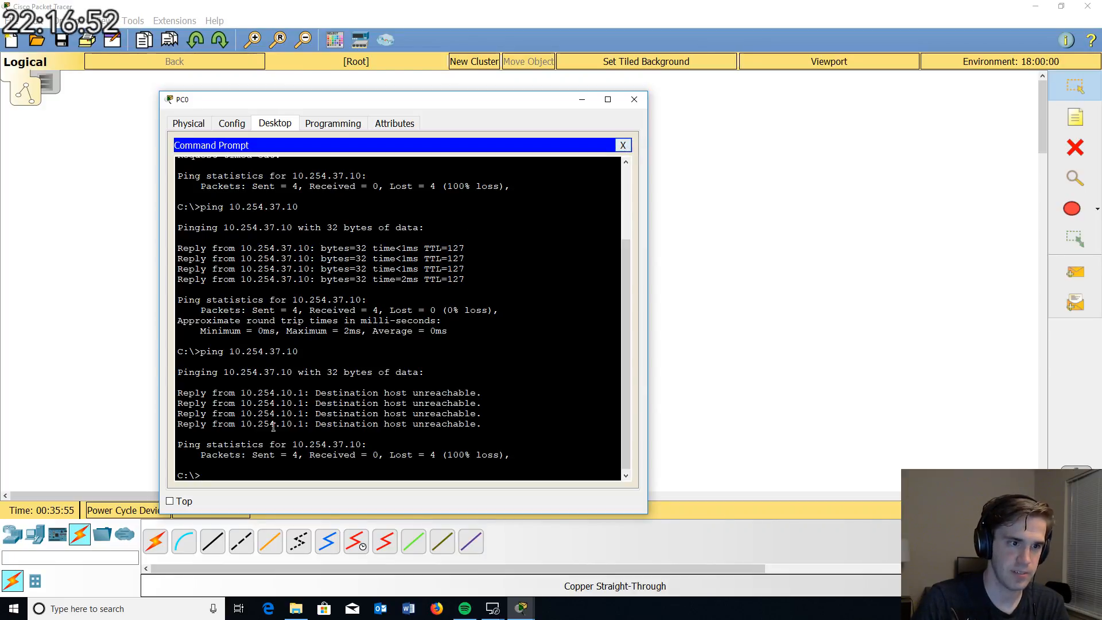
Step: Compare the latest ping's replies with those of the first ping, and move PC0's window clear of the topology
left_click_drag(360, 390, 475, 386)
scroll(478, 318, "up", 4)
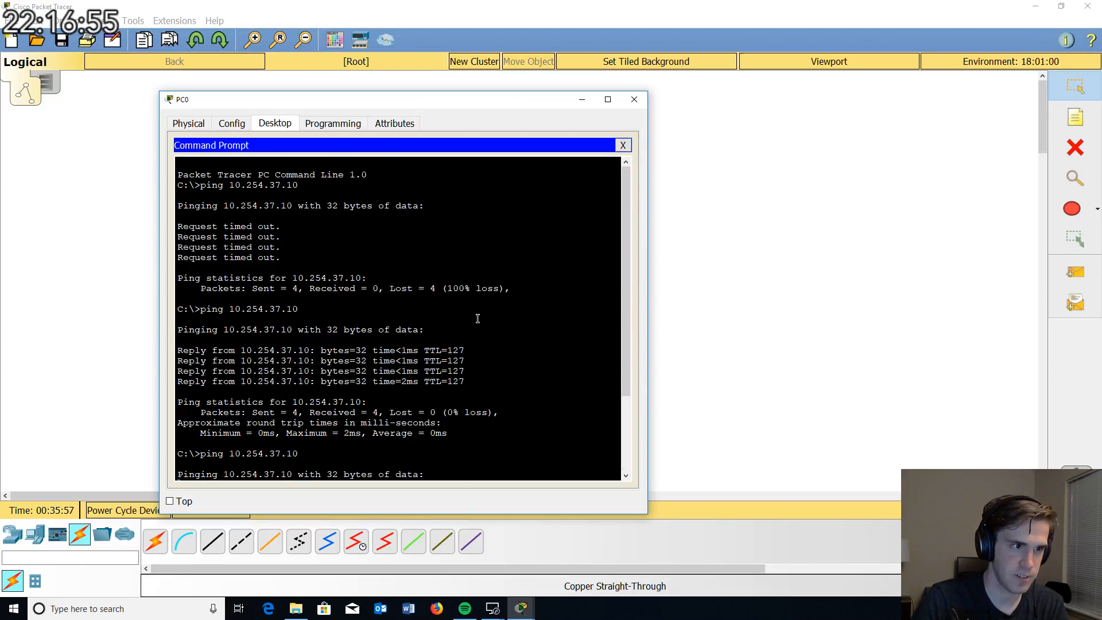
left_click_drag(287, 228, 170, 232)
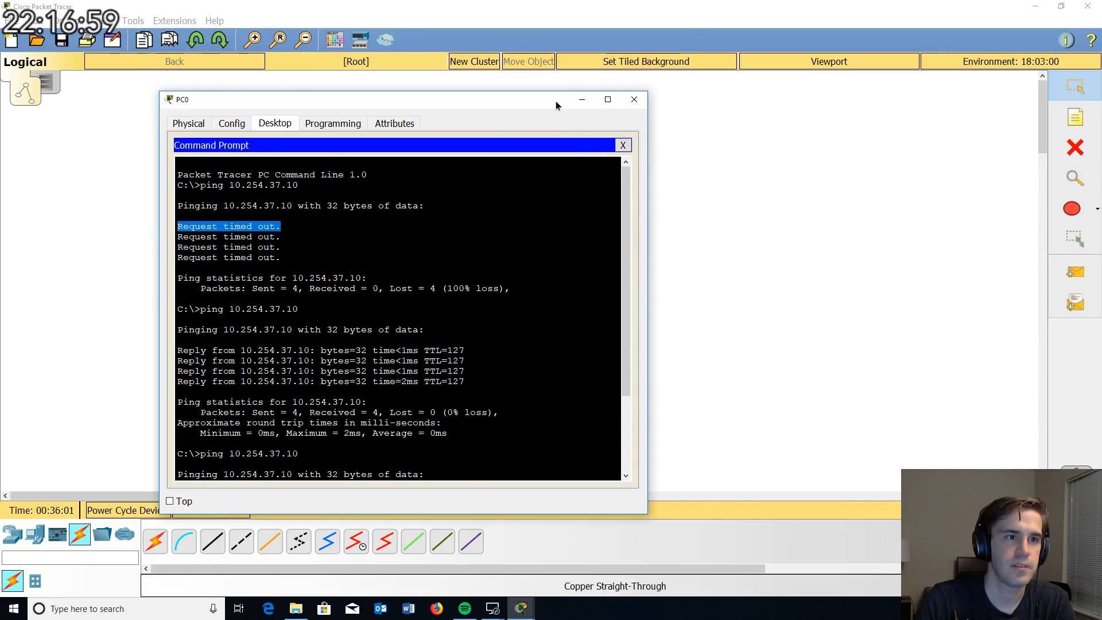
left_click_drag(555, 104, 997, 105)
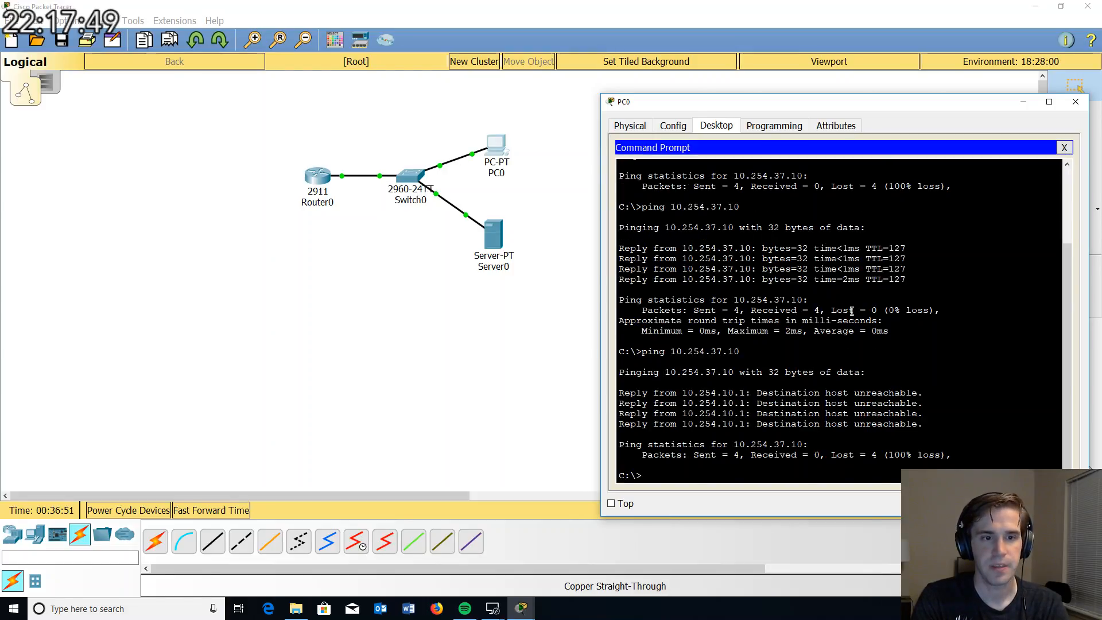
Step: Examine the reply message and the replying address in the latest ping to 10.254.37.10
left_click_drag(925, 402, 770, 394)
left_click(914, 402)
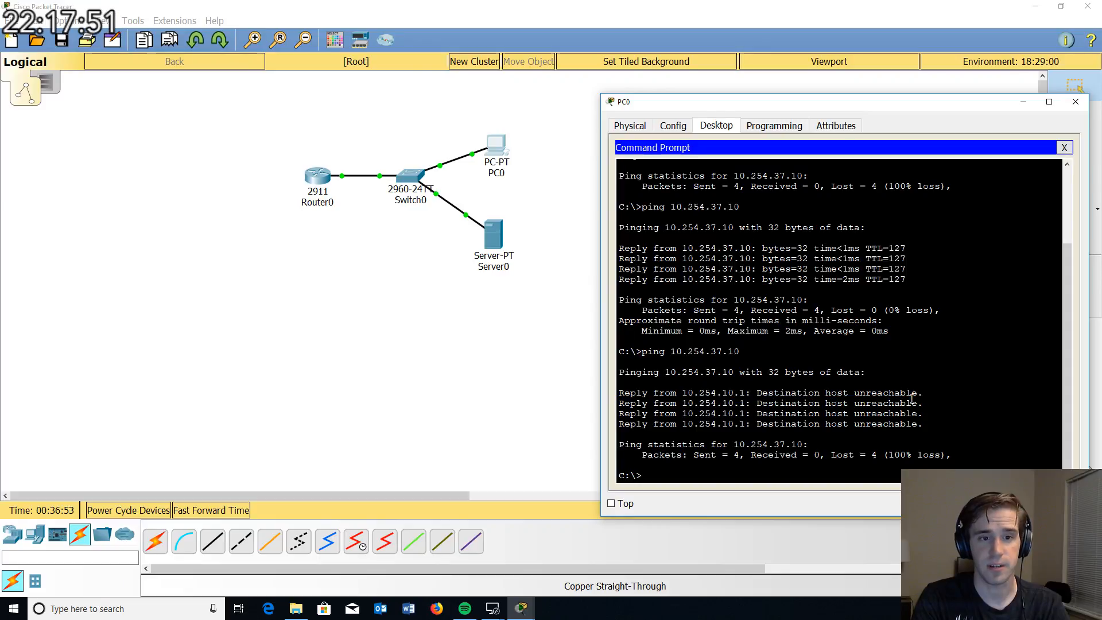
scroll(751, 402, "up", 2)
scroll(748, 410, "down", 2)
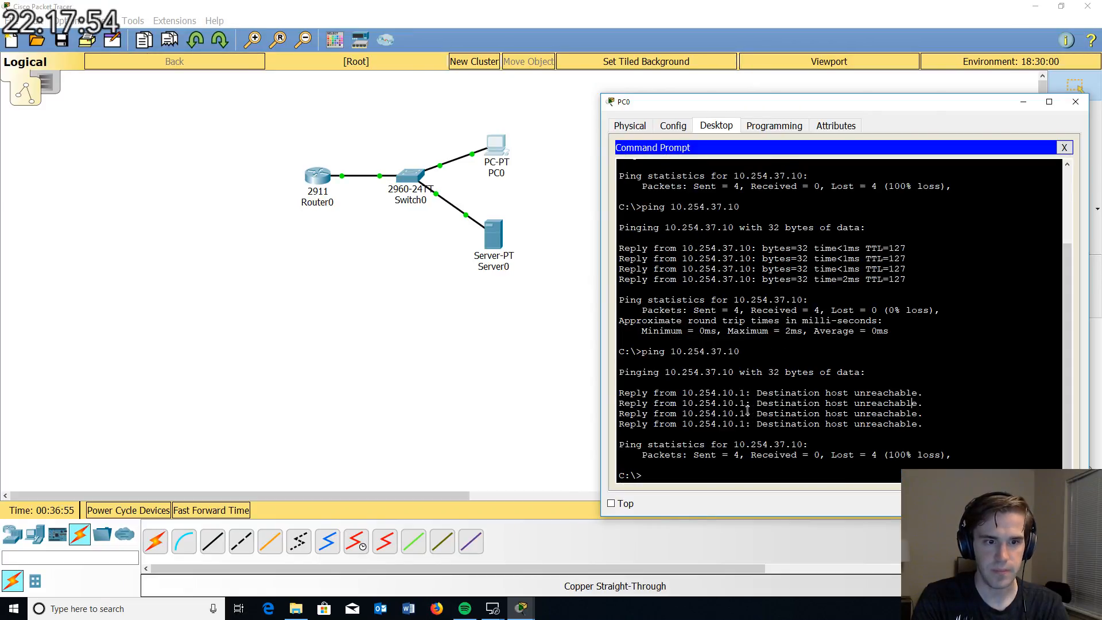
left_click_drag(682, 393, 751, 394)
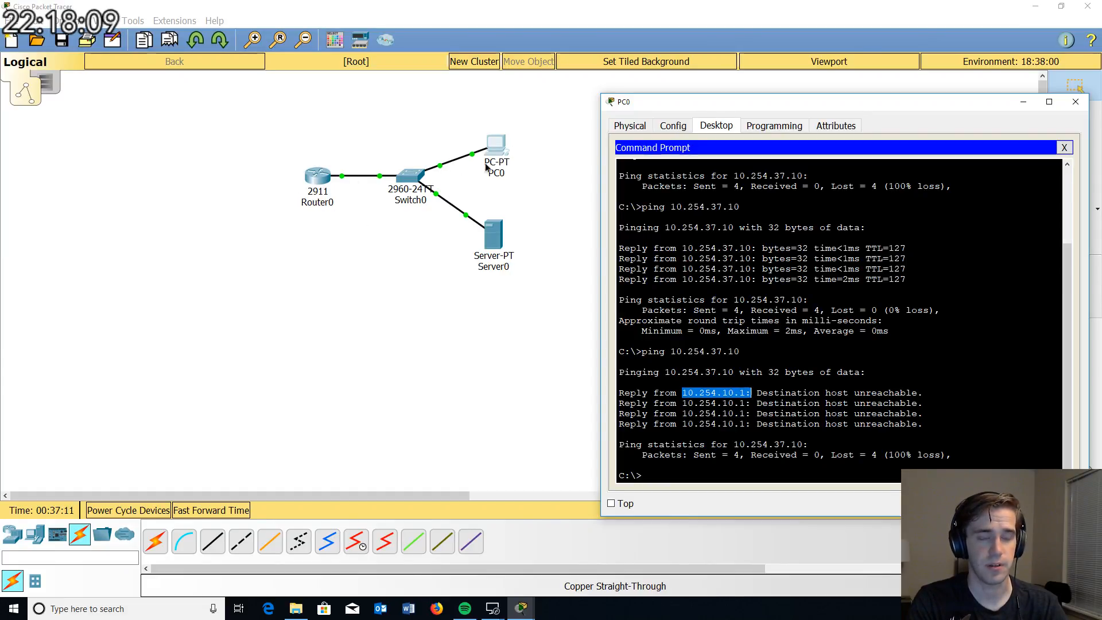
Step: Review the reply lines and packet statistics of the first ping in PC0's command prompt
scroll(751, 319, "up", 3)
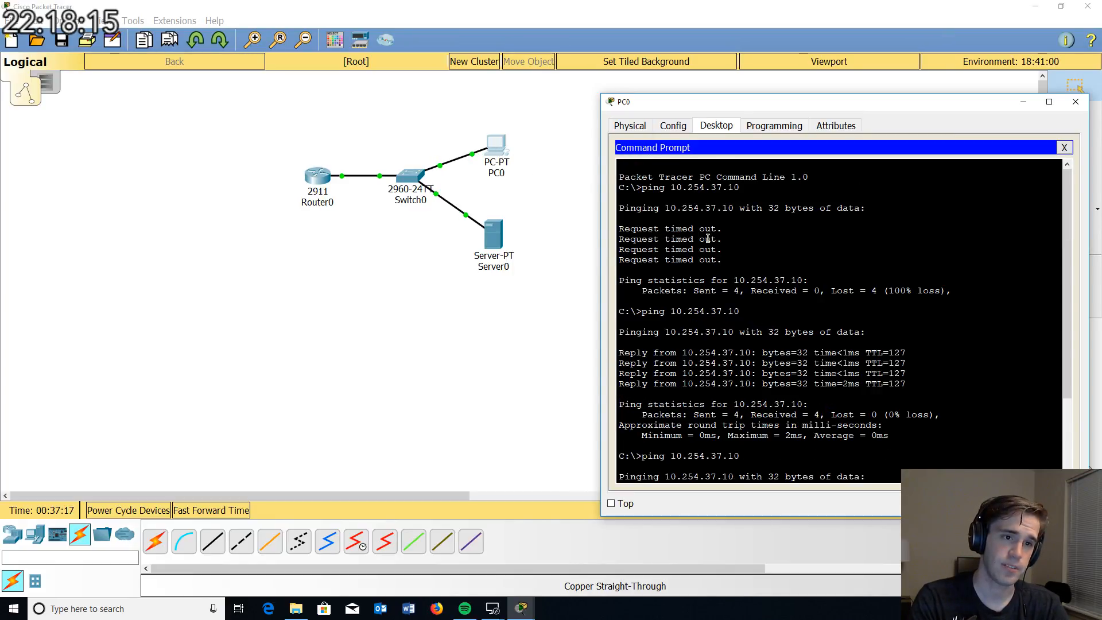
left_click_drag(725, 229, 626, 221)
left_click(714, 219)
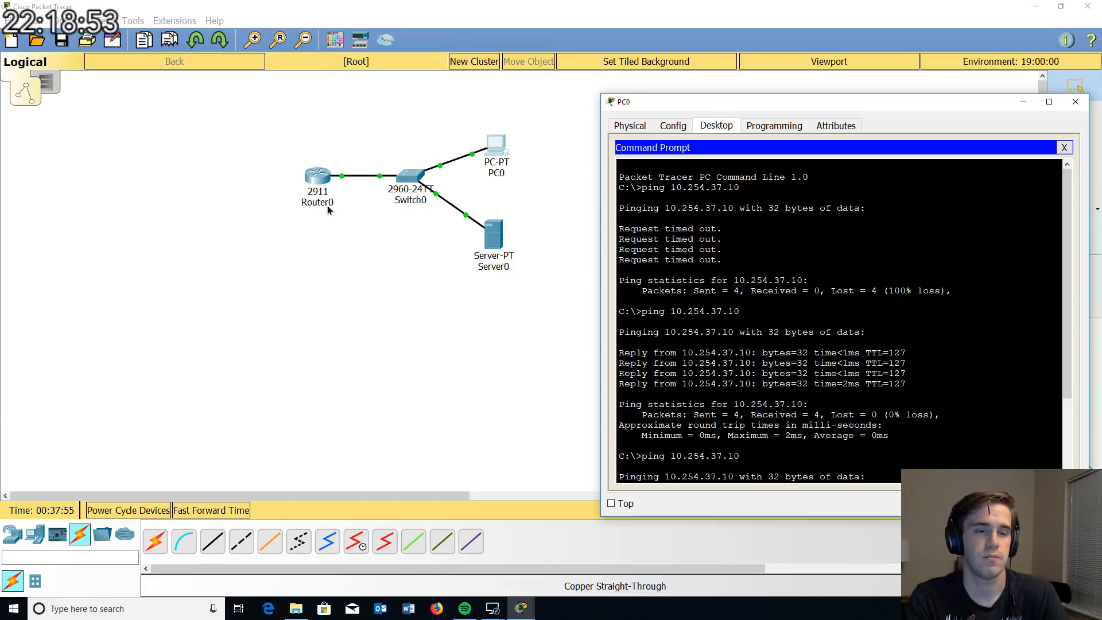
left_click_drag(742, 290, 705, 291)
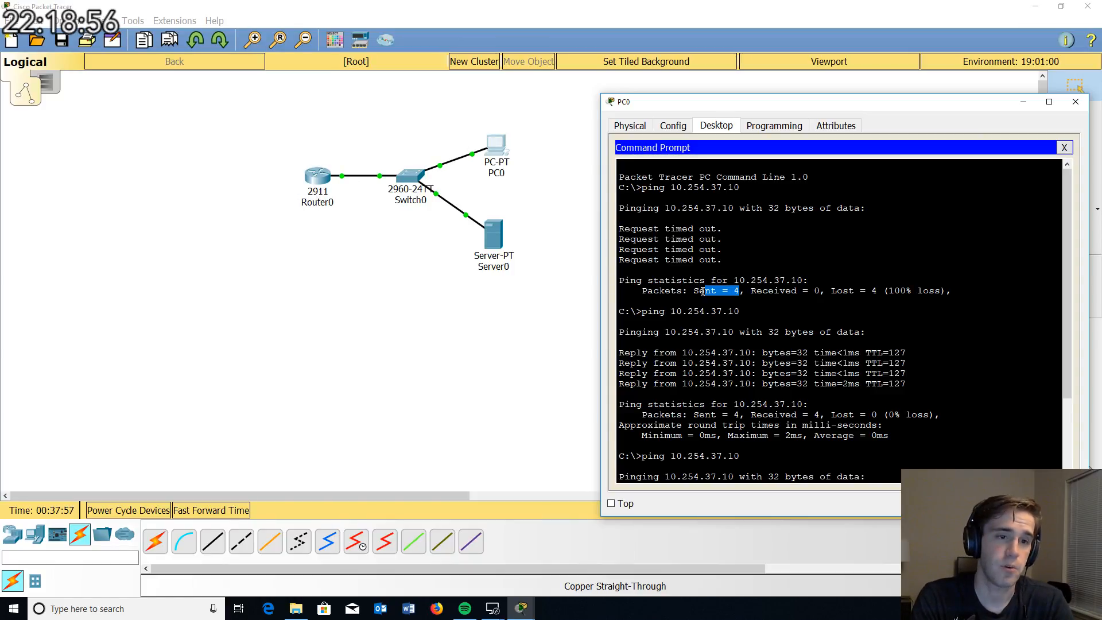
left_click(862, 276)
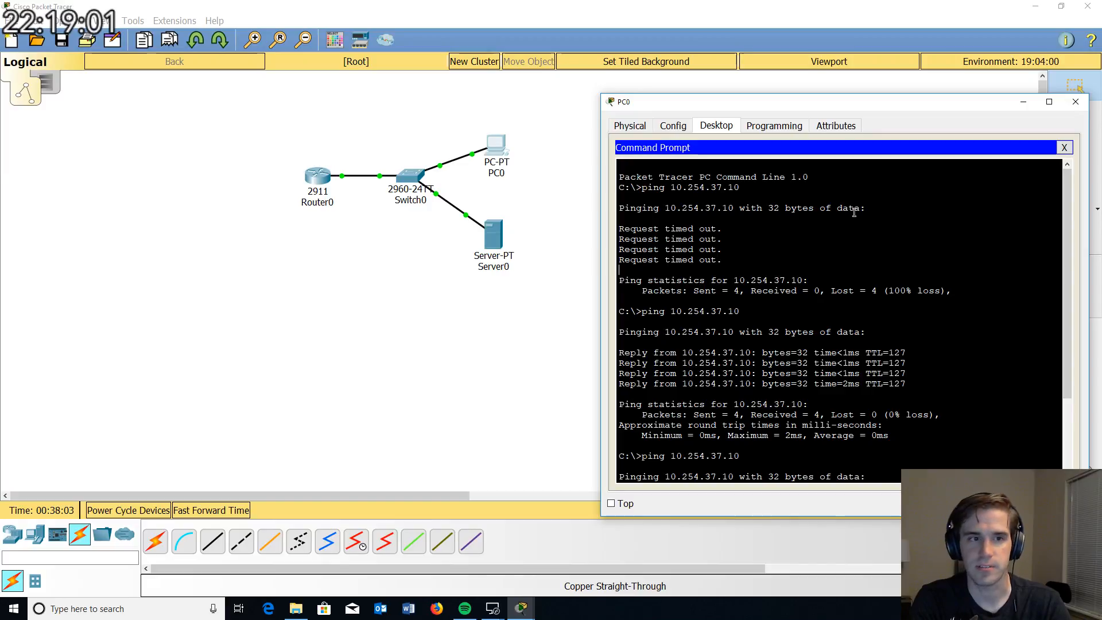
left_click_drag(731, 230, 619, 229)
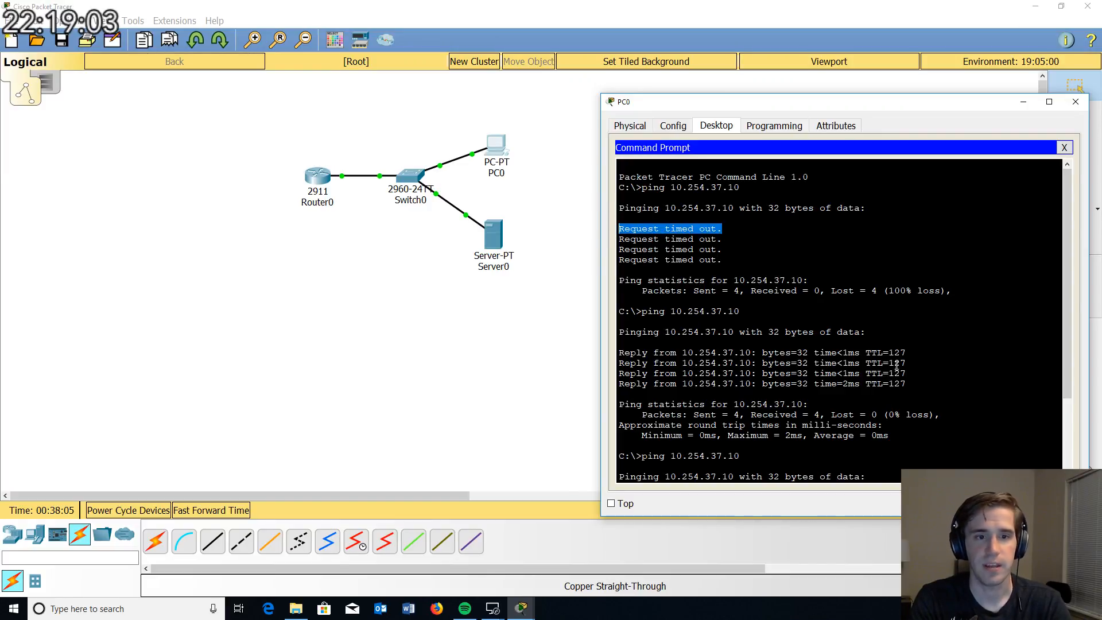
Step: Compare the latest ping's reply message with the first ping's once more, and close PC0's window
scroll(908, 390, "down", 4)
mouse_move(936, 396)
left_mouse_down()
mouse_move(621, 392)
mouse_move(753, 393)
mouse_move(745, 402)
mouse_move(921, 394)
left_mouse_up()
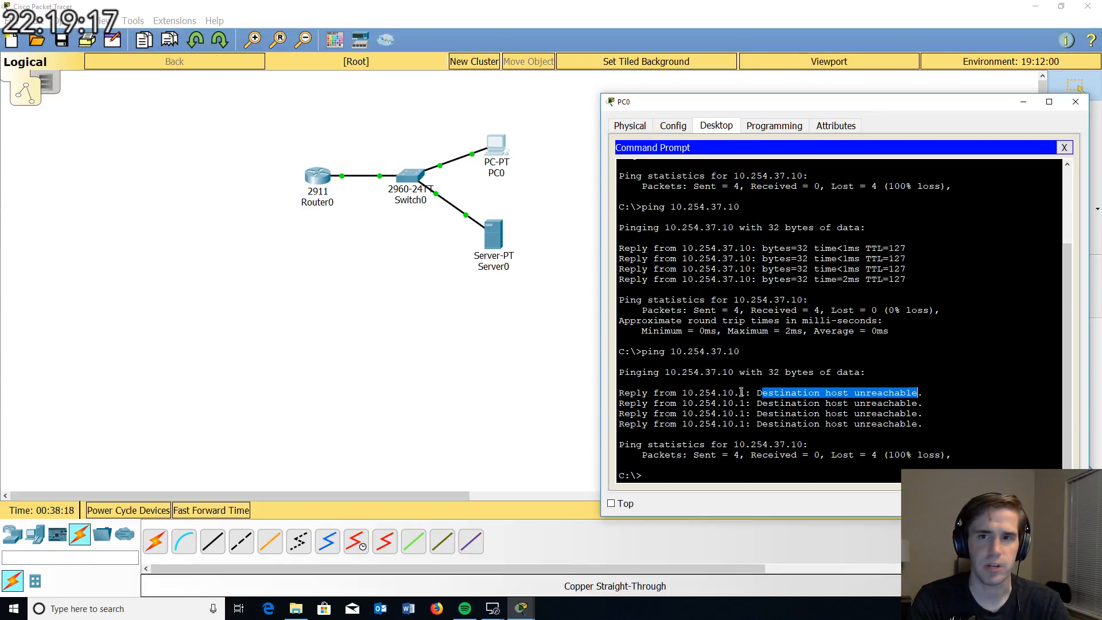
left_click_drag(752, 396, 938, 390)
scroll(936, 388, "up", 3)
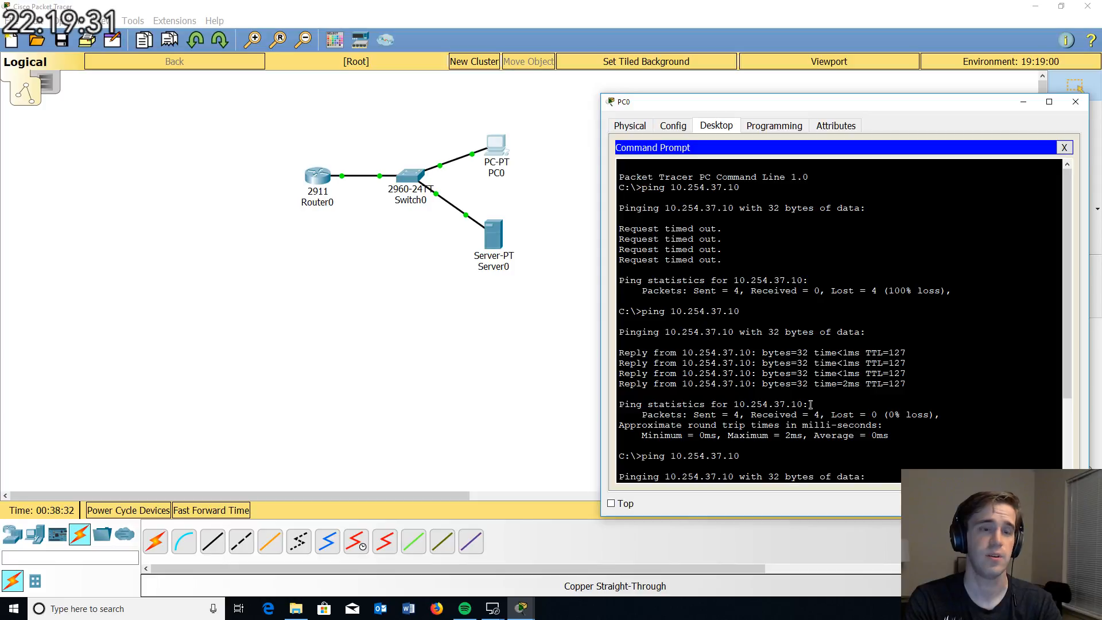
left_click_drag(705, 239, 659, 238)
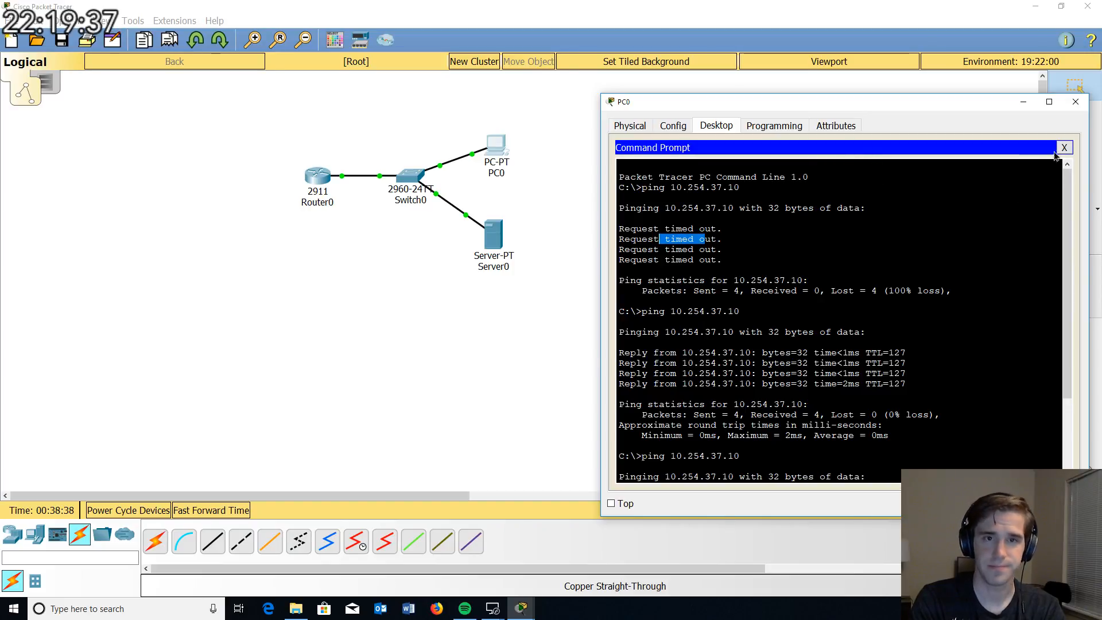
left_click(1076, 102)
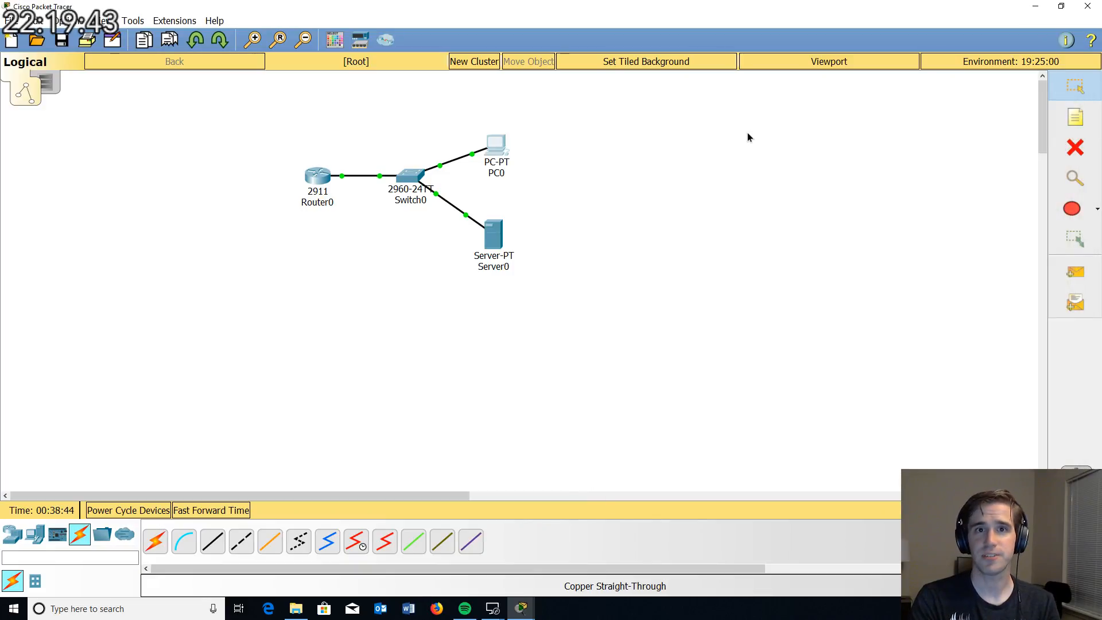